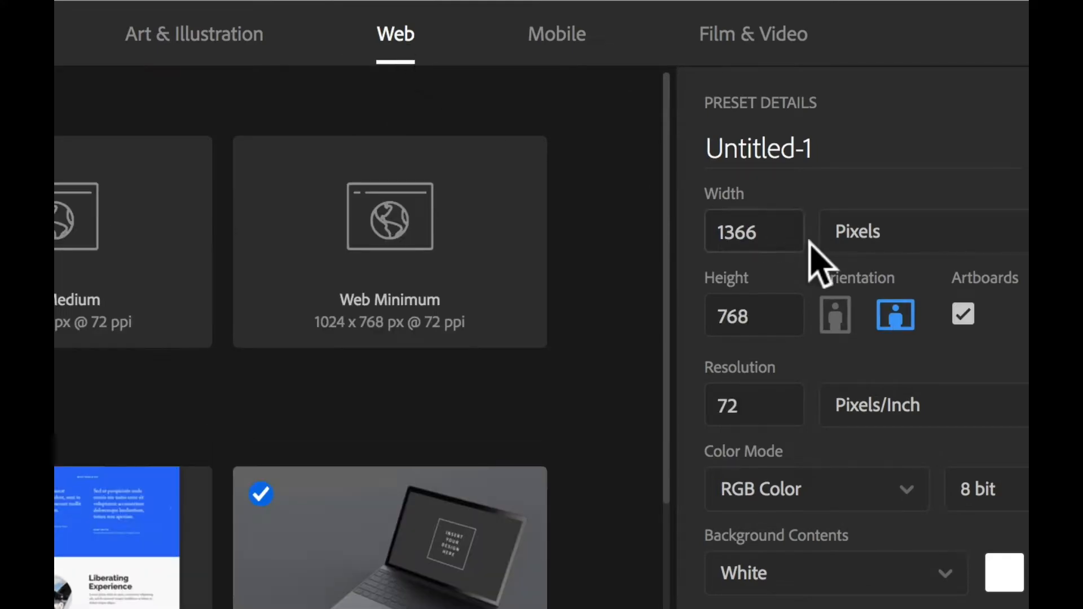
Step: Examine the web preset's resolution, width and measurement unit options for the new document
left_click(768, 401)
left_click_drag(768, 401, 607, 398)
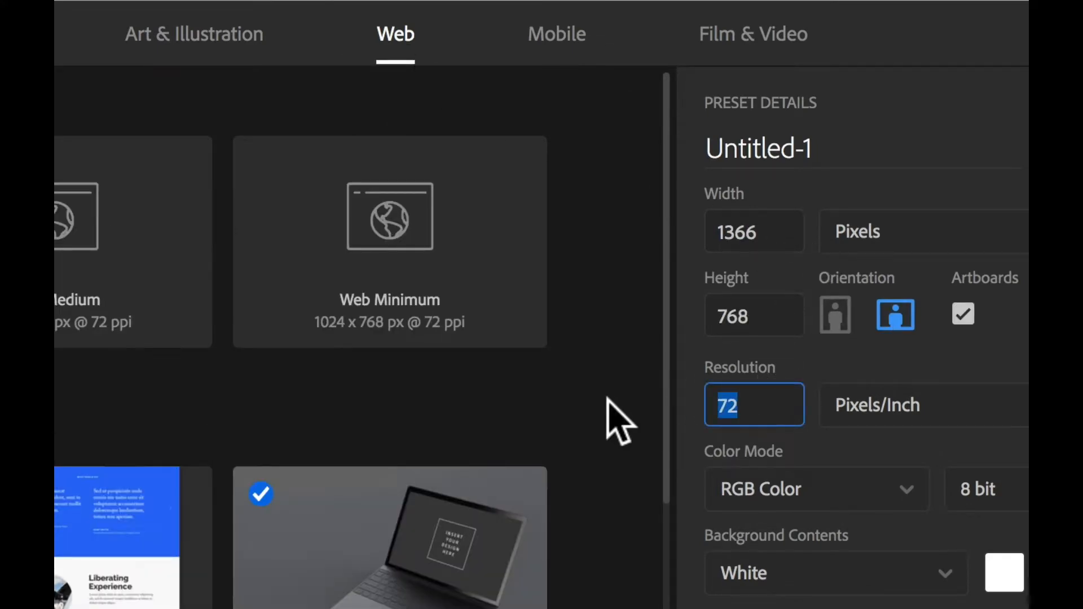
left_click(815, 488)
double_click(781, 231)
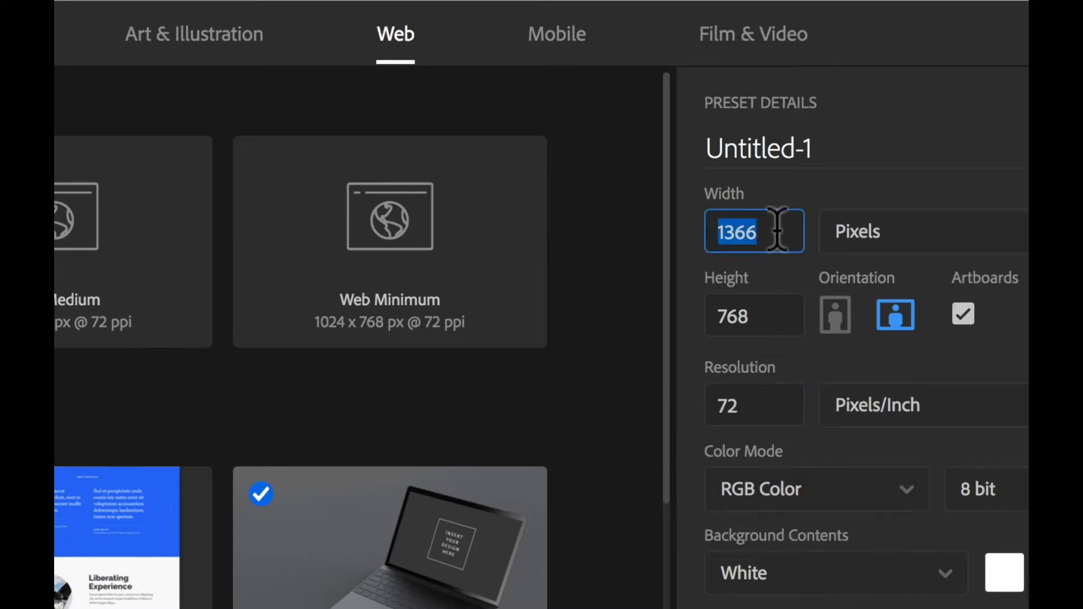
left_click(992, 249)
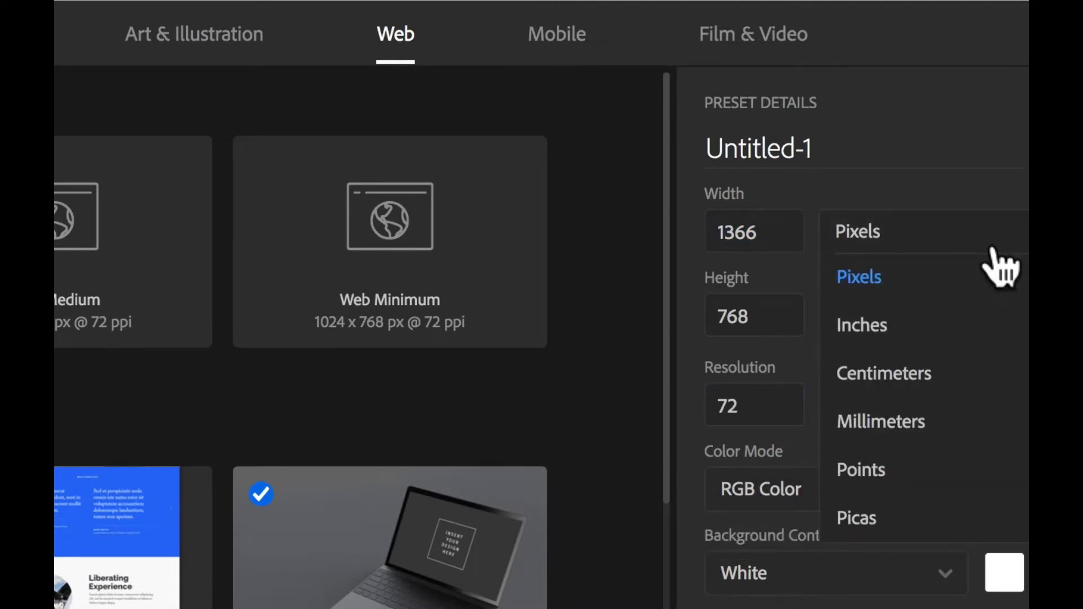
left_click(960, 189)
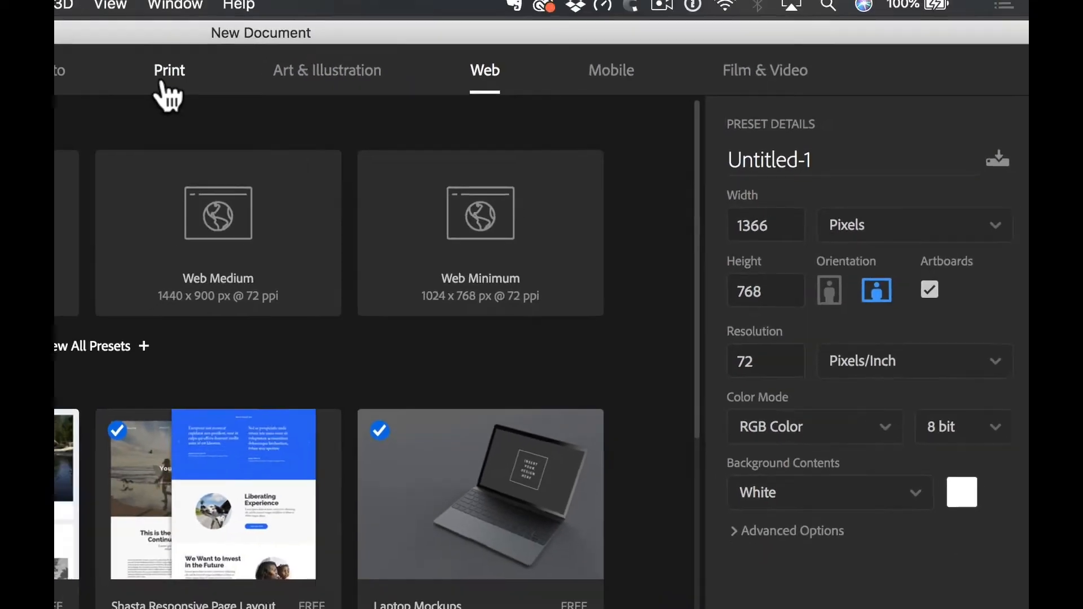
left_click(192, 91)
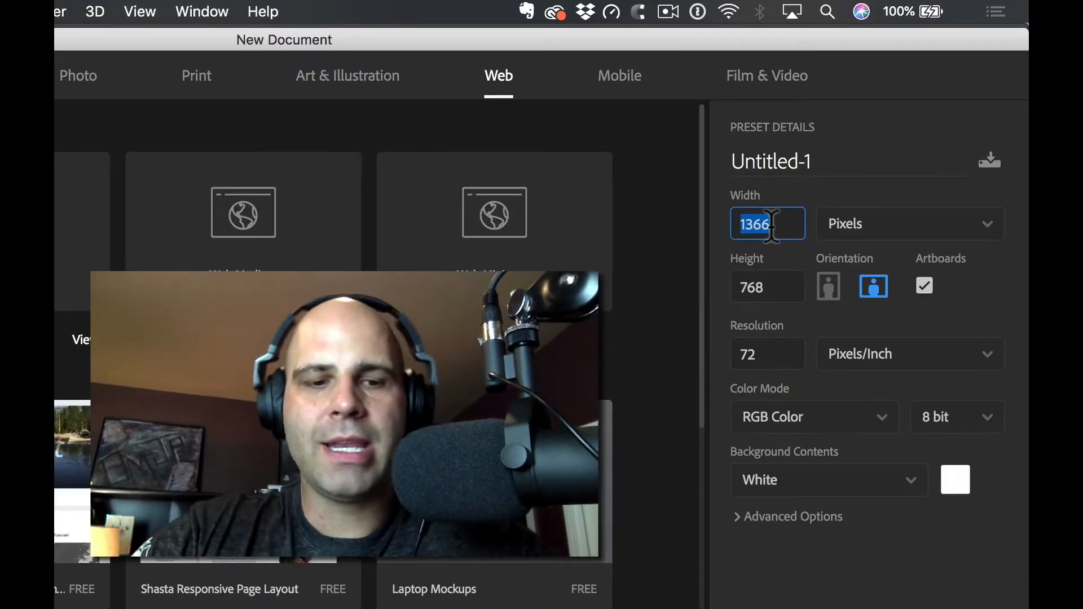
Step: Set the new document's width and height to 1400 pixels each and create it
type("1400")
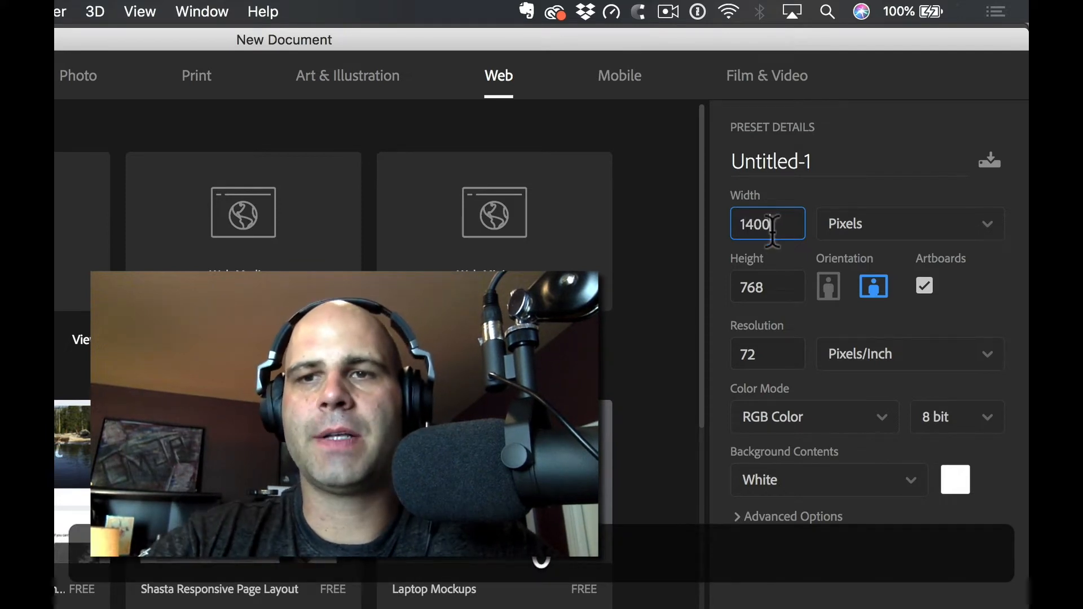
left_click(778, 282)
type("1400")
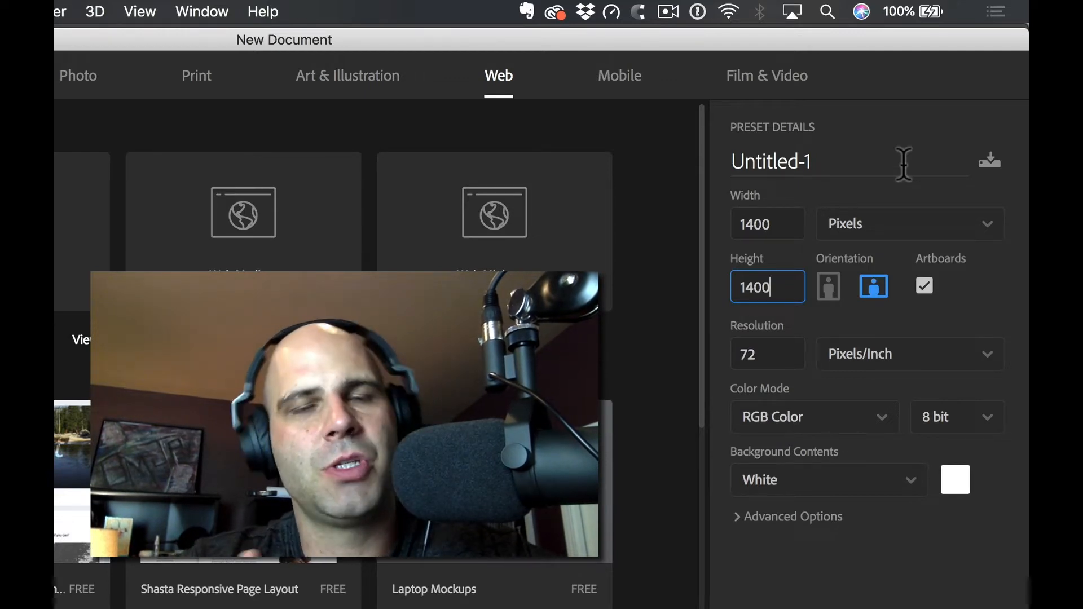
left_click(905, 566)
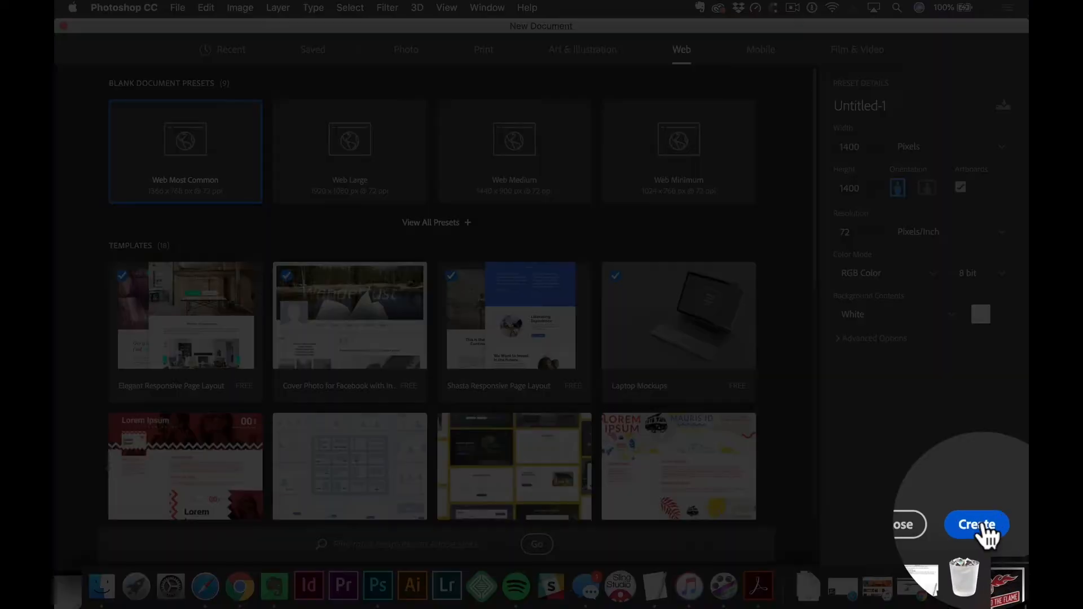
left_click(990, 602)
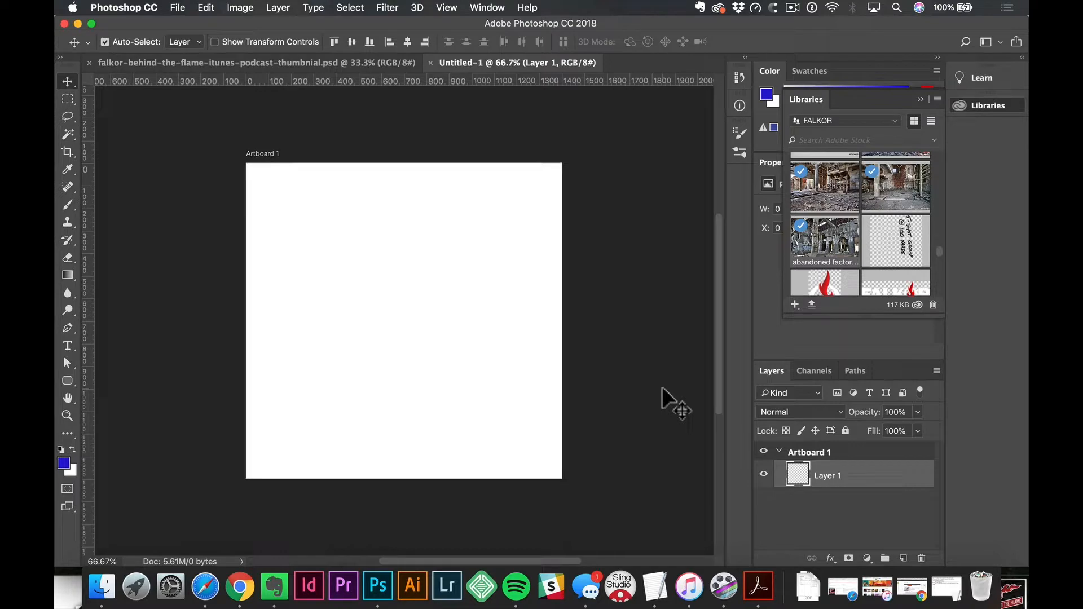
Step: Select Artboard 1 in the layer stack to examine how its layer is nested
left_click(662, 388)
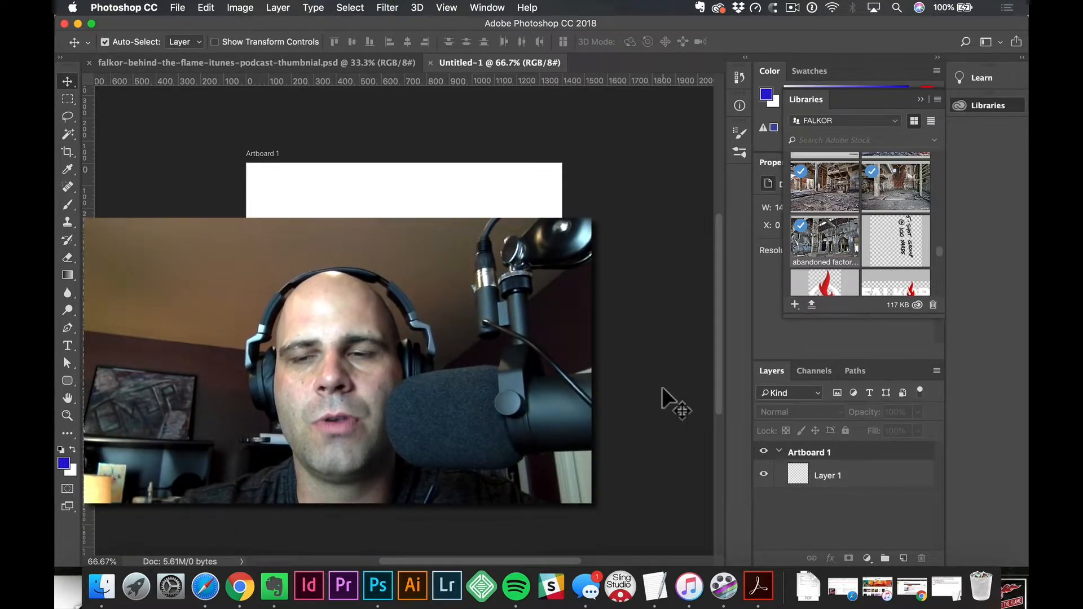
left_click(822, 460)
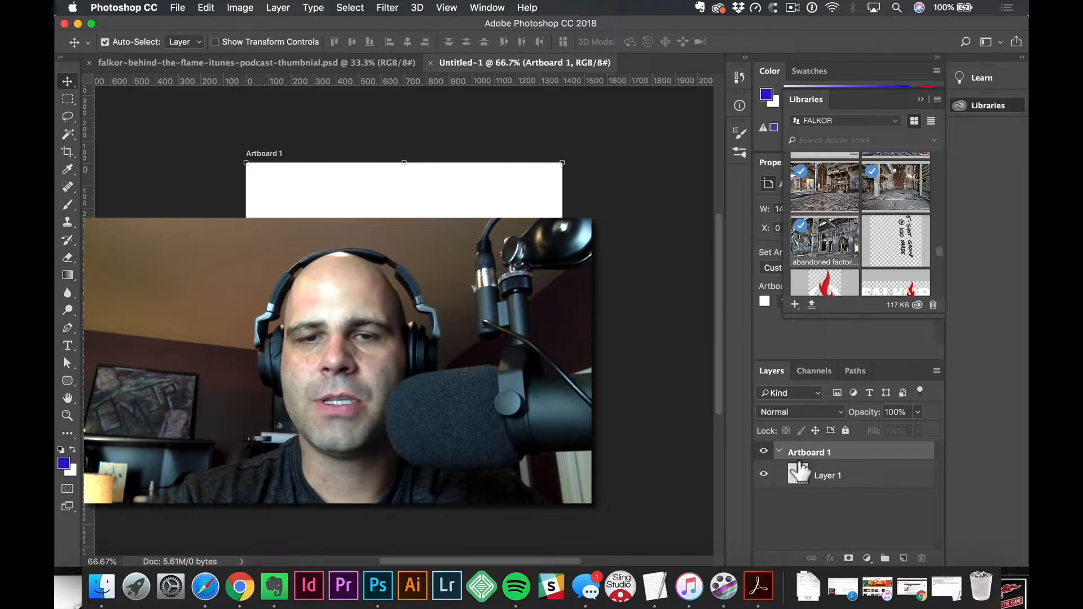
left_click(356, 64)
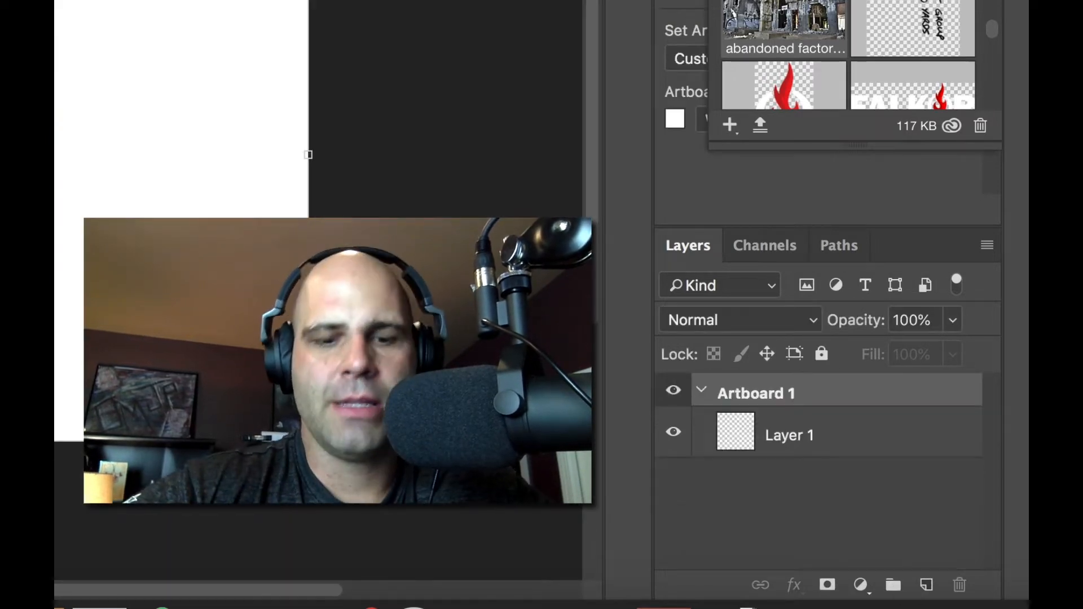
Step: Create a comparison document with artboards turned off and close it again
key("super+n")
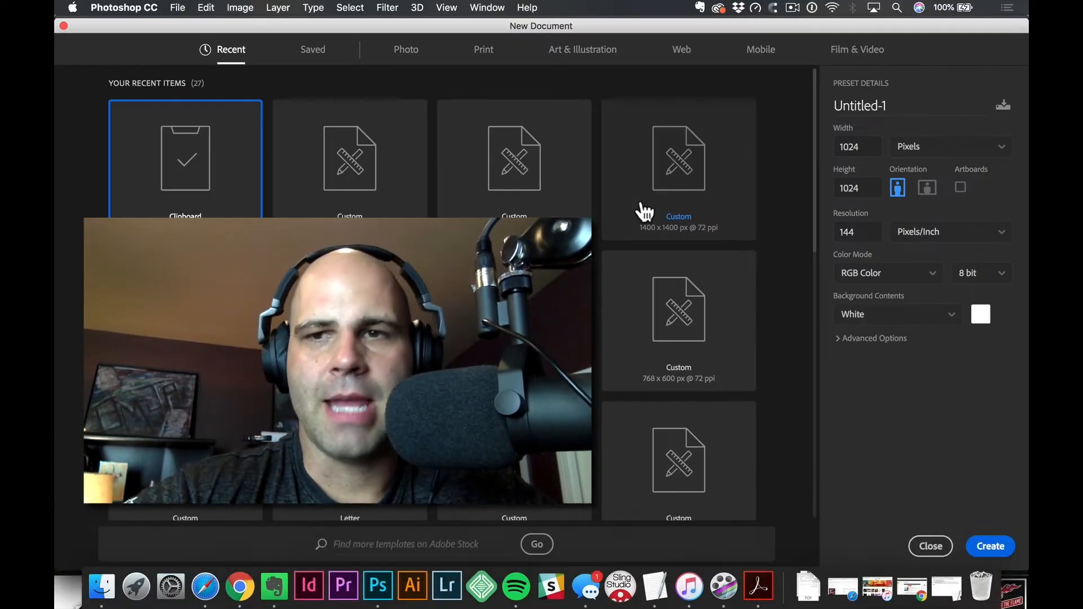
left_click(839, 338)
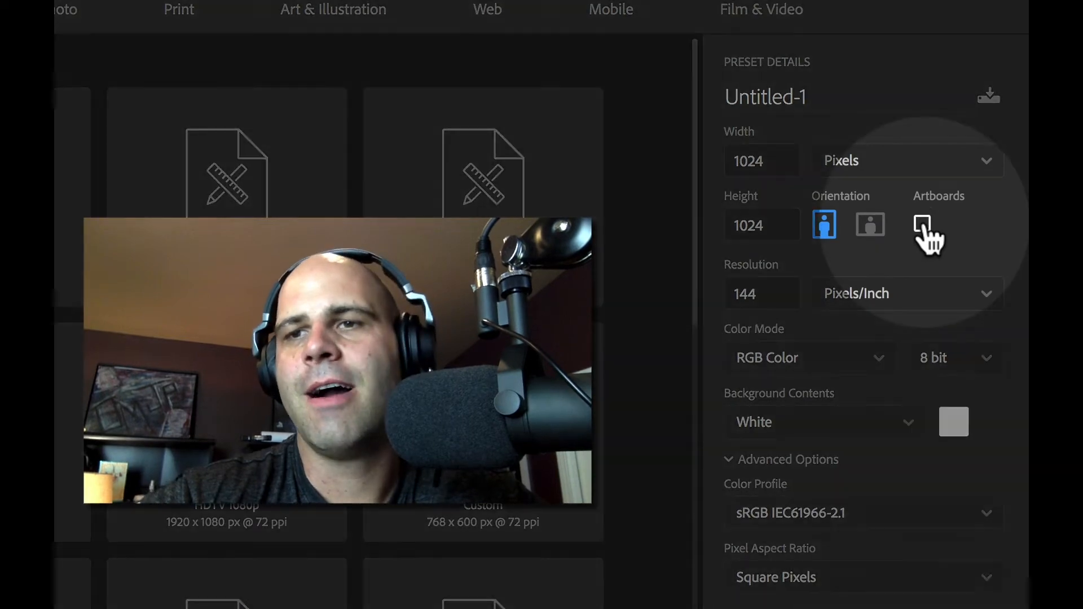
left_click(922, 226)
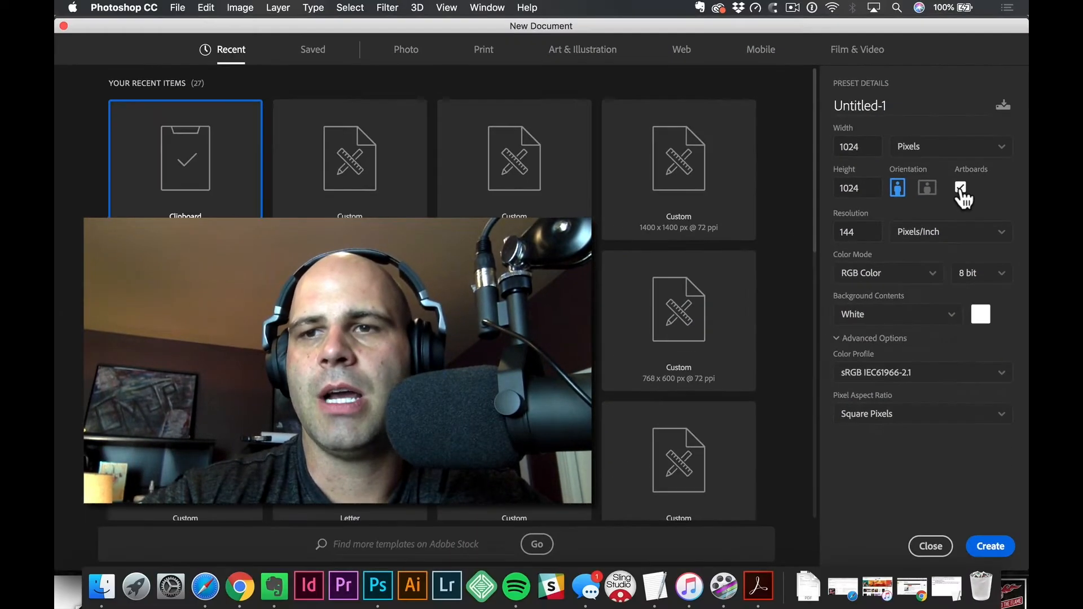
left_click(960, 189)
left_click(974, 550)
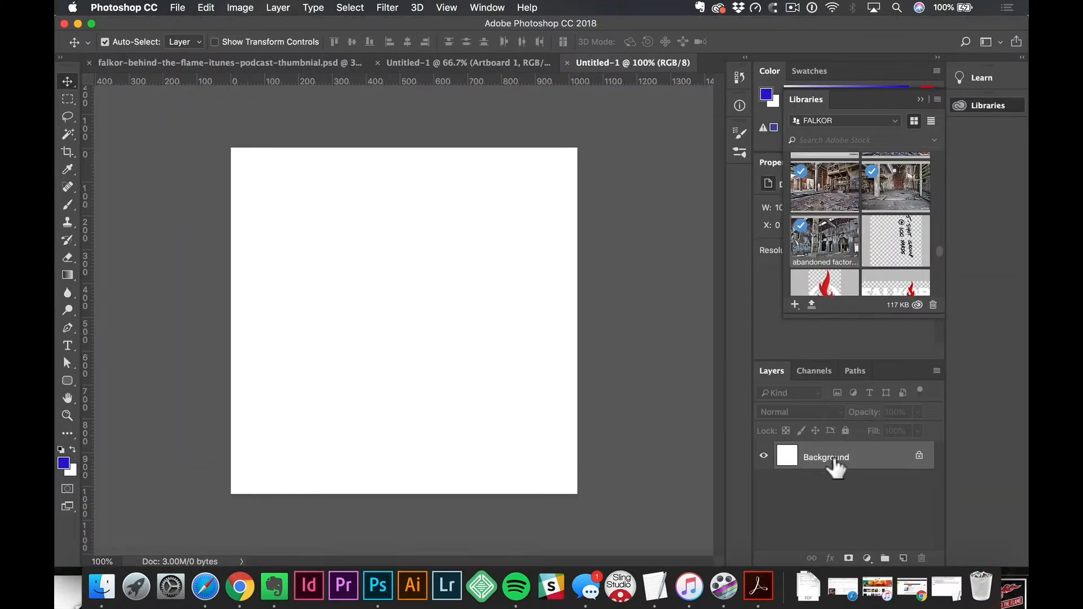
key("super+w")
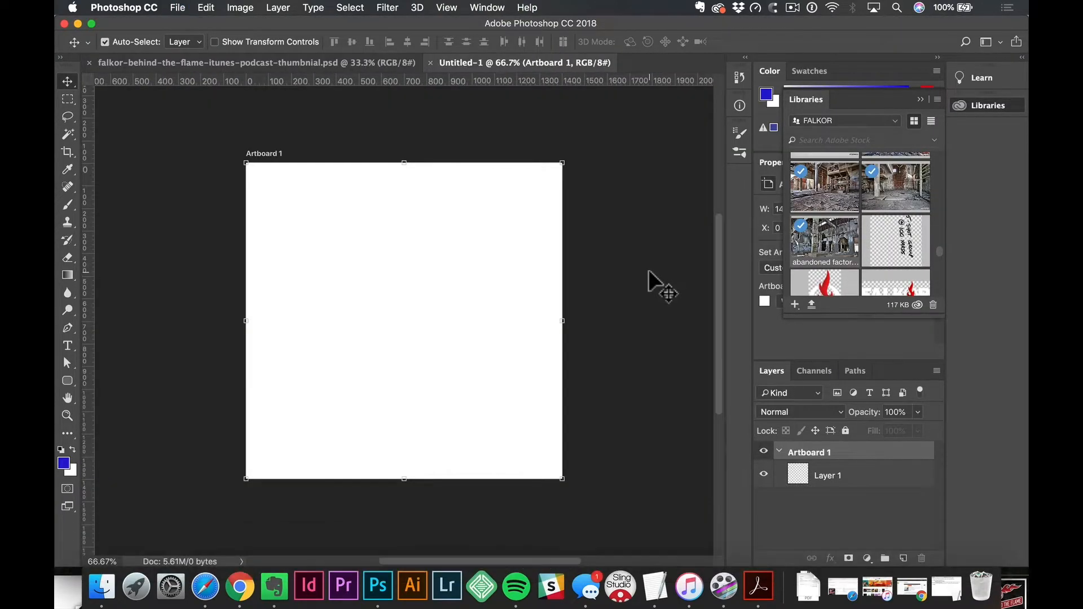
Step: Fill Layer 1 of the artboard with the blue foreground color
scroll(648, 272, "right", 3)
left_click(547, 284, "alt")
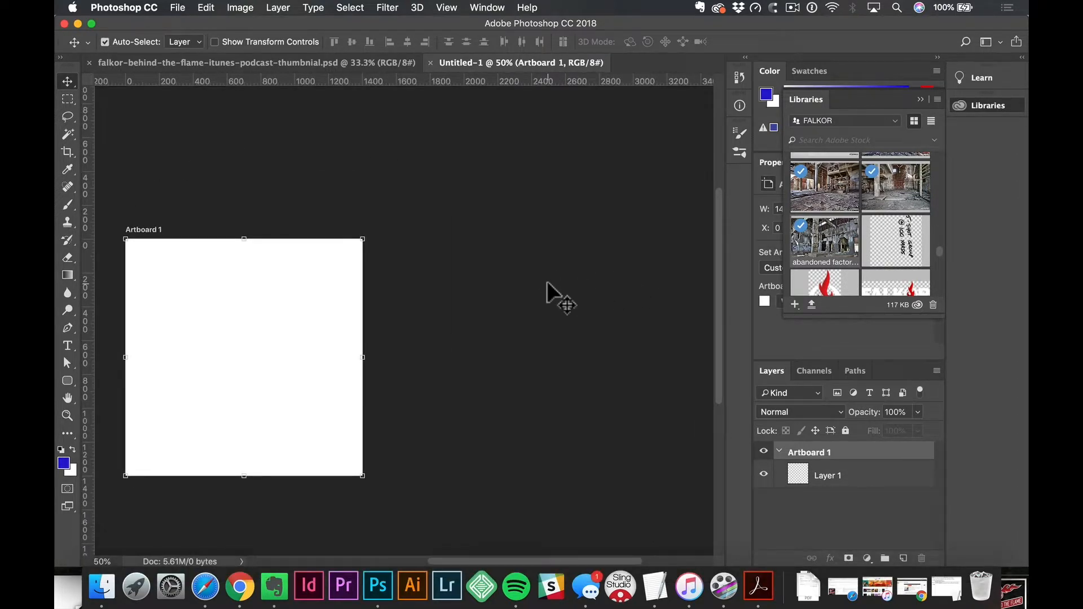
key("space")
left_click_drag(549, 289, 552, 265)
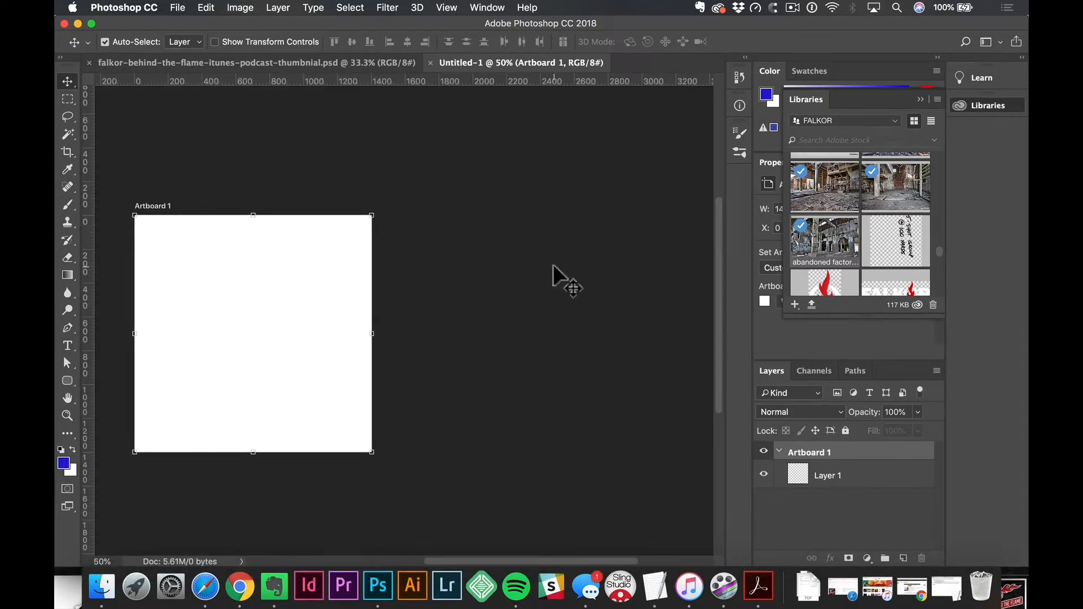
left_click(829, 482)
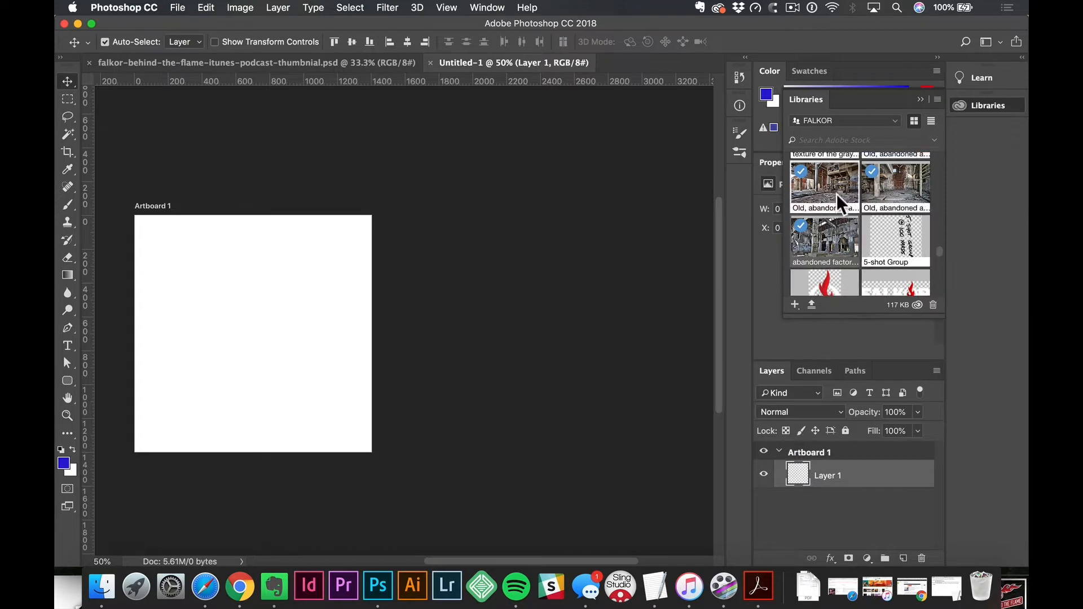
key("alt+BackSpace")
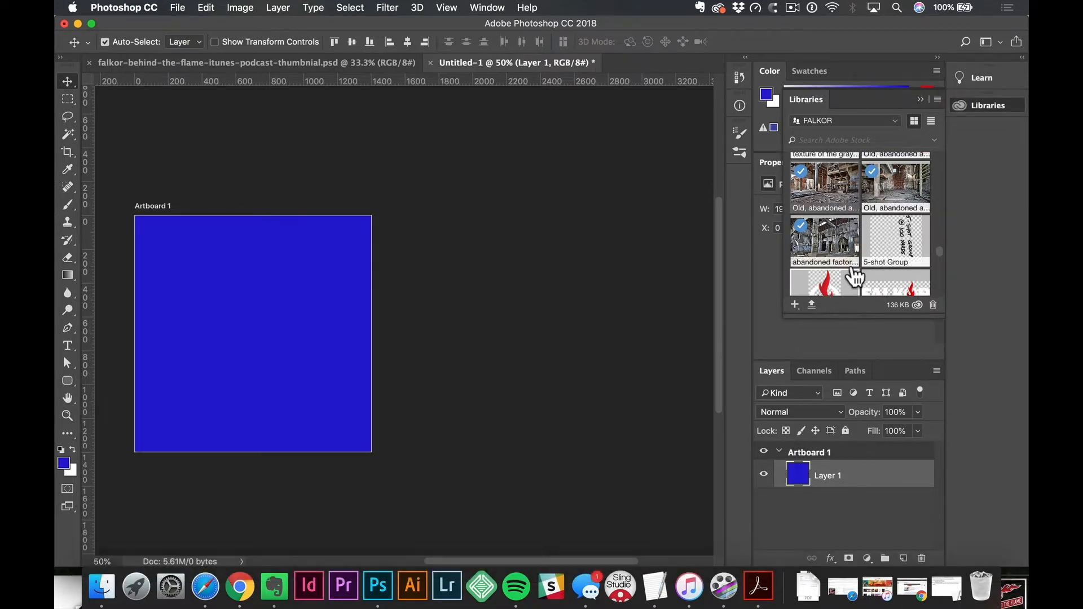
Step: Place the falkor white logo from the FALKOR library near the middle of the artboard
left_click_drag(865, 290, 346, 259)
key("v")
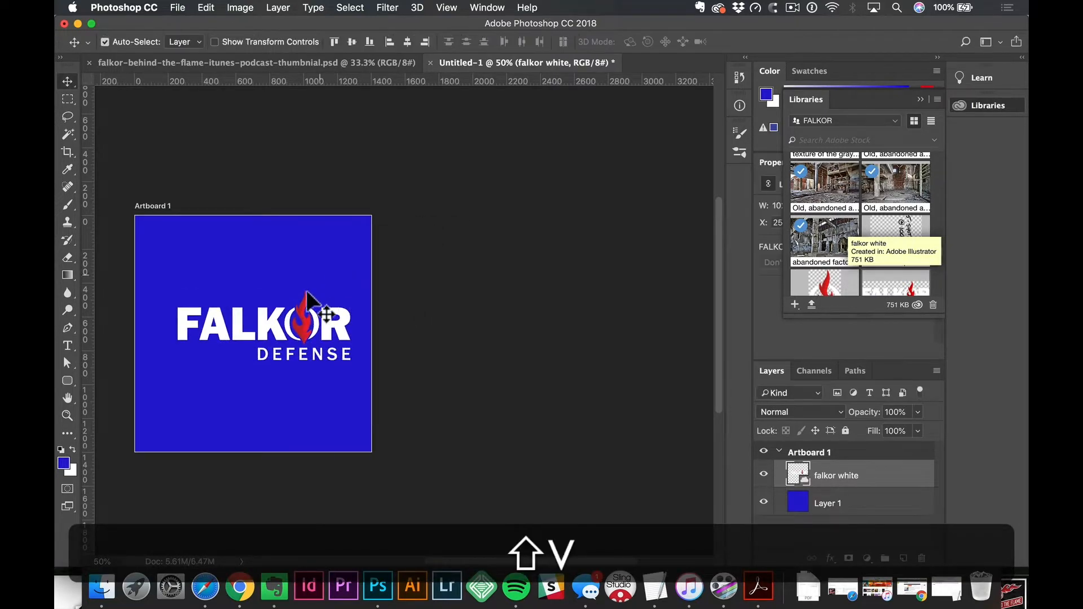
left_click_drag(304, 328, 302, 334)
Step: Reset the foreground and background colors to their defaults and fill Layer 1 behind the logo with black
left_click(306, 230)
key("d")
key("alt+BackSpace")
key("v")
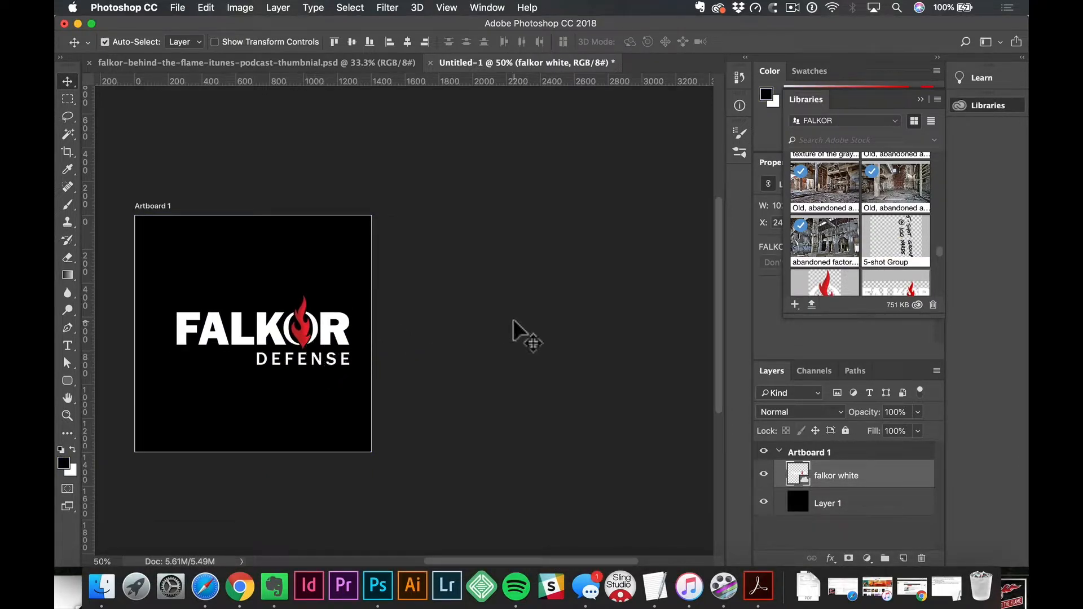
Step: Duplicate Artboard 1 together with its logo and black background layer
left_click(819, 454)
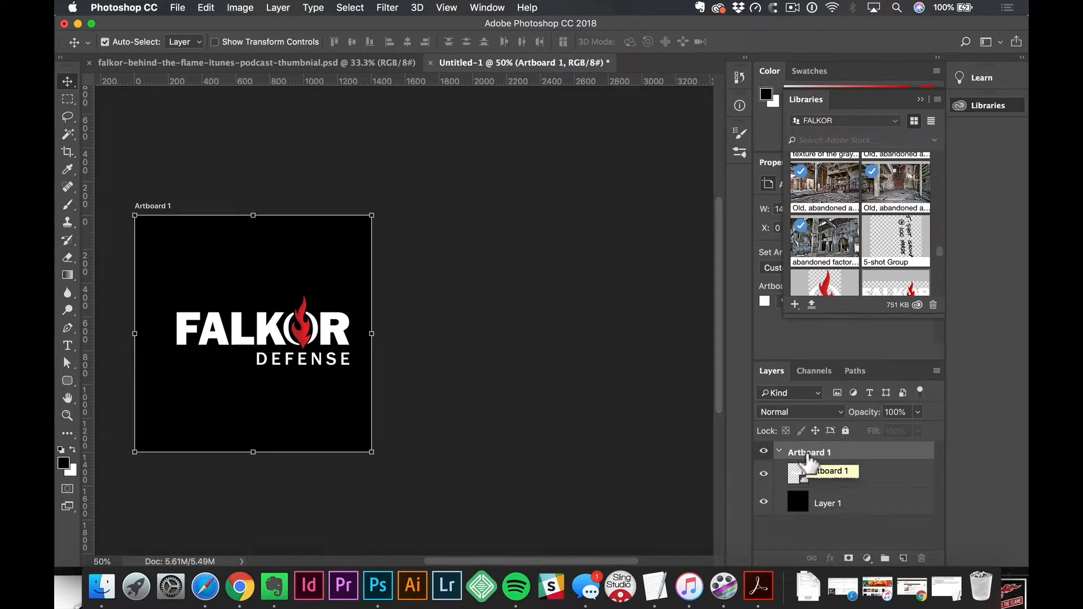
key("super")
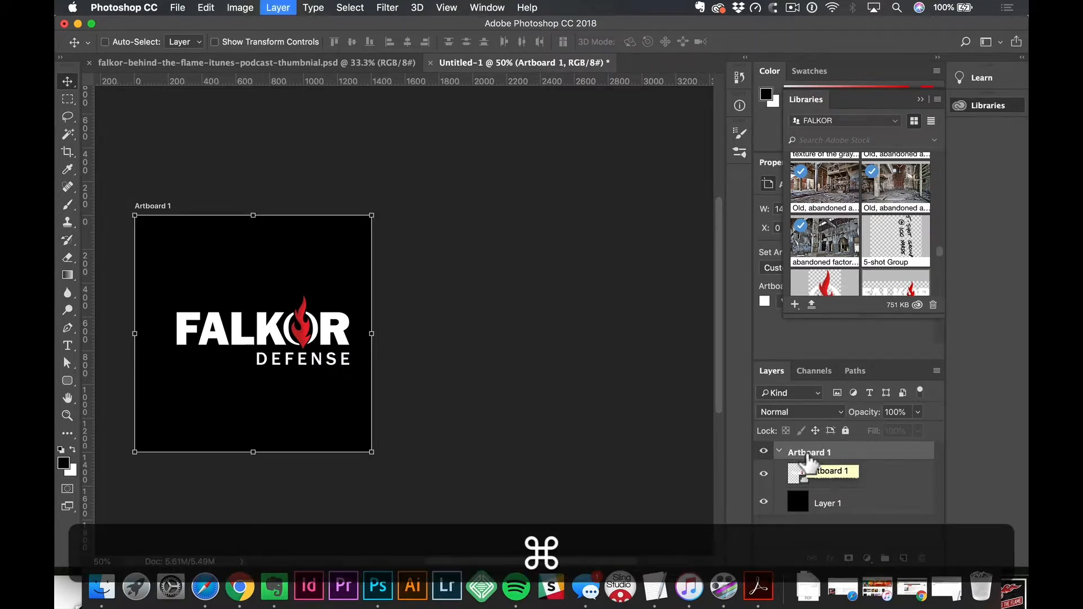
key("super+j")
scroll(491, 416, "left", 5)
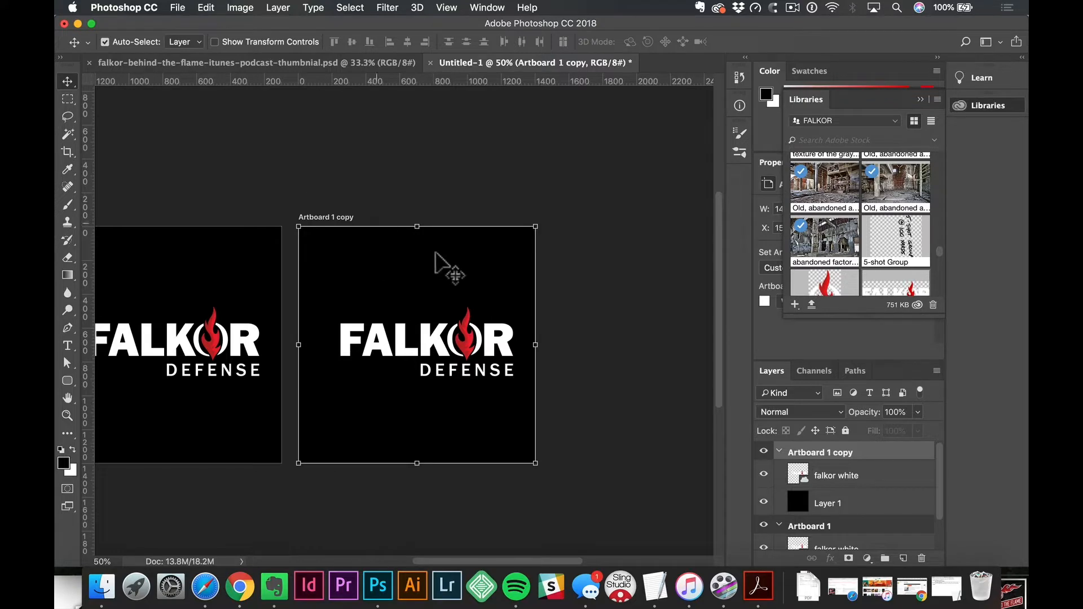
Step: Rename the duplicated artboard "rename this to whatever I want"
double_click(807, 454)
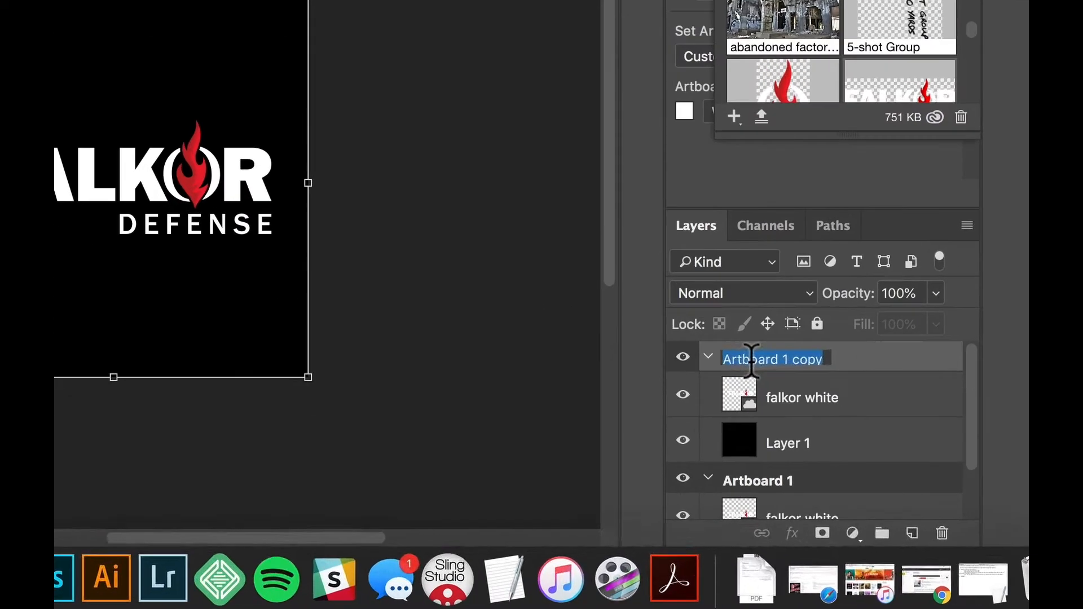
type("rema")
key("BackSpace")
key("BackSpace")
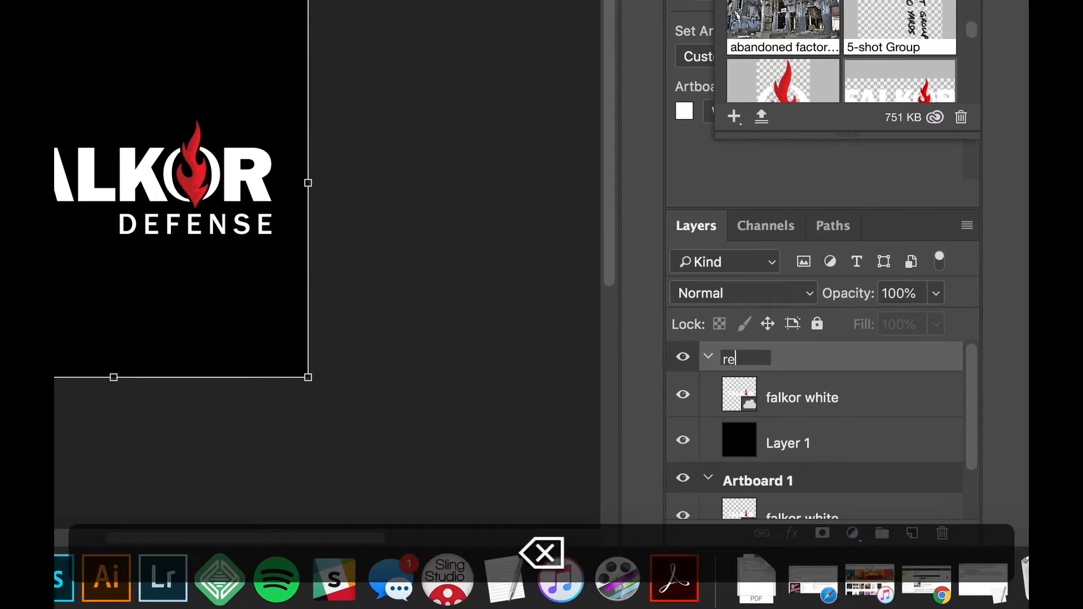
type("name this to whatever I want")
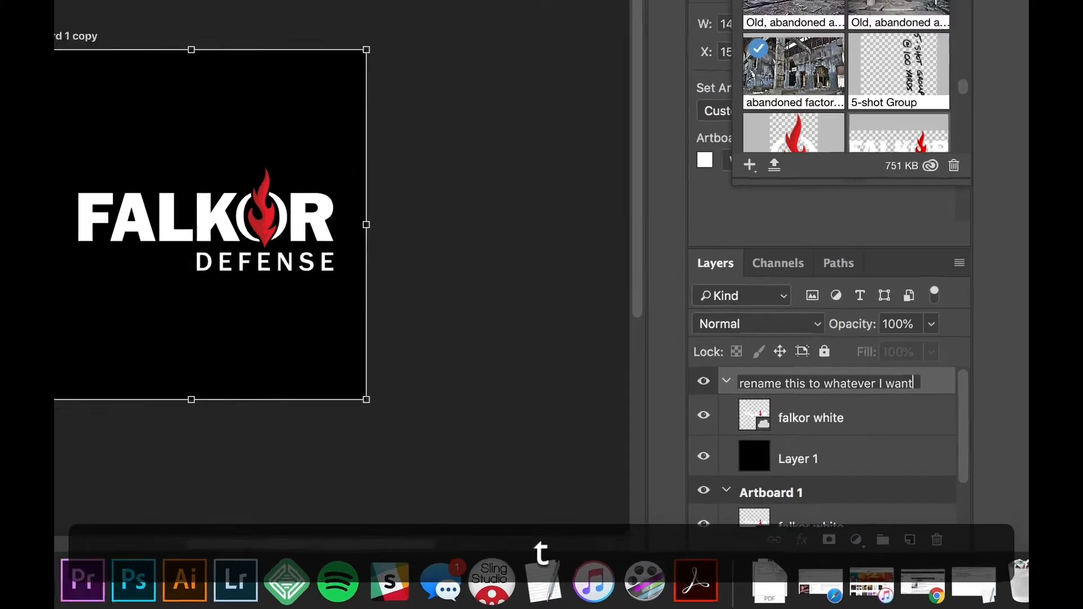
key("Return")
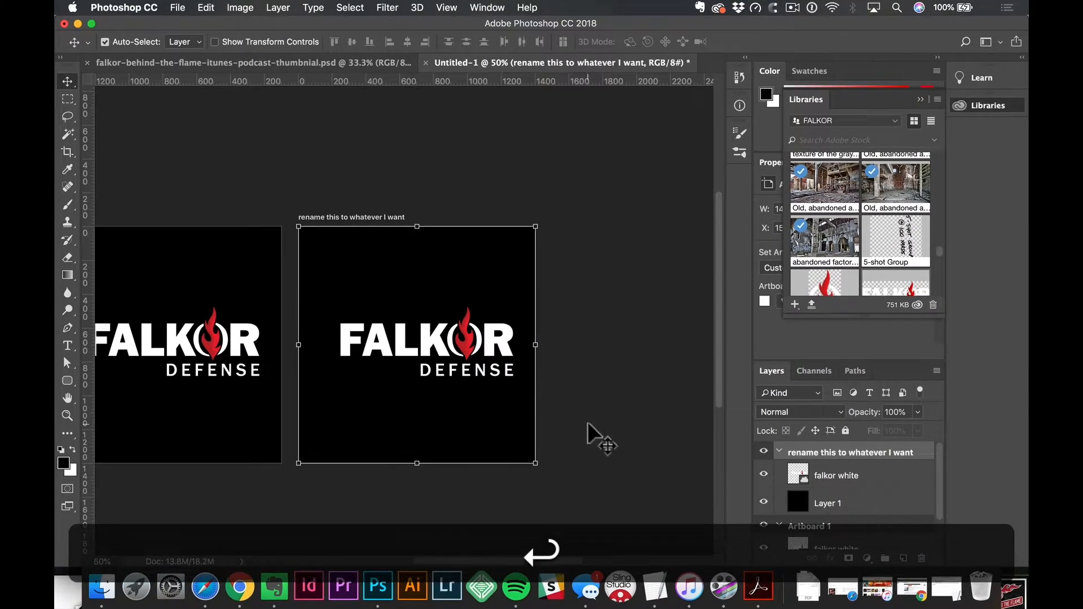
Step: Extend the duplicated artboard's right edge outward to nearly one and a half times its width
scroll(480, 265, "left", 5)
scroll(480, 265, "up", 2)
scroll(482, 265, "right", 6)
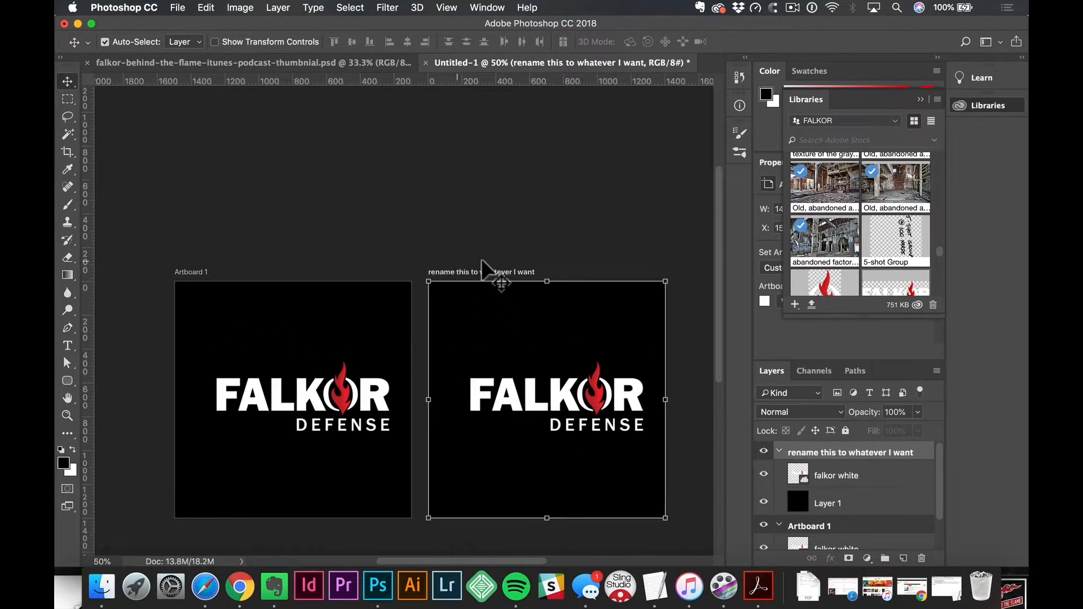
scroll(496, 305, "down", 2)
left_click_drag(538, 345, 646, 350)
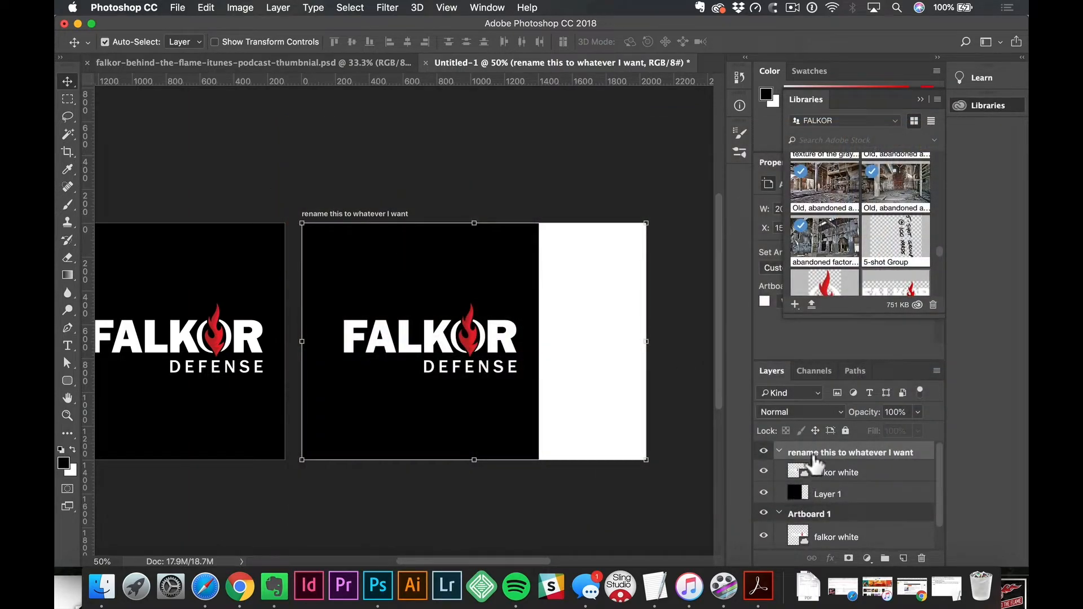
Step: Rename the duplicated artboard "mailchimp 600 x 250"
double_click(812, 455)
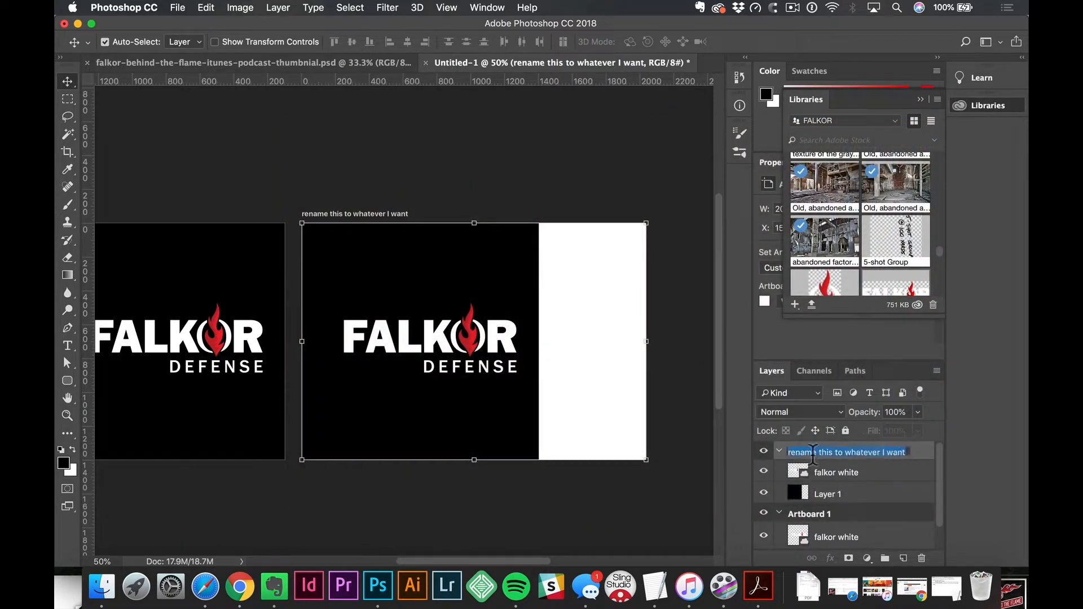
type("mailchimp")
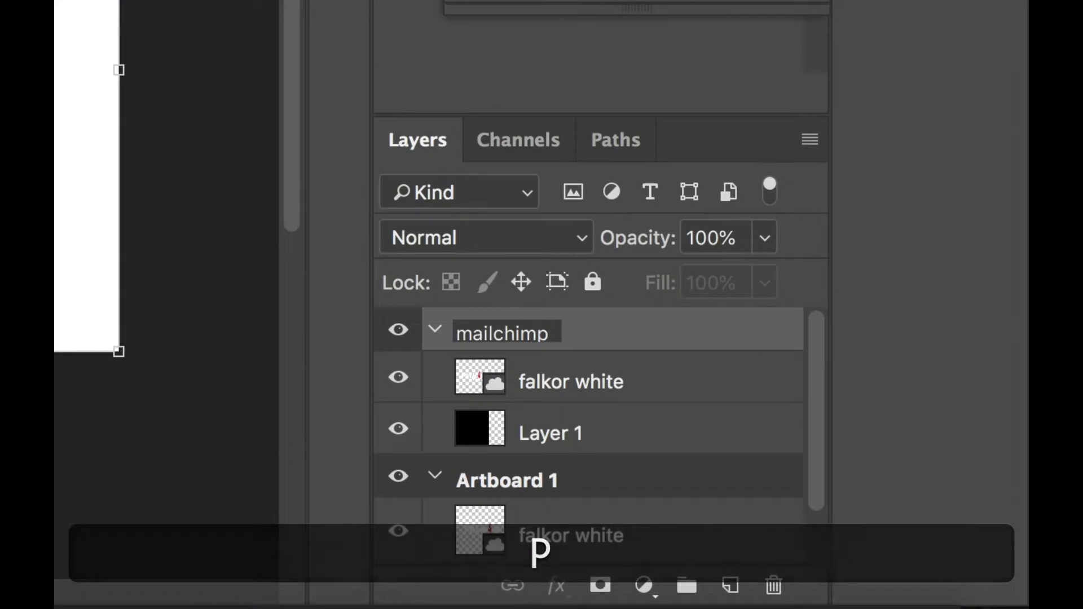
type(" 600 x")
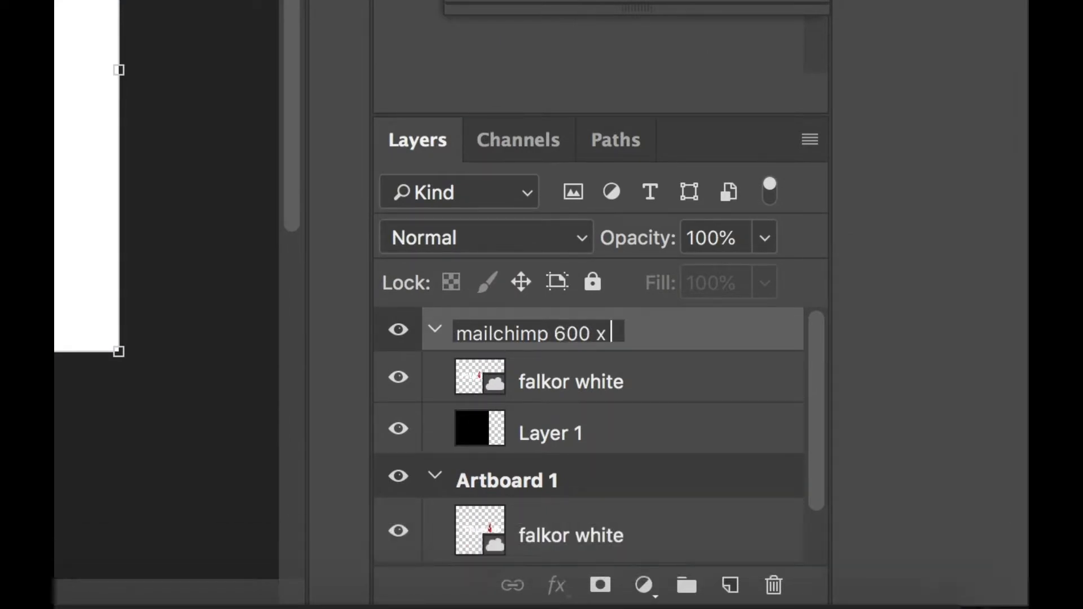
type(" 250")
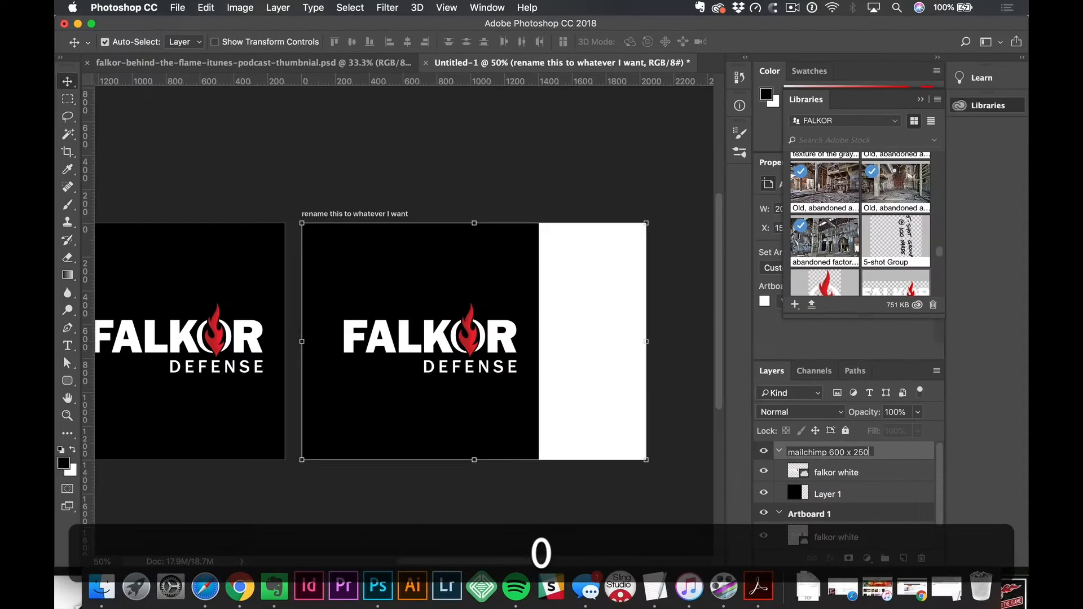
key("Return")
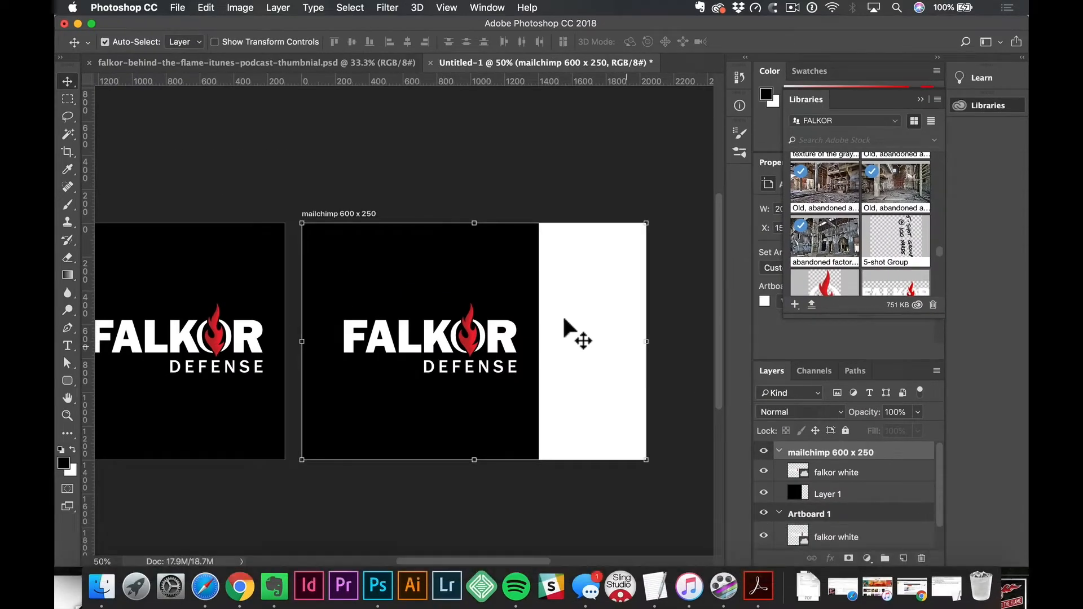
Step: Rename the original Artboard 1 "iTunes Thumb 1400x1400"
scroll(451, 293, "down", 5)
scroll(451, 293, "left", 7)
scroll(451, 293, "up", 2)
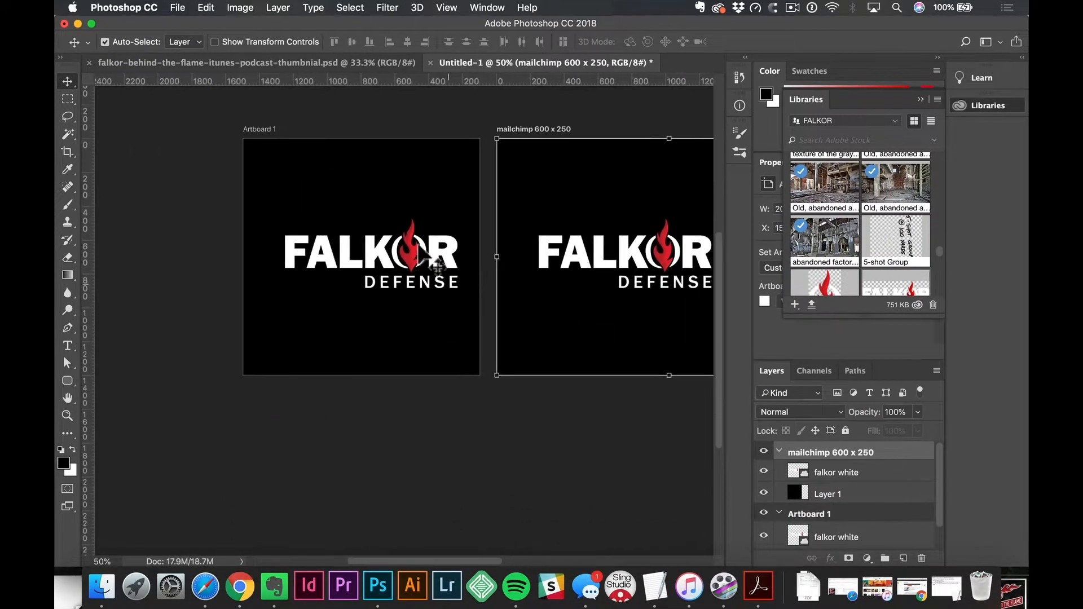
left_click(260, 133)
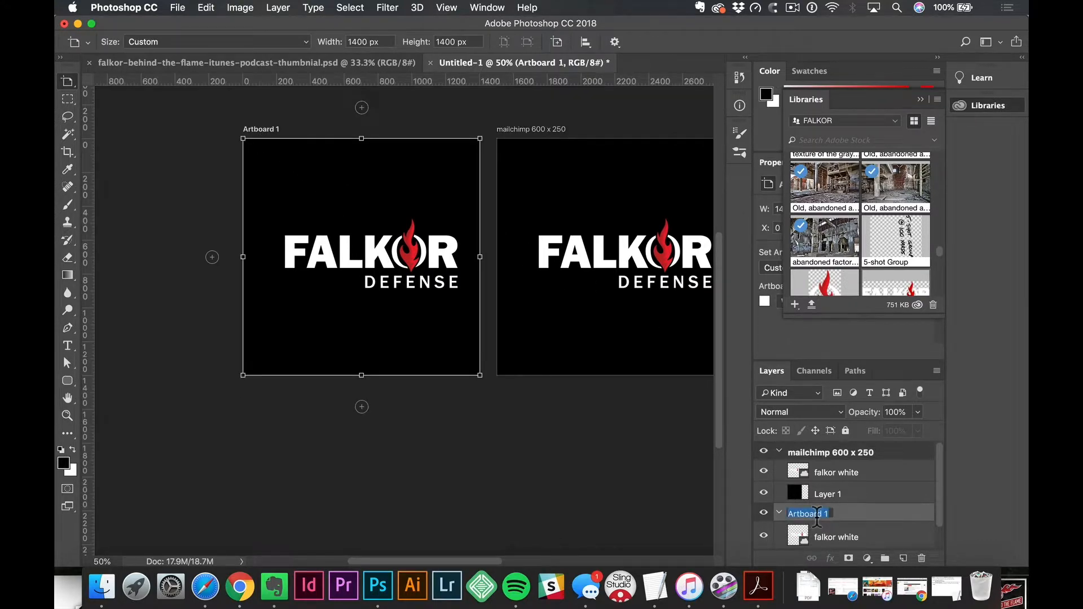
key("BackSpace")
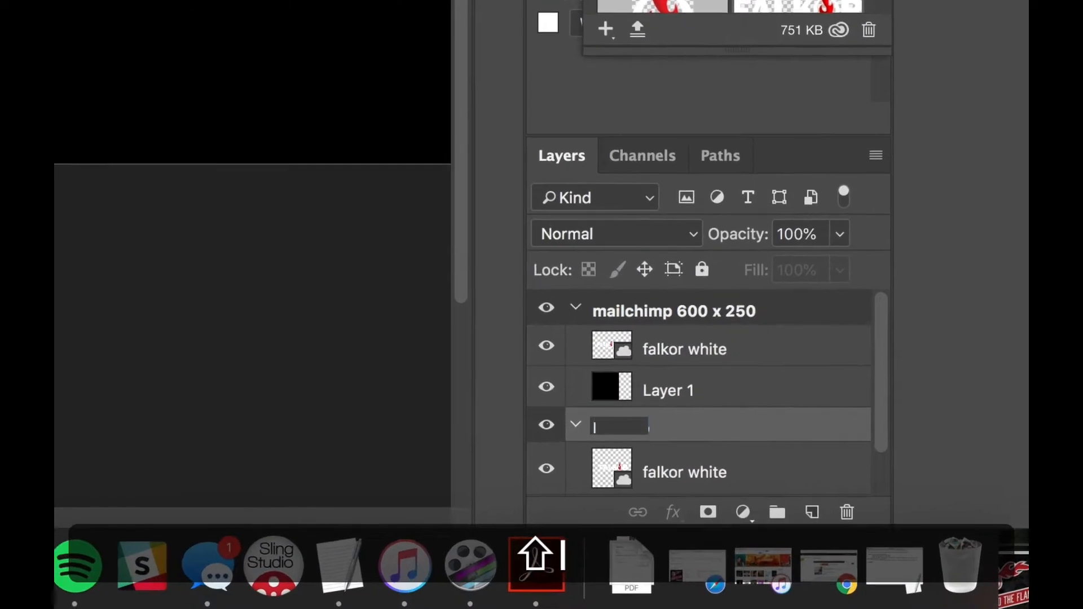
type("iTu")
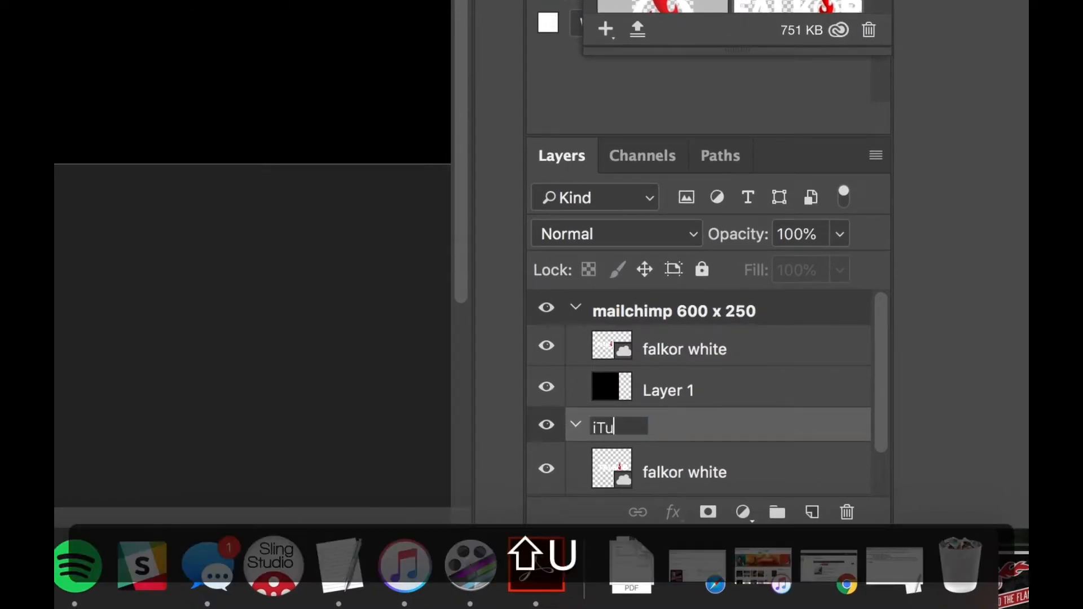
type("nes Thumb")
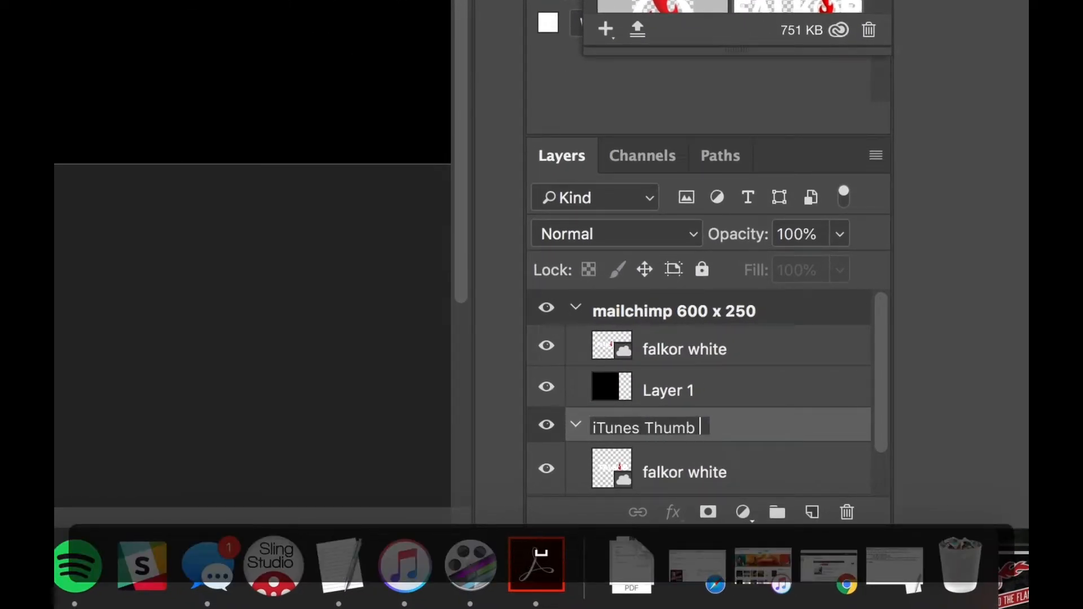
type(" 1400x")
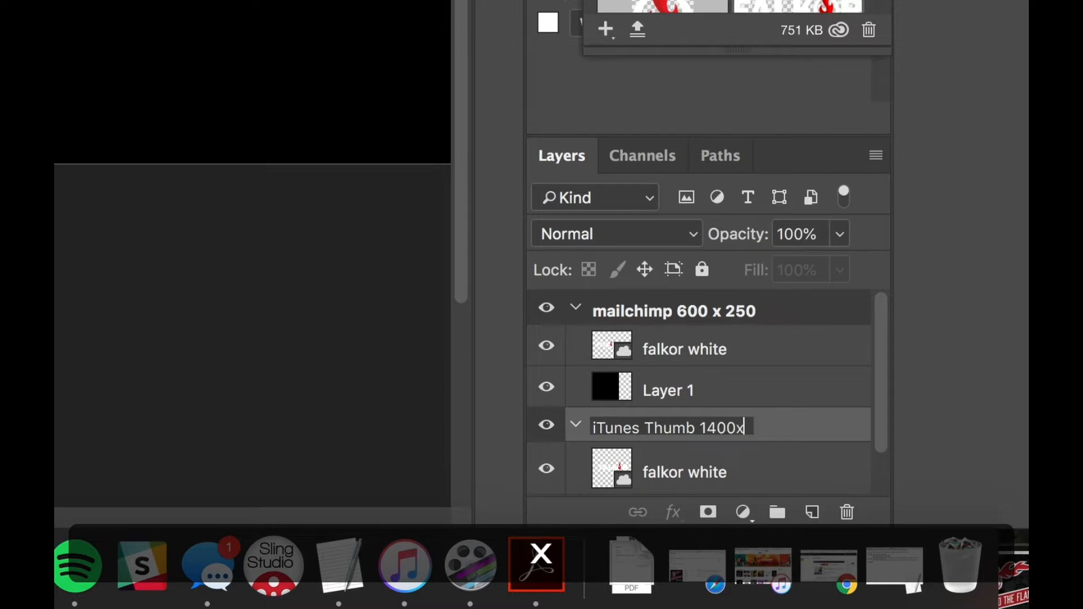
type("1400")
key("Return")
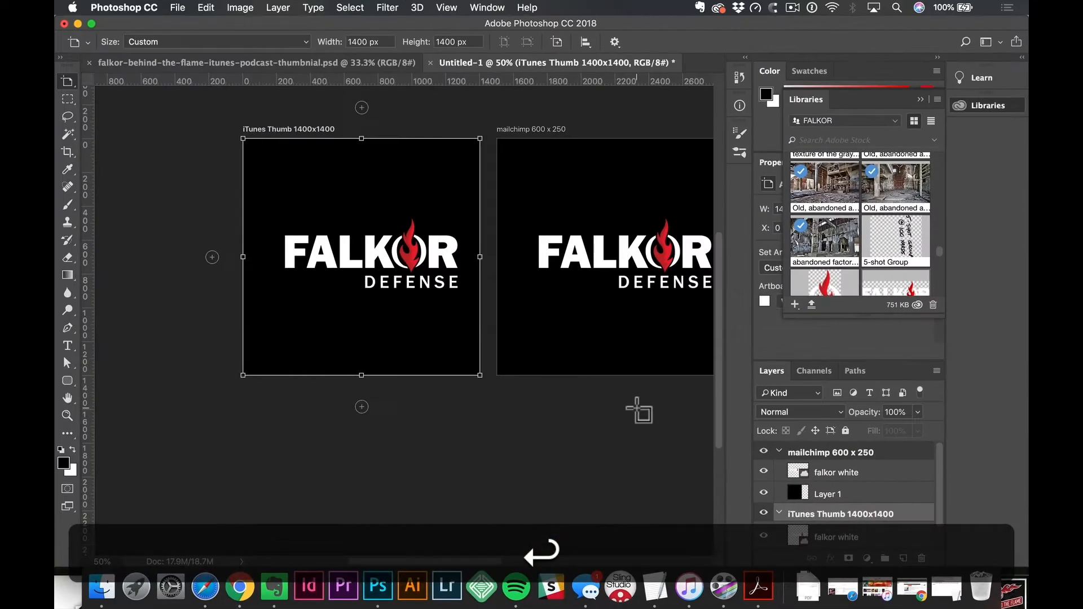
Step: Fill Layer 1 of the mailchimp artboard with black so it covers the extended white area
scroll(408, 210, "right", 4)
left_click(402, 200)
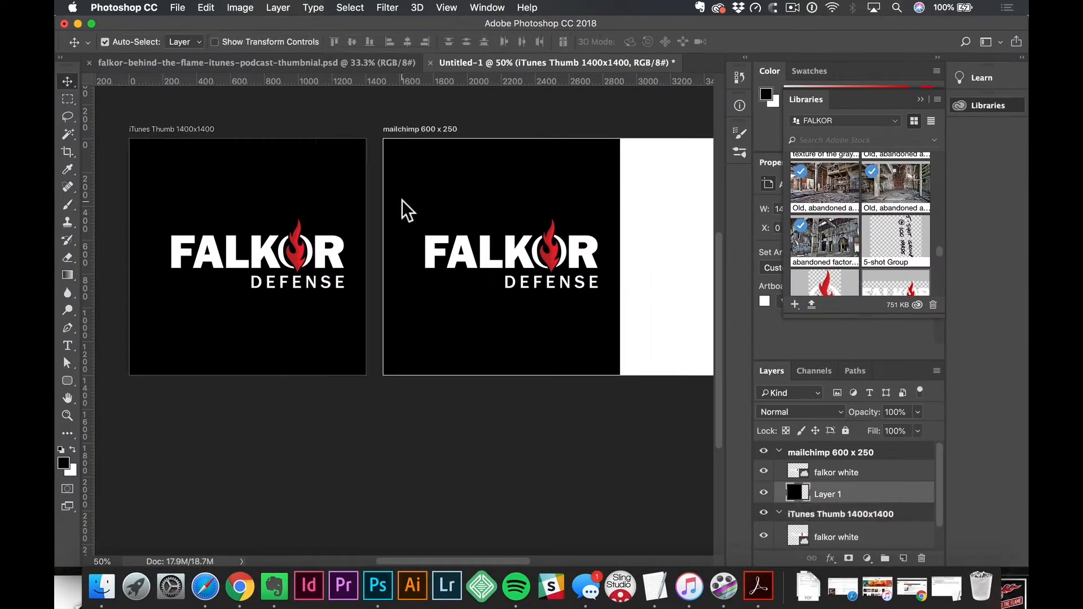
key("alt+BackSpace")
Step: Resize the mailchimp artboard to 600 px wide and 250 px high
key("v")
key("space")
left_click_drag(383, 208, 157, 229)
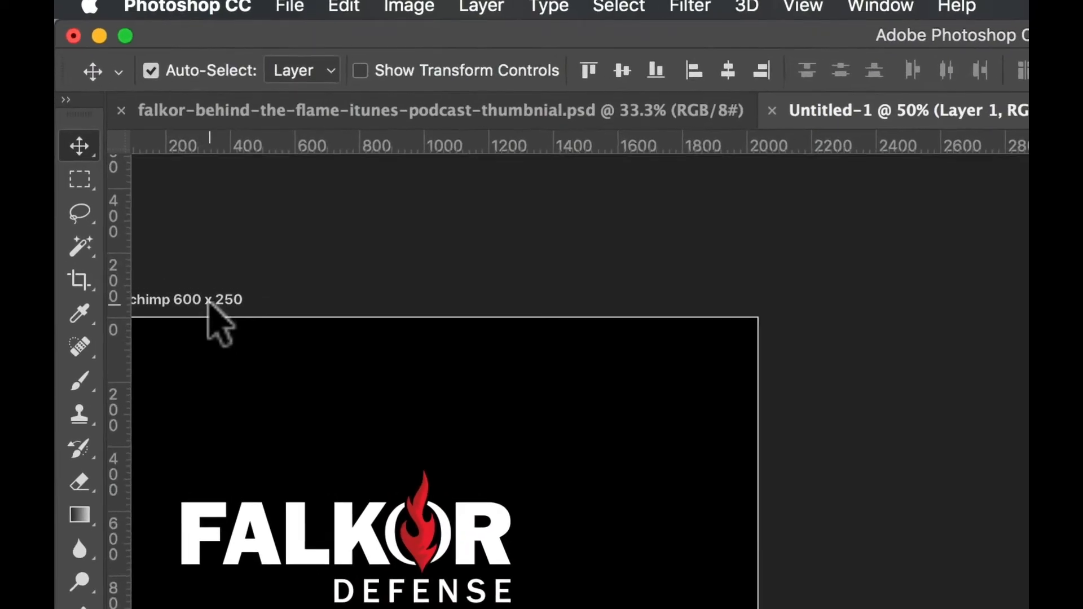
left_click(210, 302)
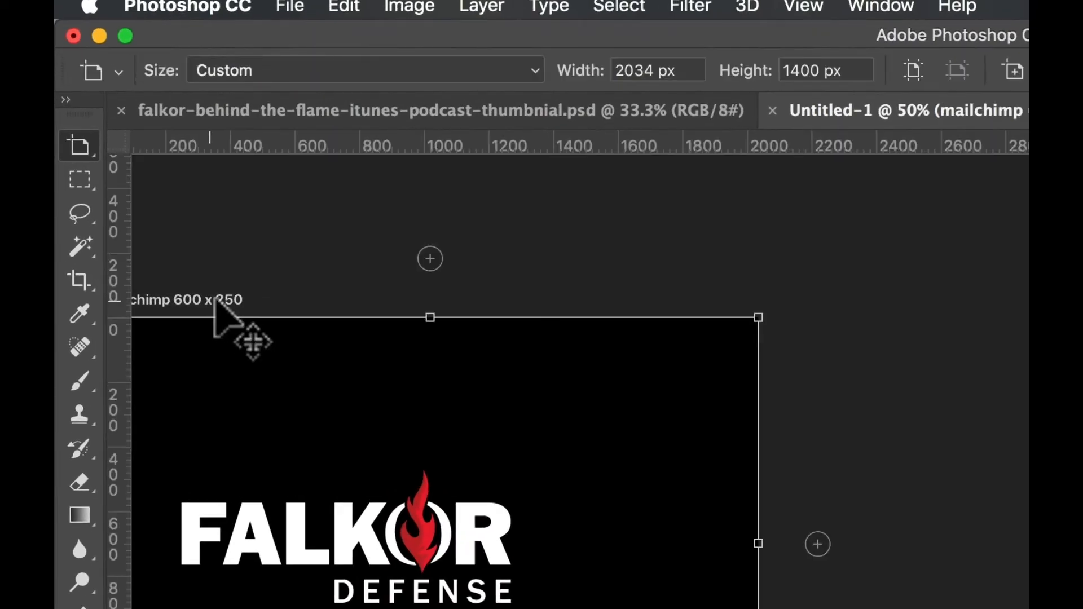
scroll(234, 299, "left", 5)
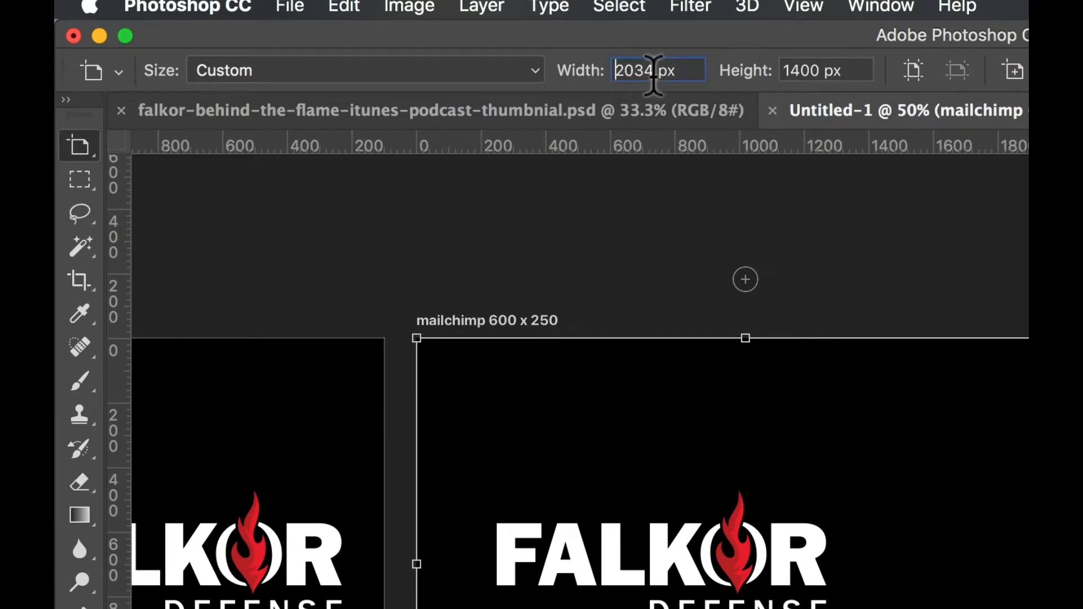
left_click_drag(654, 71, 588, 71)
type("600")
key("Tab")
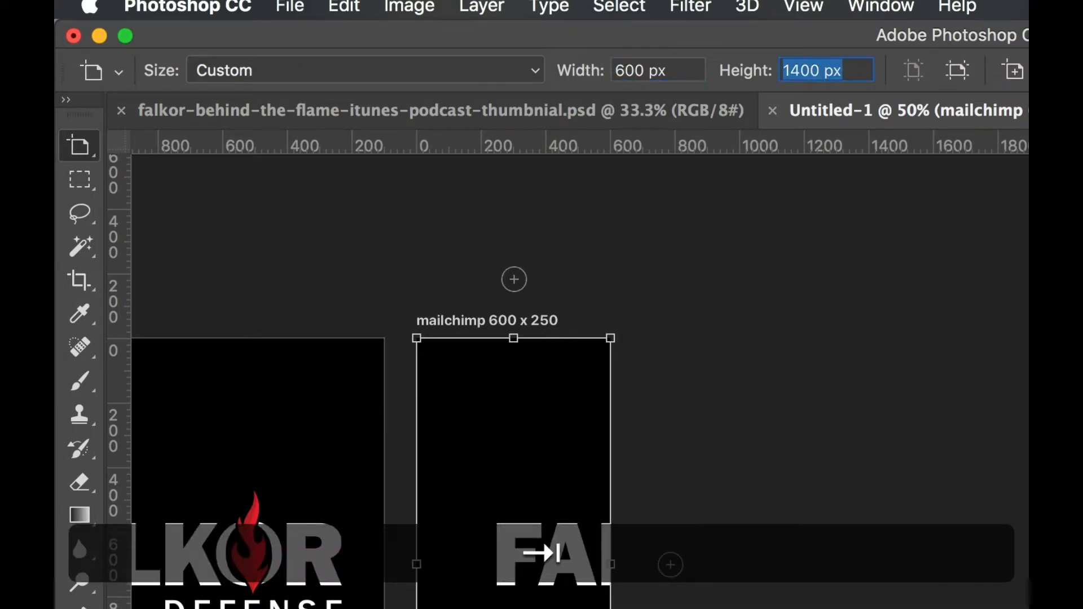
double_click(804, 62)
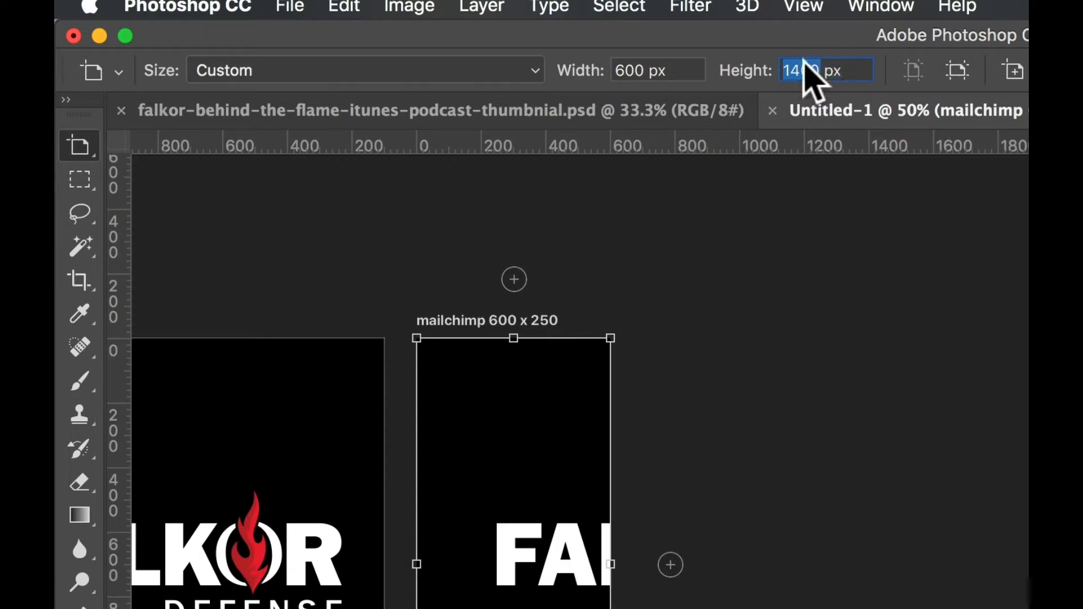
type("259")
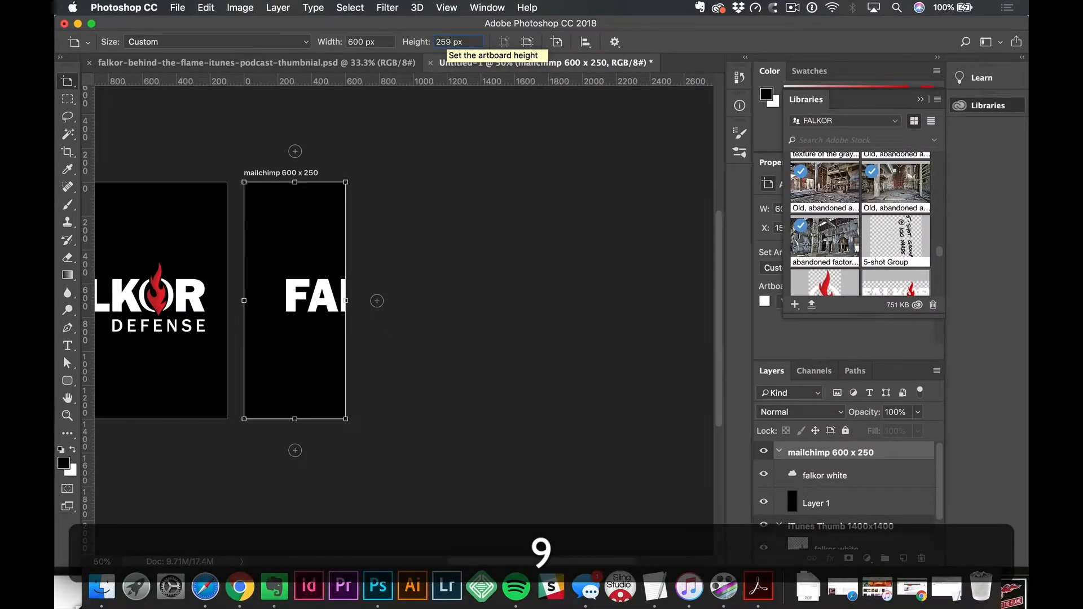
key("BackSpace")
type("0")
key("Return")
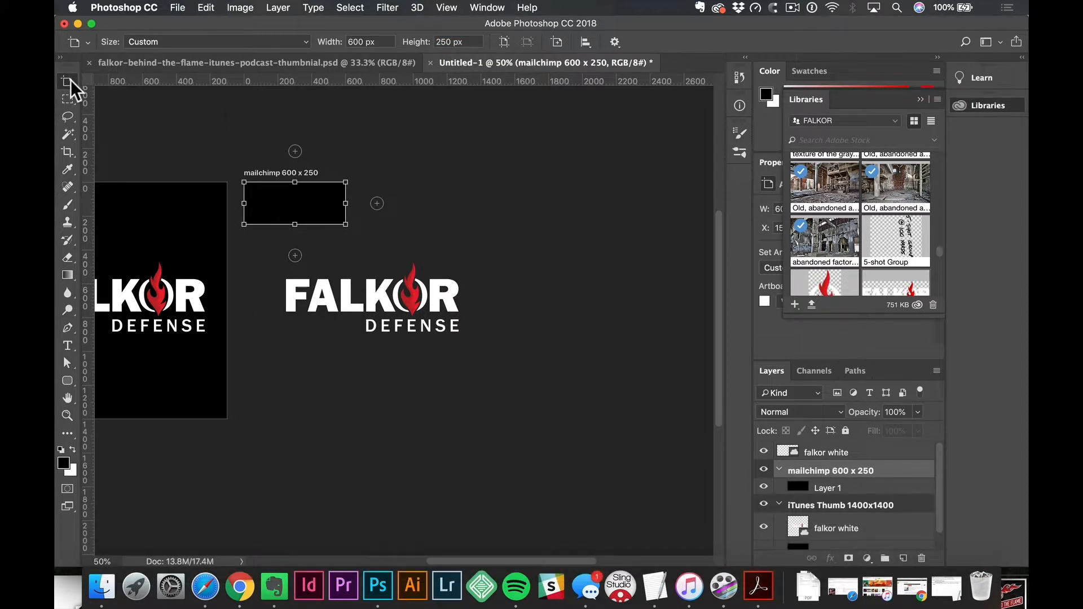
Step: Move the stray Falkor logo into the mailchimp artboard with the Move tool and scale it down proportionally to fit
scroll(345, 167, "left", 8)
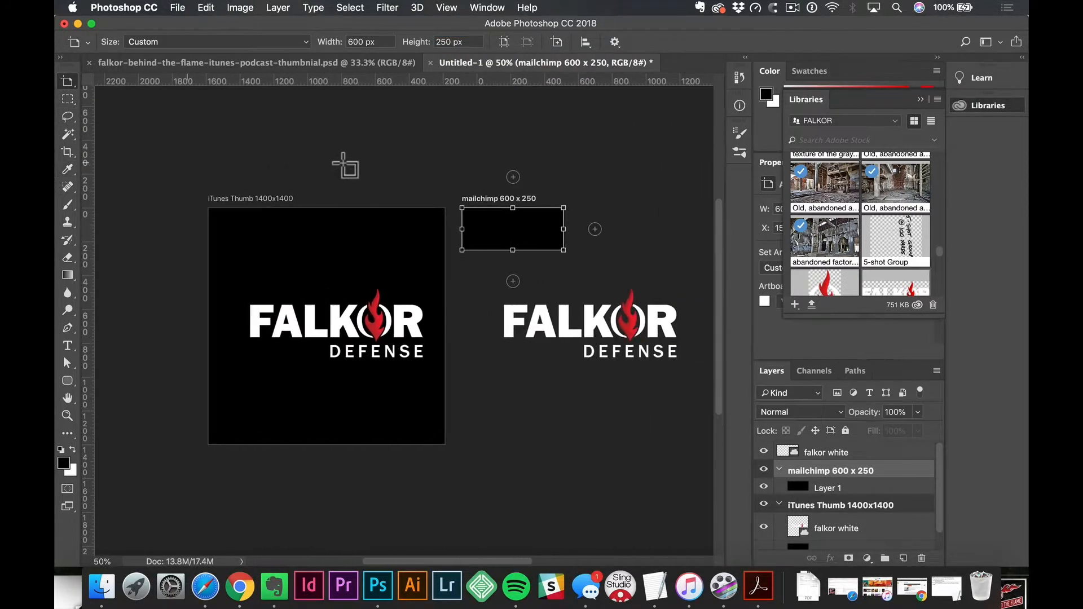
scroll(345, 166, "down", 1)
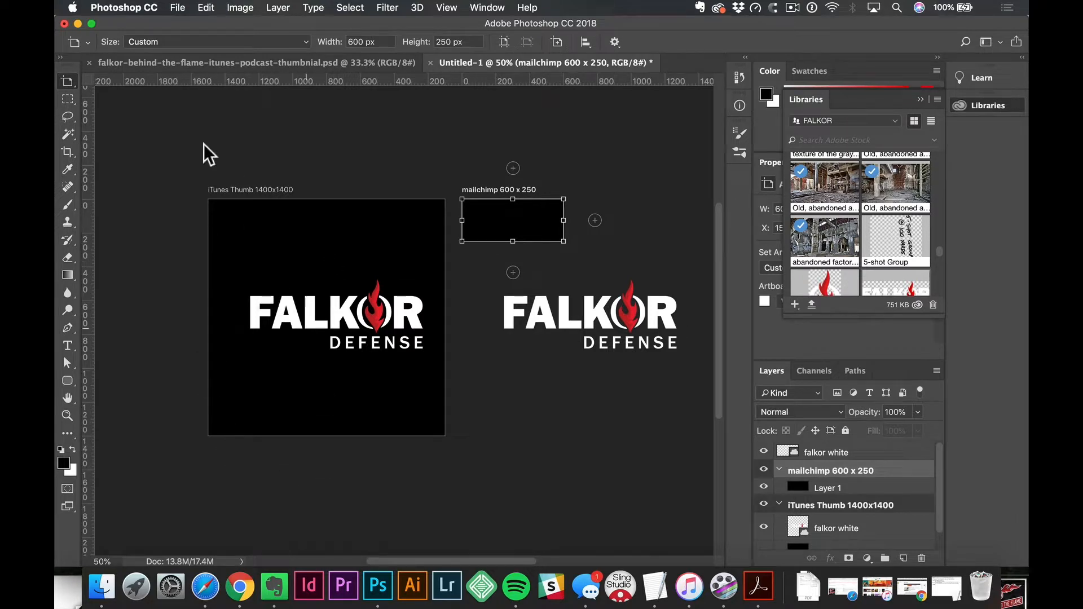
left_click(67, 82)
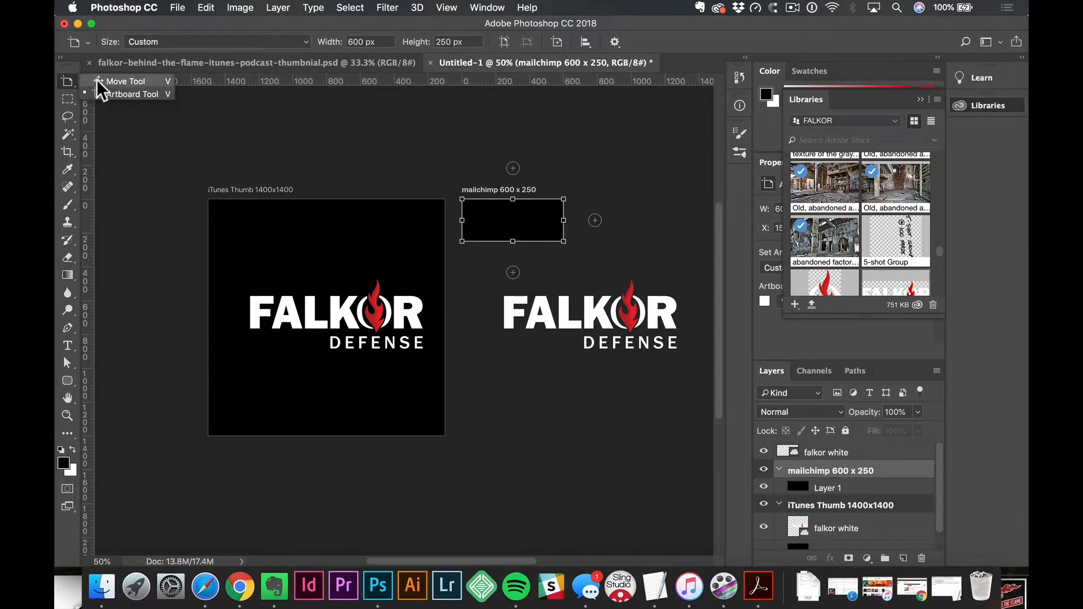
left_click(119, 79)
left_click_drag(538, 319, 511, 231)
key("super+t")
left_click_drag(645, 256, 547, 216, "shift")
key("Return")
key("v")
left_click(537, 249, "super")
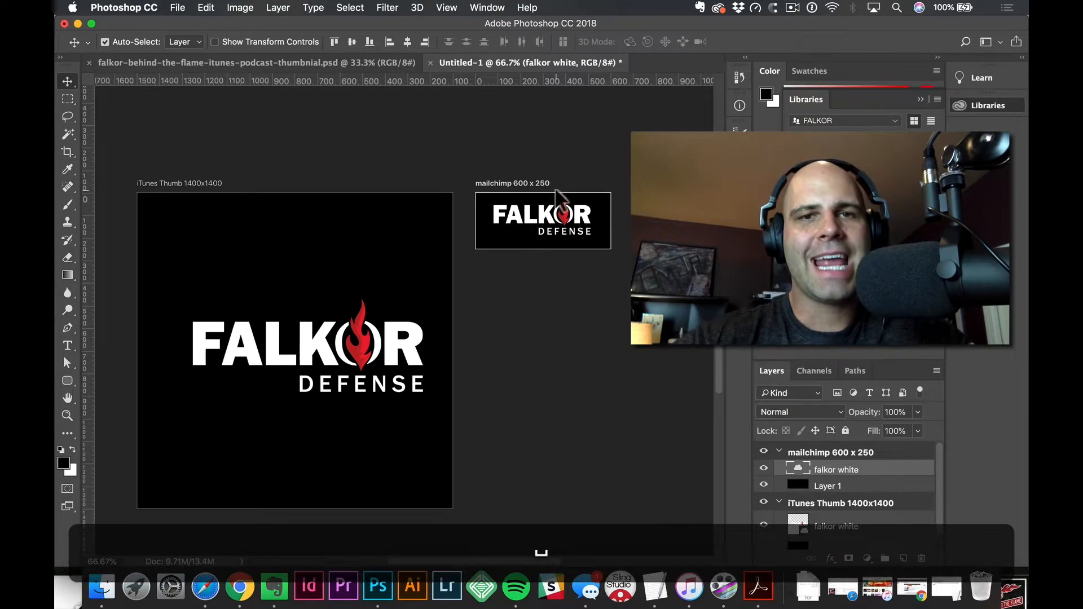
key("space")
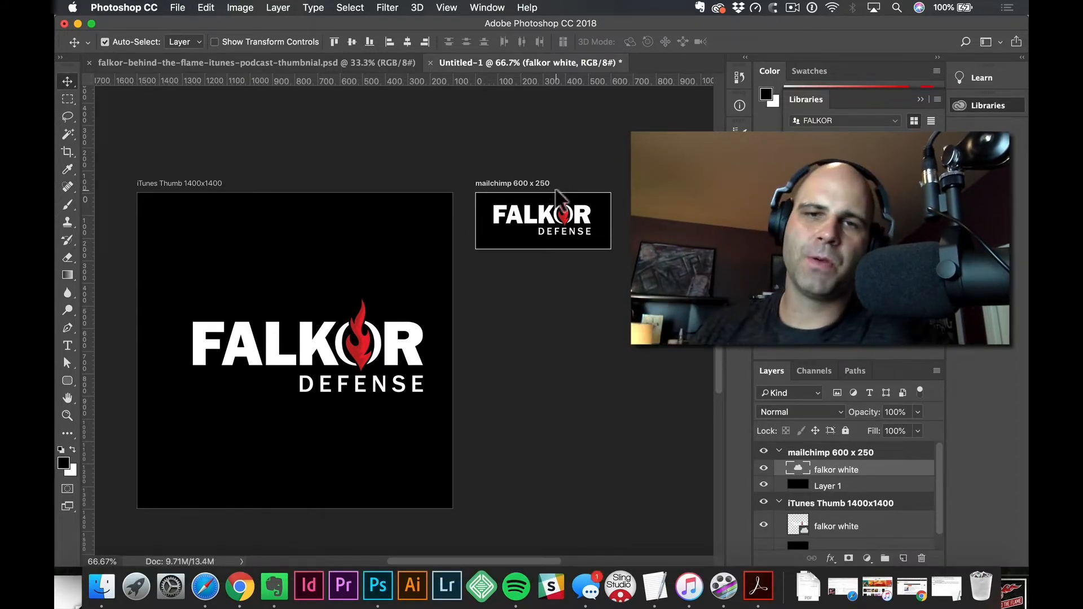
Step: Deselect the layers and start the Artboards to Files export
left_click(604, 339)
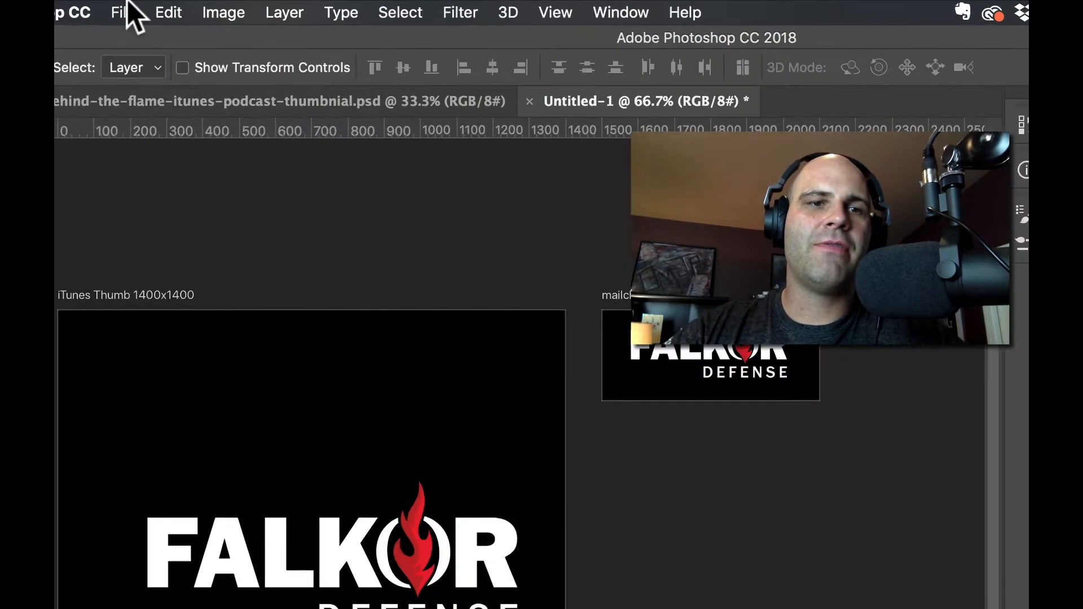
left_click(178, 7)
mouse_move(147, 302)
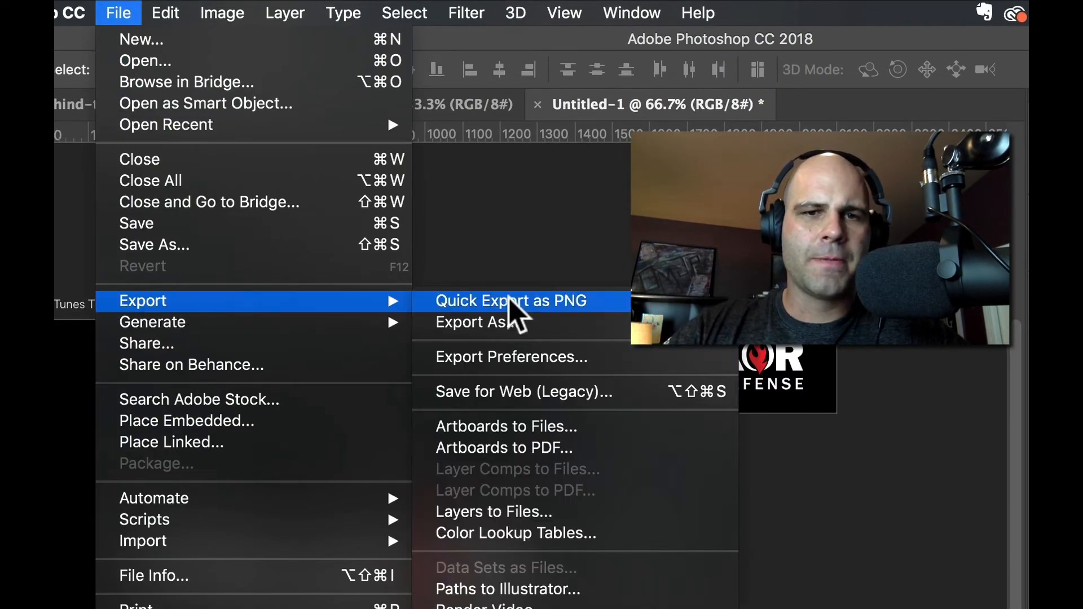
left_click(546, 434)
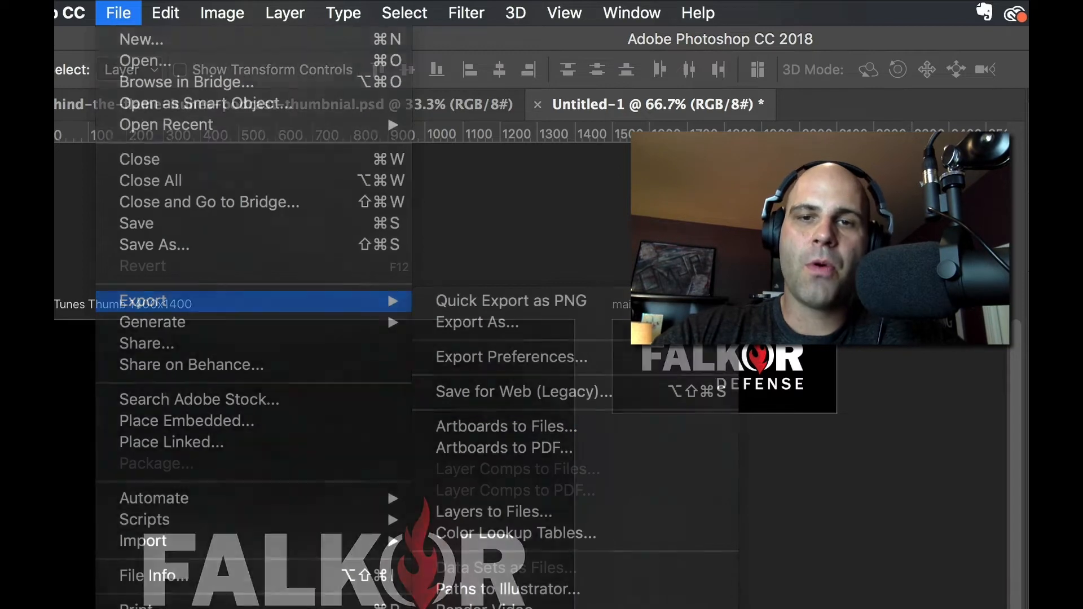
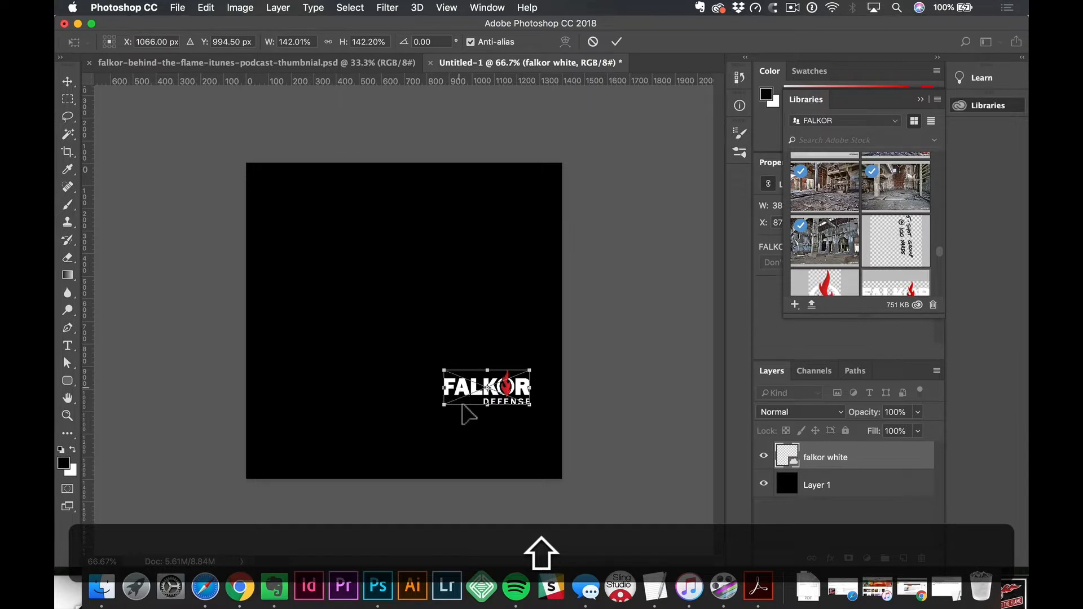
Step: Apply the small Falkor logo's transform near the lower-right corner of the black canvas
key("Return")
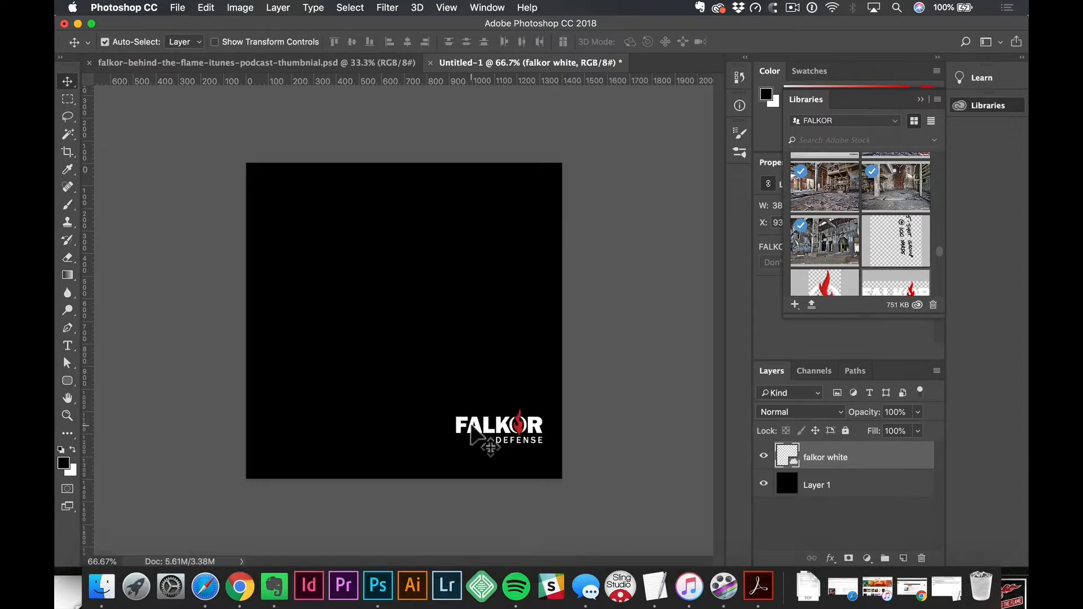
Step: Place the flame white stroke graphic from the FALKOR library on the black canvas above the Falkor logo and apply the transform
scroll(812, 229, "down", 5)
scroll(812, 227, "down", 6)
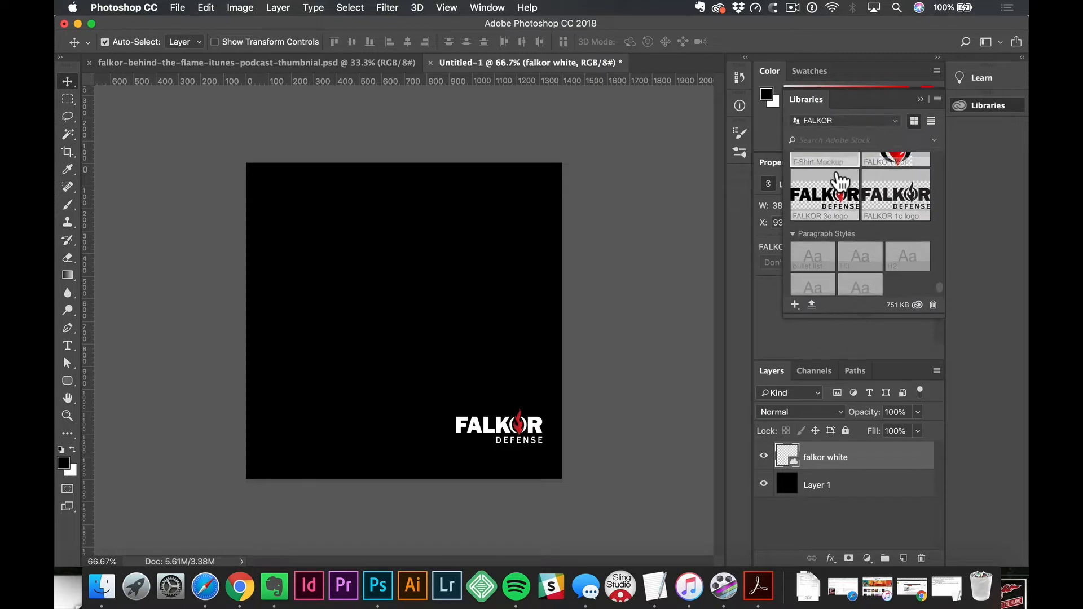
scroll(840, 180, "down", 1)
scroll(840, 181, "up", 3)
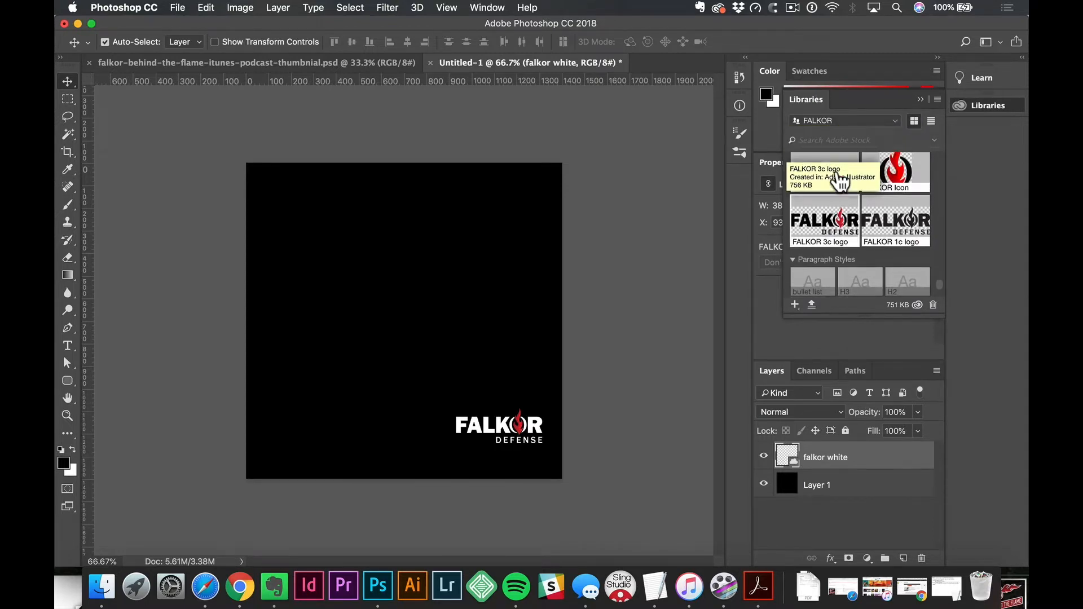
scroll(921, 186, "up", 10)
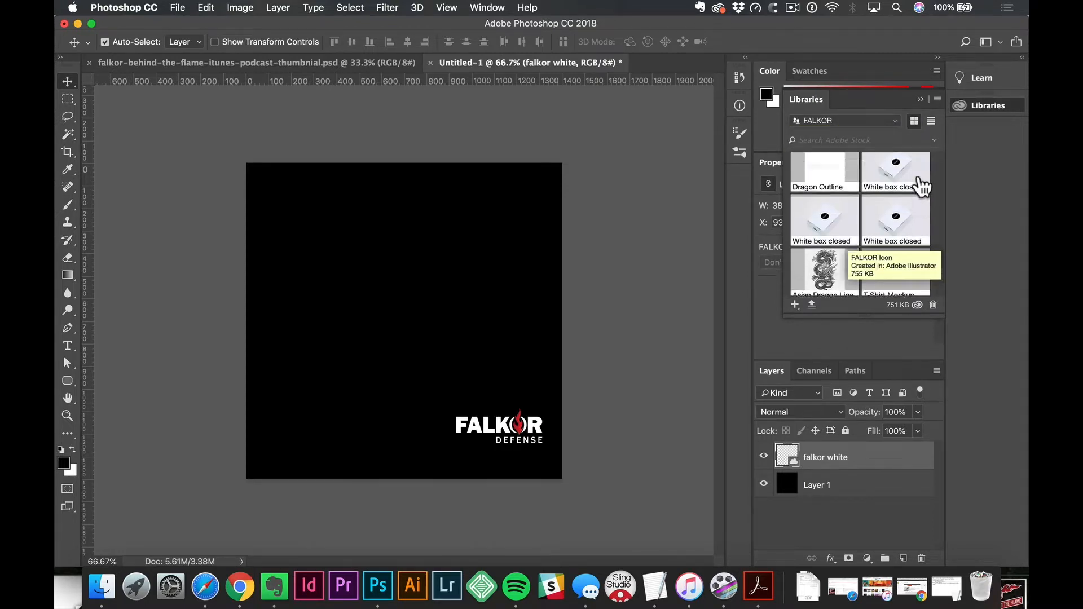
scroll(922, 186, "up", 6)
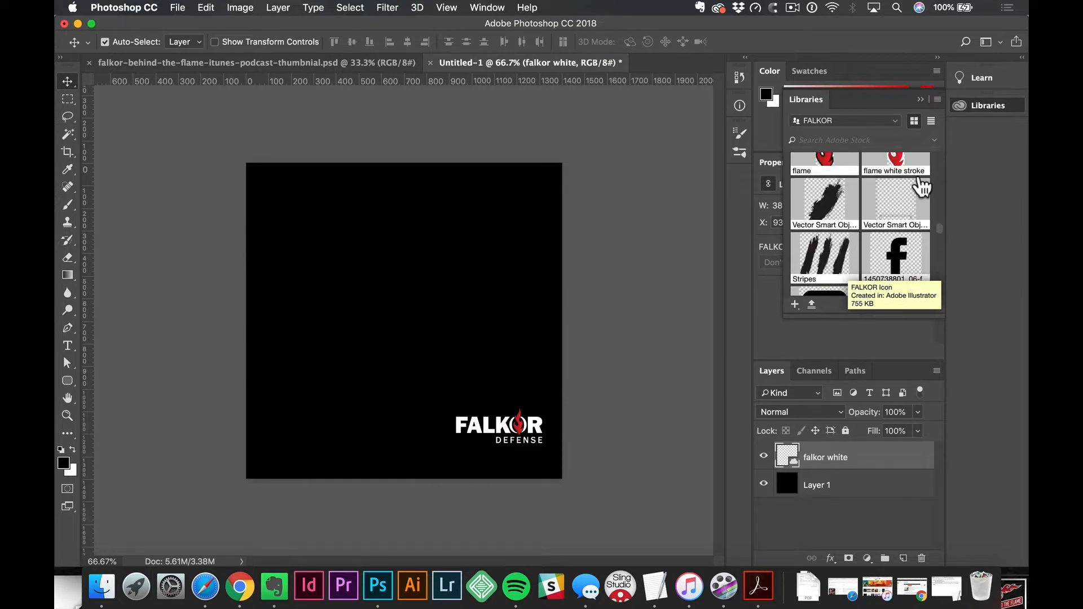
mouse_move(890, 224)
left_mouse_down()
mouse_move(498, 293)
mouse_move(500, 261)
mouse_move(552, 190)
left_mouse_up()
left_click_drag(518, 225, 486, 265)
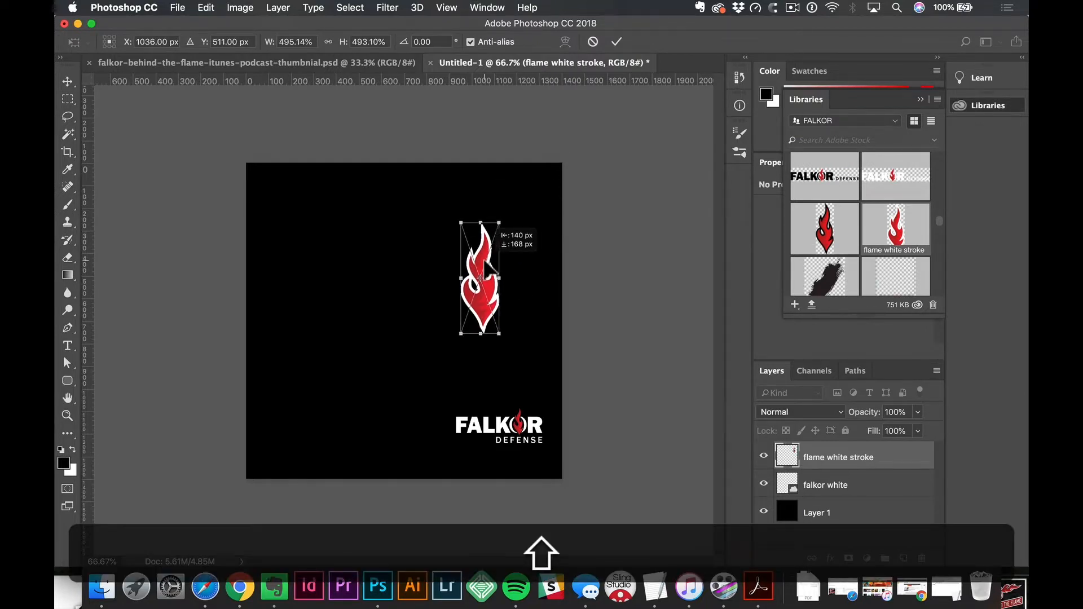
key("Return")
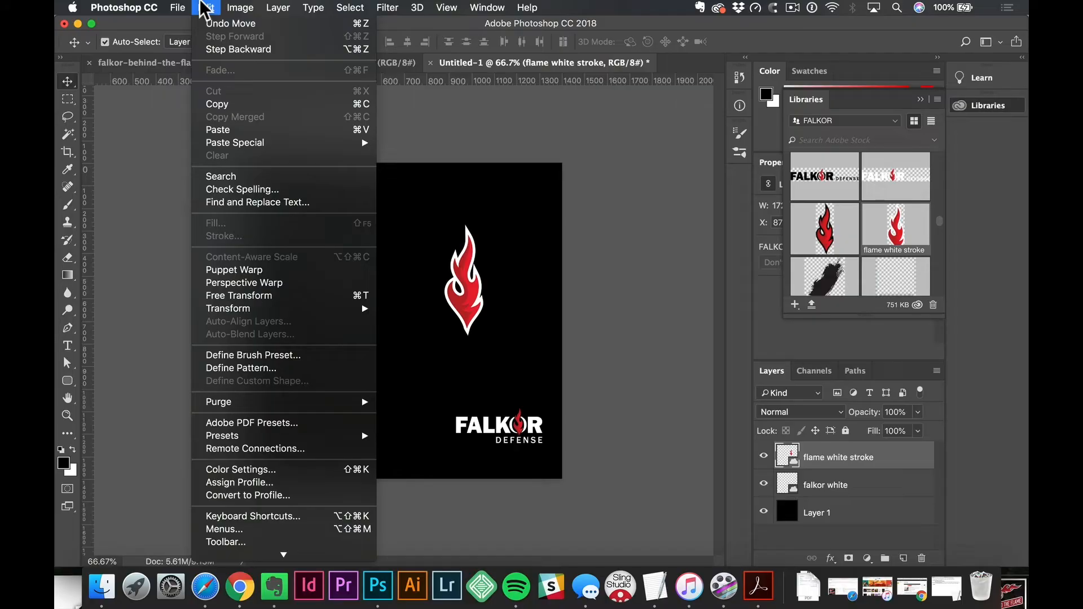
Step: Try altering the flame graphic with Free Transform, then undo the change
left_click(275, 294)
left_click_drag(490, 226, 527, 219)
key("super+z")
key("Return")
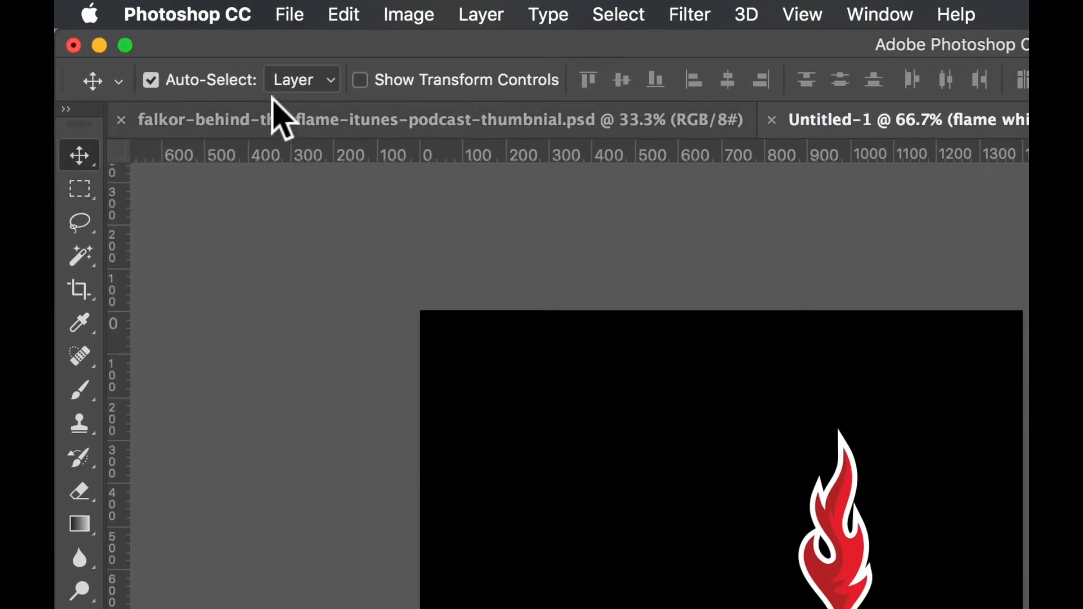
Step: Show transform controls for the Move tool and select the Falkor logo and the flame in turn on the canvas
left_click(360, 80)
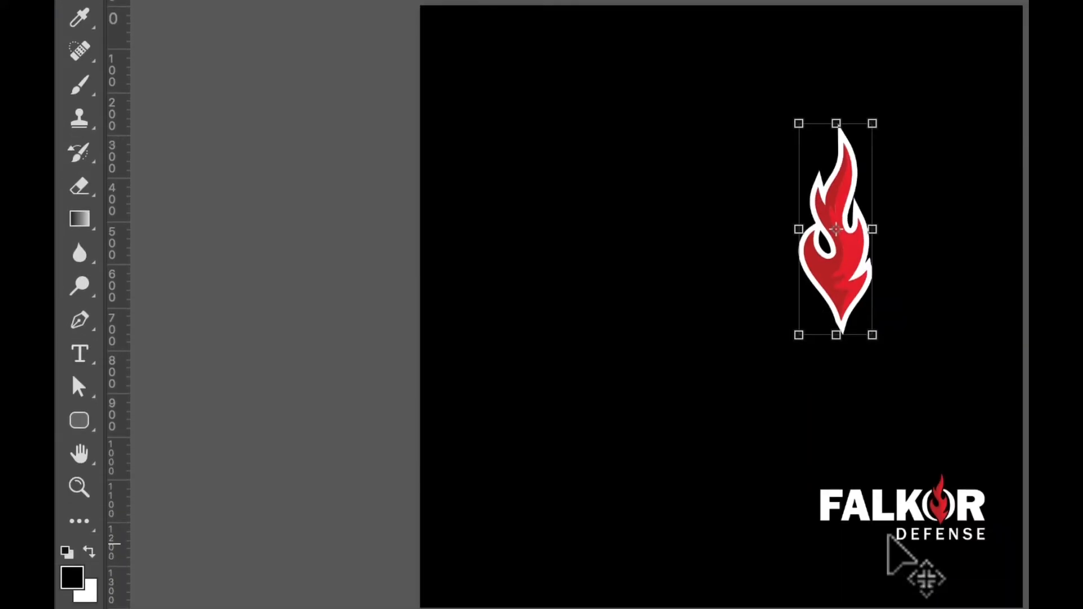
left_click(878, 501)
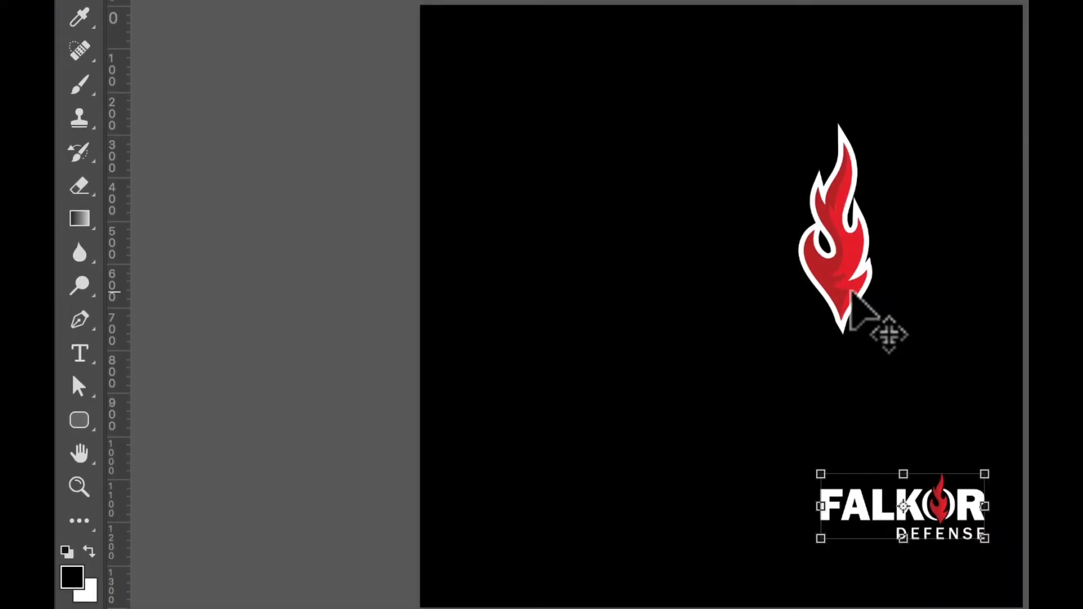
left_click(851, 298)
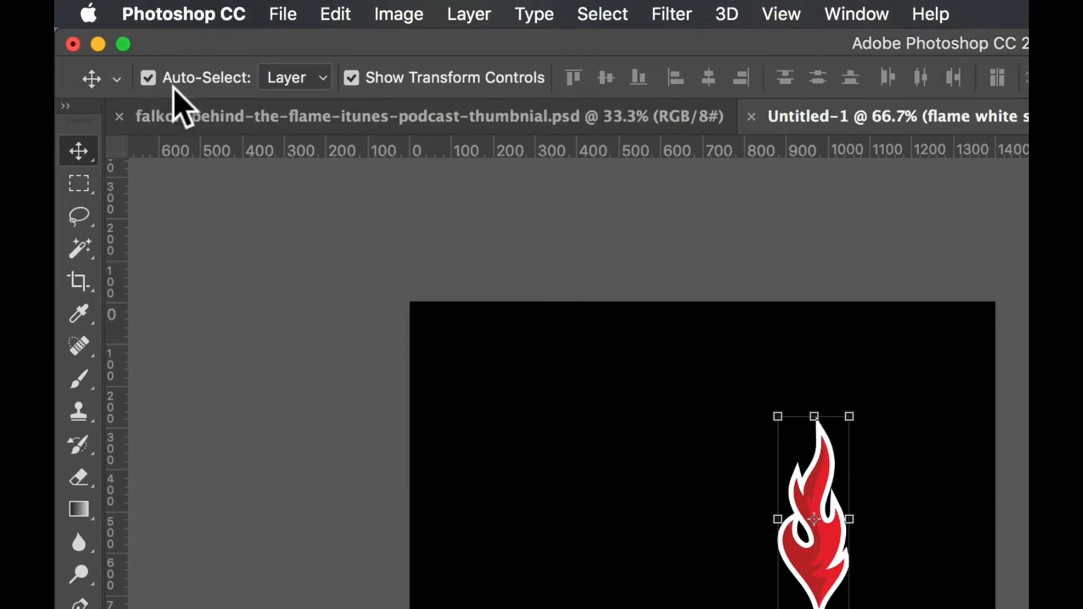
Step: Keep auto-select on Layer and select the background, flame and Falkor logo in turn, both on the canvas and in the layer list
left_click(301, 79)
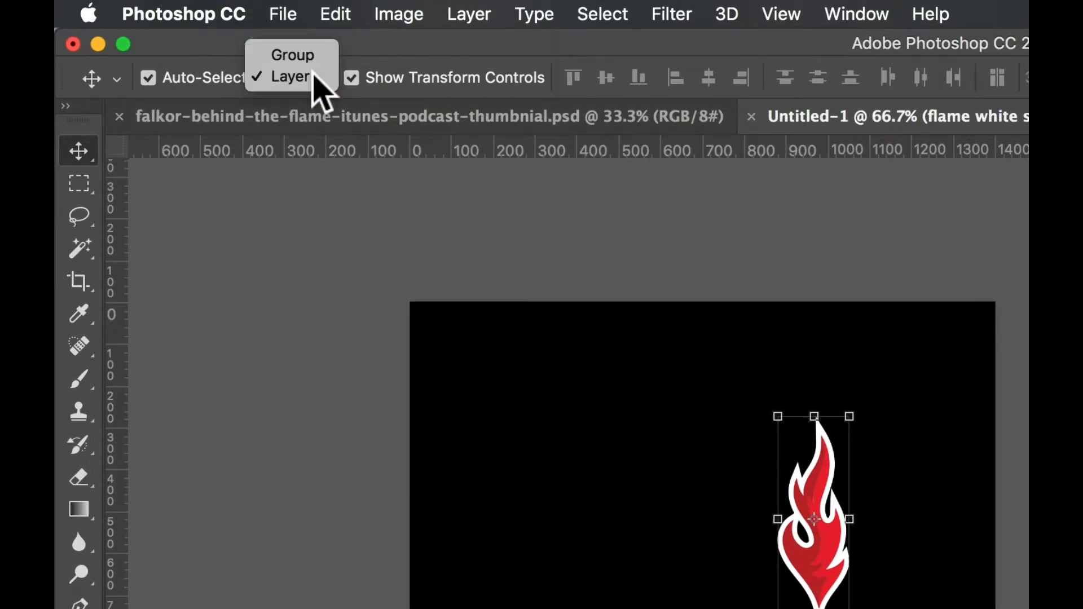
left_click(316, 79)
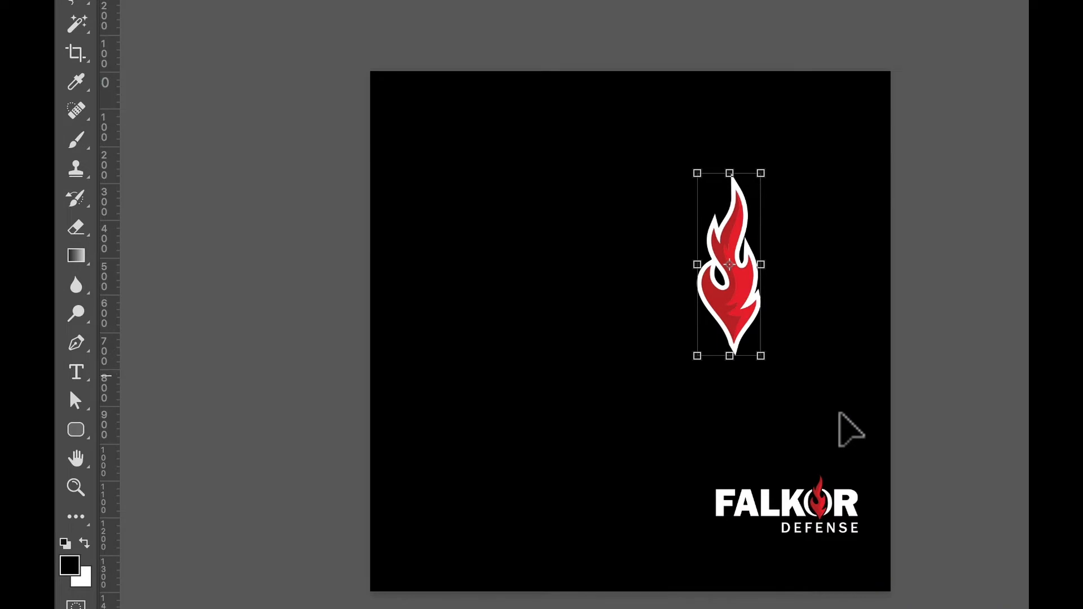
left_click(834, 527)
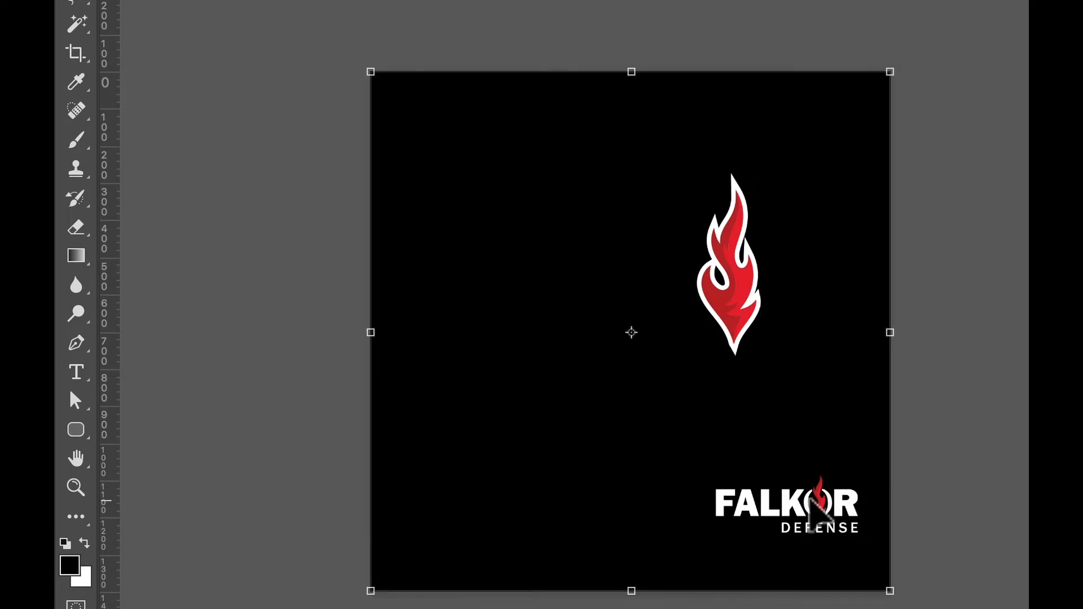
left_click(730, 289)
left_click(794, 530)
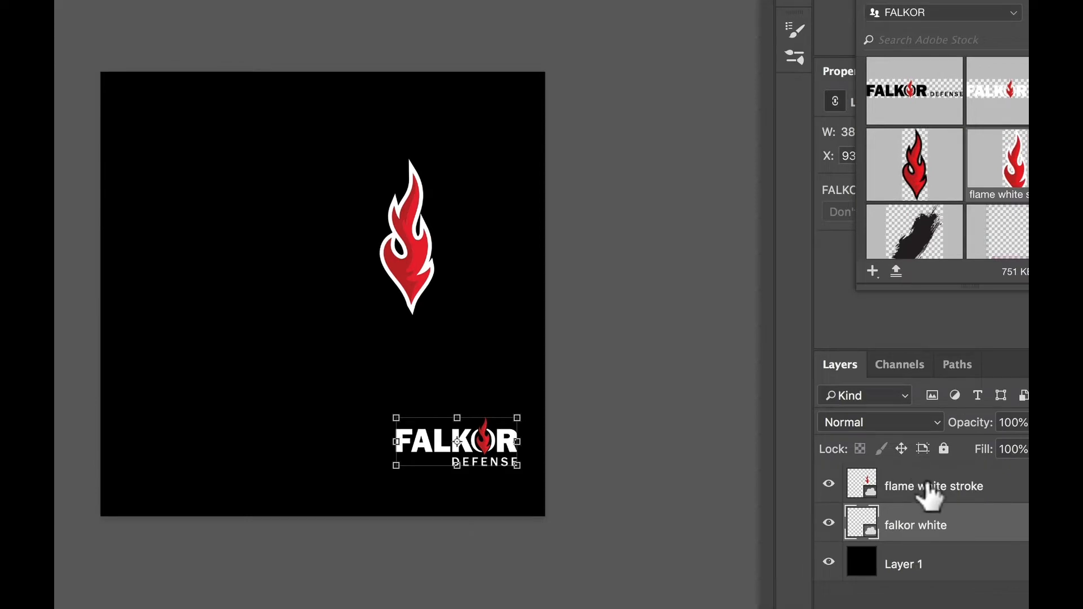
left_click(929, 493)
left_click(931, 525)
left_click(932, 564)
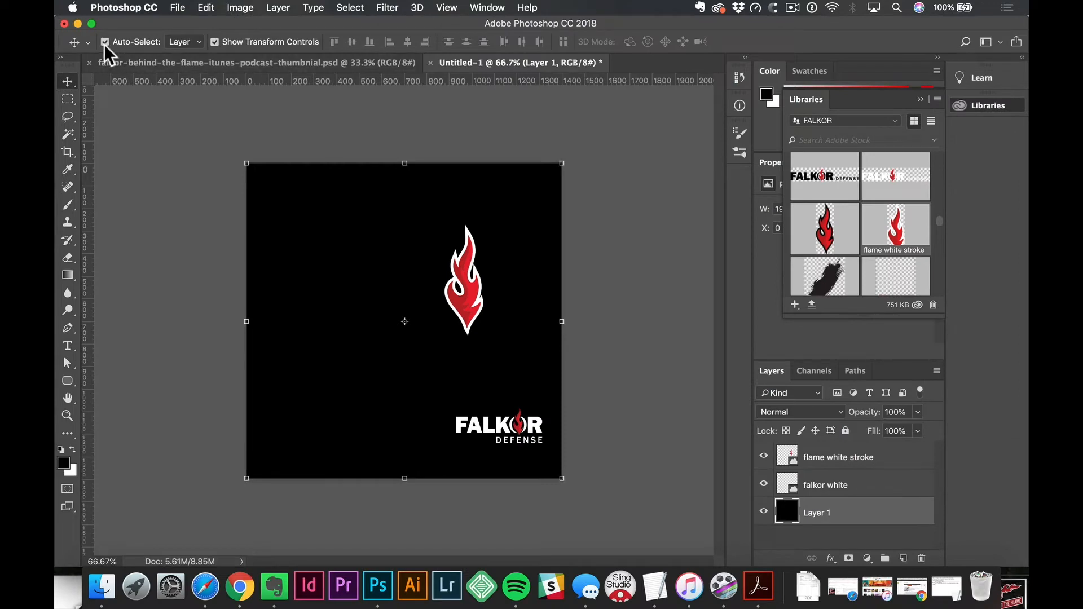
Step: Hide the transform controls and move the flame graphic slightly closer to the canvas's right edge, above the Falkor logo
left_click(214, 41)
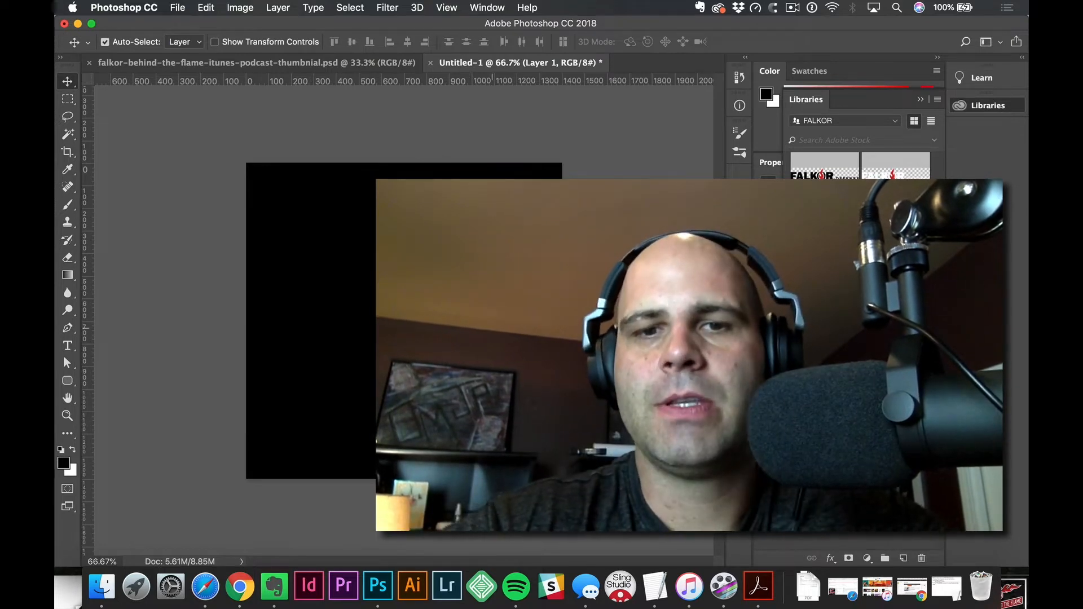
left_click(507, 339)
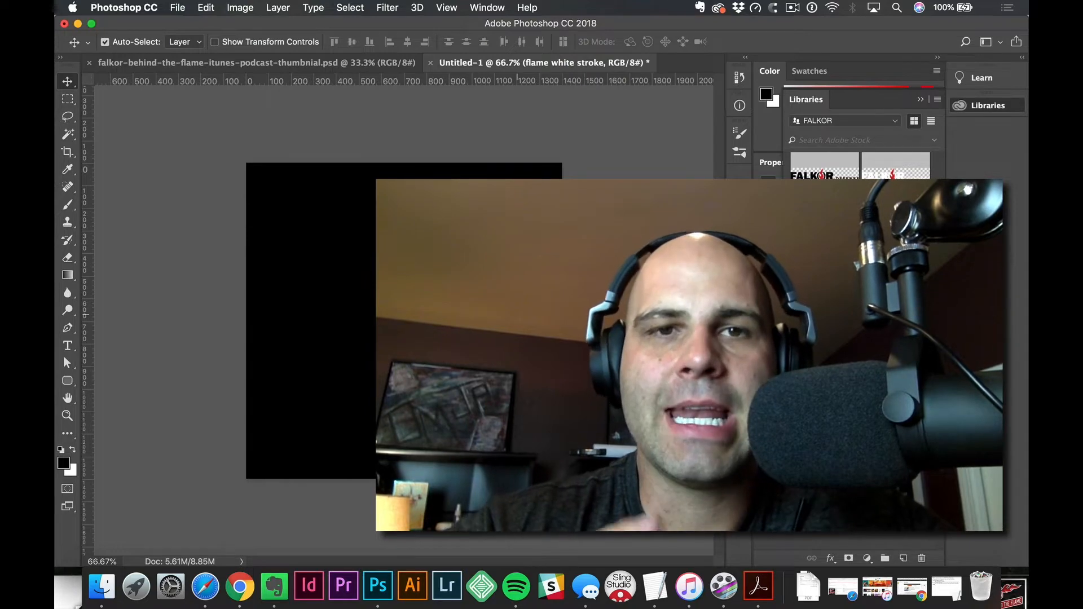
Step: Activate the Type tool and set its font to Abolition Round
key("t")
left_click(205, 43)
key("super+a")
type("Aboli")
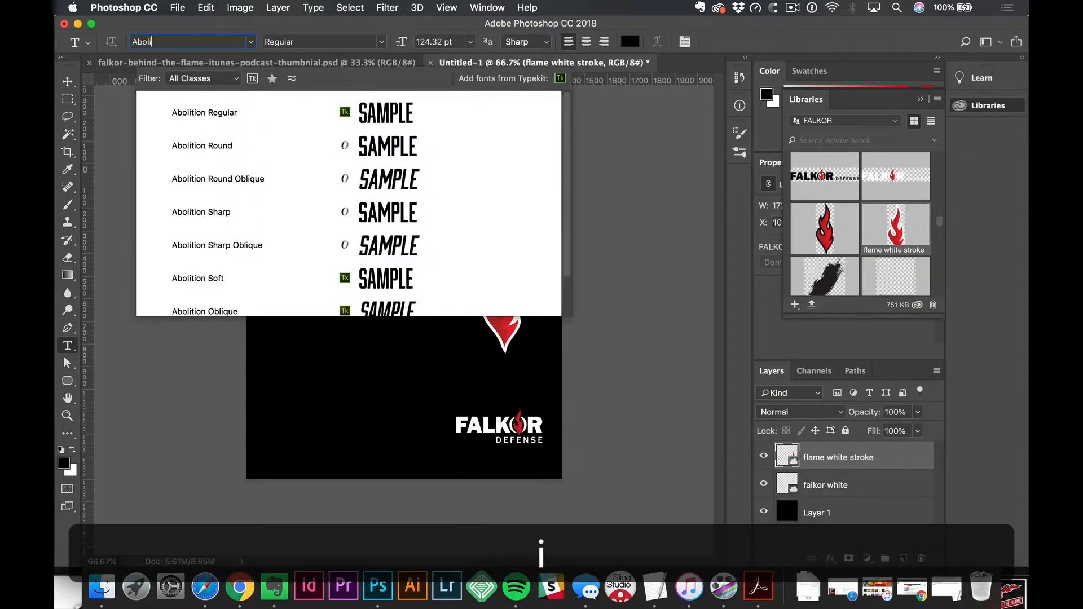
type("tion")
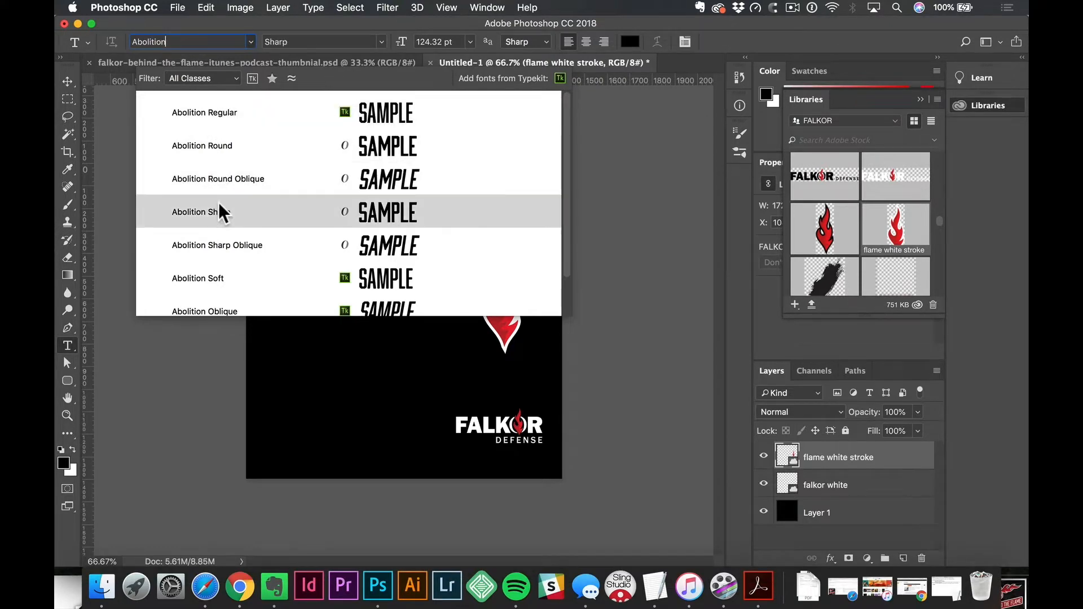
left_click(228, 147)
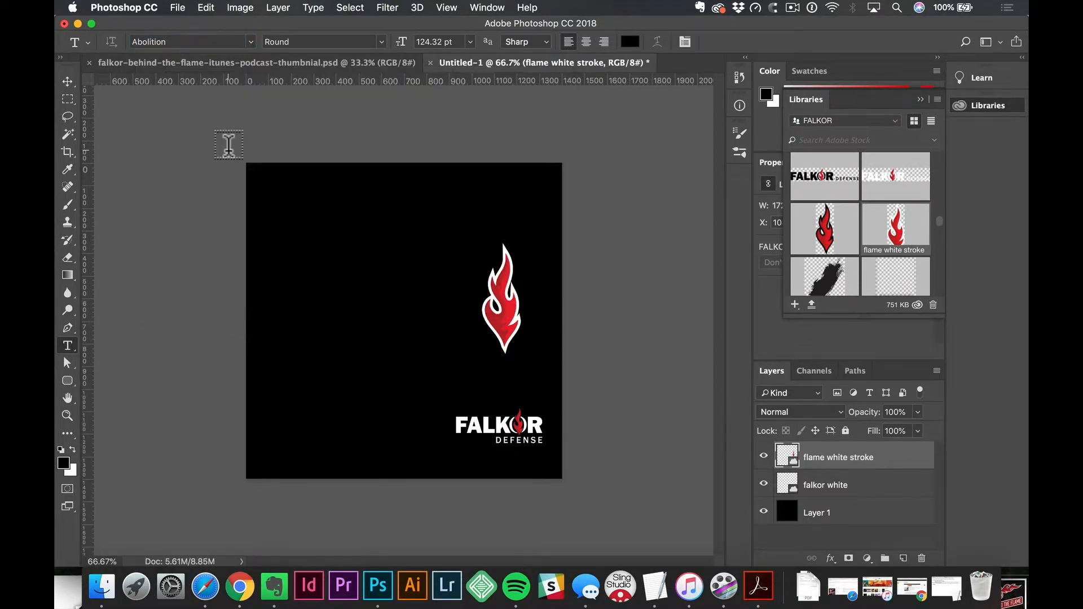
Step: Set the text color to white (ffffff)
left_click(629, 43)
left_click_drag(448, 92, 347, 86)
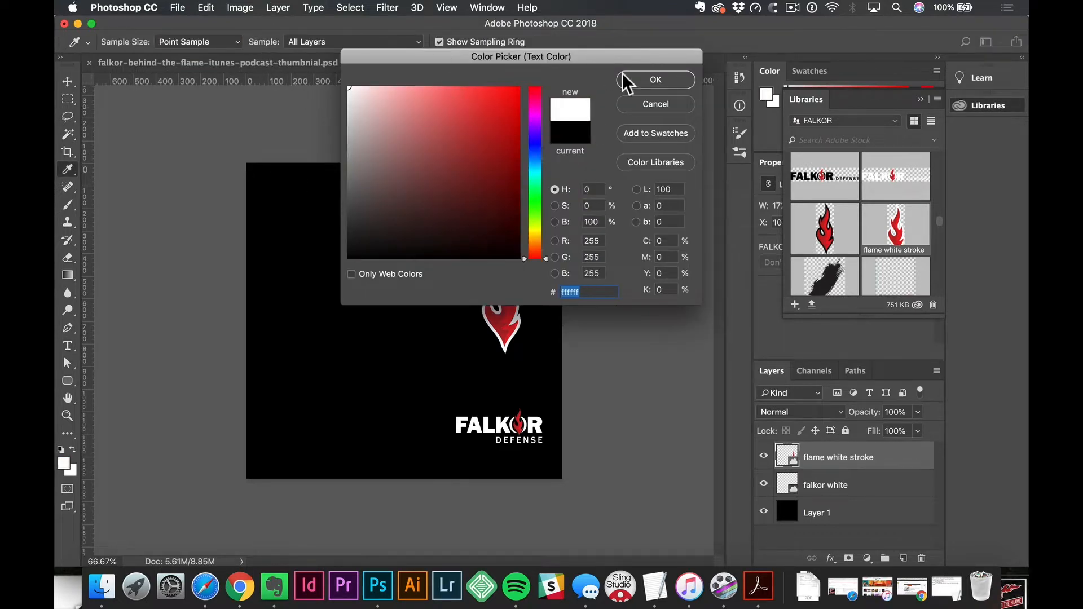
left_click(646, 78)
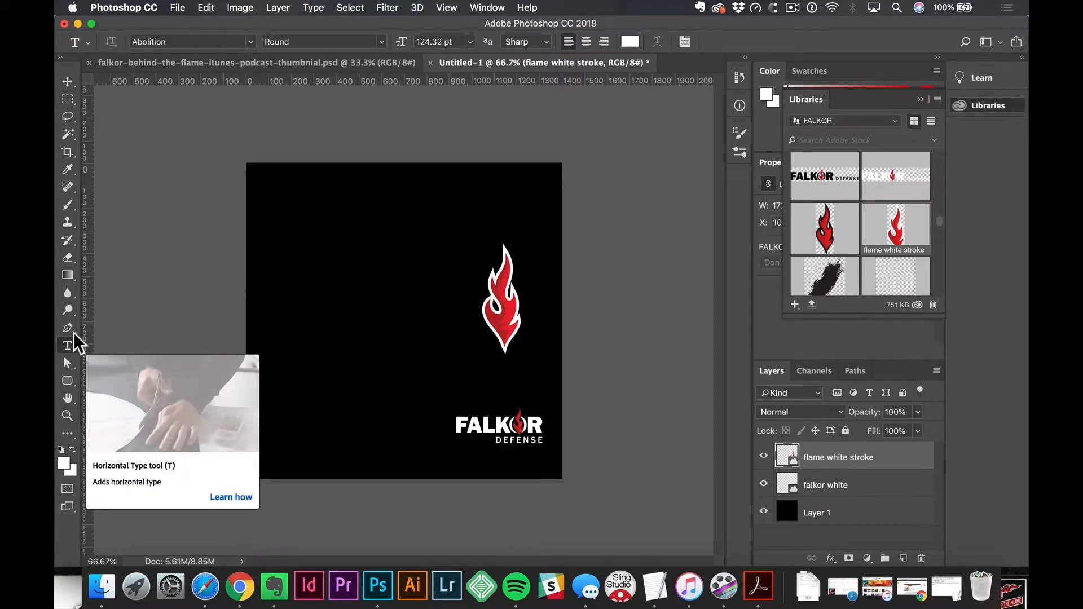
Step: Add the text "Behind The Flame" to the canvas and move it down to just above the Falkor logo
left_click(305, 261)
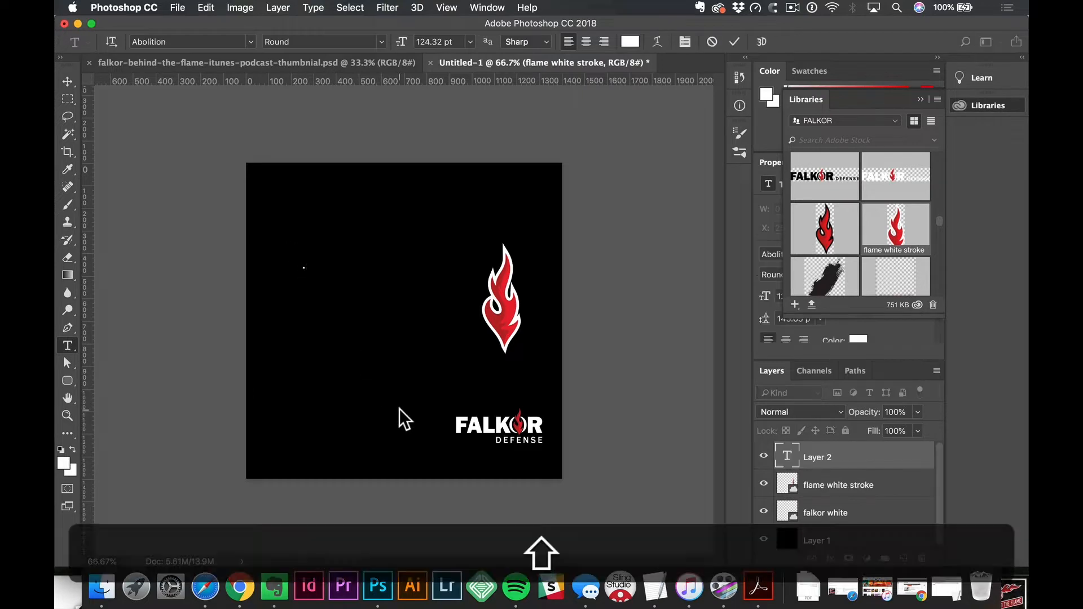
type("EEhind The Flam")
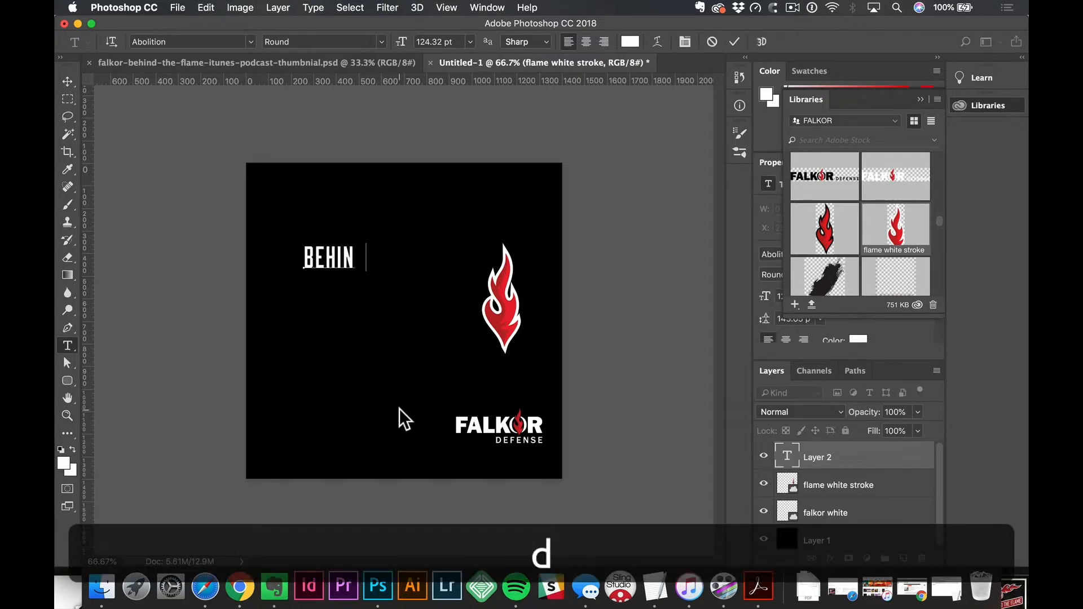
type("e")
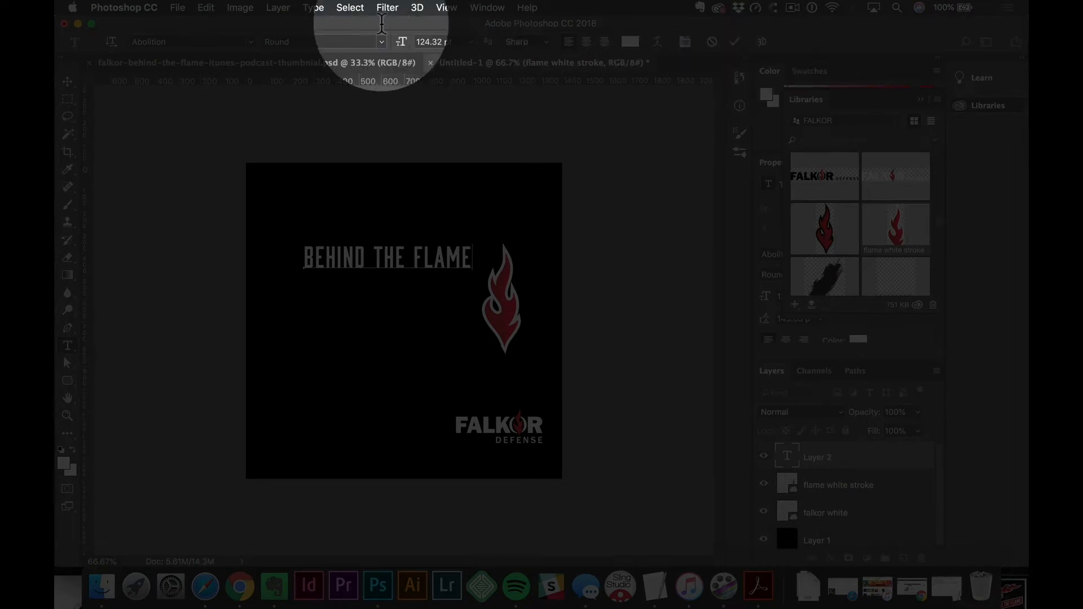
left_click(63, 82)
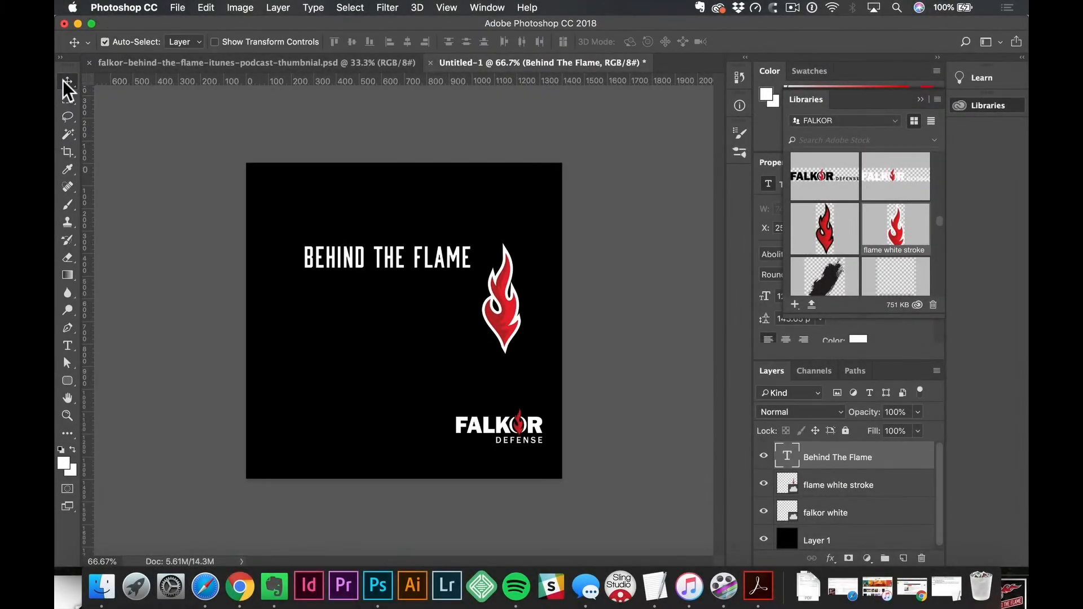
left_click_drag(343, 255, 334, 377)
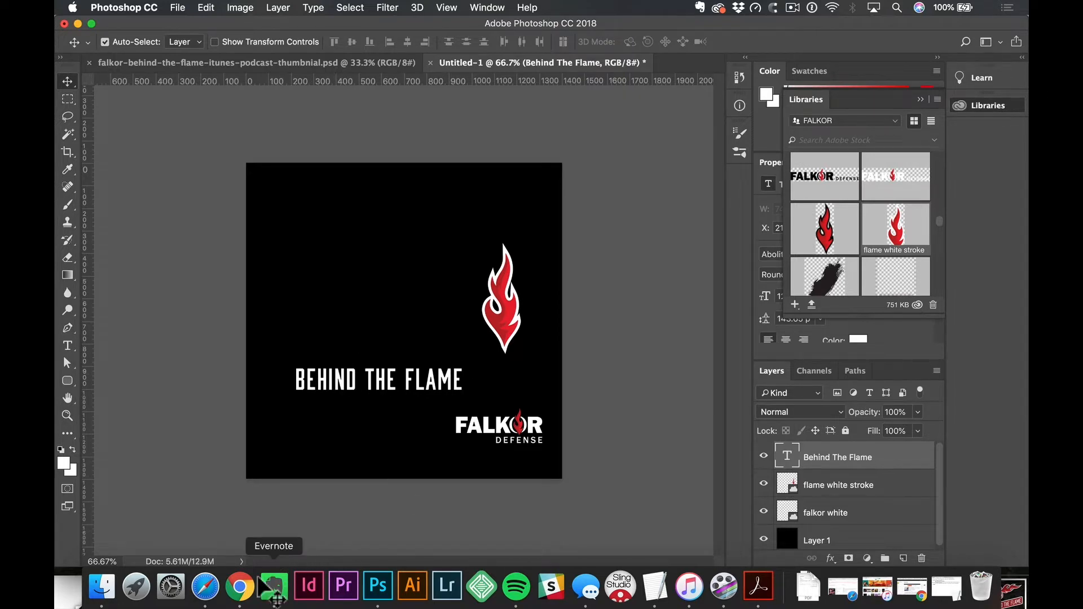
Step: Switch to Chrome and examine the Adobe Stock results for "microphone", including the licensed microphone illustration
left_click(241, 589)
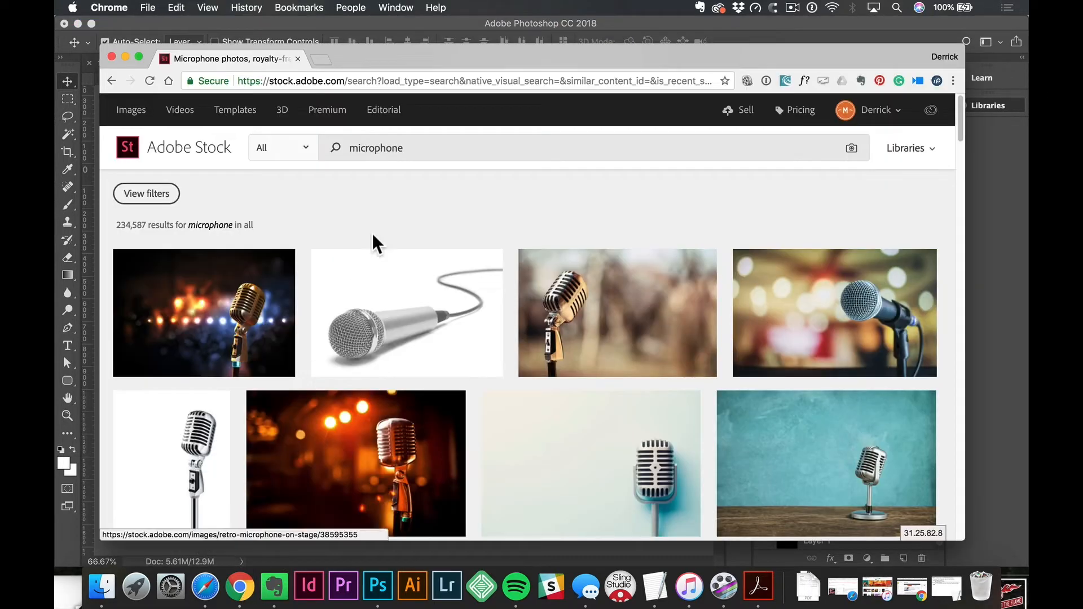
scroll(621, 358, "down", 6)
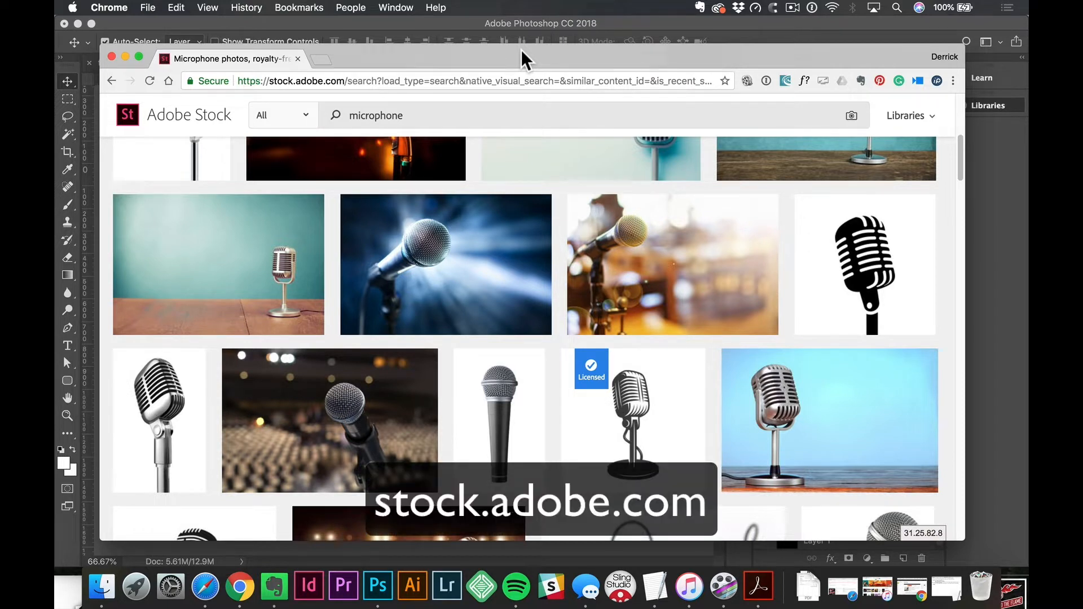
scroll(519, 338, "down", 2)
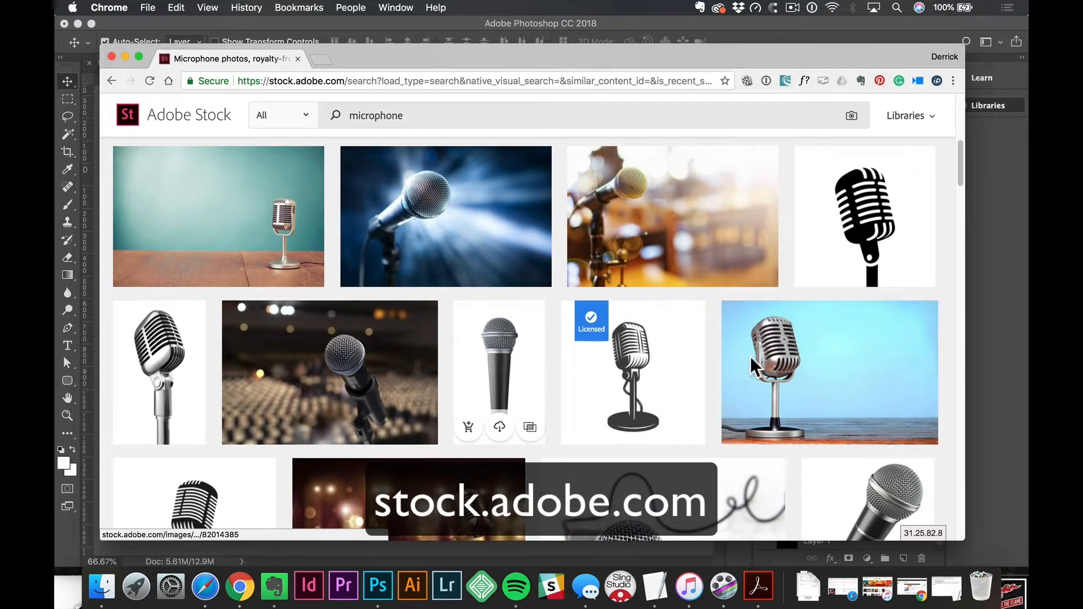
scroll(649, 399, "up", 5)
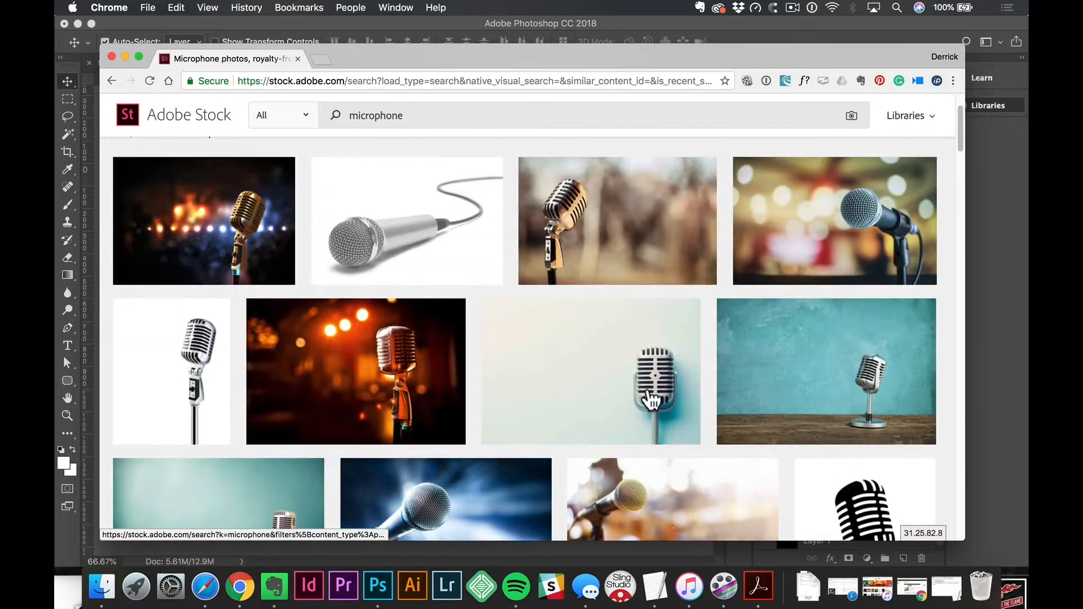
scroll(651, 400, "down", 15)
scroll(651, 400, "up", 12)
mouse_move(643, 403)
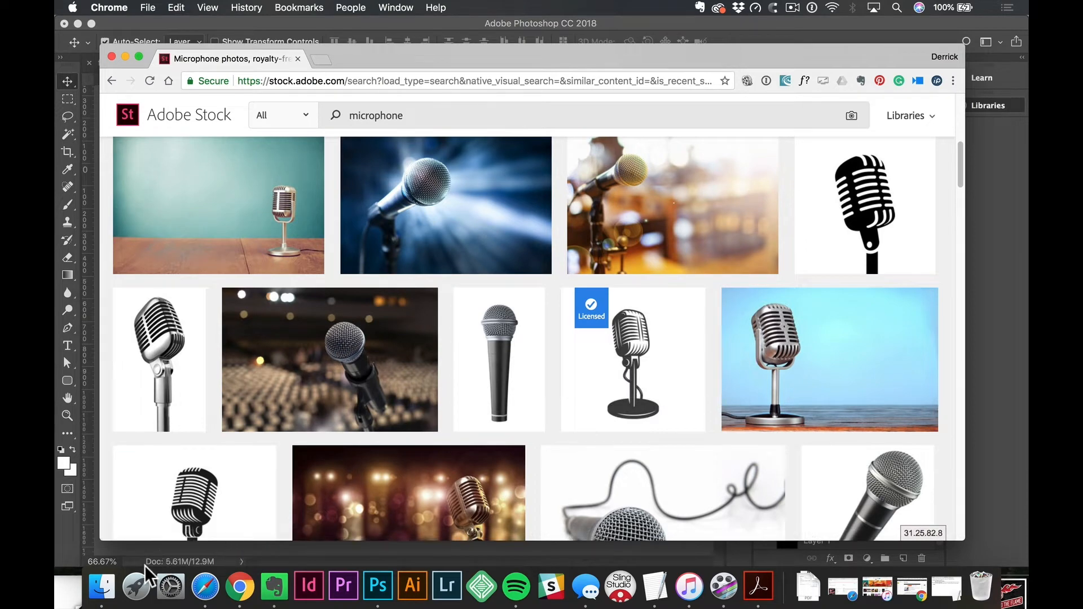
Step: Open AdobeStock_73322759.ai from the iTunes Thumbnail folder in Illustrator and select the microphone artwork
left_click(115, 588)
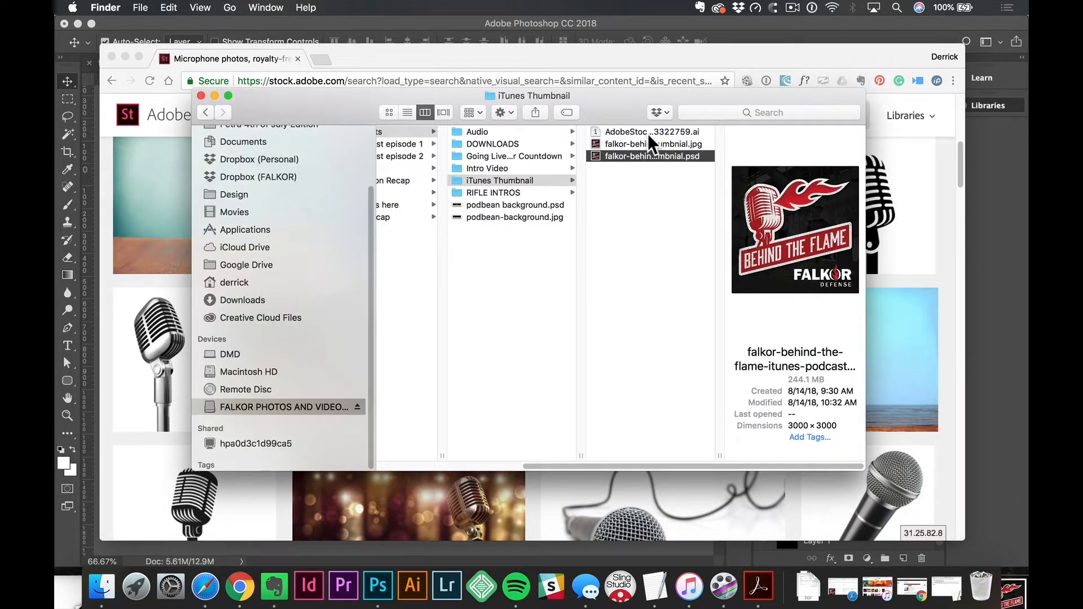
left_click(648, 130)
double_click(648, 131)
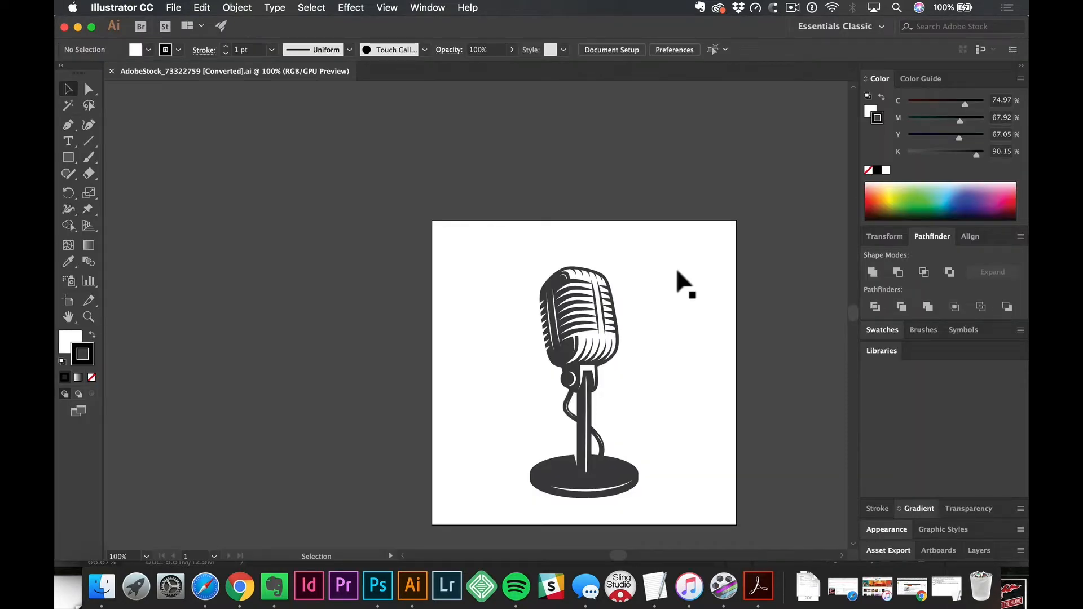
left_click(577, 338)
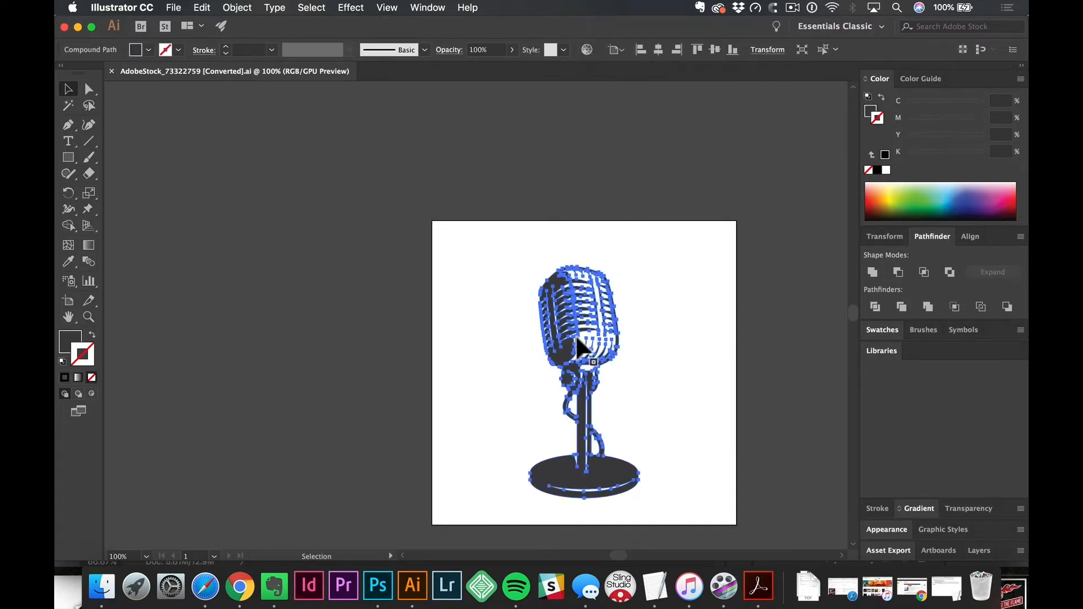
Step: Copy the microphone artwork, switch to Photoshop, and paste it into the thumbnail as a Smart Object
key("super+c")
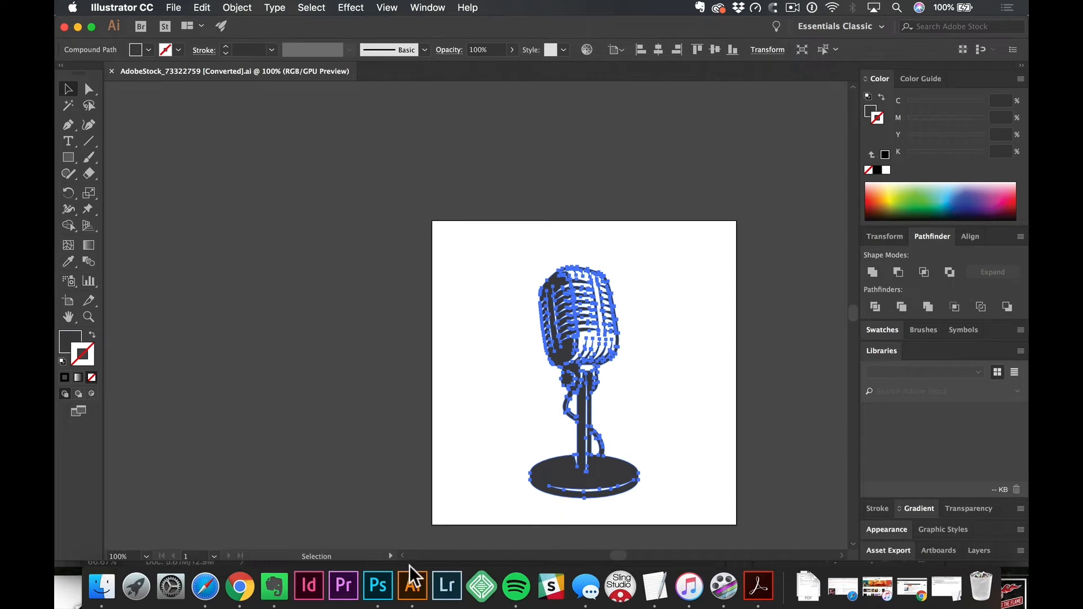
left_click(388, 578)
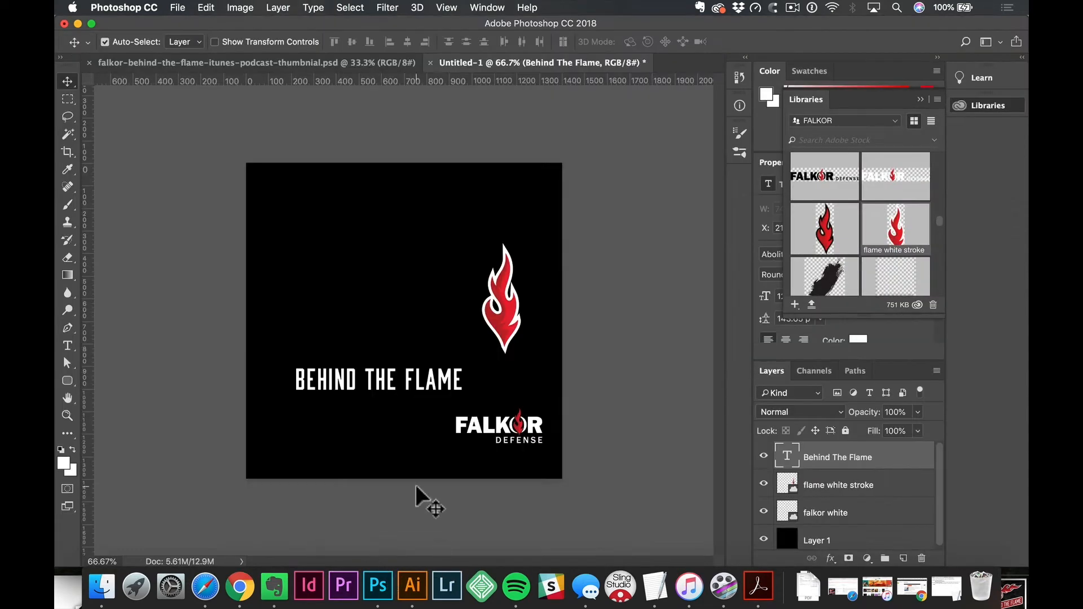
key("super+v")
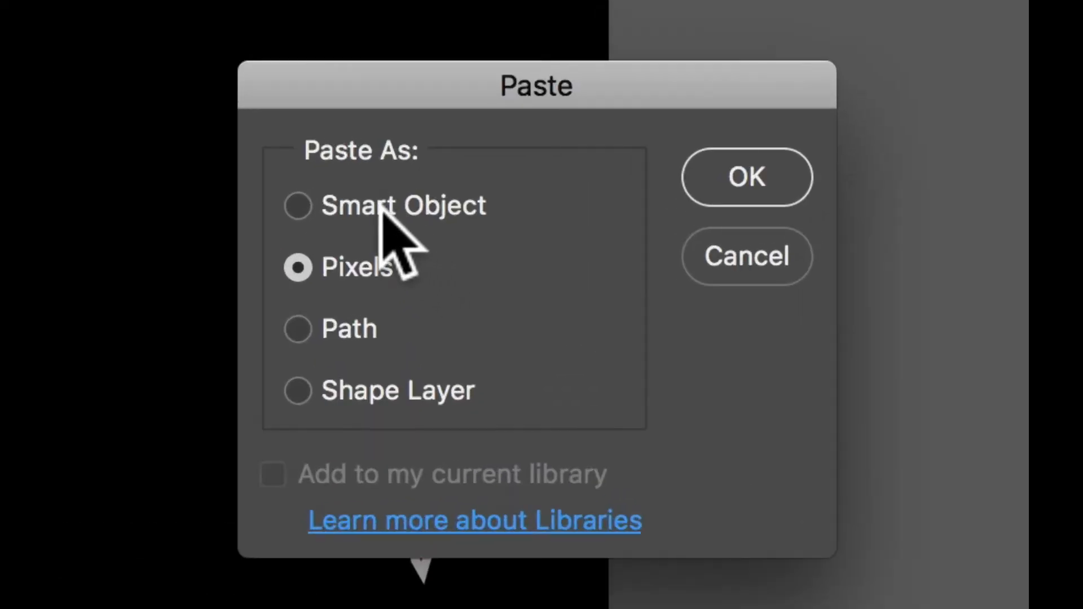
left_click(348, 203)
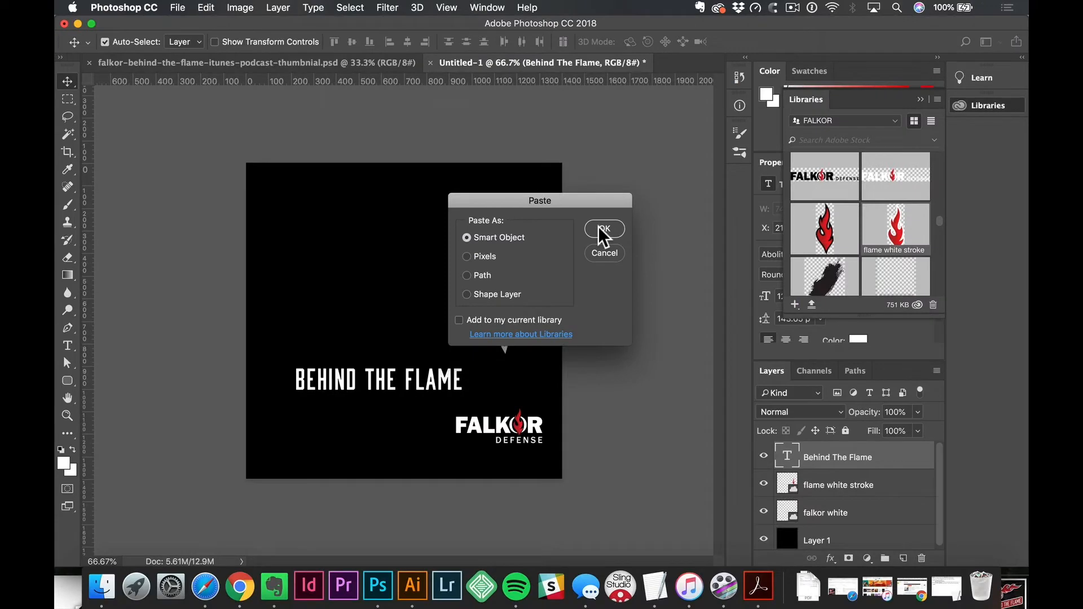
left_click(747, 177)
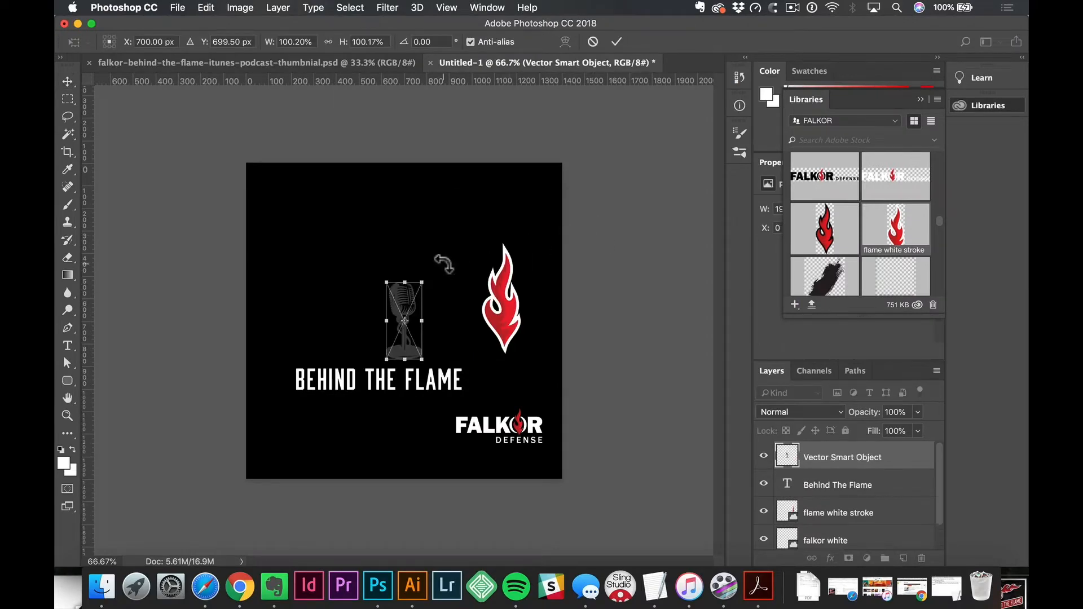
Step: Enlarge the pasted microphone to about three quarters of the canvas height and move it to the left half of the canvas
left_click_drag(422, 282, 486, 222)
key("v")
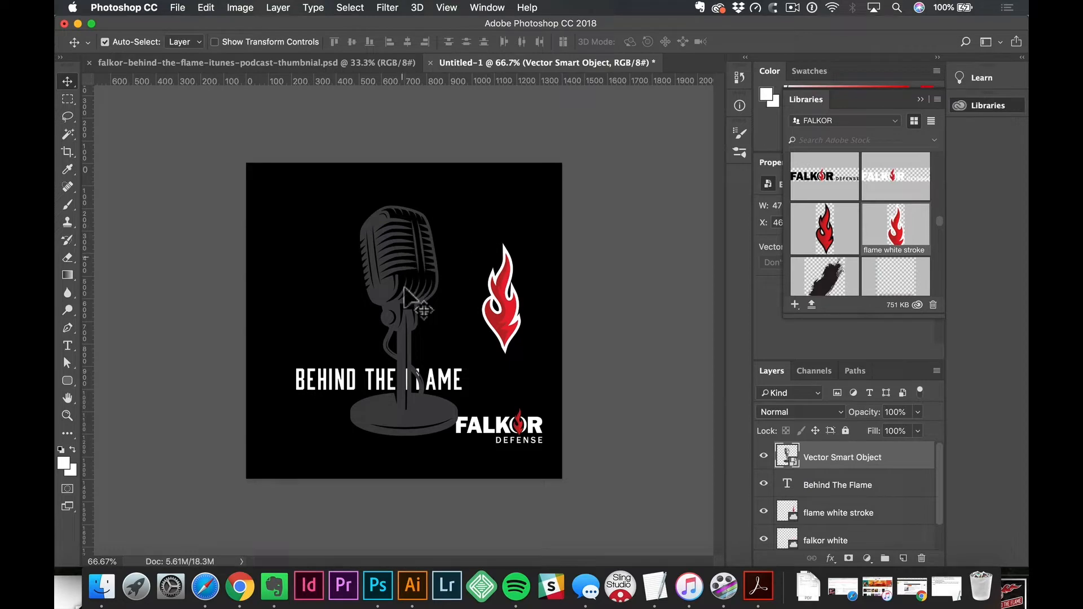
left_click_drag(385, 294, 309, 282)
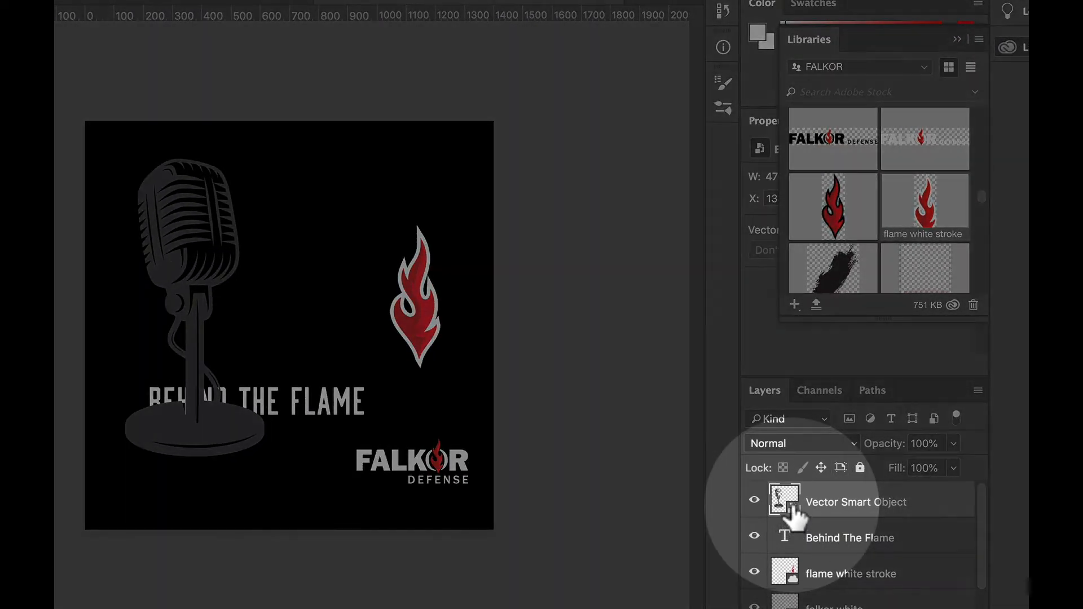
Step: Open the microphone smart object's contents in Illustrator and fill the artwork with the PANTONE 1385 U orange from the Basler library
double_click(785, 500)
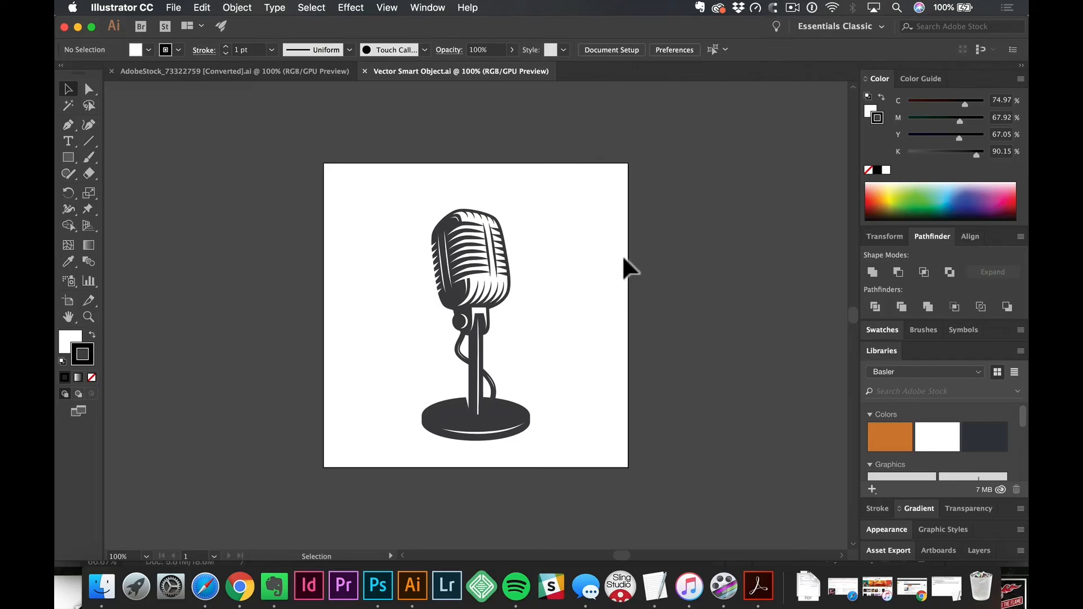
left_click(454, 244)
left_click(270, 72)
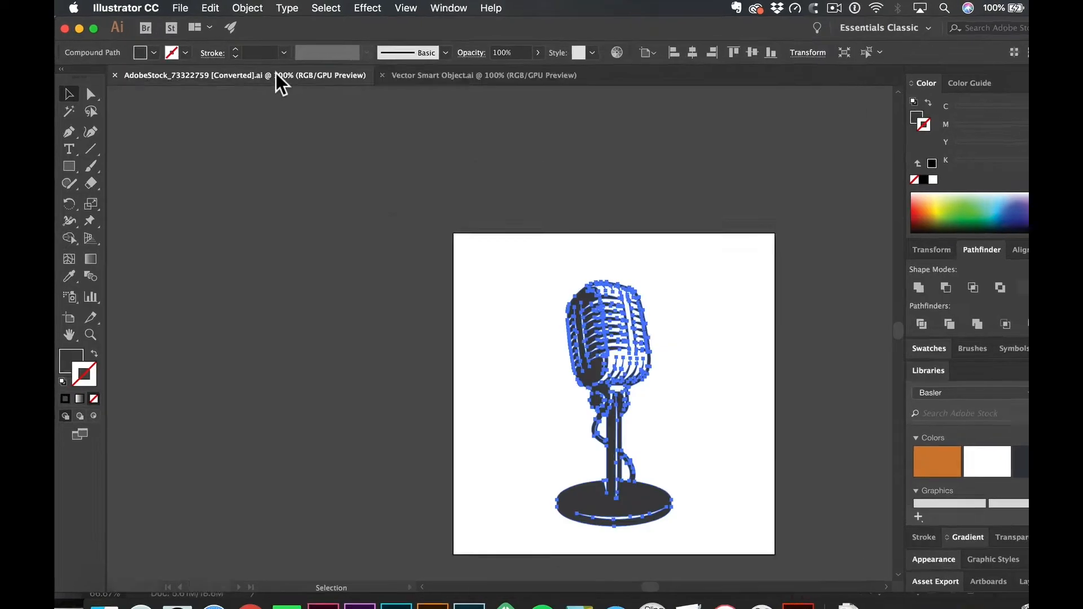
left_click(753, 125)
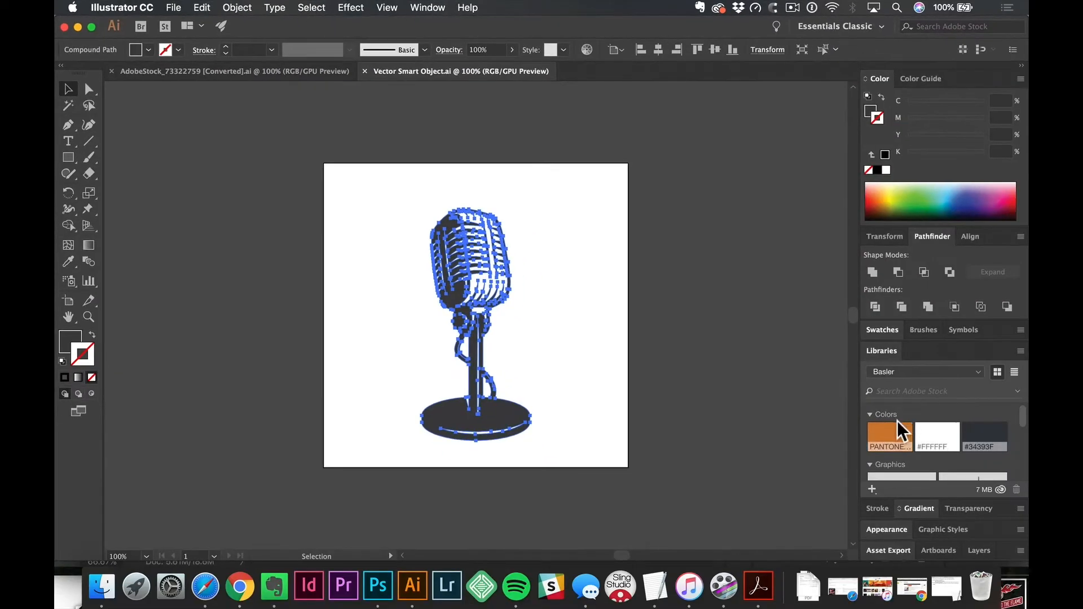
left_click(896, 439)
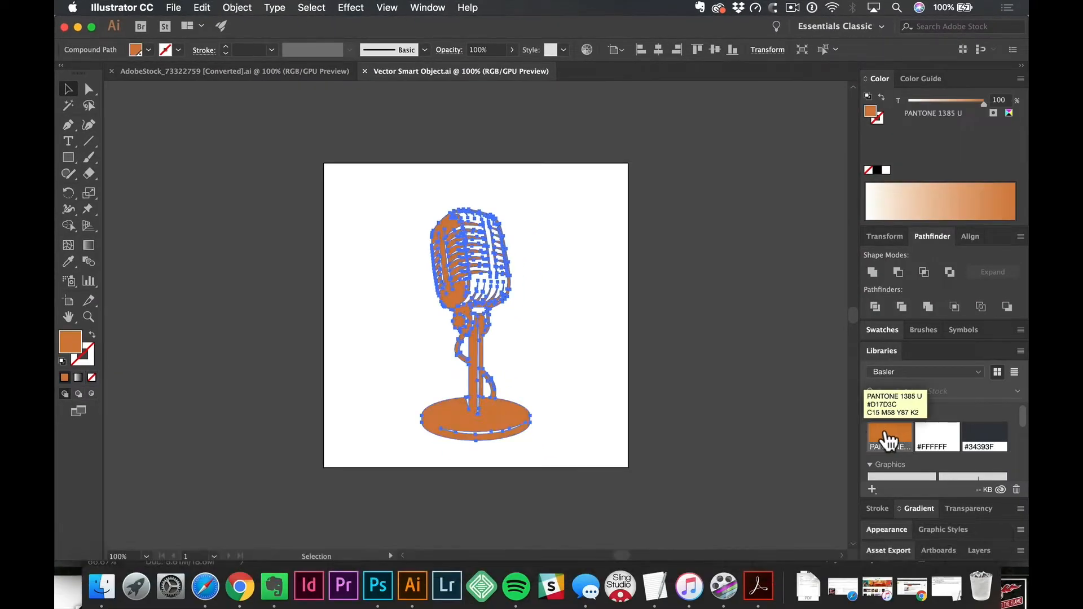
Step: Save and close the recolored Vector Smart Object.ai, return to Photoshop, and move the microphone slightly down and right
left_click(634, 327)
key("super+s")
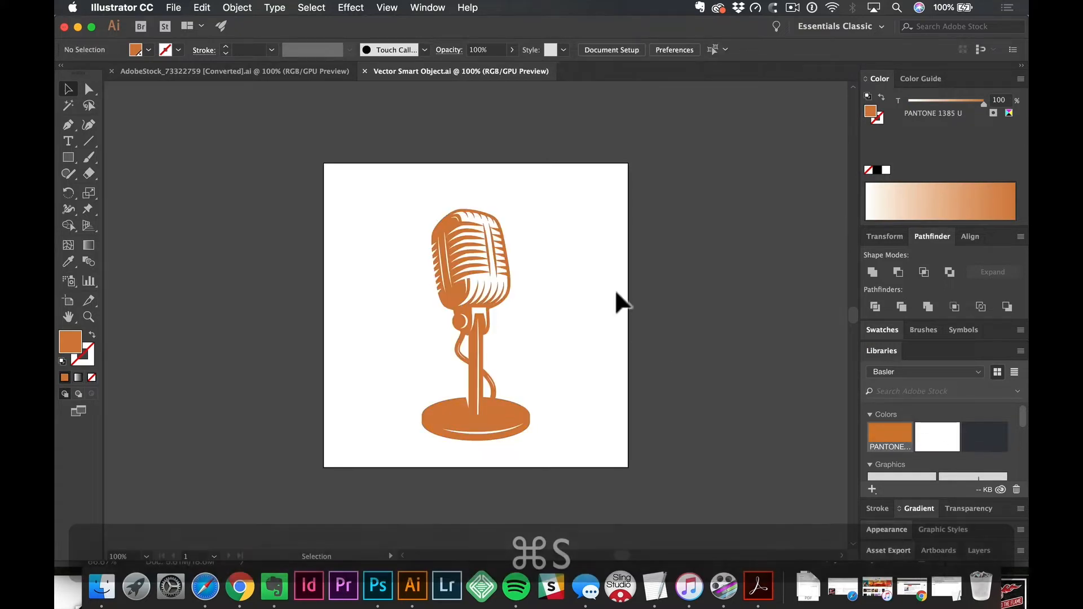
left_click(365, 72)
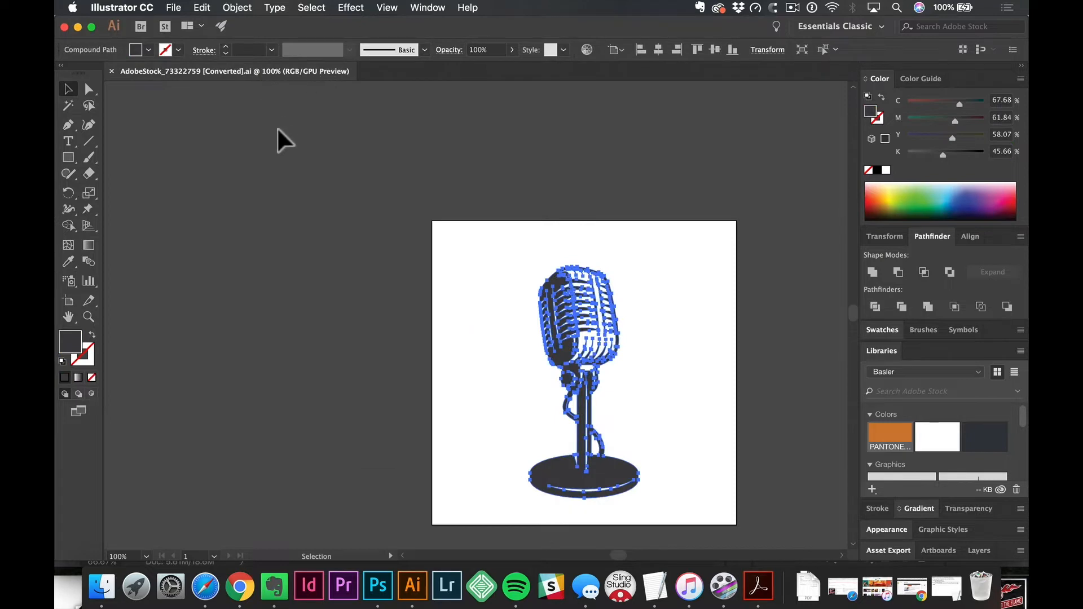
left_click(378, 586)
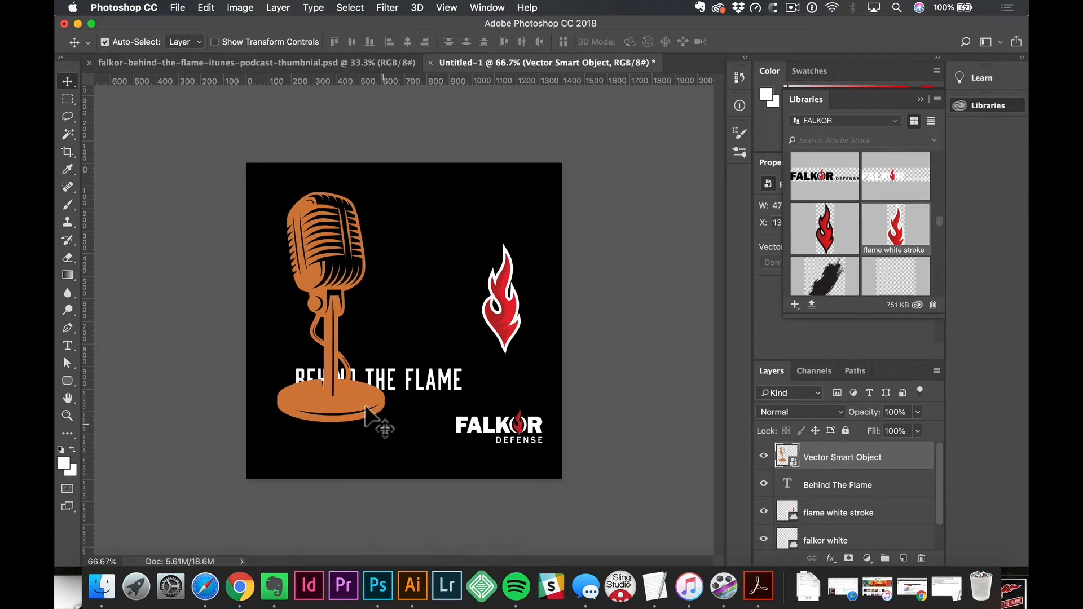
left_click_drag(345, 393, 350, 418)
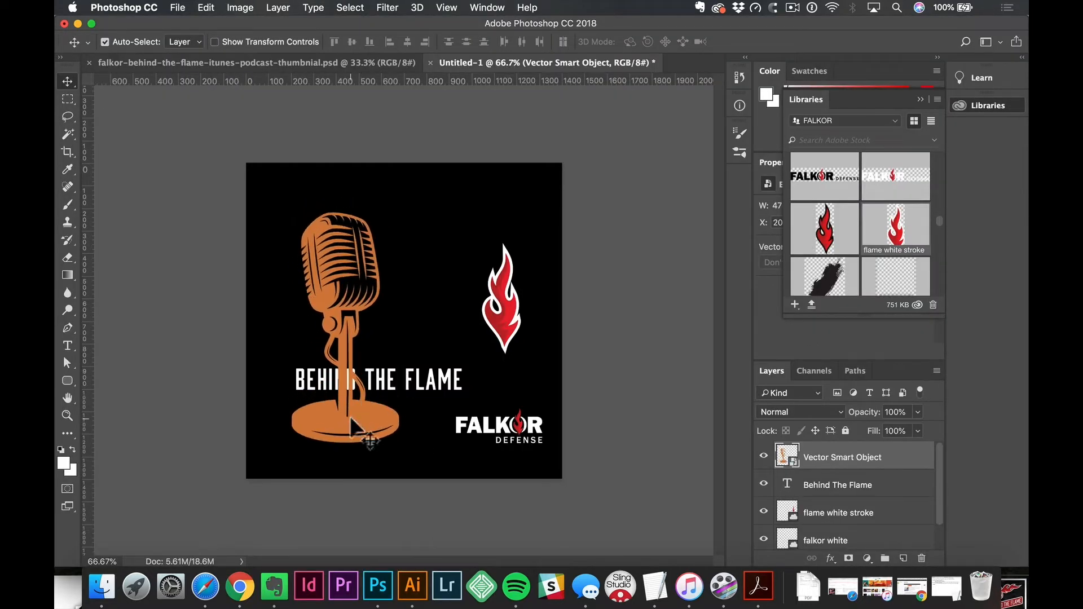
Step: Paste a second microphone as Pixels and scale it to about 148%
key("super+v")
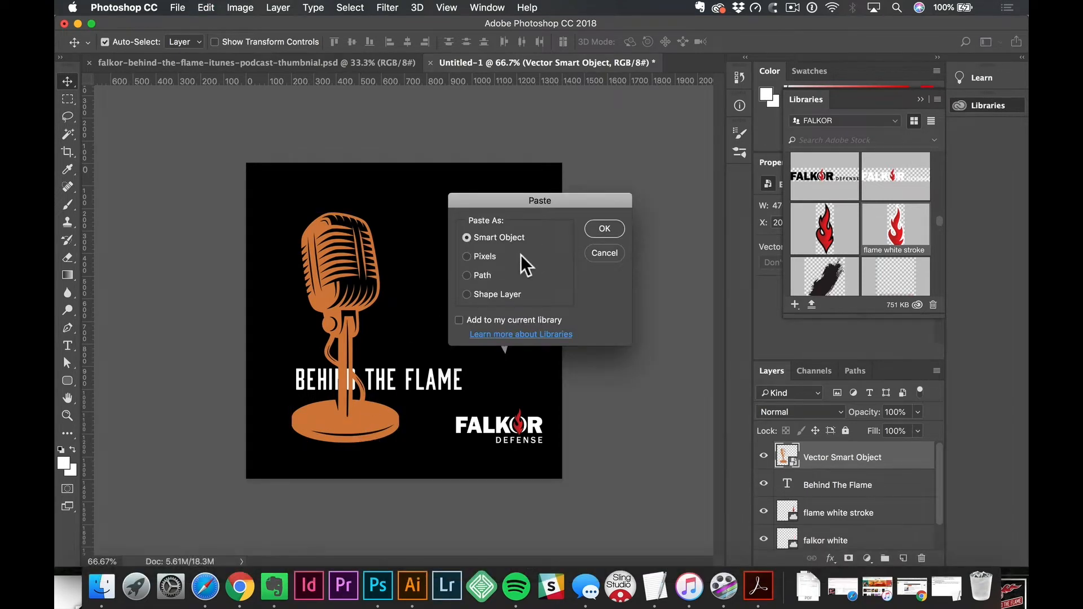
left_click(474, 259)
key("Return")
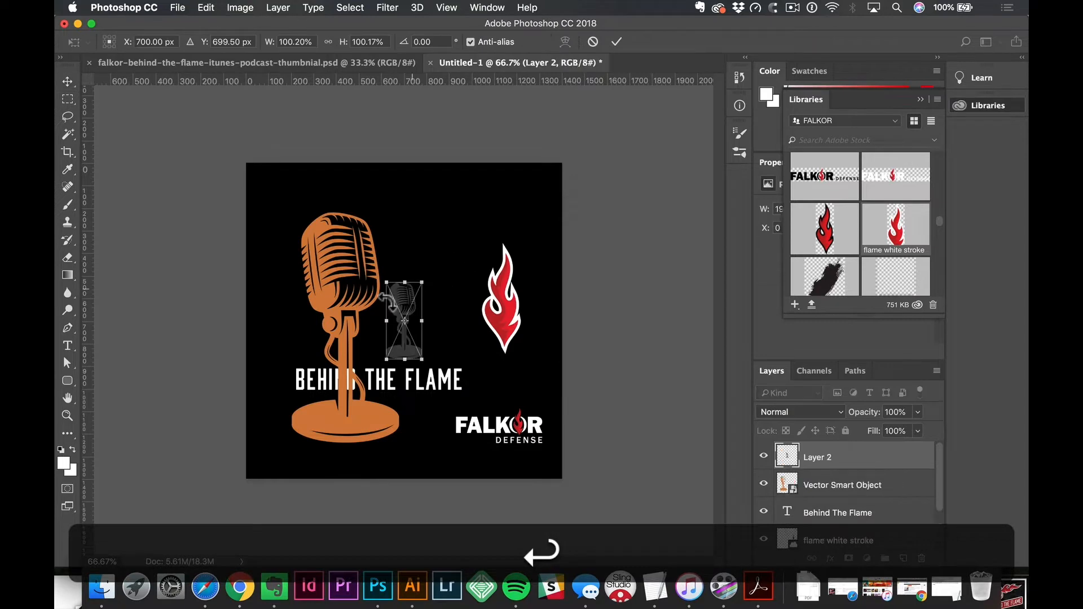
key("shift")
key("alt")
left_click_drag(427, 277, 495, 285)
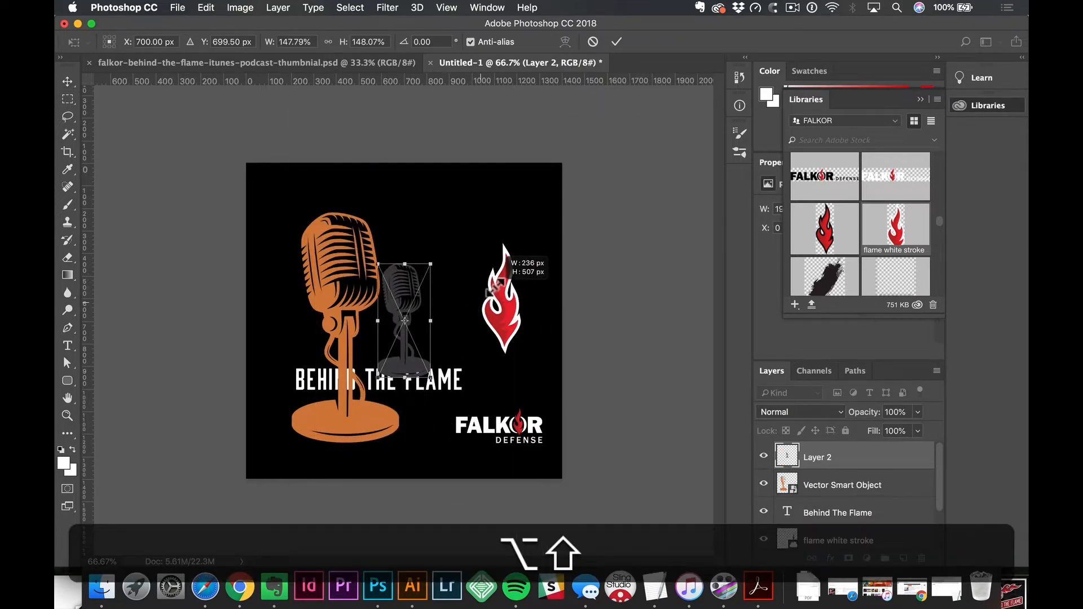
key("Return")
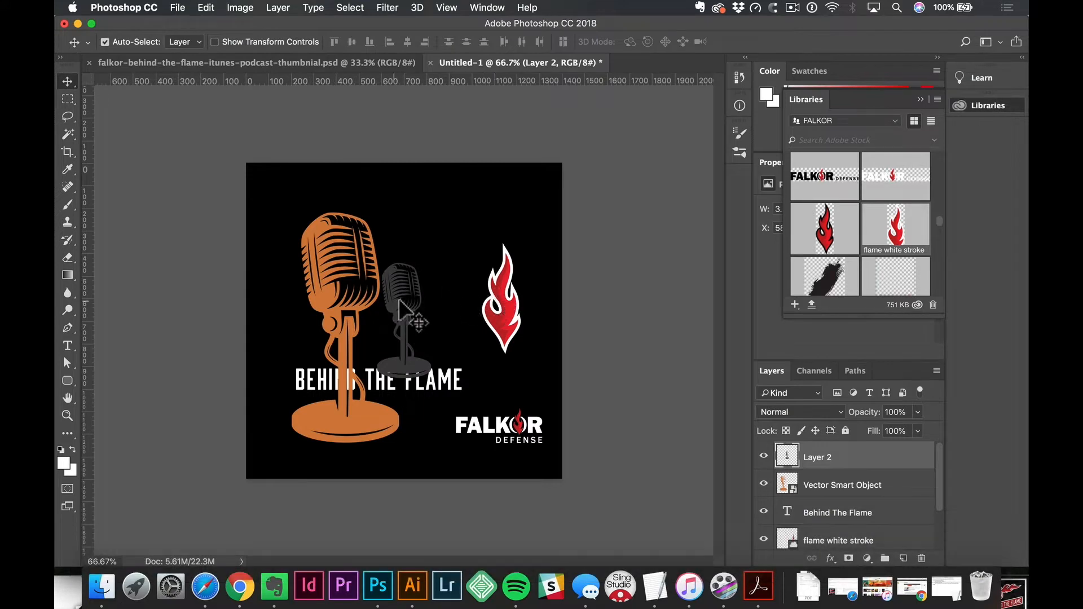
Step: Move the pixel microphone to the right of the orange one and scale it up to about 807%
left_click_drag(397, 301, 433, 301)
key("super+t")
key("super+space")
left_click_drag(466, 377, 953, 606)
key("Return")
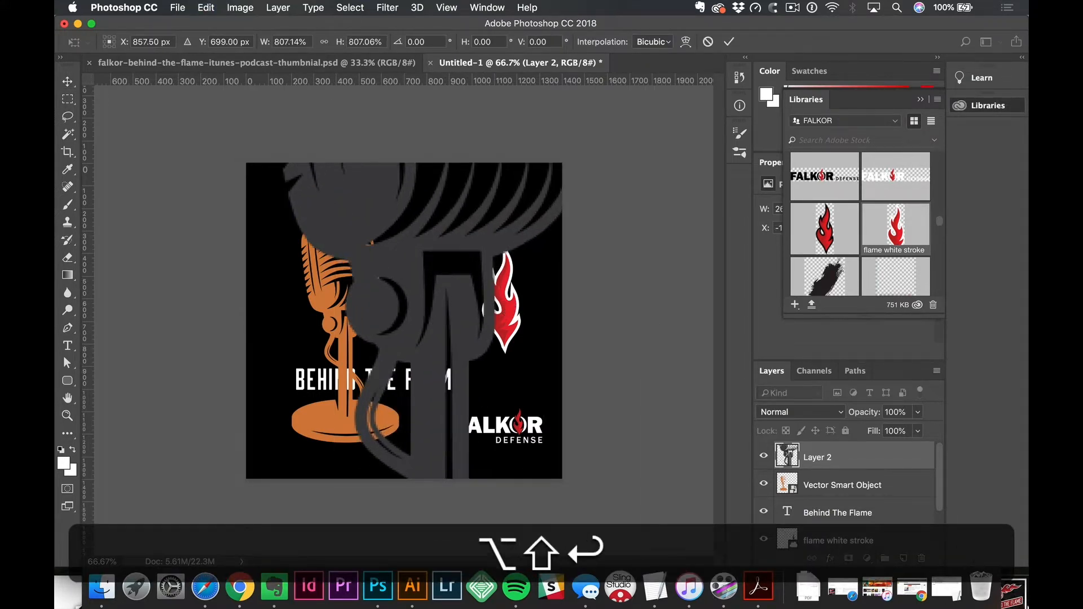
Step: Examine the enlarged pixel microphone's edges up close against the sharp edges of the orange vector microphone
left_click_drag(402, 272, 595, 317)
key("a")
left_click(362, 324, "super")
left_click(363, 324, "super")
left_click(362, 324, "super")
left_click(363, 323, "super")
left_click_drag(354, 161, 411, 218)
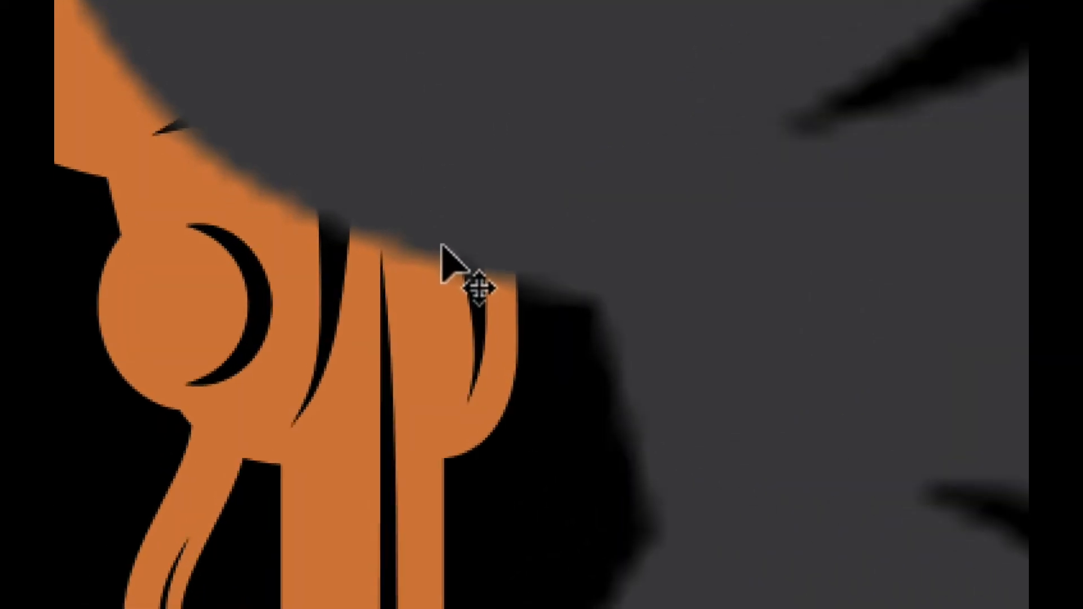
left_click(649, 294, "alt")
left_click(652, 295, "alt")
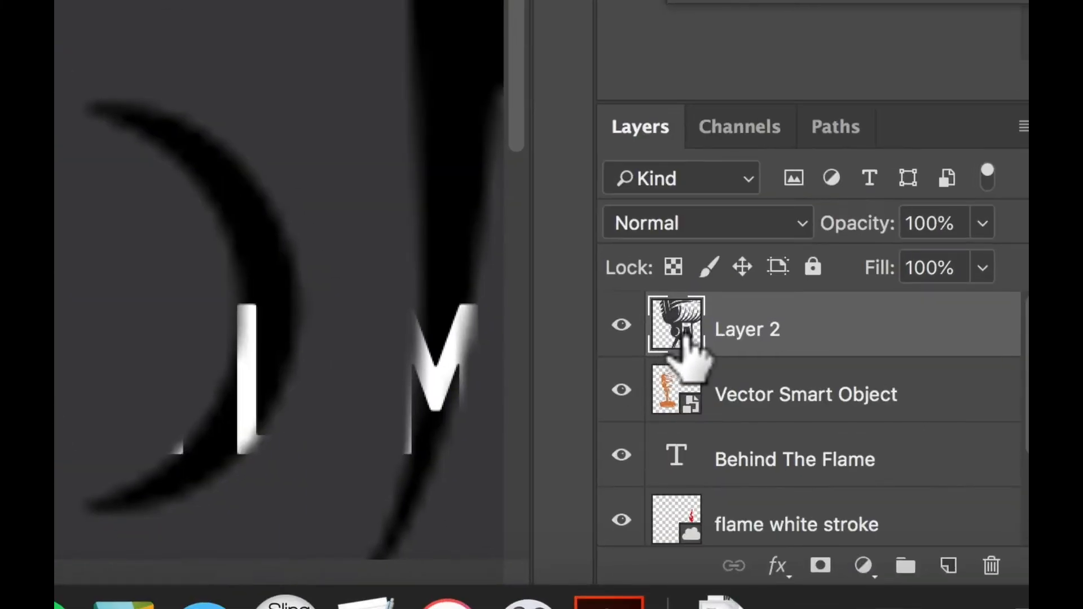
Step: Open the pixel microphone layer's style options, cancel them, and delete the layer
double_click(685, 341)
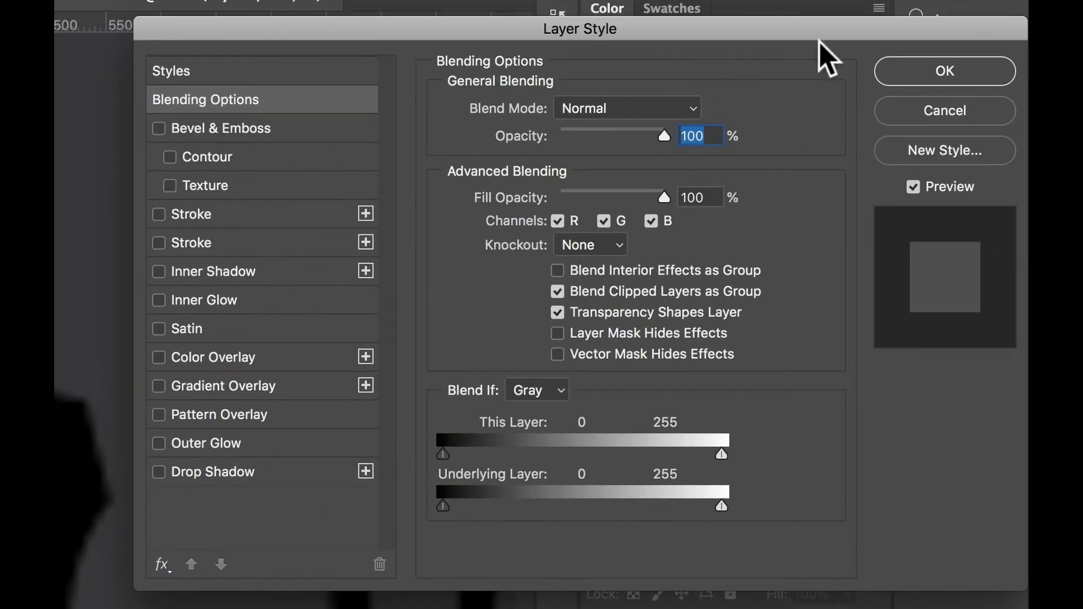
left_click(922, 113)
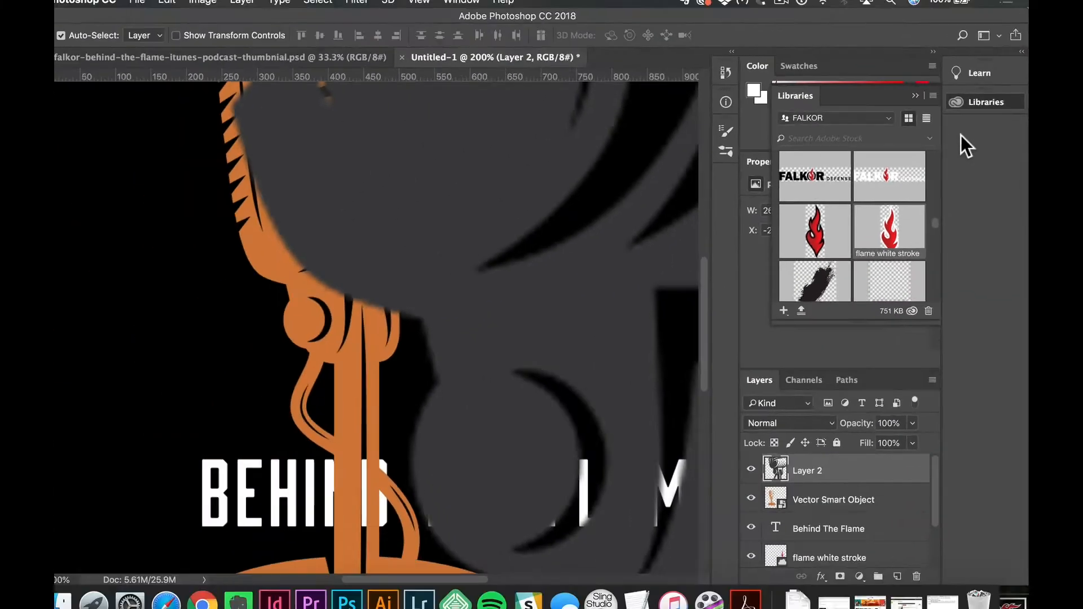
key("BackSpace")
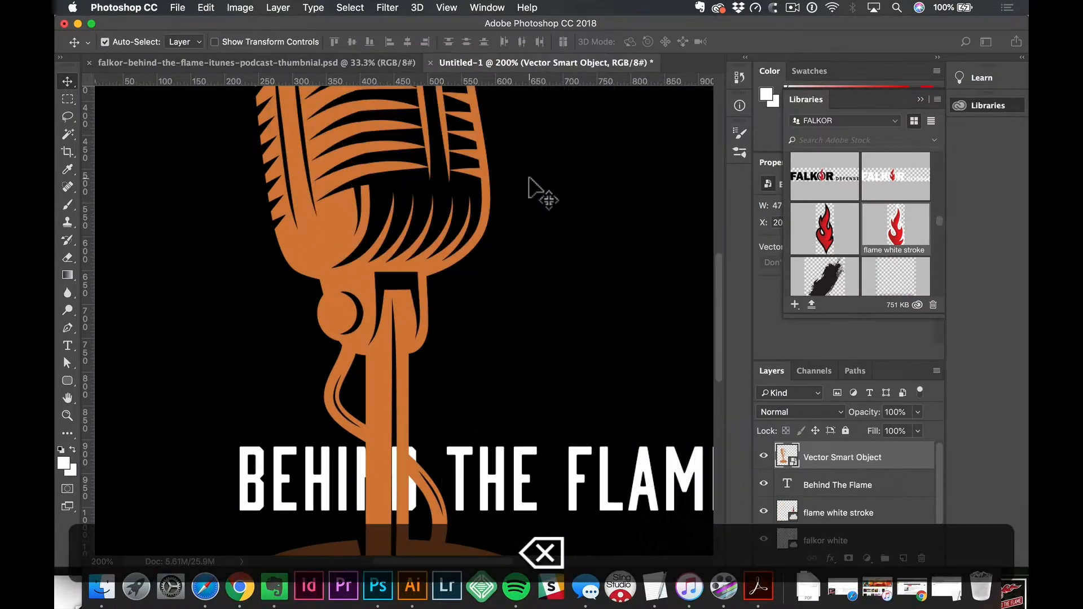
Step: Inspect the orange vector microphone's edges at 100% zoom, then view the whole thumbnail
left_click(521, 205, "alt")
left_click(522, 205, "alt")
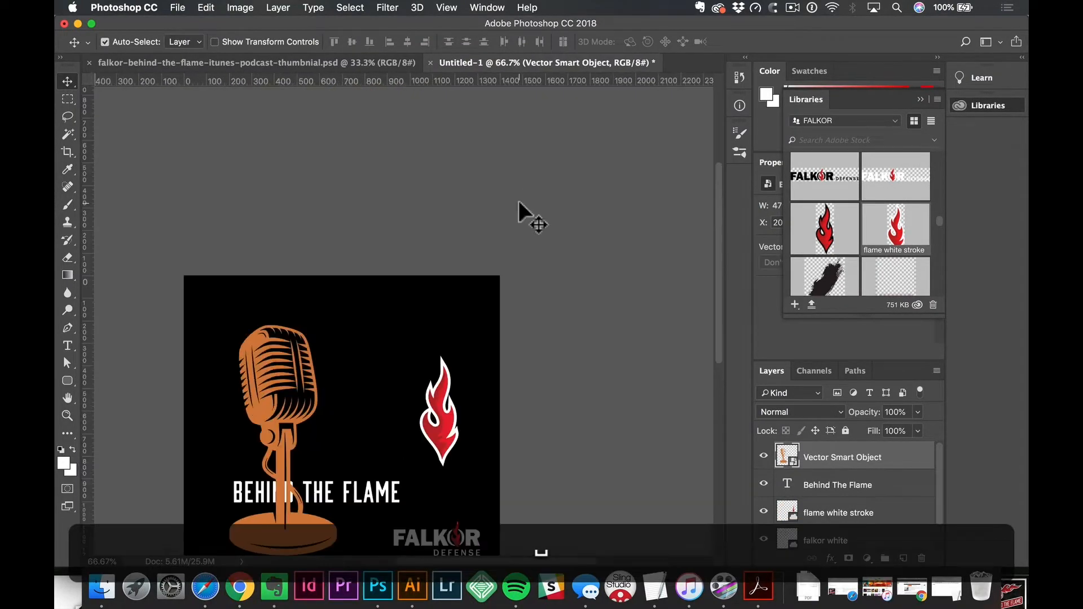
left_click_drag(415, 287, 434, 143)
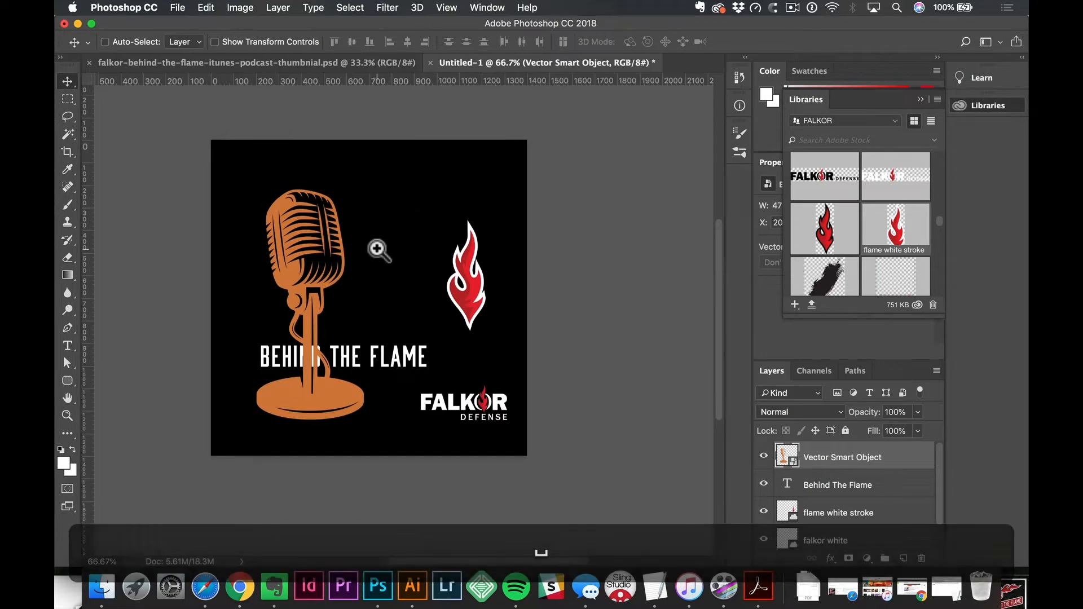
left_click(377, 249, "super")
left_click_drag(376, 249, 454, 243)
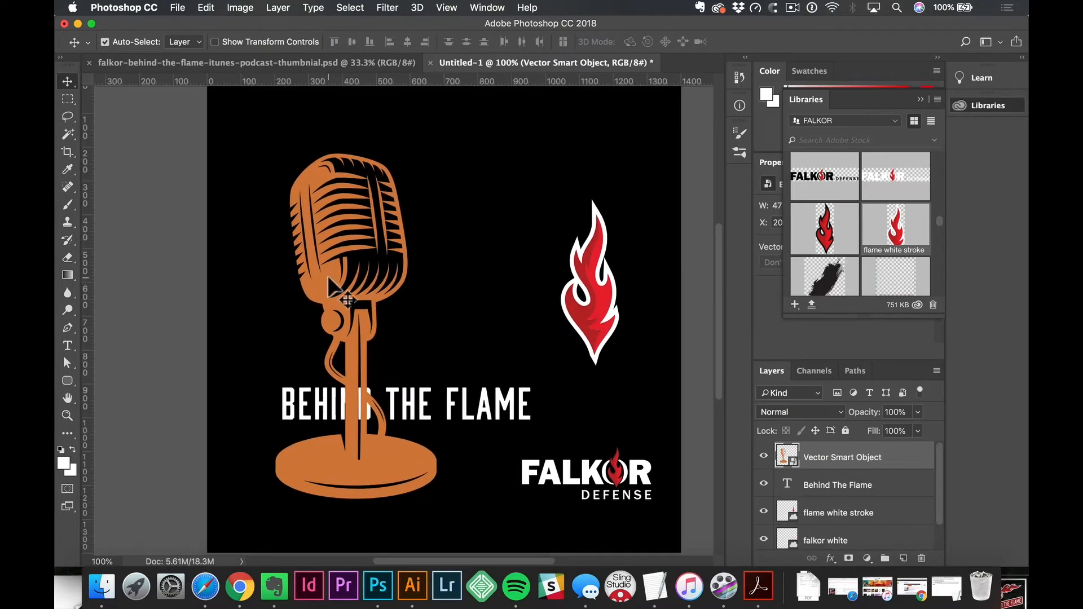
left_click(445, 268, "alt")
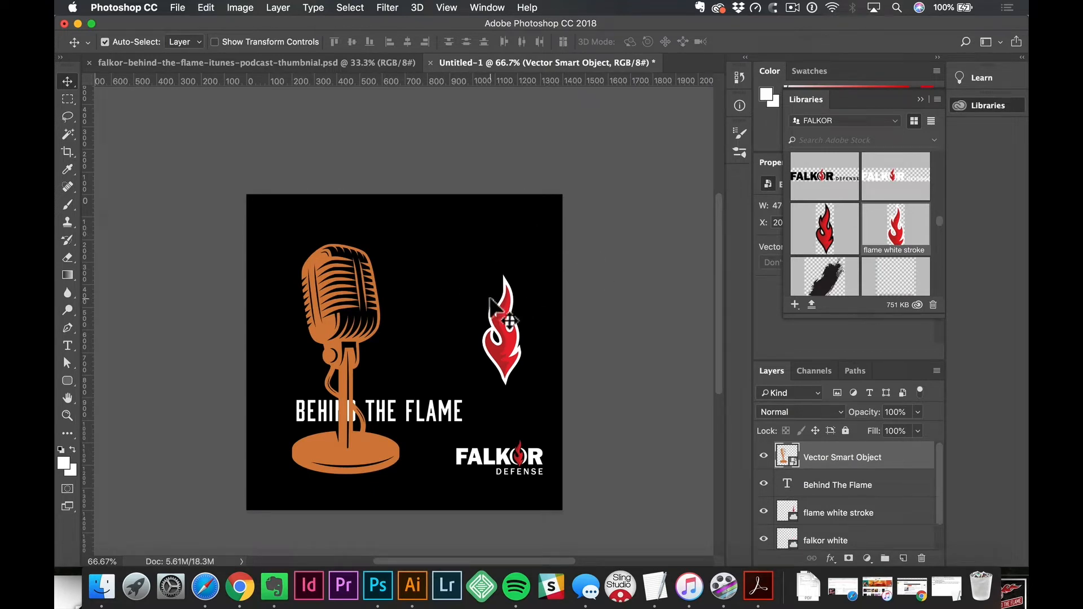
Step: Place the abandoned factory, industrial background stock photo from the FALKOR library onto the thumbnail
scroll(866, 220, "down", 5)
scroll(868, 220, "down", 10)
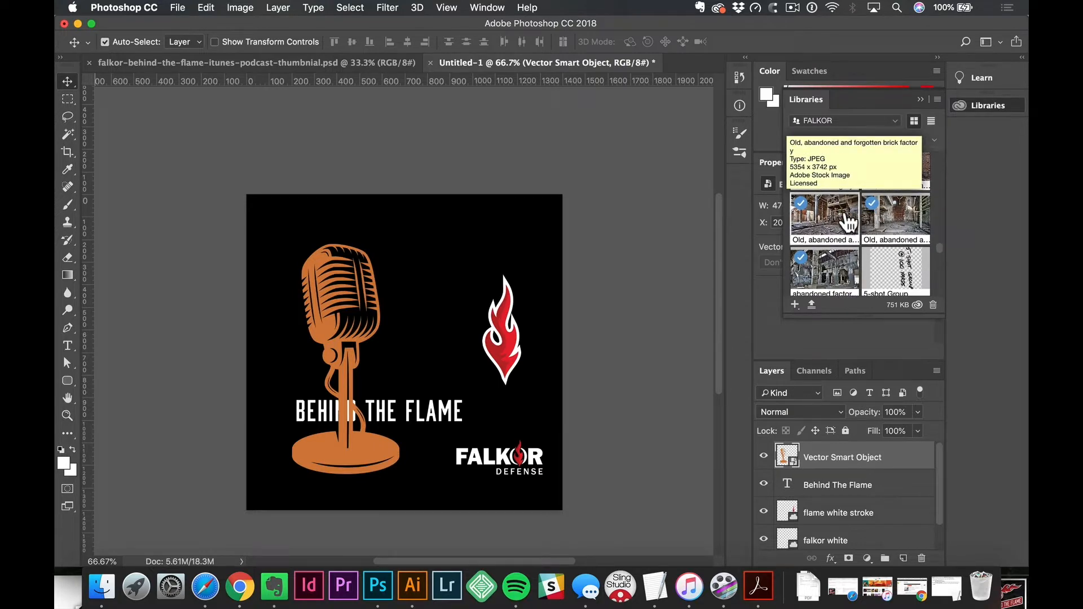
scroll(845, 214, "down", 2)
left_click_drag(845, 214, 446, 287)
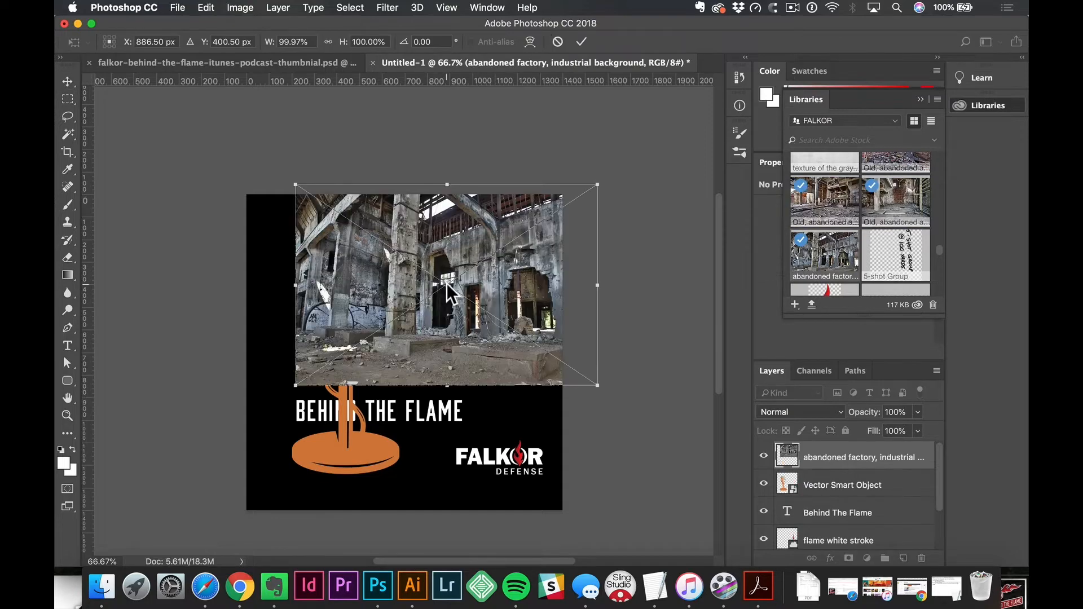
Step: Scale the factory photo to about 179%, position it to cover the whole canvas, and commit the placement
left_click_drag(596, 381, 682, 459)
left_click_drag(559, 387, 503, 446)
left_click_drag(629, 185, 668, 170)
key("alt+shift+super+z")
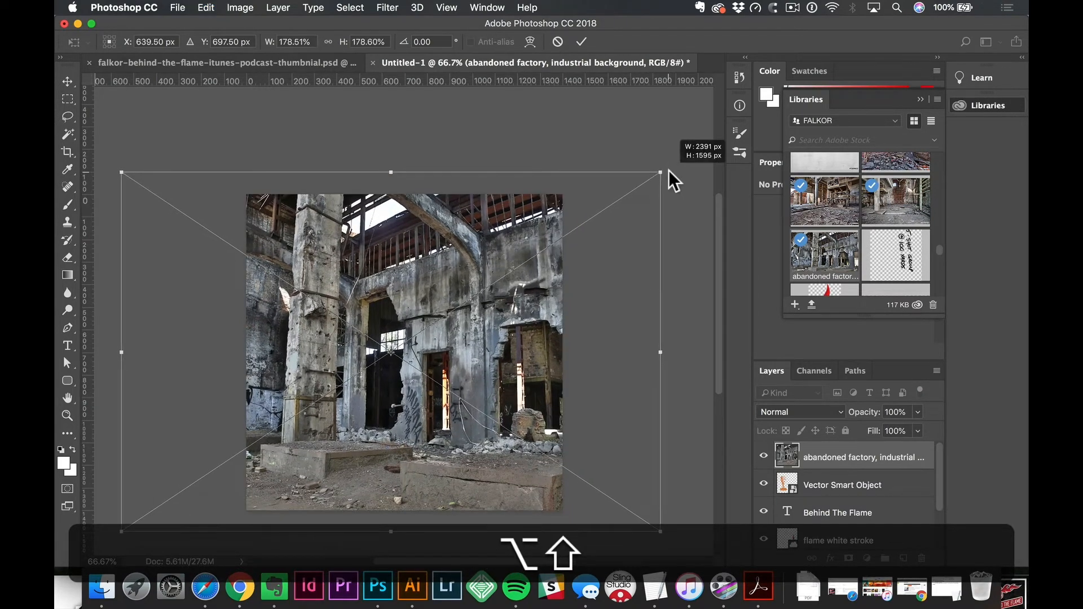
key("Return")
key("v")
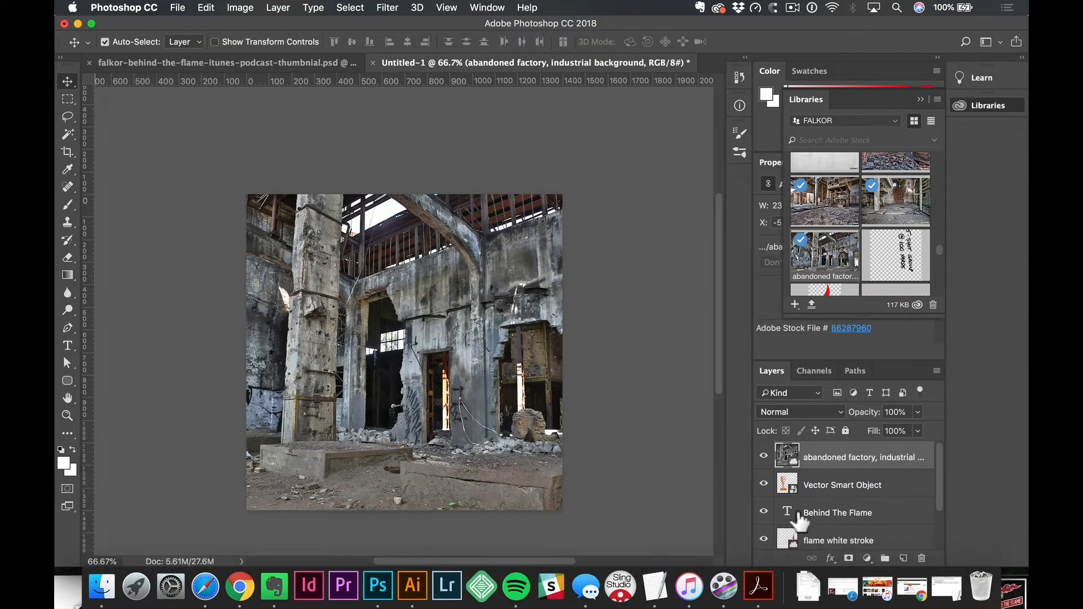
Step: Add a new layer above the factory photo and reset the foreground and background colors to default black and white
left_click(902, 558)
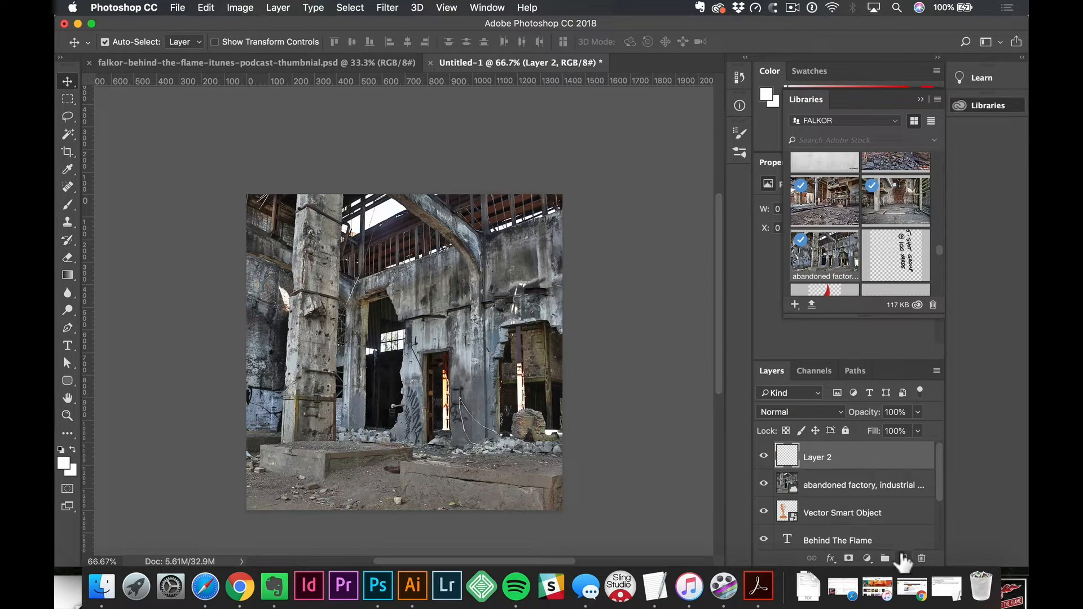
key("d")
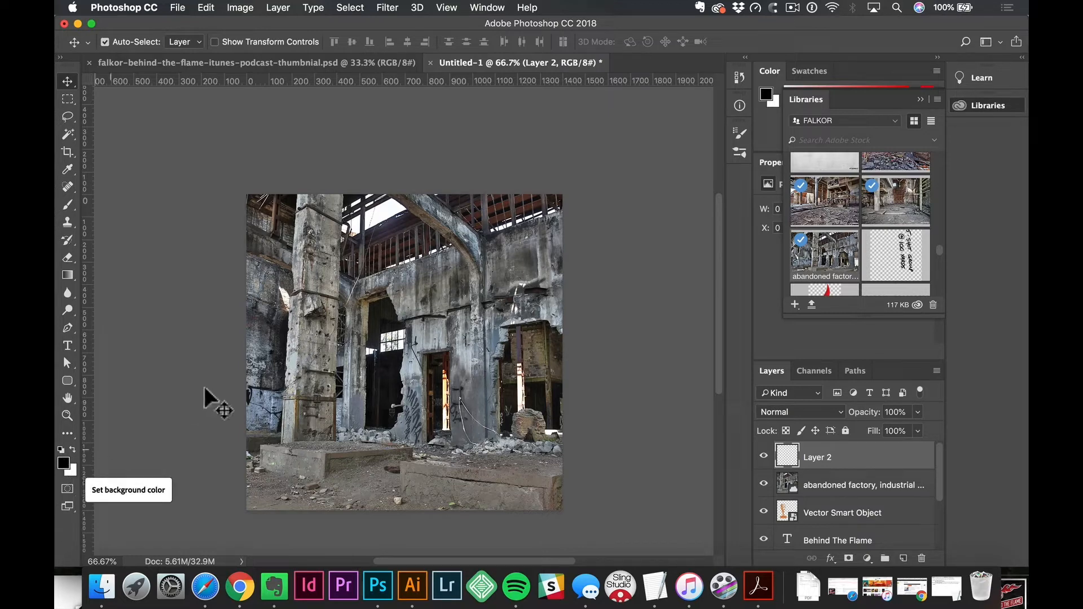
key("x")
key("x")
key("x")
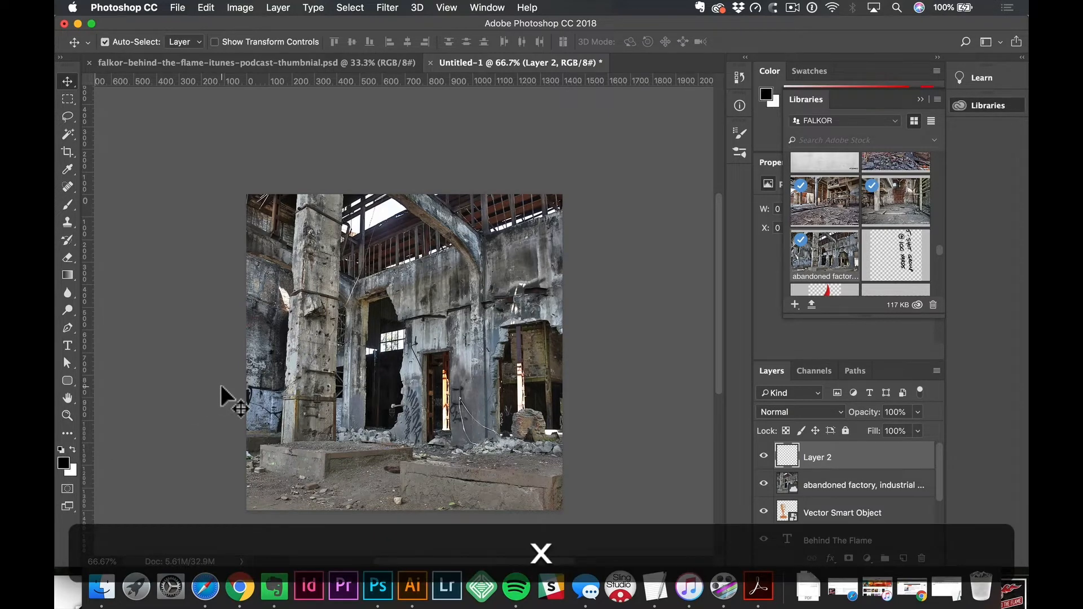
key("x")
key("x")
key("x")
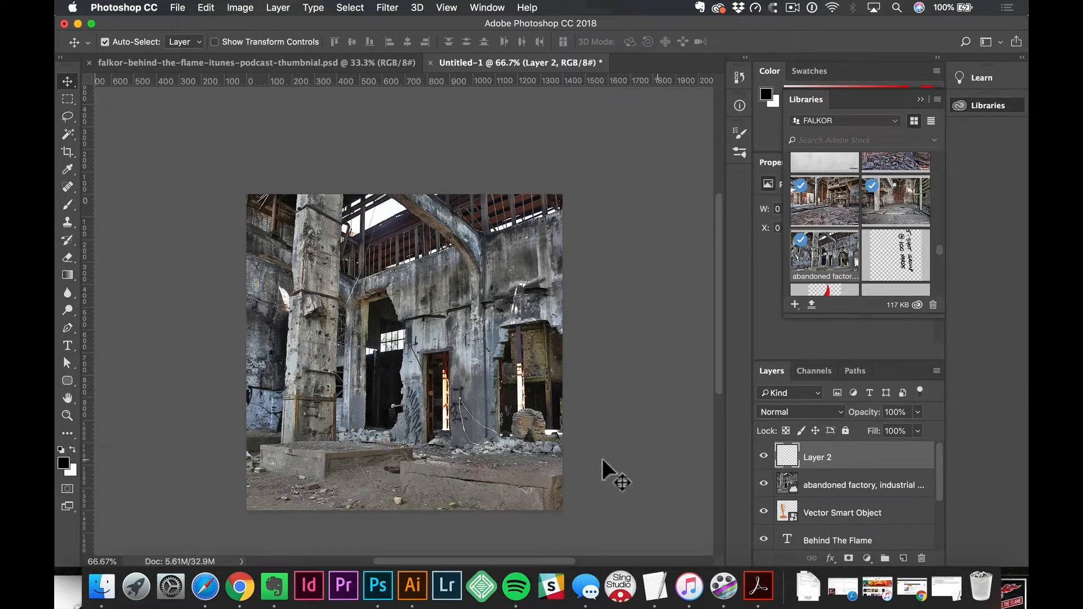
Step: Fill the new layer with the black foreground color and undo the fill
key("alt")
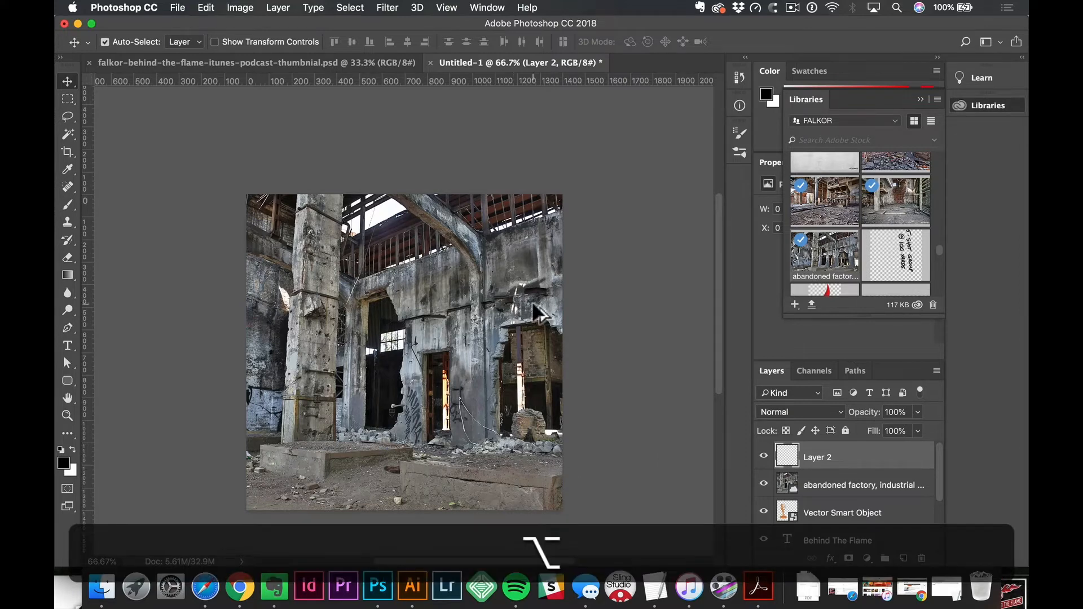
key("alt+BackSpace")
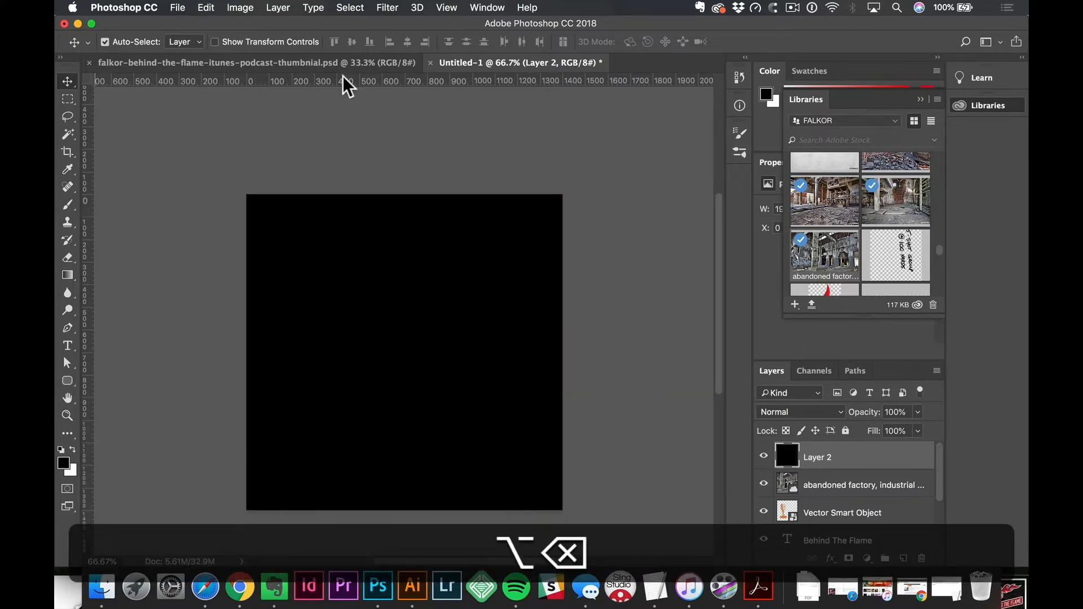
key("super+z")
Step: Fill the new layer with the foreground color in Normal mode at 100%, and reduce the layer's opacity to 70%
left_click(207, 8)
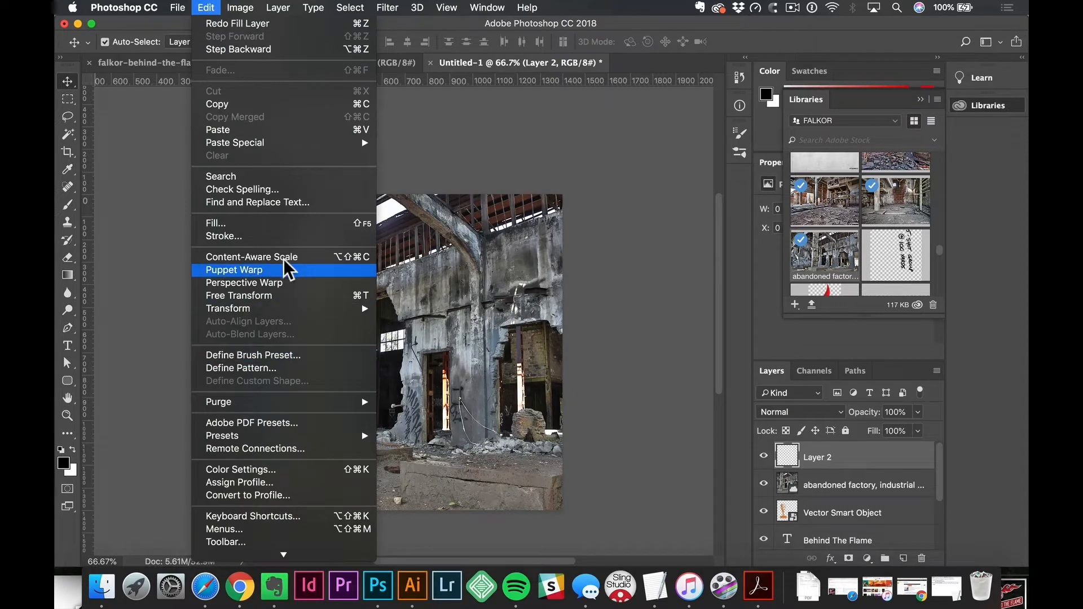
left_click(315, 224)
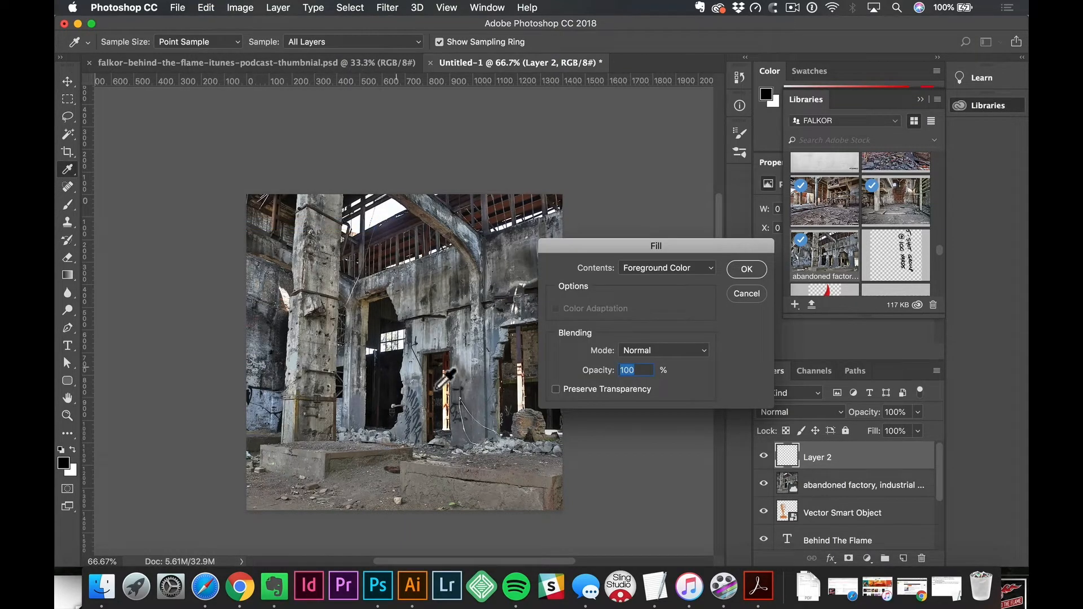
left_click(751, 274)
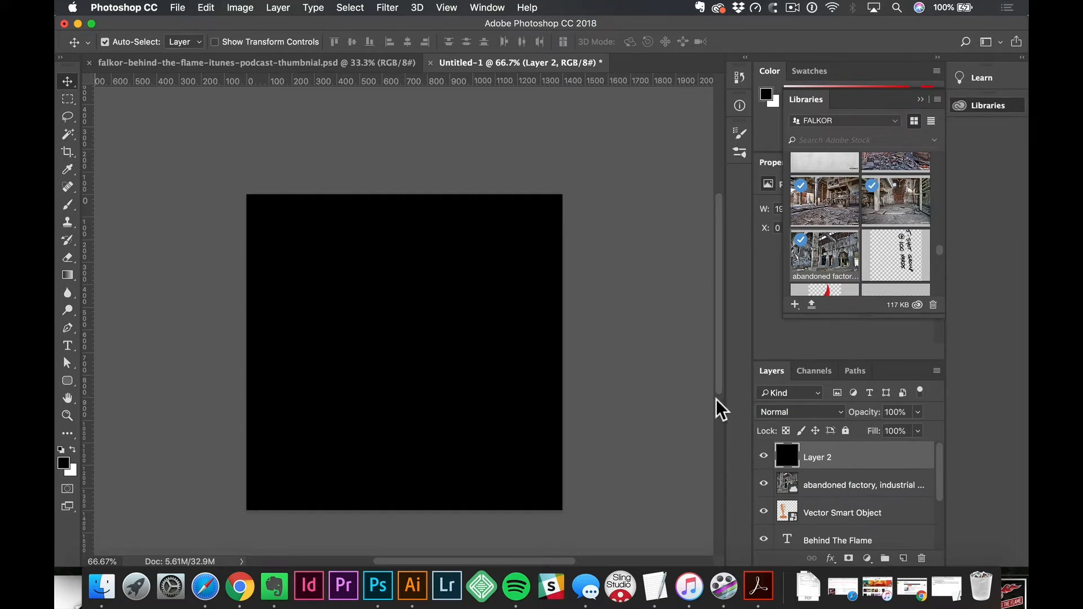
key("7")
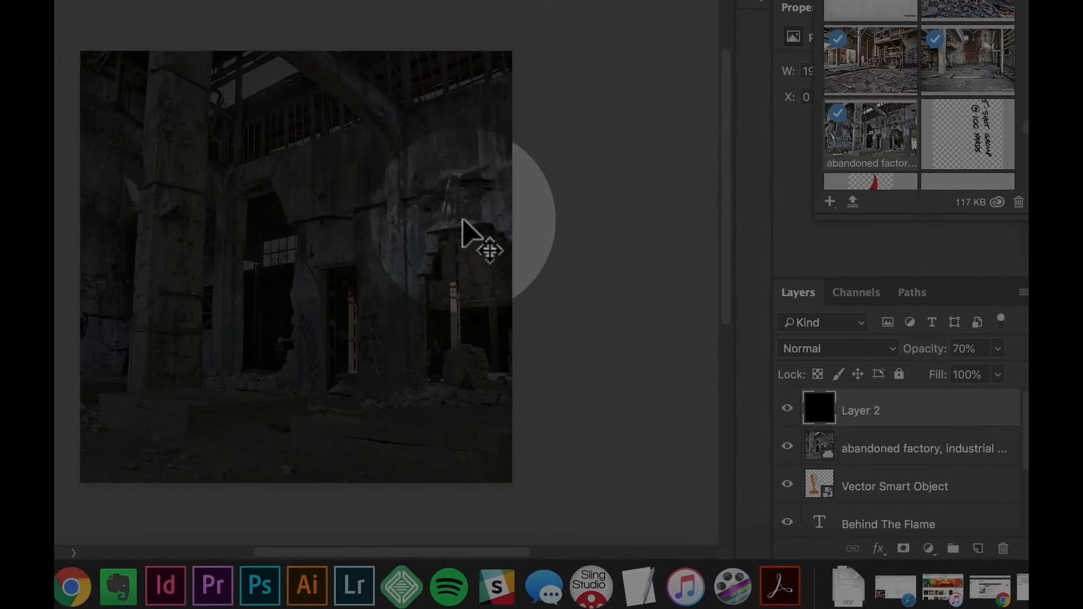
Step: Delete the semi-transparent black layer above the factory photo
left_click_drag(105, 242, 57, 291)
left_click_drag(324, 393, 426, 235)
key("v")
key("BackSpace")
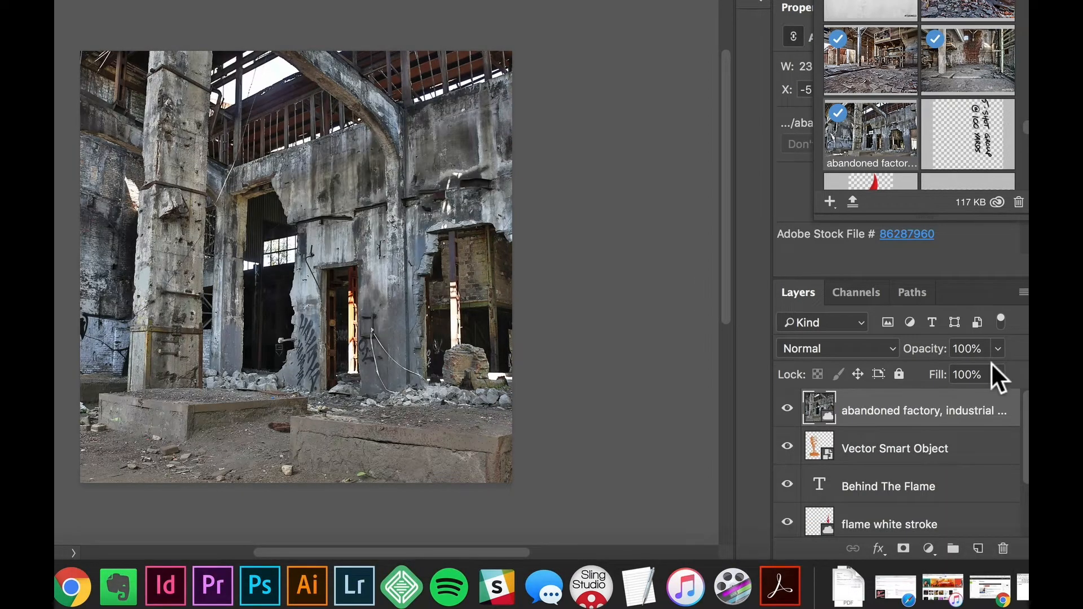
double_click(886, 404)
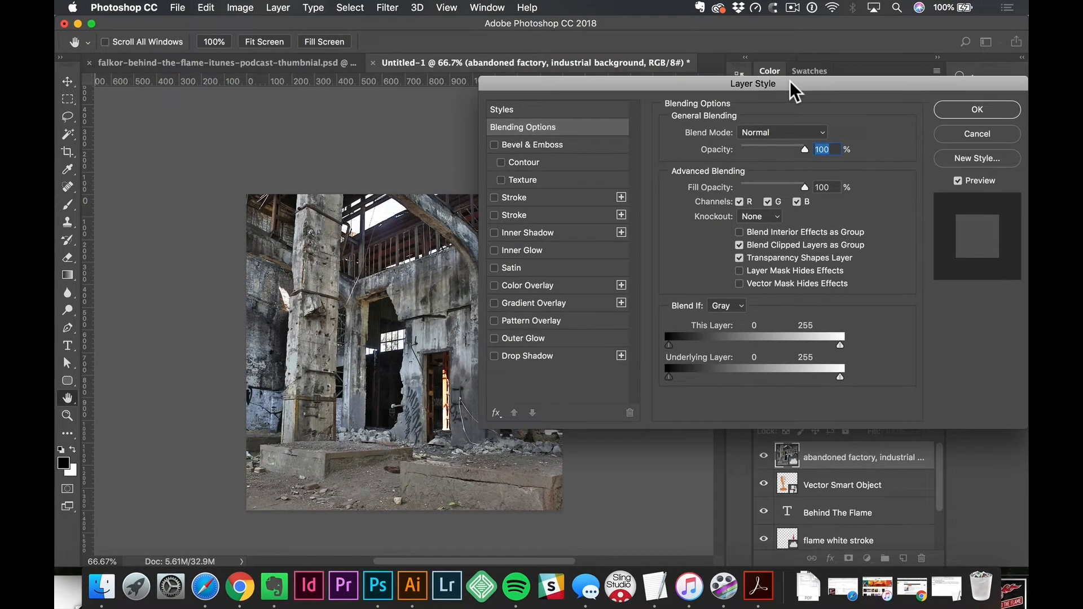
left_click_drag(790, 84, 663, 84)
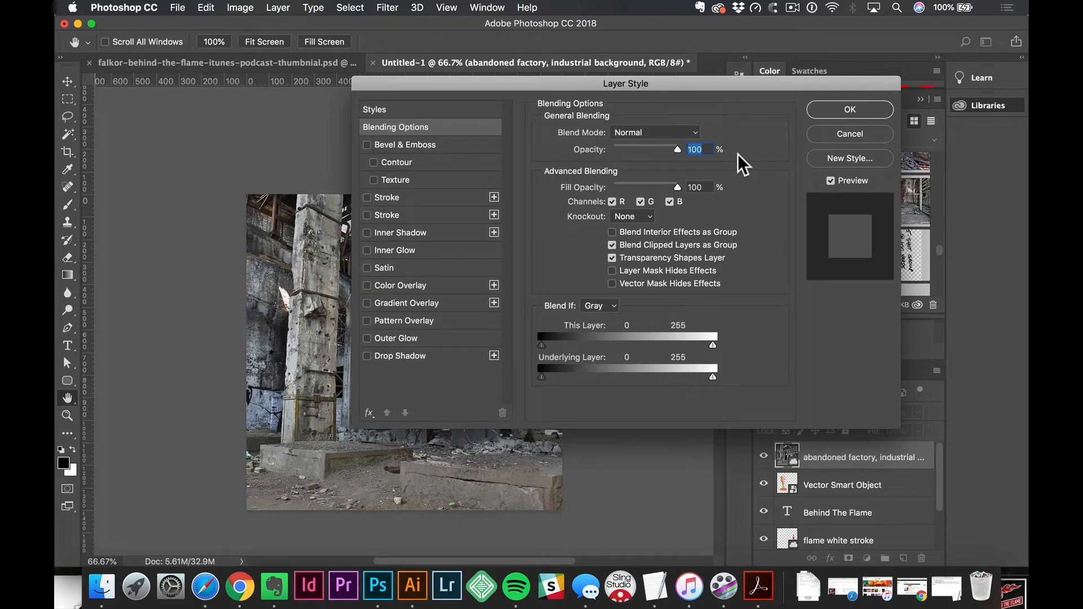
left_click(872, 135)
Step: Darken the factory photo with a Levels adjustment, setting the output levels to 0 and 87
left_click(215, 7)
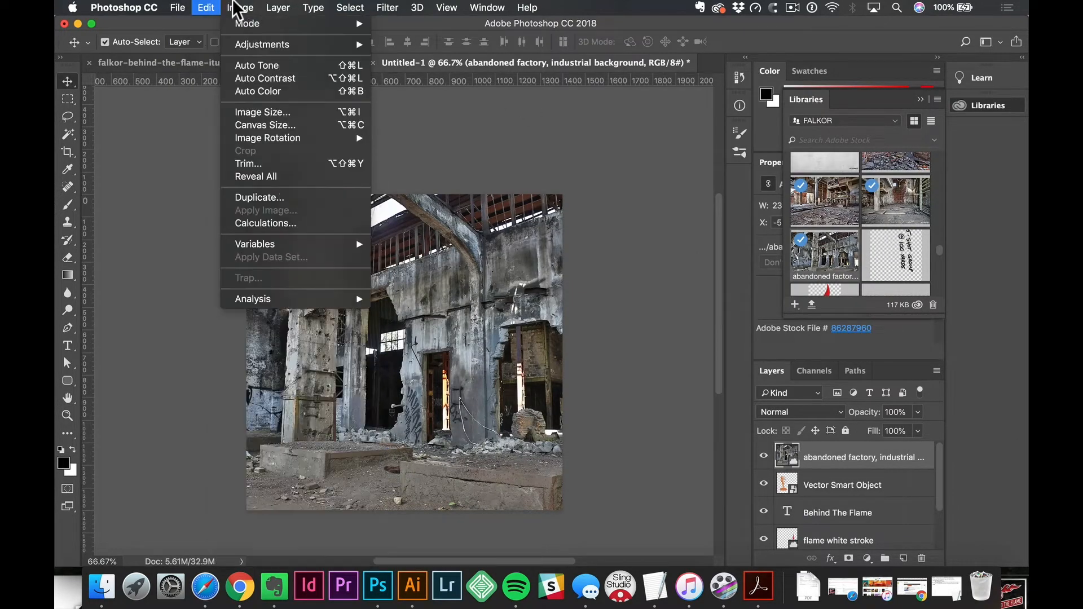
mouse_move(364, 42)
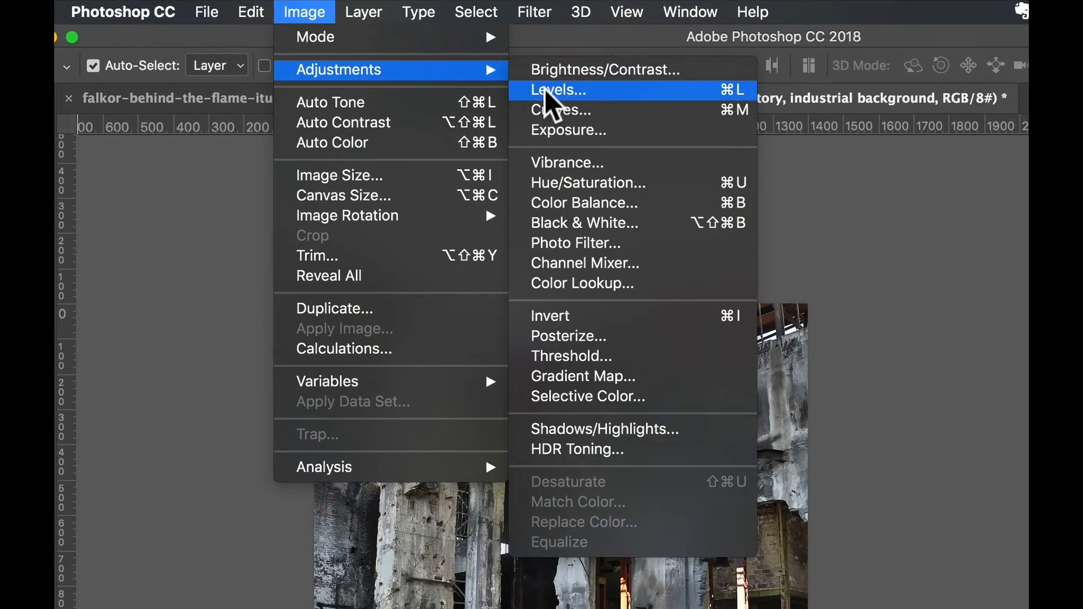
left_click(546, 93)
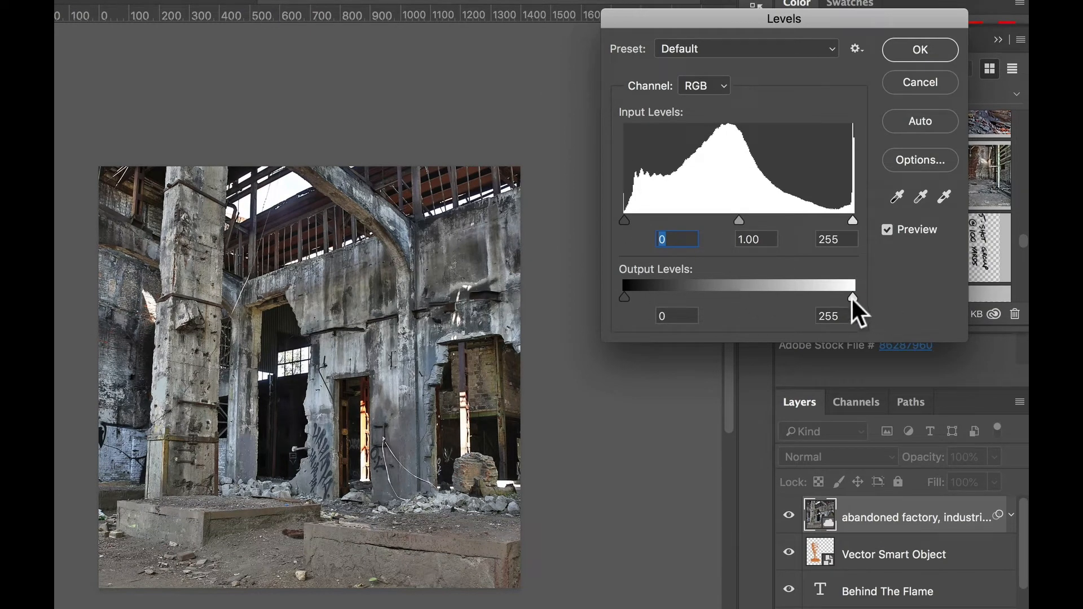
left_click_drag(847, 296, 935, 314)
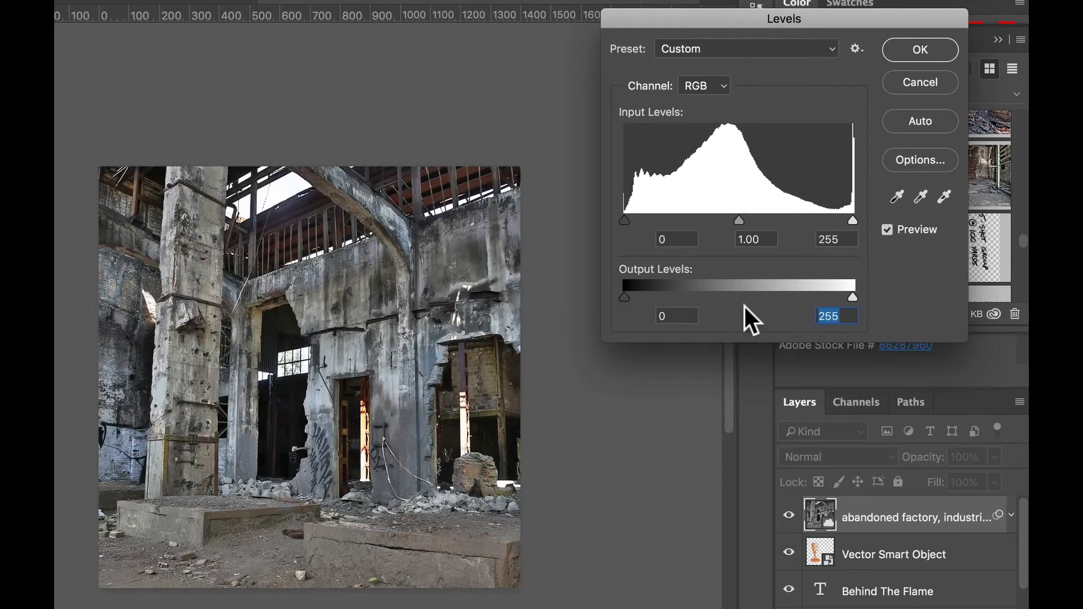
left_click_drag(636, 294, 672, 290)
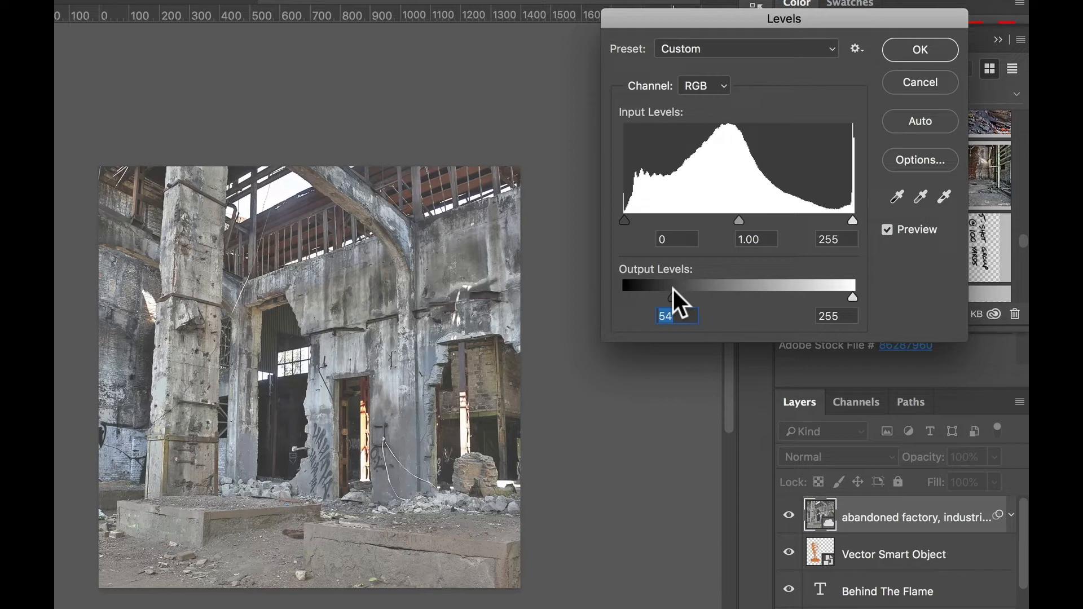
left_click_drag(672, 296, 570, 291)
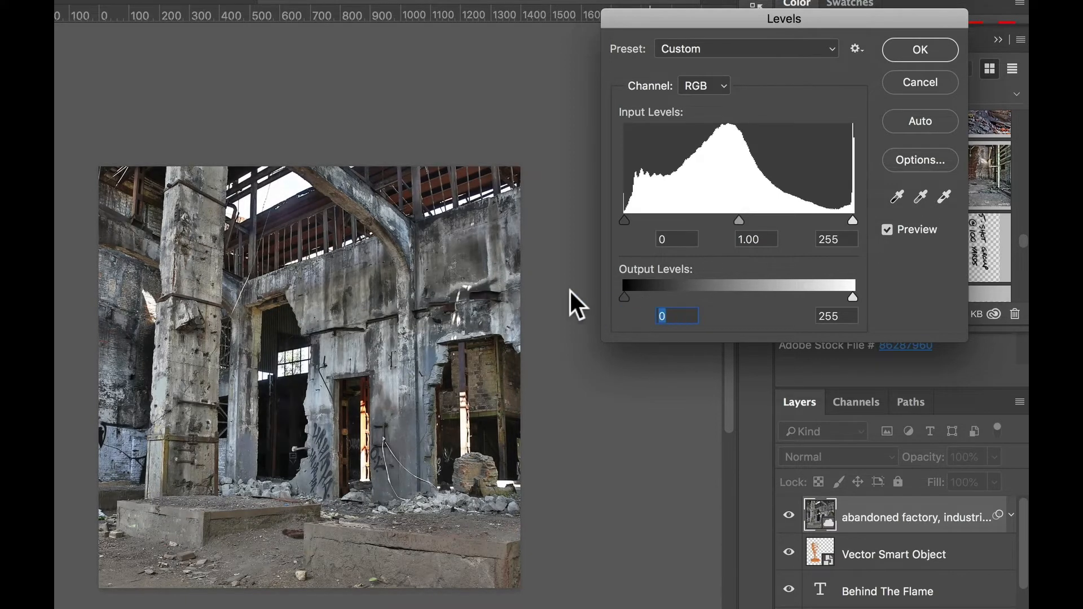
left_click_drag(829, 301, 703, 310)
key("Return")
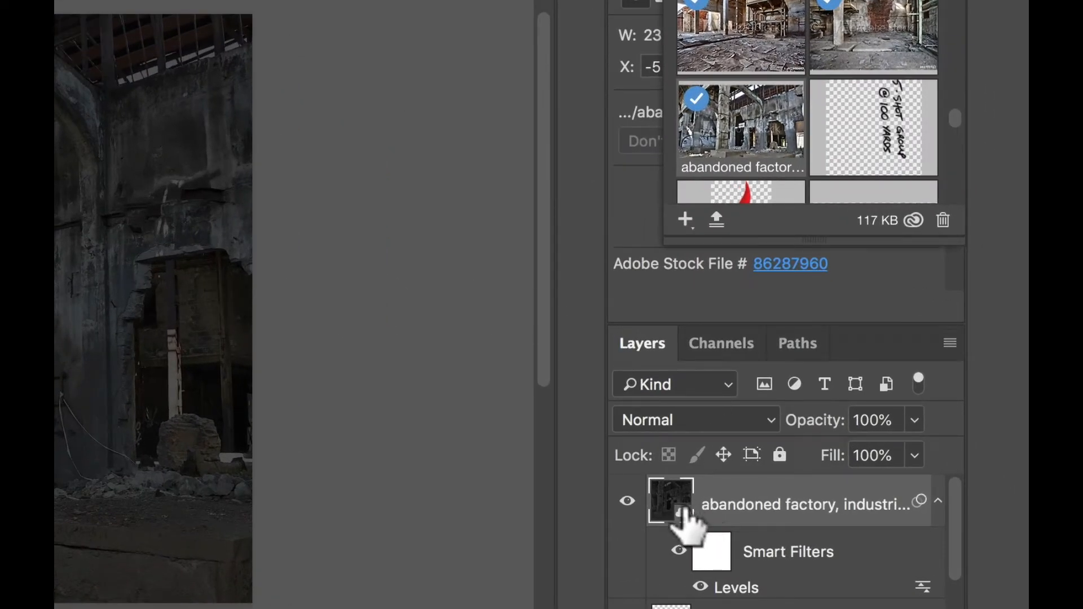
Step: Switch the factory photo's Smart Filters off and on again to compare the image with and without Levels
scroll(810, 54, "up", 2)
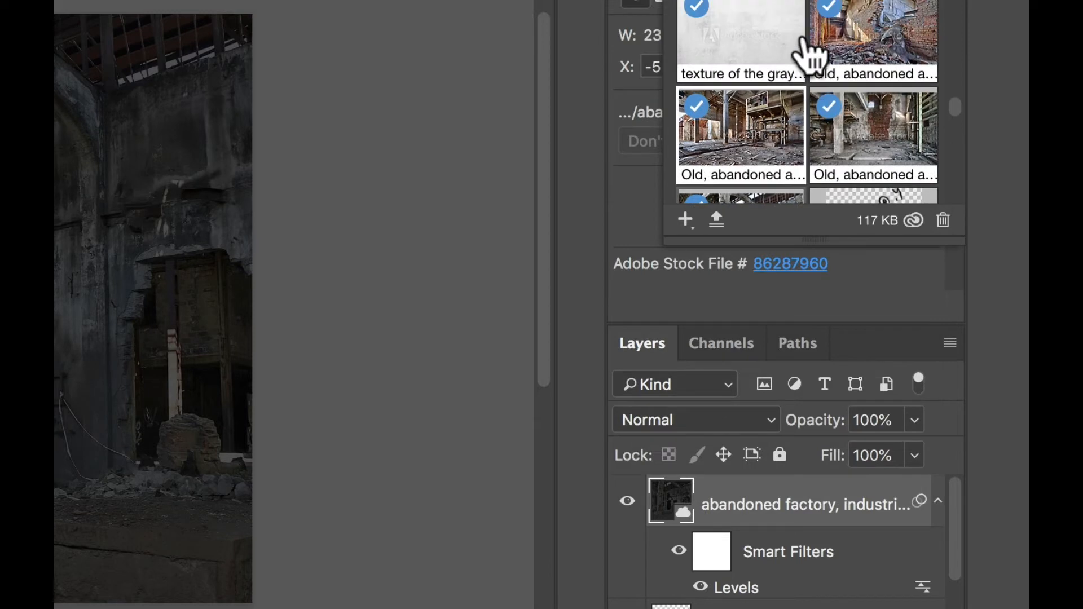
scroll(759, 551, "down", 1)
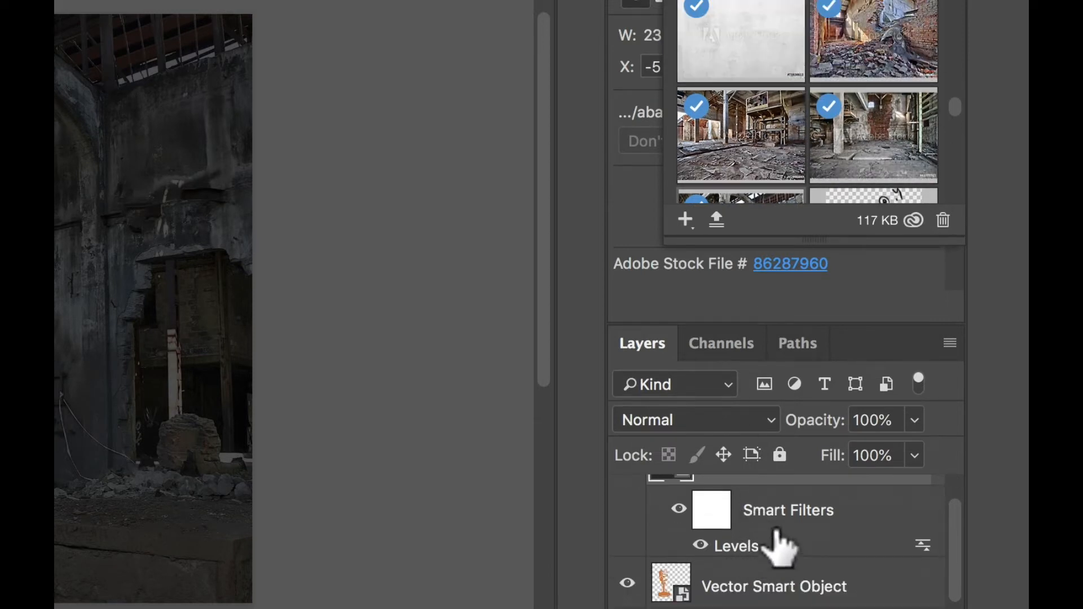
left_click(679, 510)
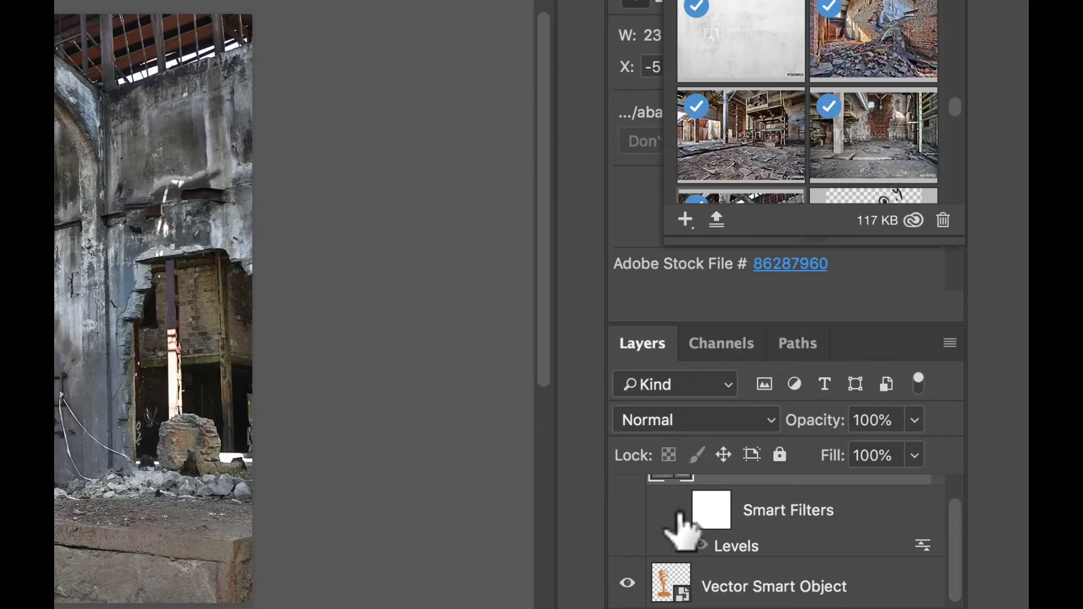
left_click(679, 510)
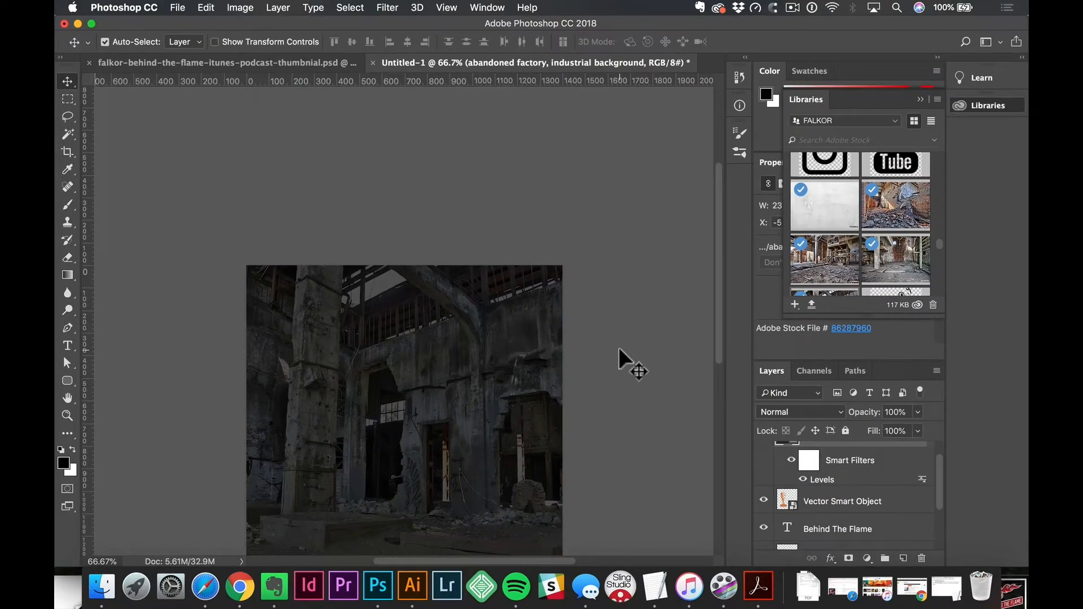
scroll(621, 351, "down", 3)
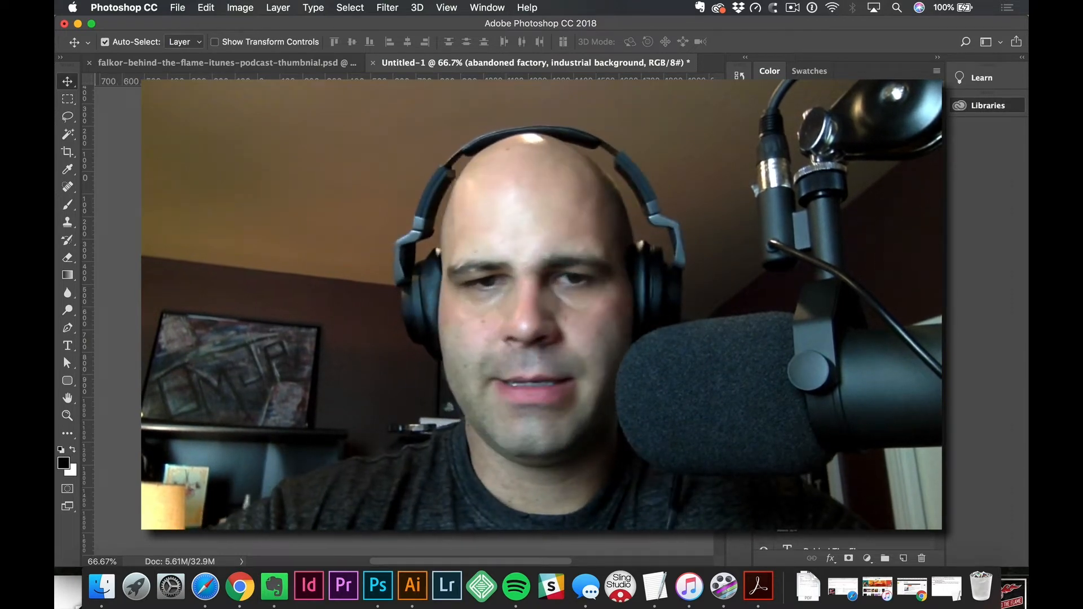
Step: Move the factory photo layer behind the thumbnail artwork, directly above the black Layer 1
key("super+shift")
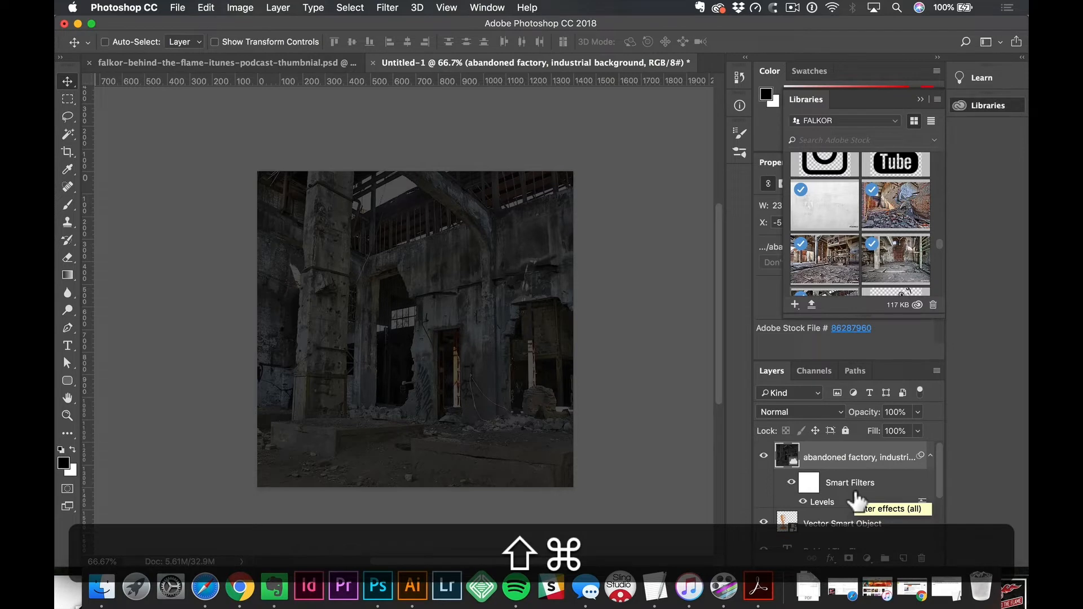
key("super+shift+bracketleft")
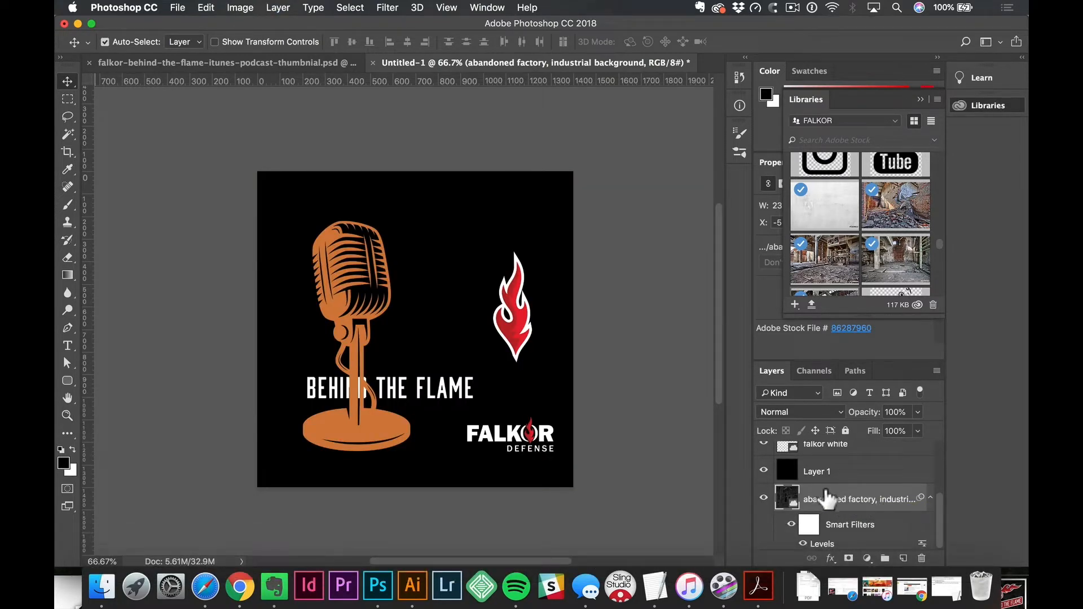
left_click_drag(827, 501, 826, 468)
key("v")
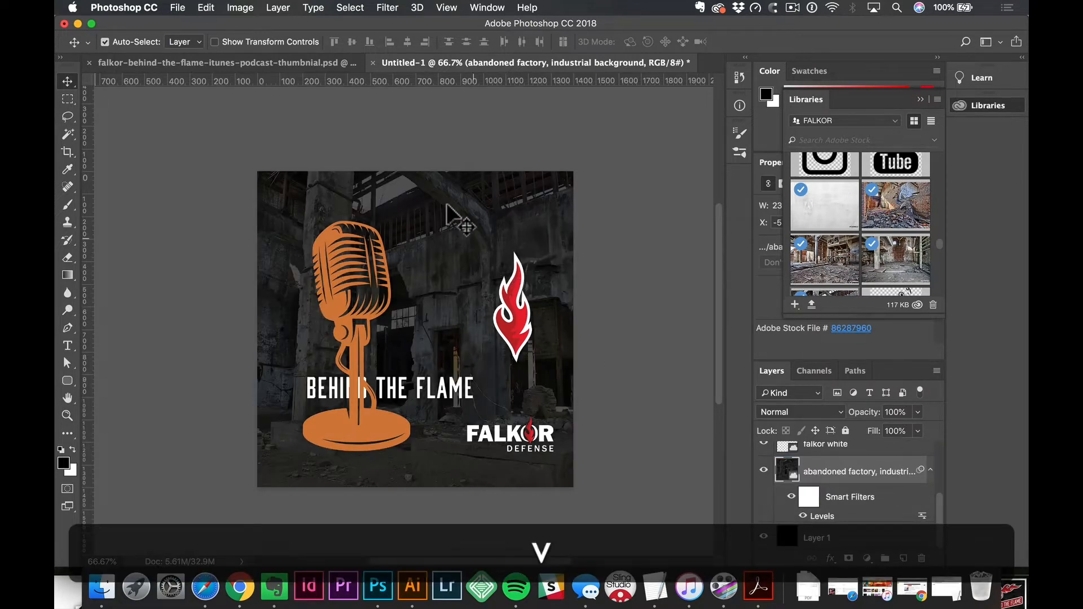
Step: Check the finished podcast thumbnail document, and lower the output white level in the factory photo's Levels filter to darken it further
left_click(319, 67)
left_click(475, 64)
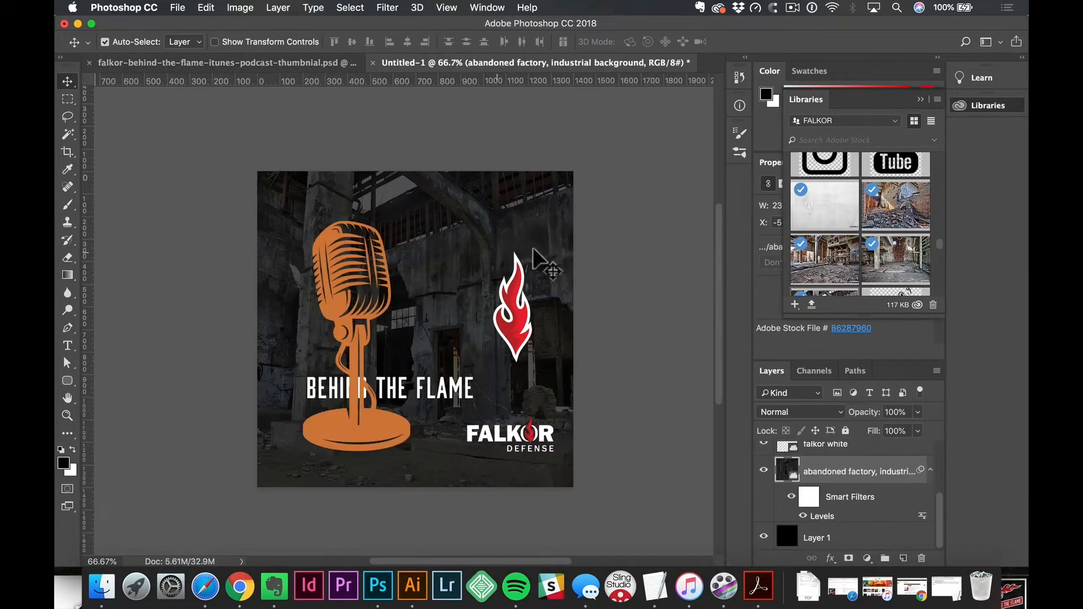
double_click(833, 519)
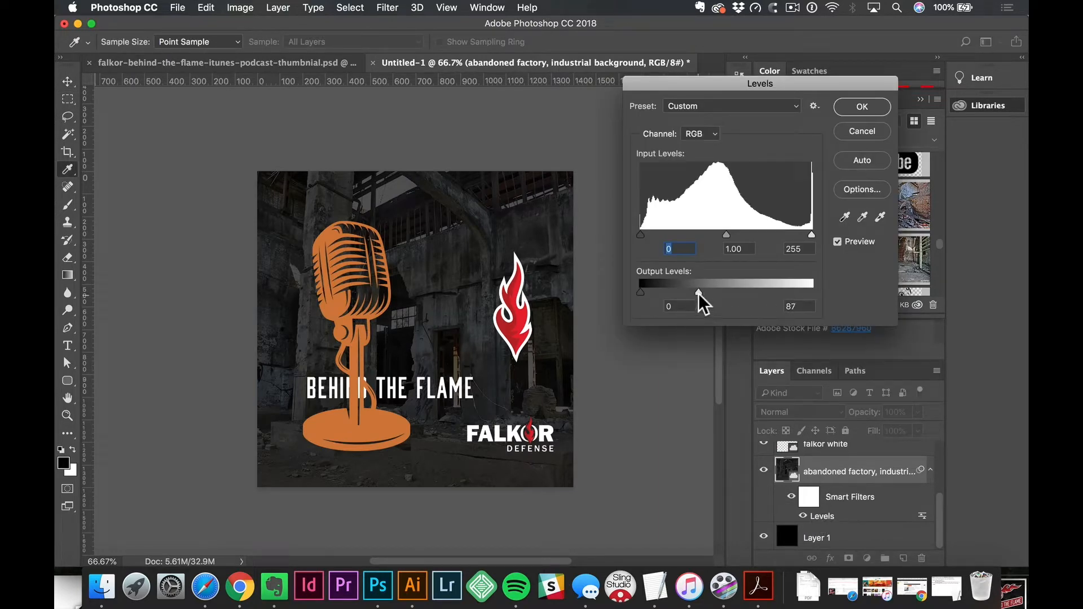
left_click_drag(698, 294, 681, 293)
key("Return")
key("v")
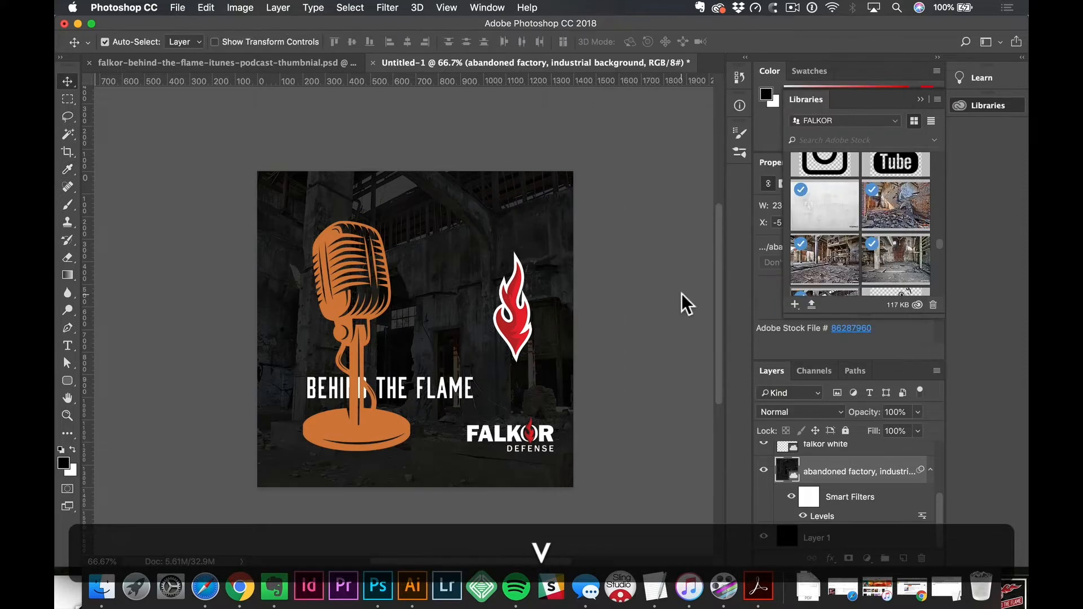
Step: Nudge the orange microphone slightly upward and bring the Behind The Flame text in front of it
left_click_drag(354, 293, 354, 285)
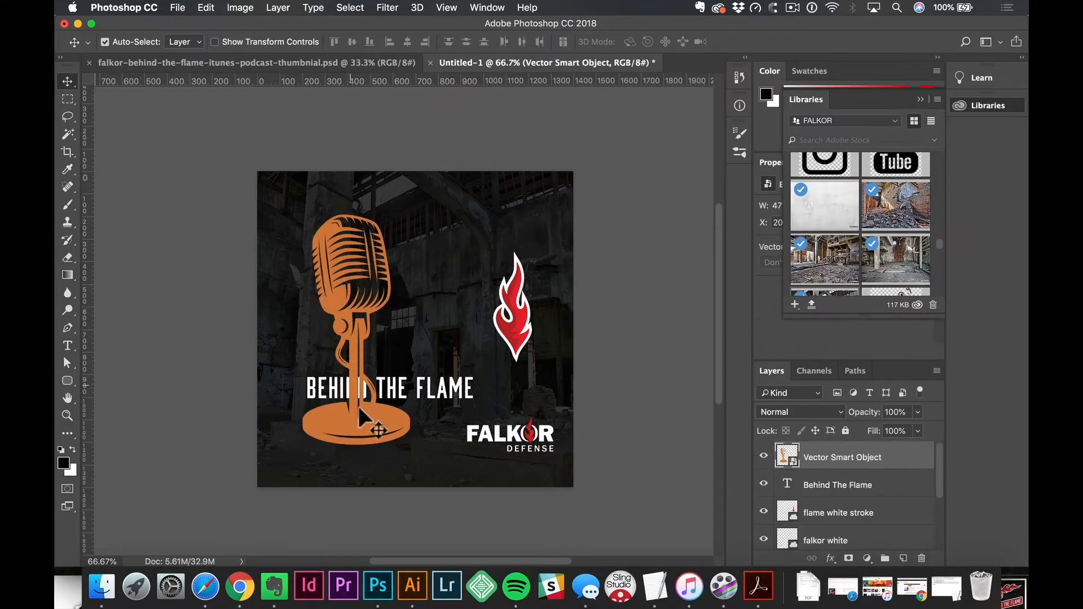
left_click(400, 384)
key("shift+super+bracketright")
Step: Enlarge the Behind The Flame text from its center so it extends past both sides of the microphone base
key("alt+shift+super+t")
left_click_drag(482, 369, 515, 373)
key("c")
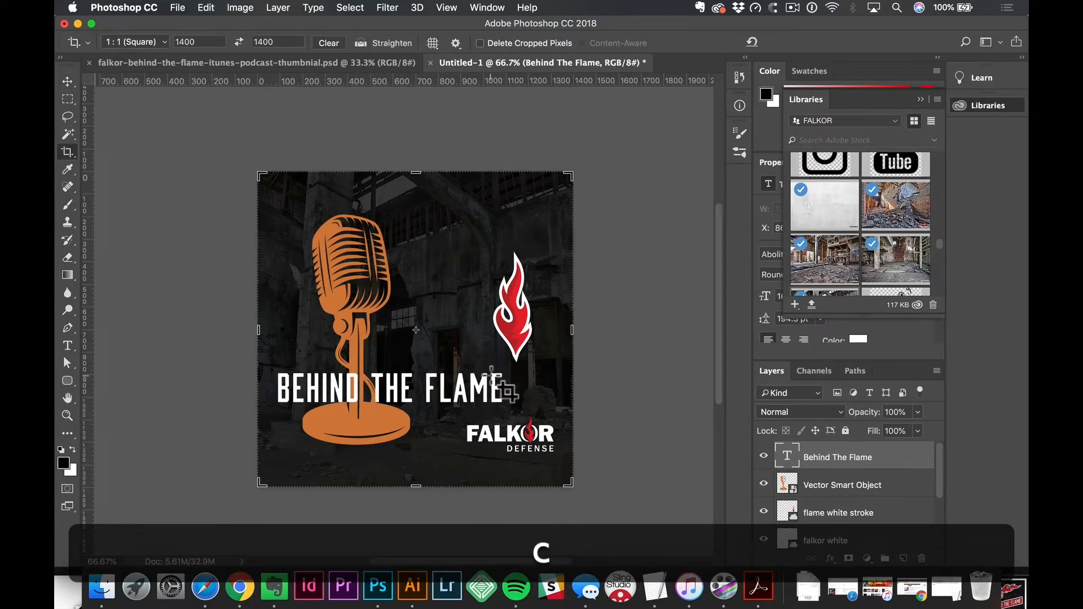
left_click(68, 83)
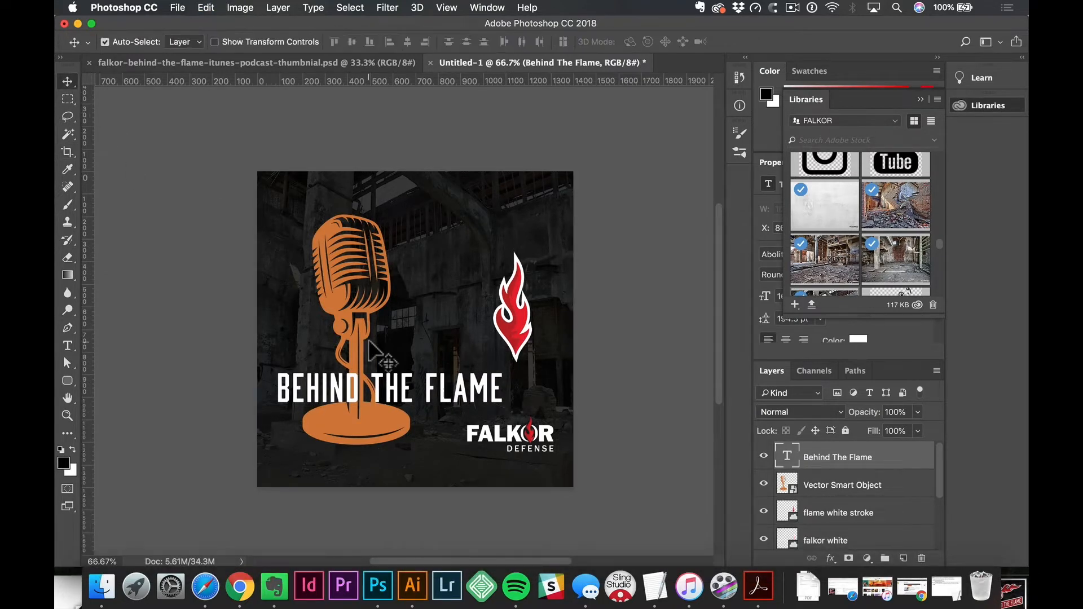
Step: Add a new layer above the text and make a rectangular marquee selection closely surrounding the words Behind The Flame
key("m")
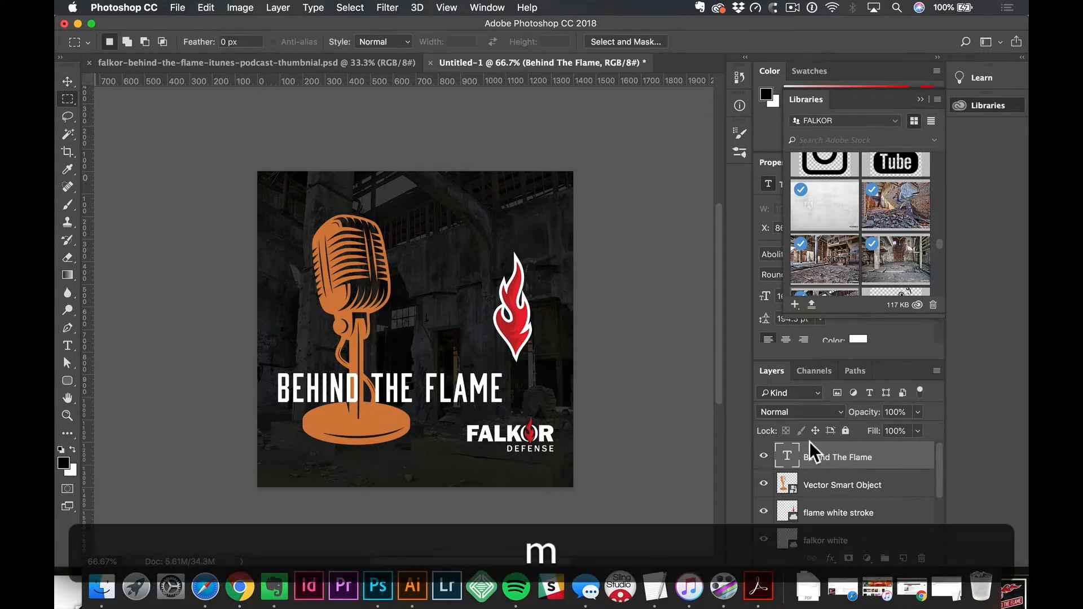
key("shift+super+n")
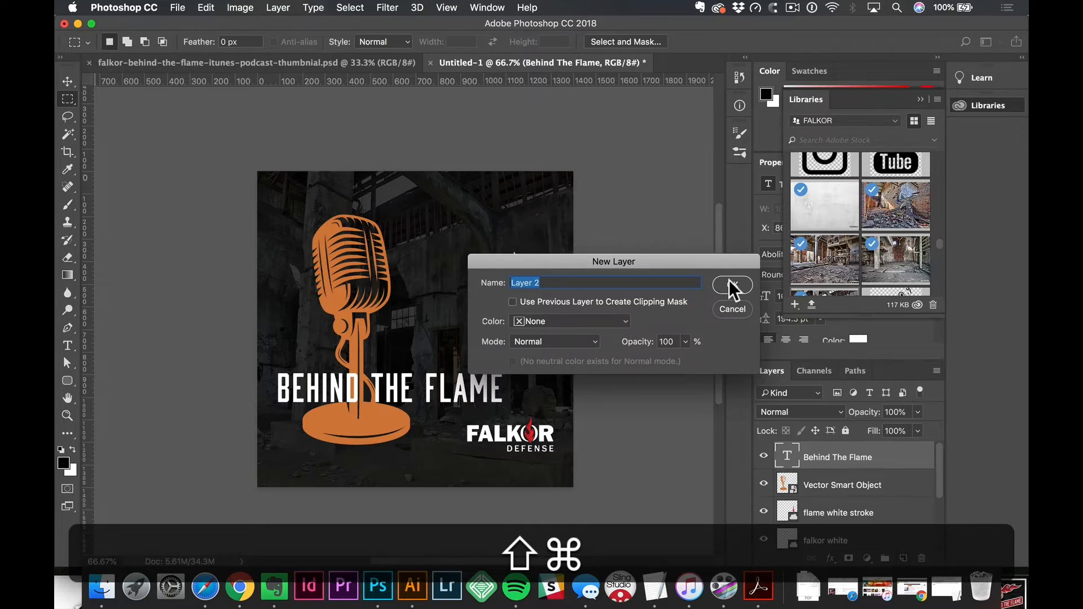
key("Return")
left_click_drag(268, 366, 512, 410)
key("space")
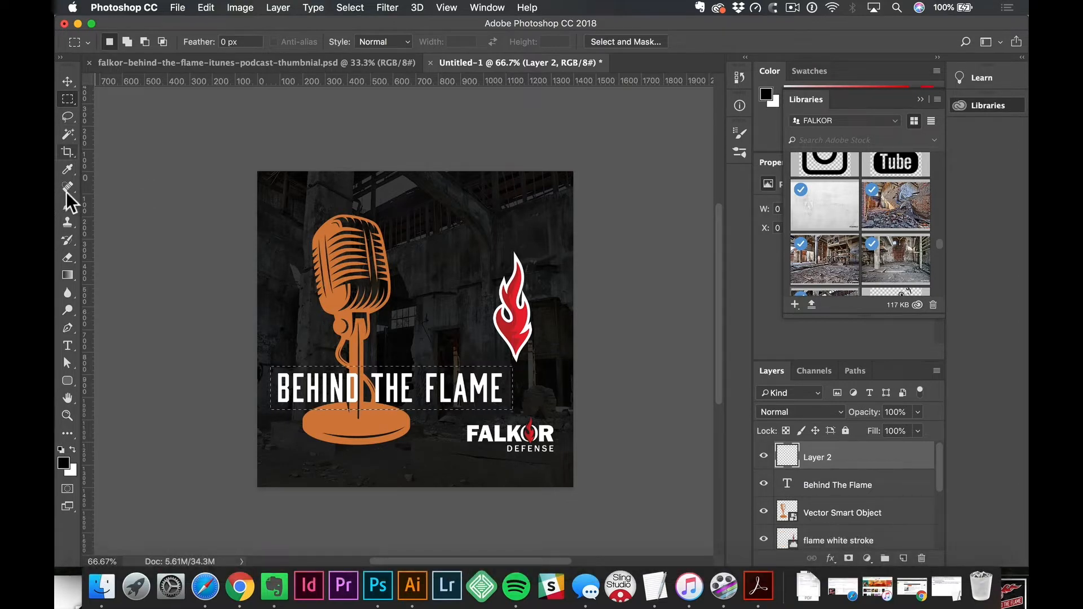
Step: Fill the selection with black, and place the filled bar directly behind the Behind The Flame text
left_click(68, 381)
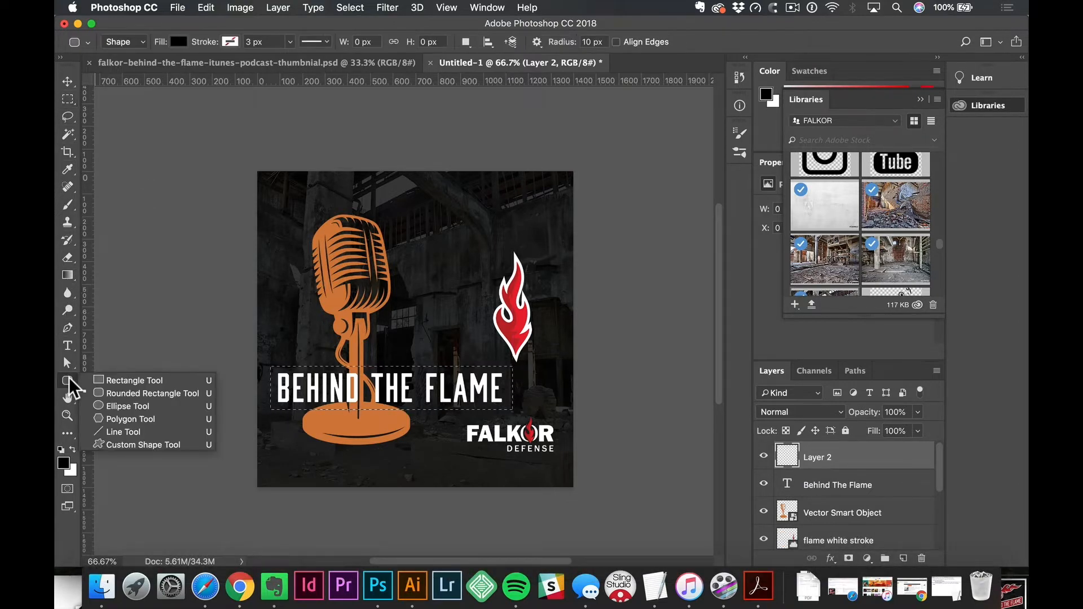
left_click(65, 78)
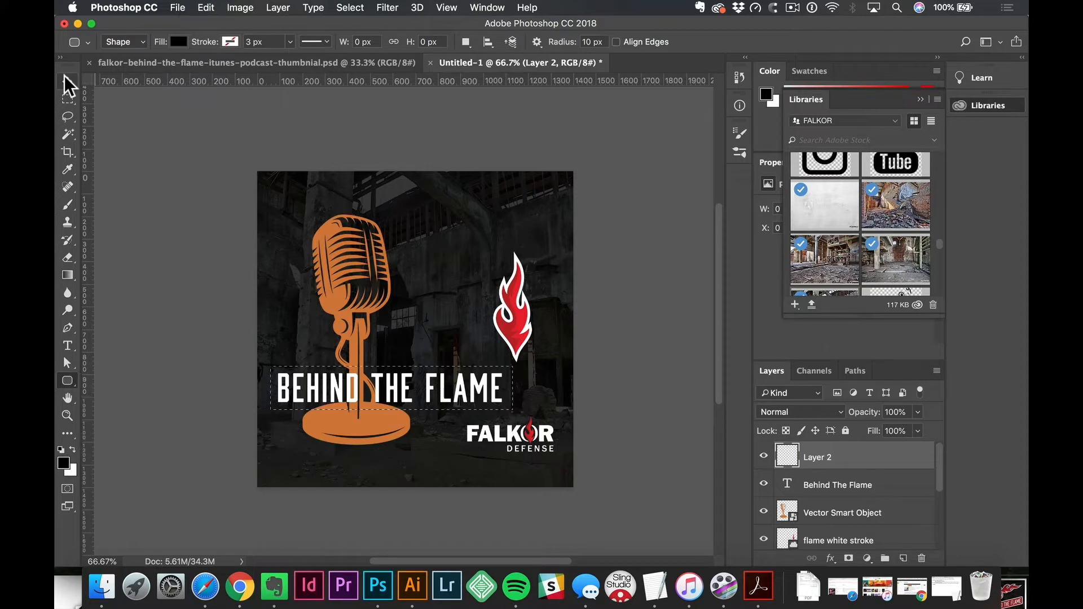
key("alt+BackSpace")
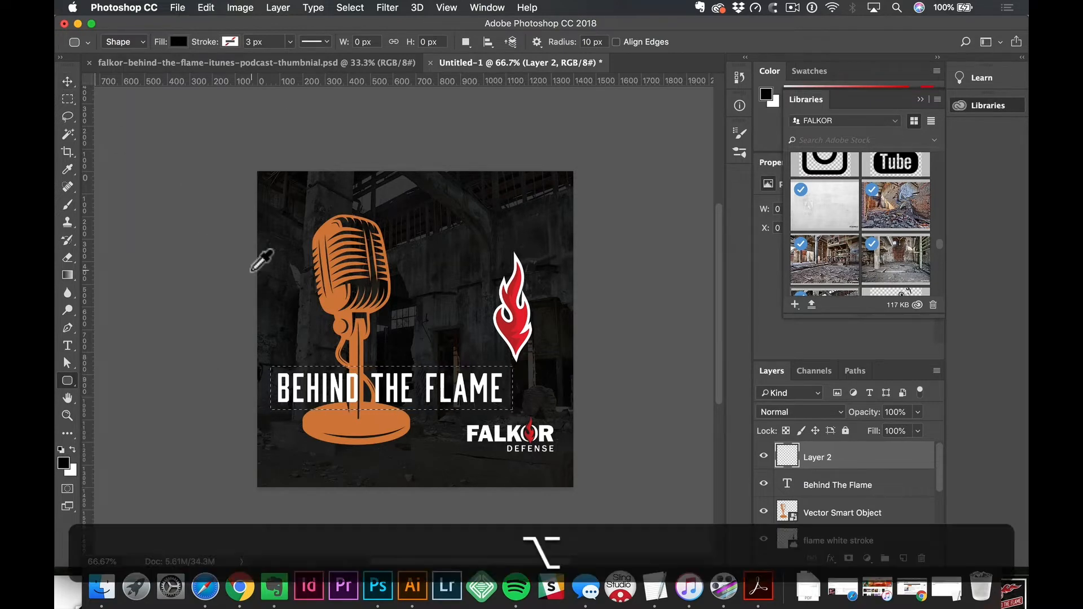
key("super+d")
key("v")
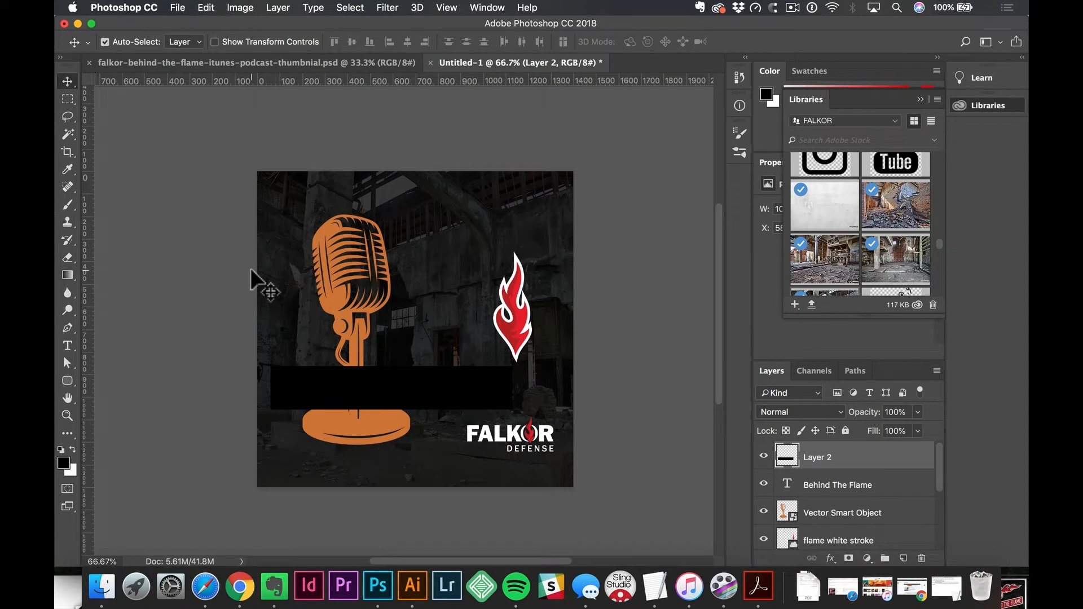
key("super+bracketleft")
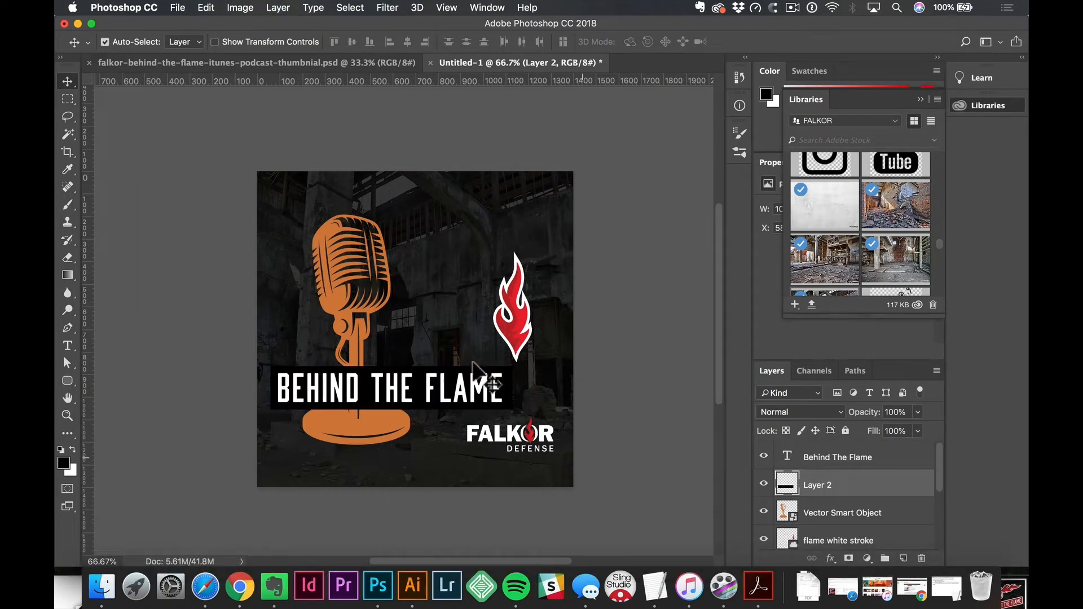
Step: Move the orange microphone slightly up and to the left behind the black text bar
left_click(458, 389)
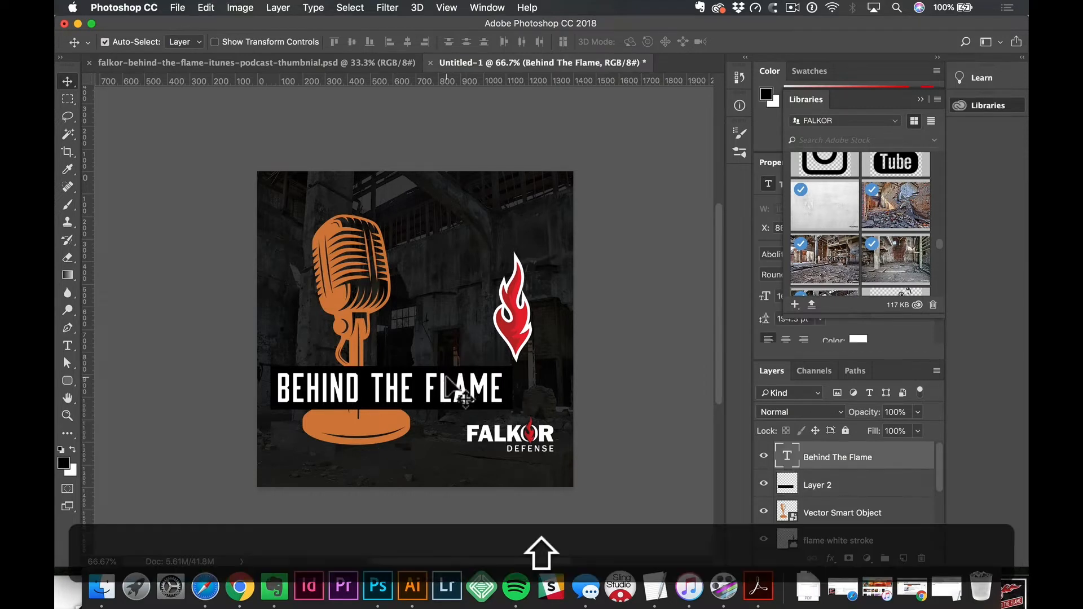
key("super+v")
left_click(353, 287)
mouse_move(336, 294)
left_mouse_down()
mouse_move(337, 305)
mouse_move(320, 287)
mouse_move(330, 281)
left_mouse_up()
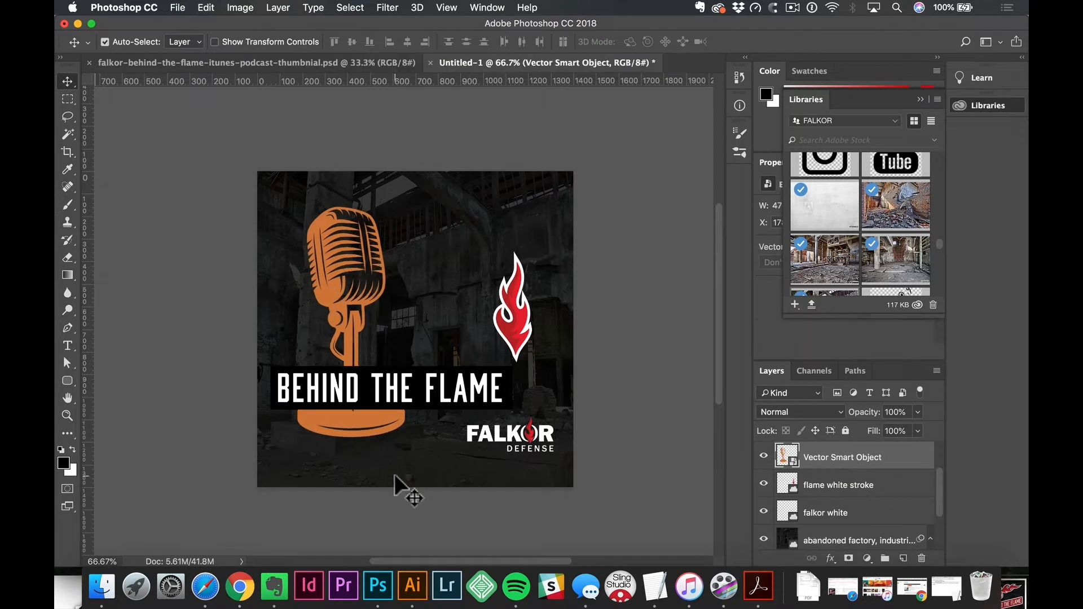
key("v")
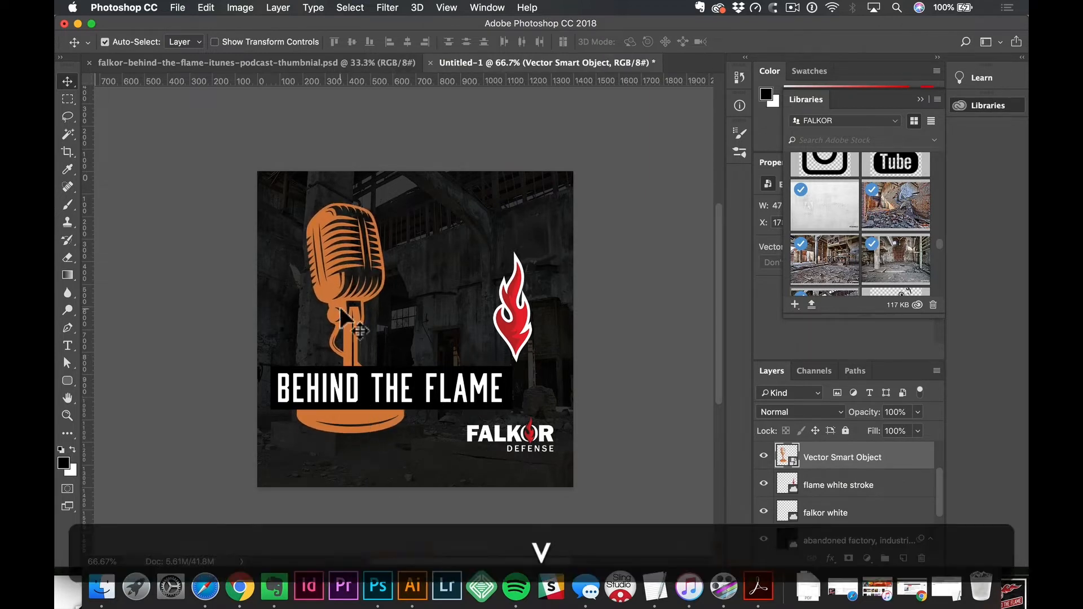
left_click_drag(344, 326, 347, 334)
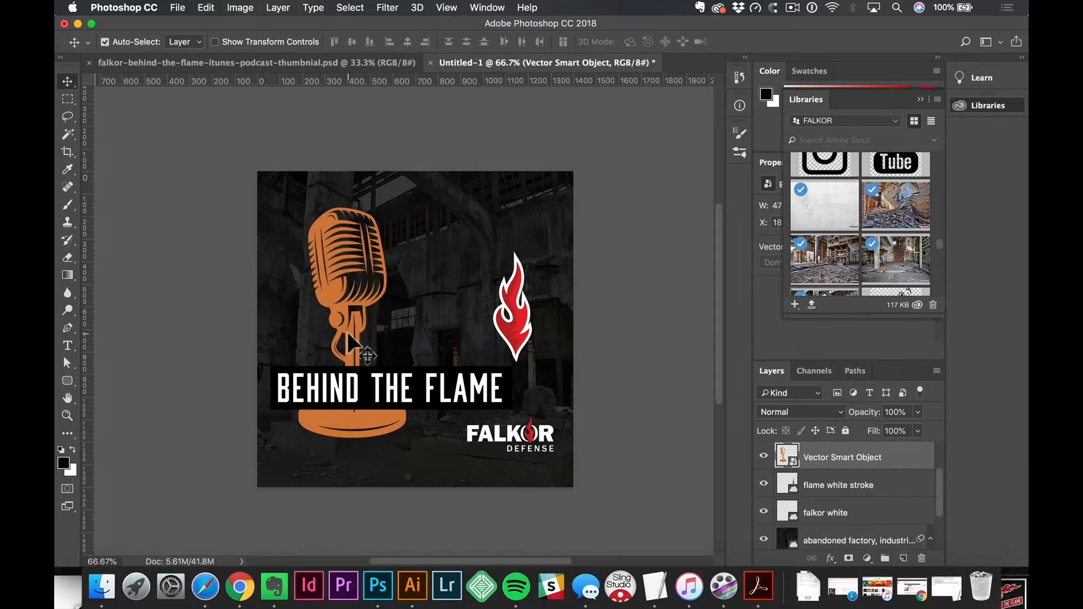
Step: Open the microphone smart object in Illustrator, draw a rectangle over its head and upper stand, and select both objects
double_click(798, 460)
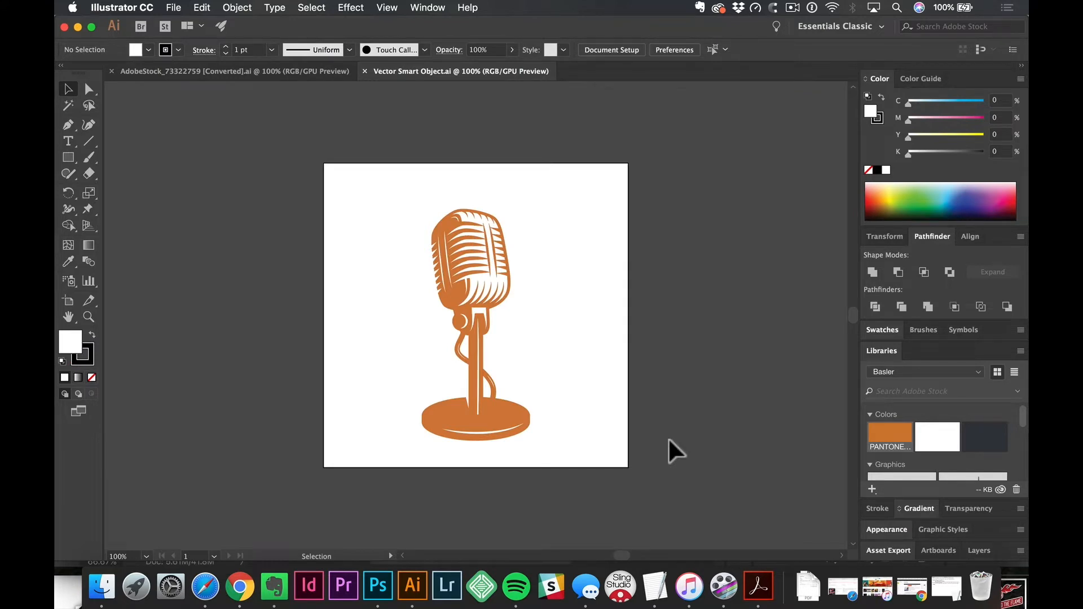
key("m")
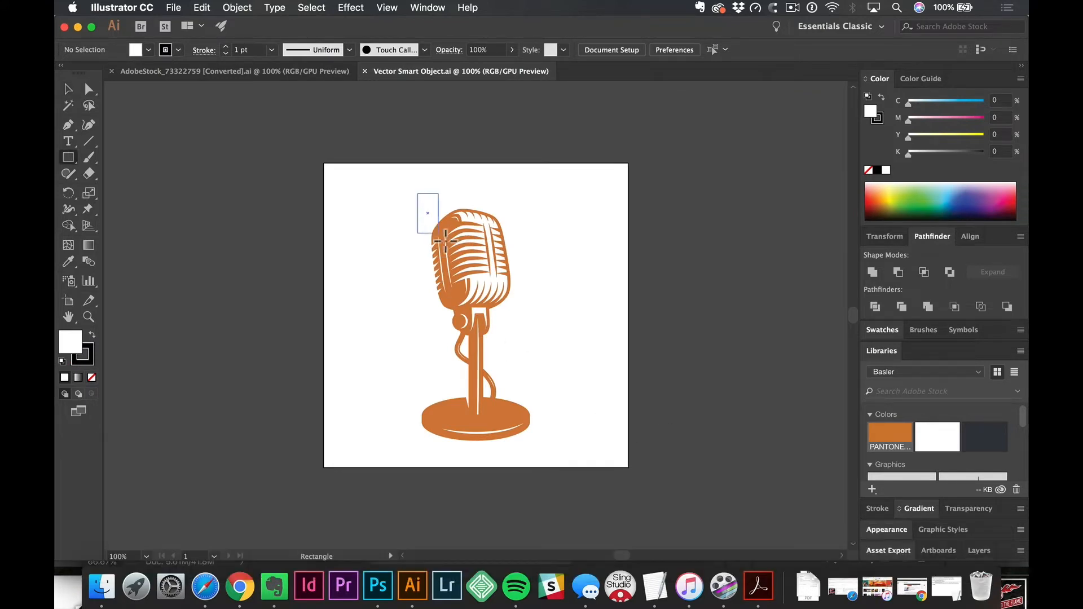
left_click_drag(507, 299, 520, 377)
key("v")
key("shift")
left_click(505, 424, "shift")
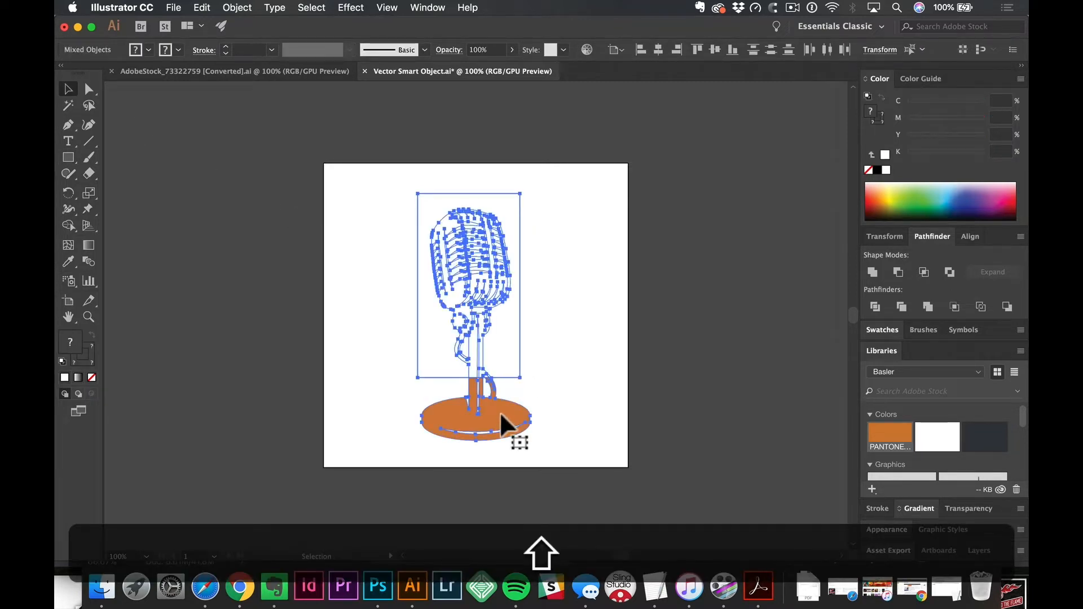
key("super")
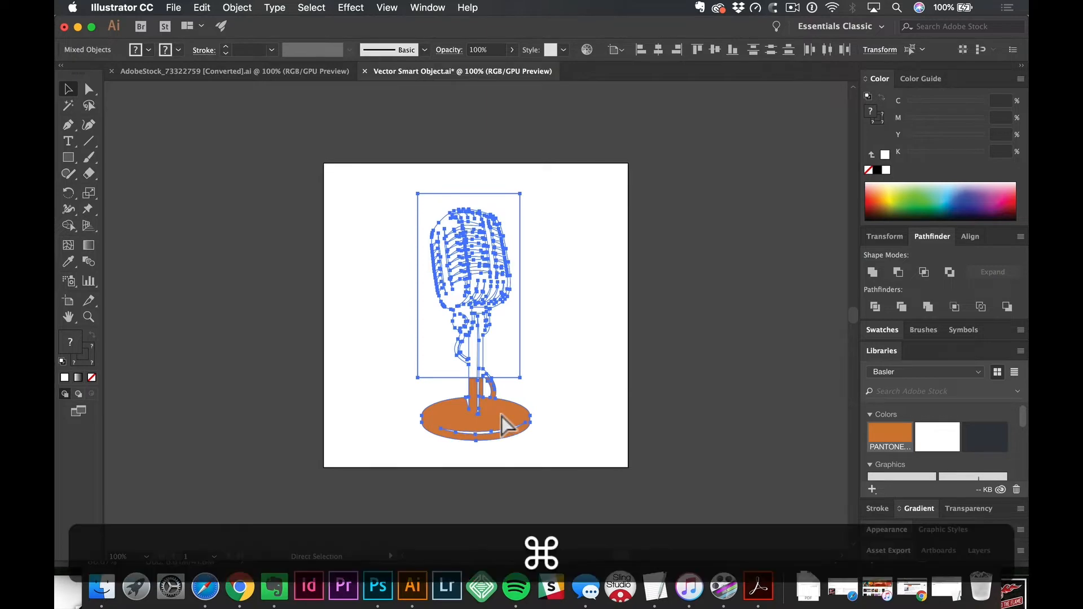
key("super+7")
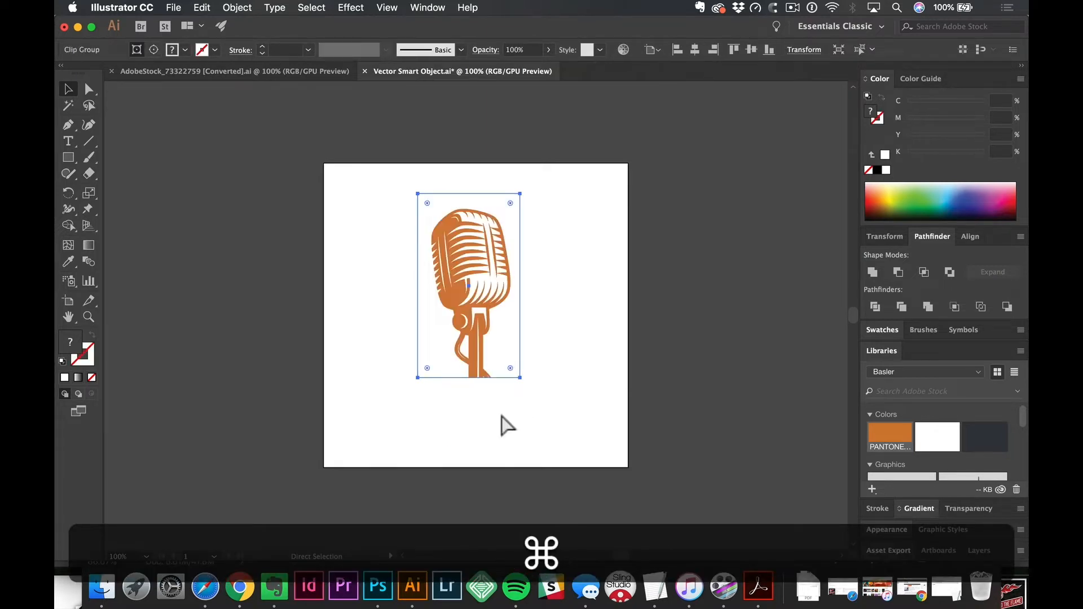
key("super+z")
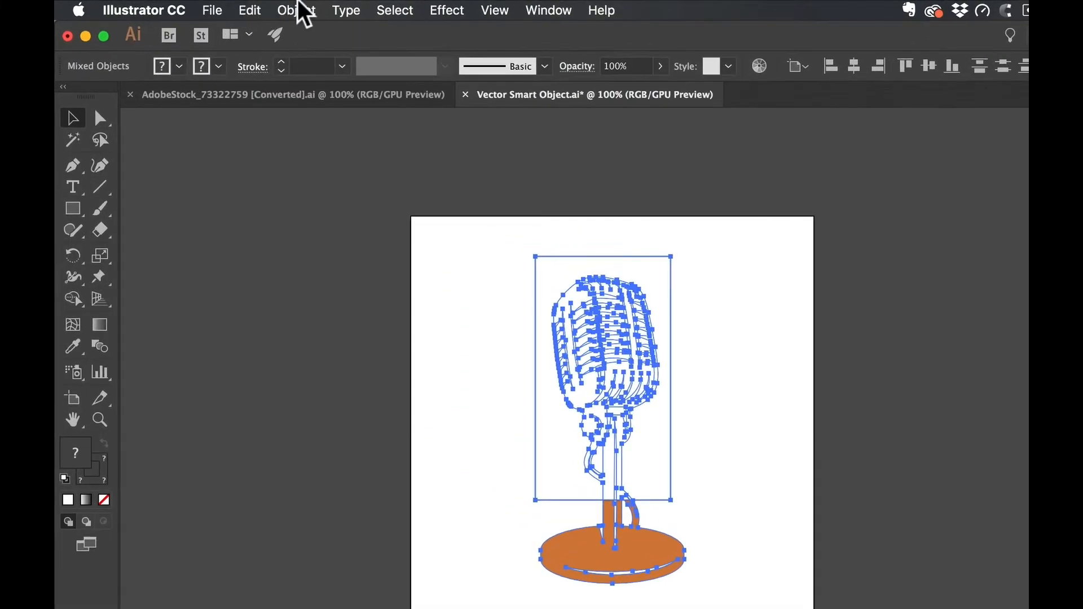
Step: Search the application help for "mask", make a clipping mask that cuts off the microphone base, and save the smart object
left_click(249, 7)
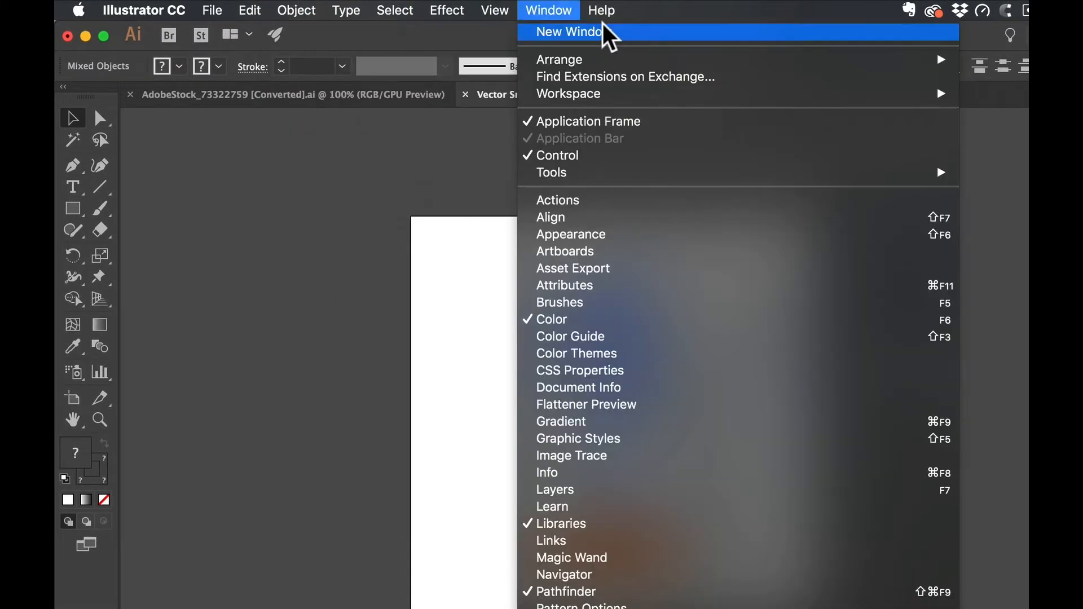
mouse_move(599, 8)
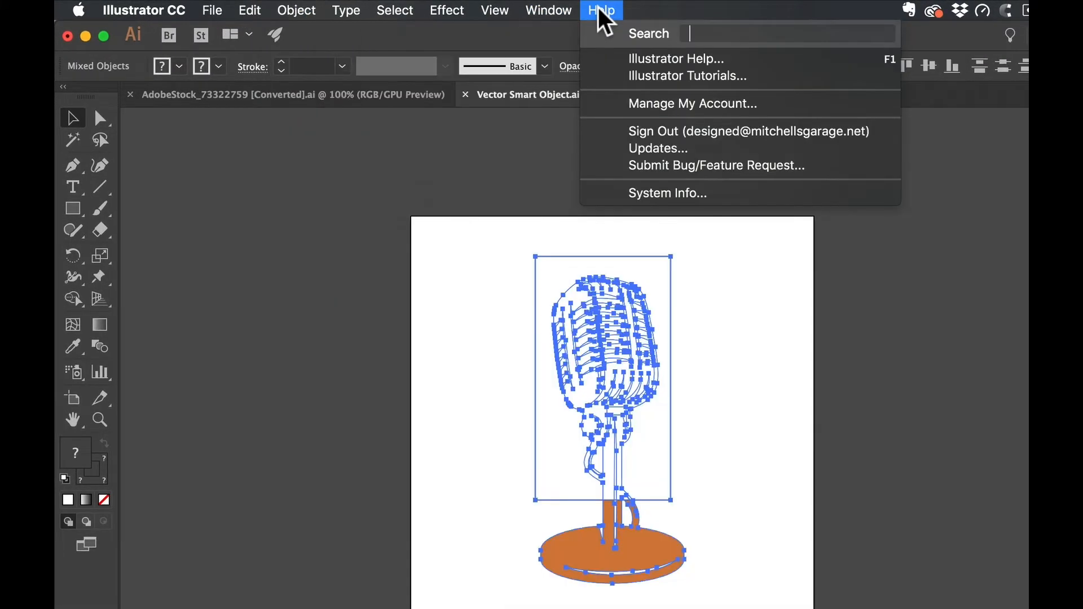
type("mask")
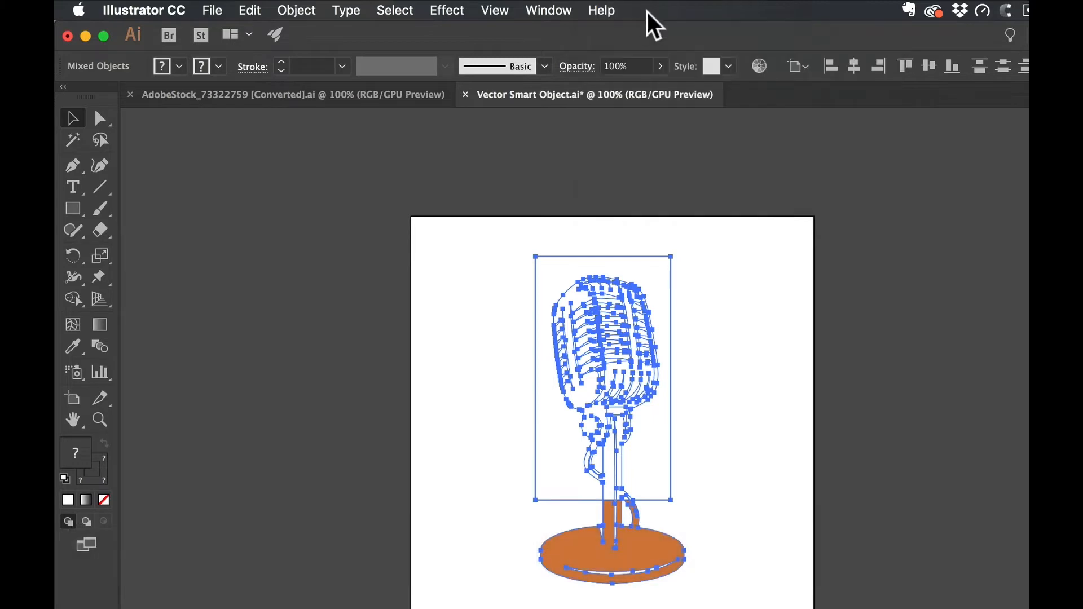
mouse_move(725, 91)
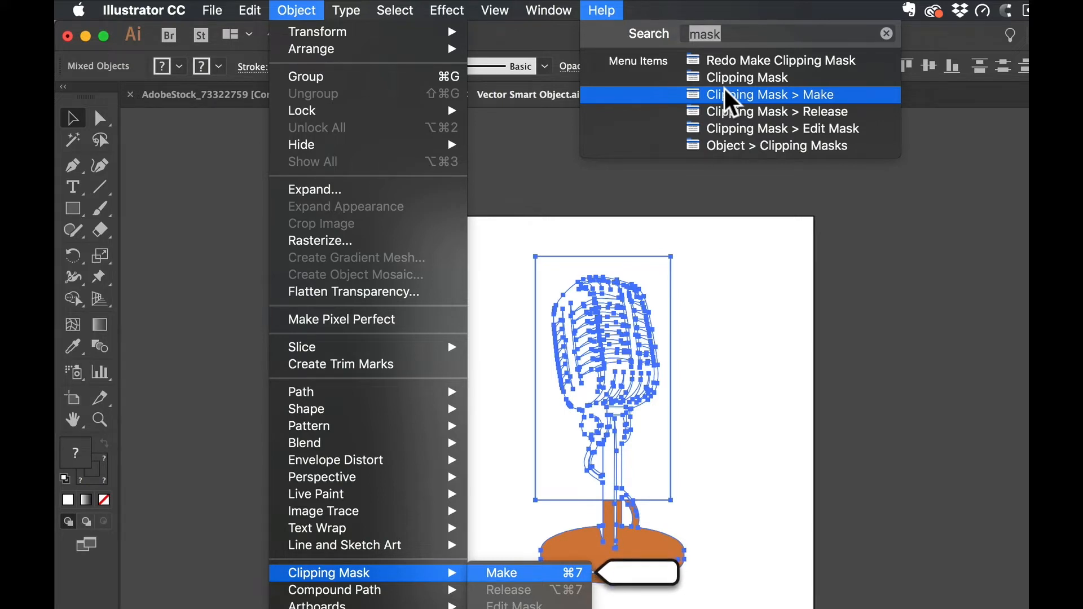
left_click(725, 92)
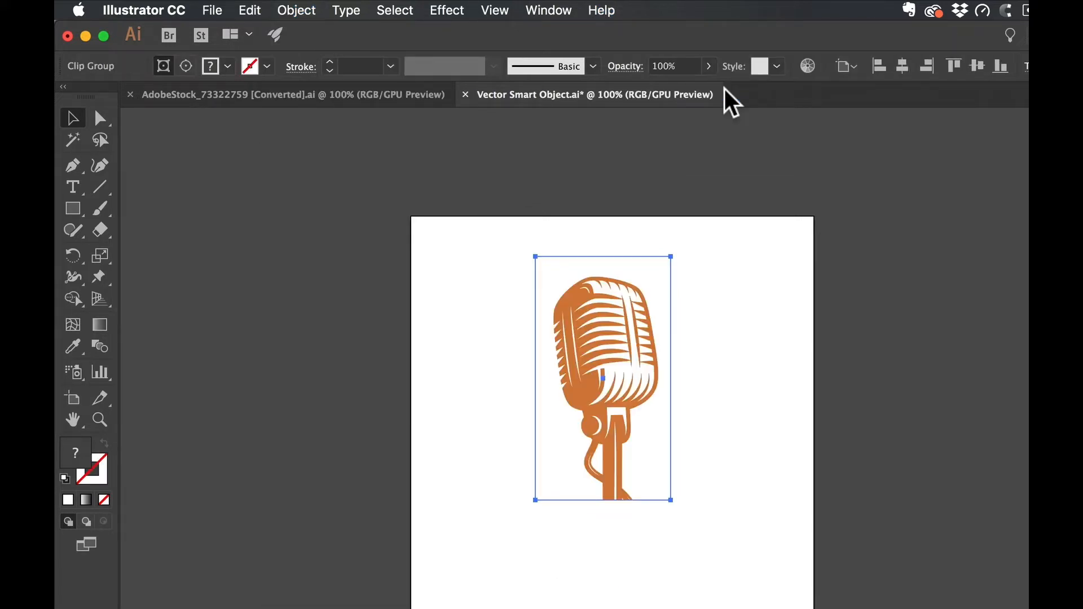
left_click(742, 293)
key("super+s")
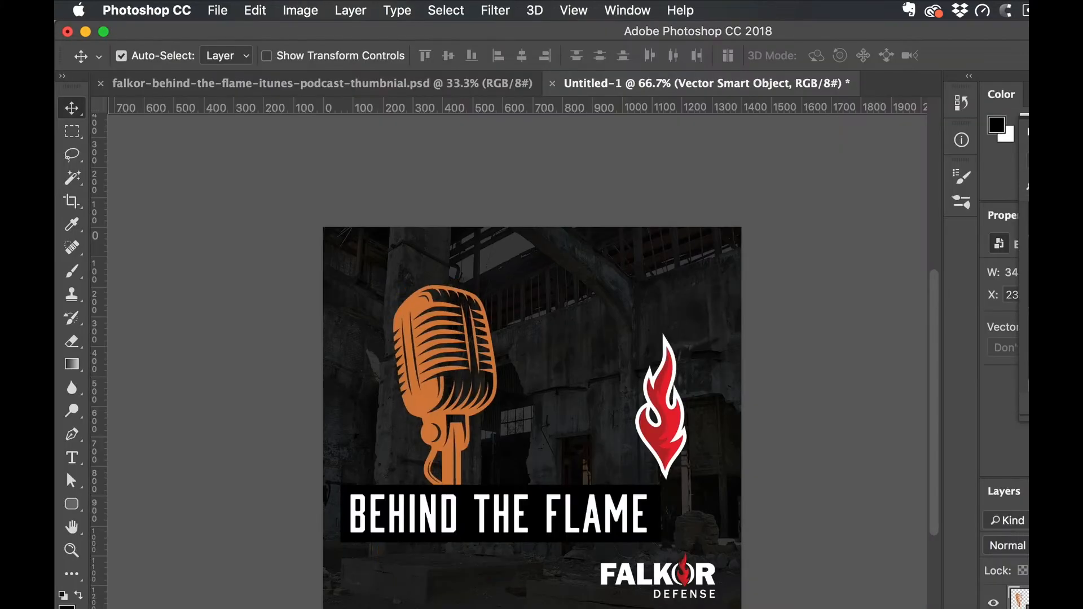
Step: Add a Stroke effect to the microphone layer in Photoshop and set the stroke color to white, ffffff
key("v")
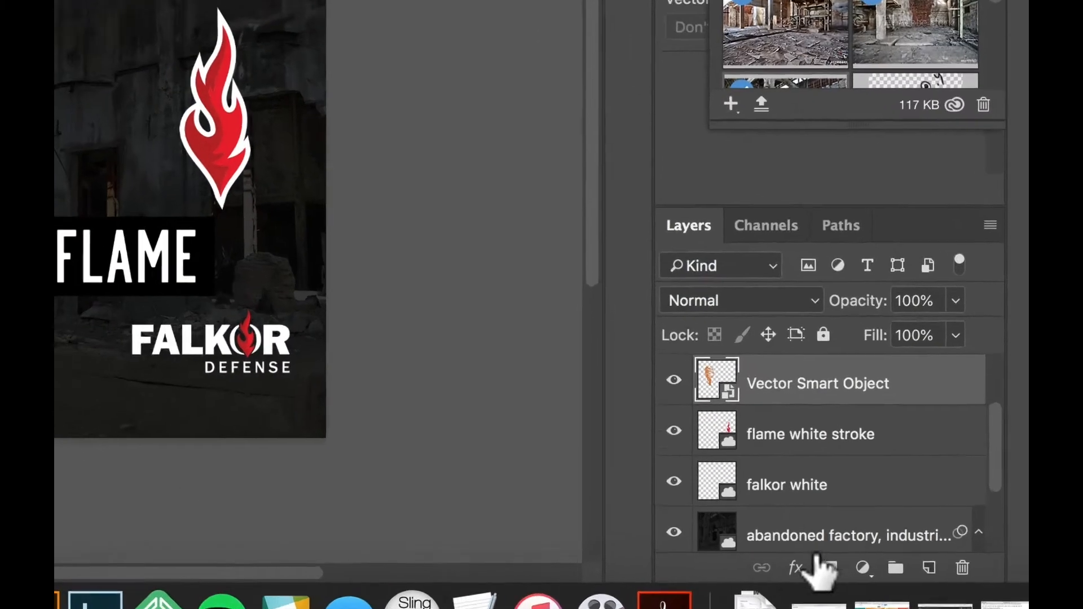
left_click(874, 570)
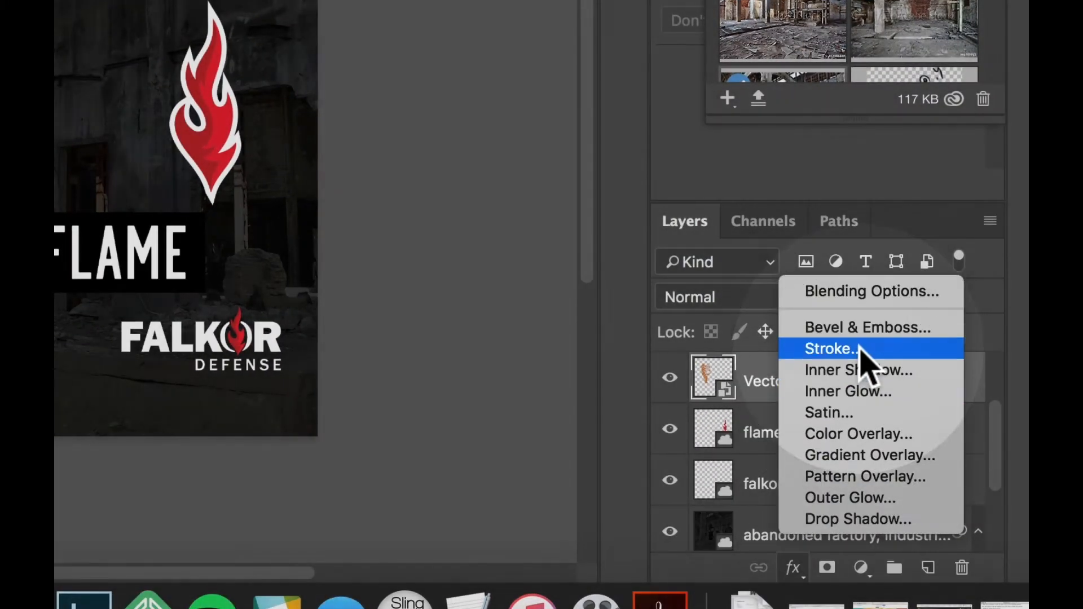
left_click(859, 350)
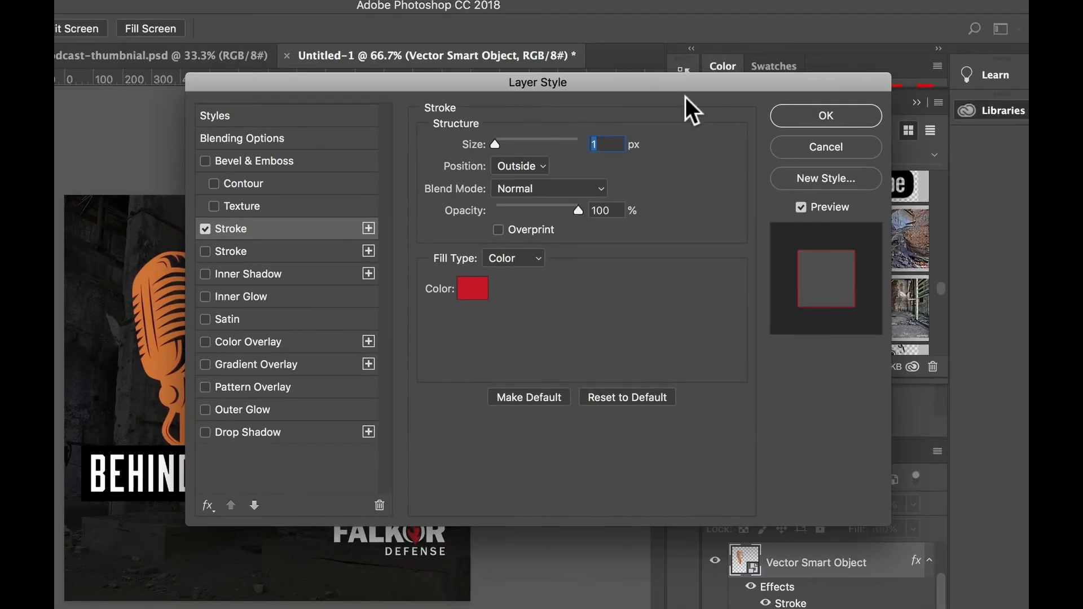
left_click_drag(683, 83, 922, 69)
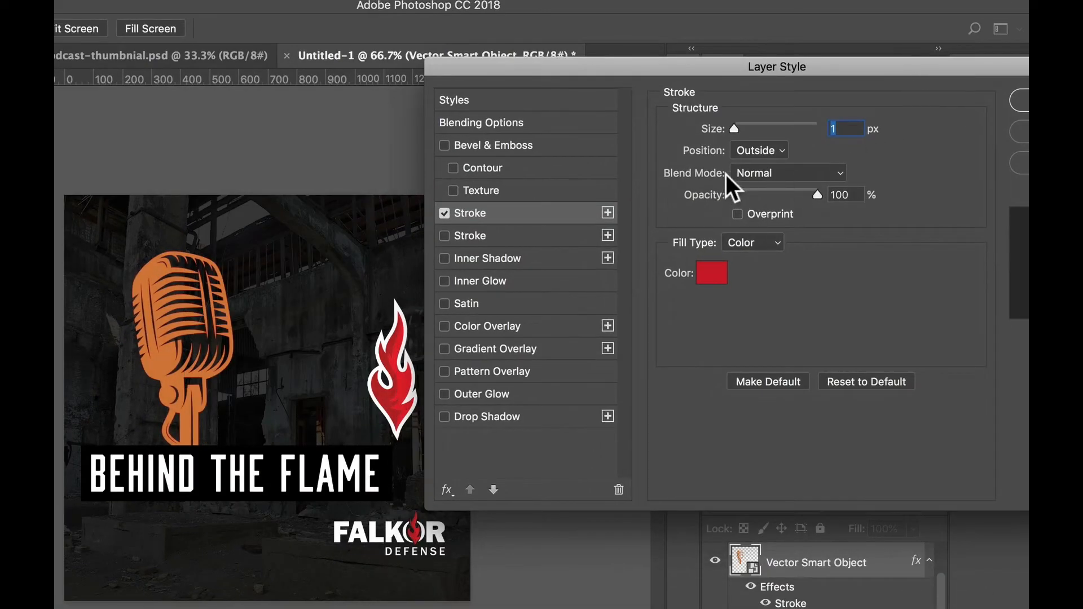
left_click(711, 273)
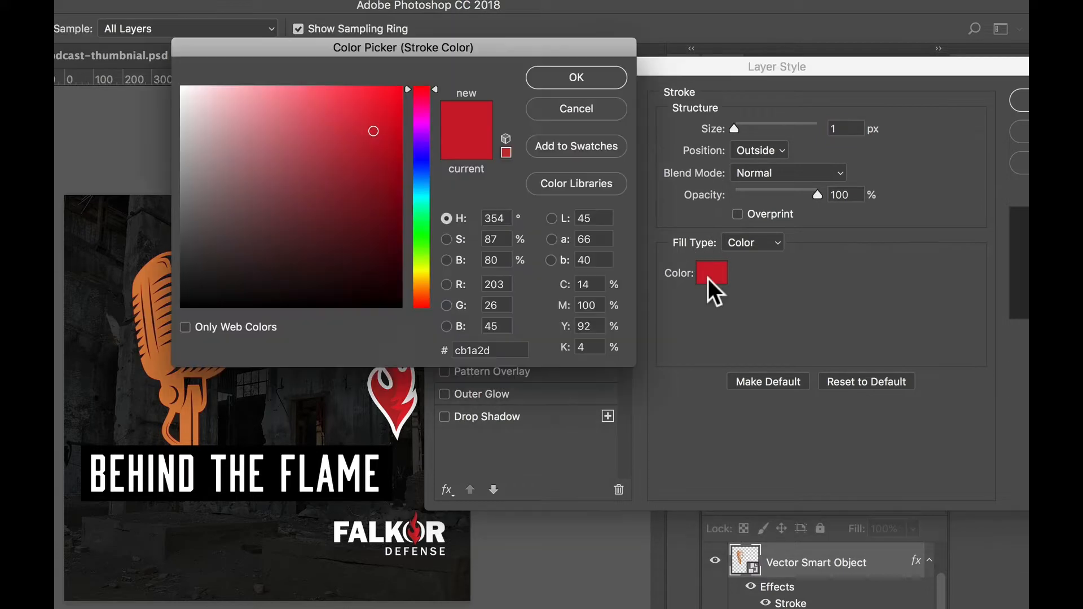
type("ffffff")
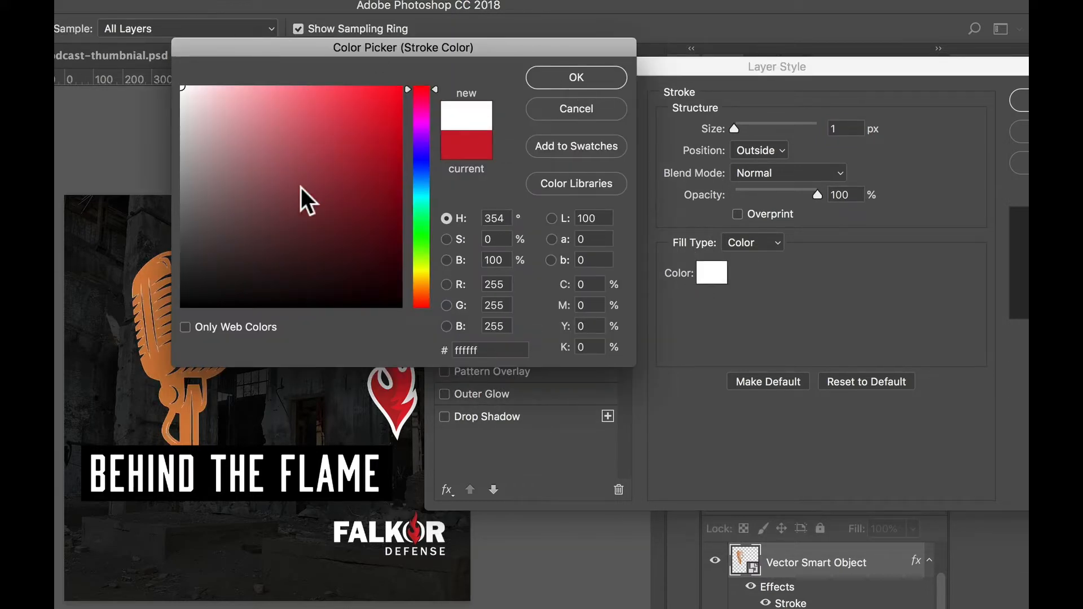
left_click_drag(295, 185, 146, 40)
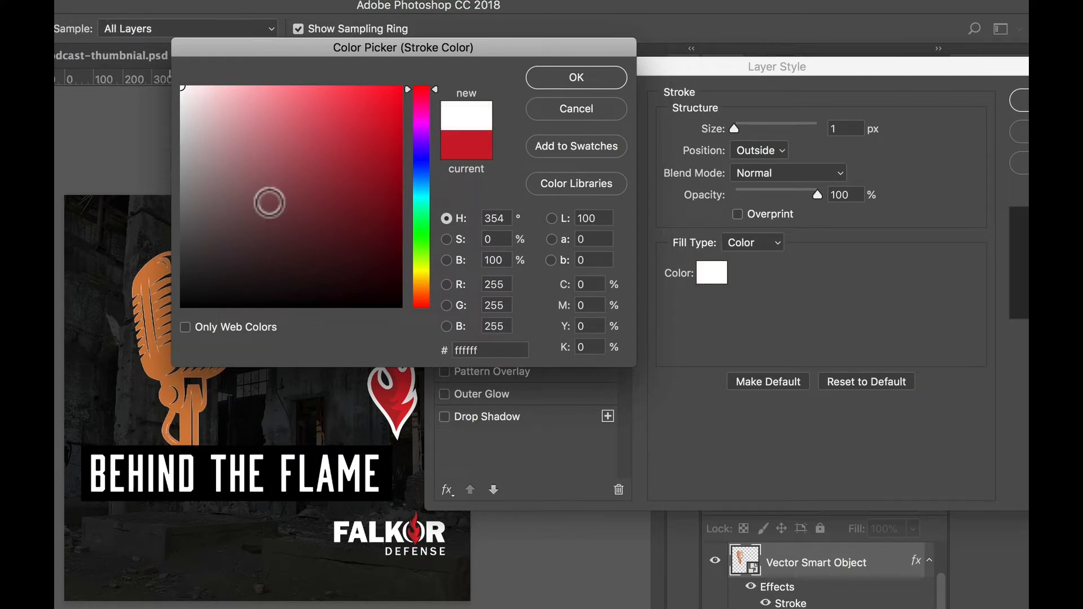
left_click(567, 77)
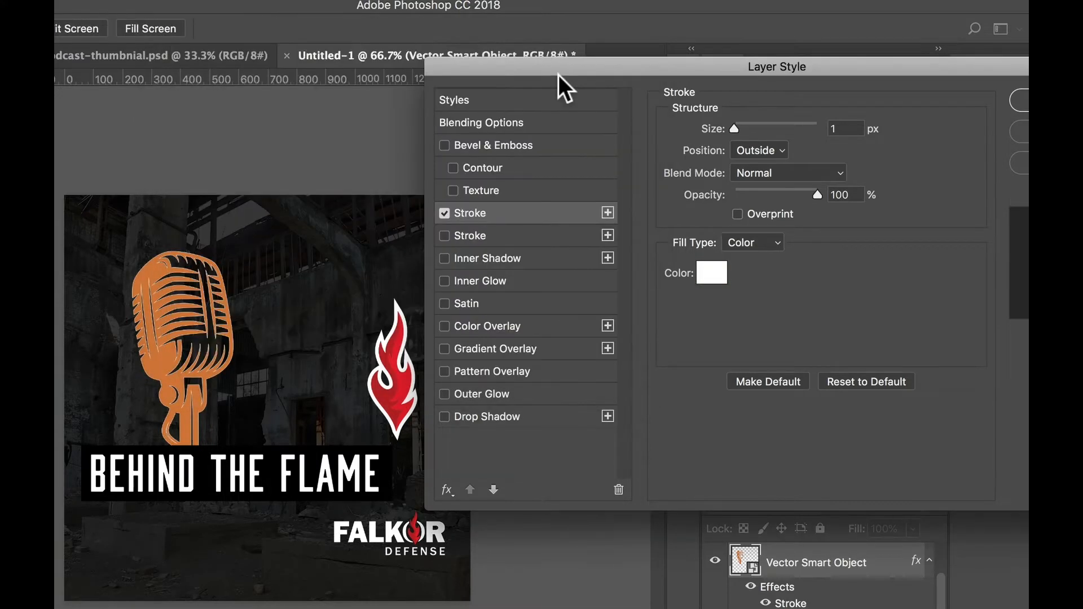
Step: Set the microphone's stroke size to 24 px and apply the layer style
left_click_drag(733, 126, 743, 123)
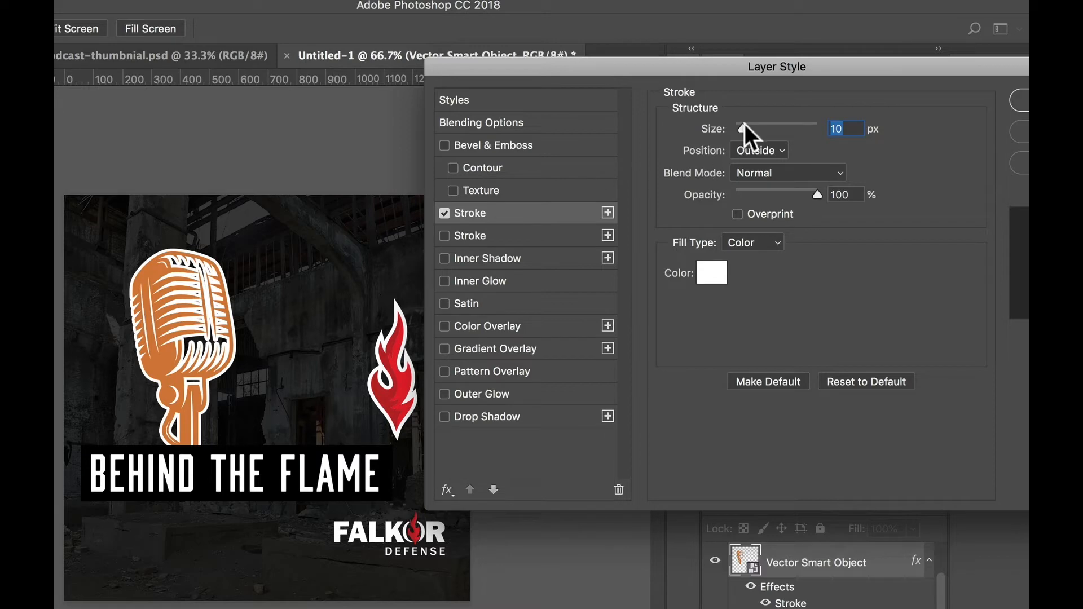
left_click_drag(739, 127, 747, 126)
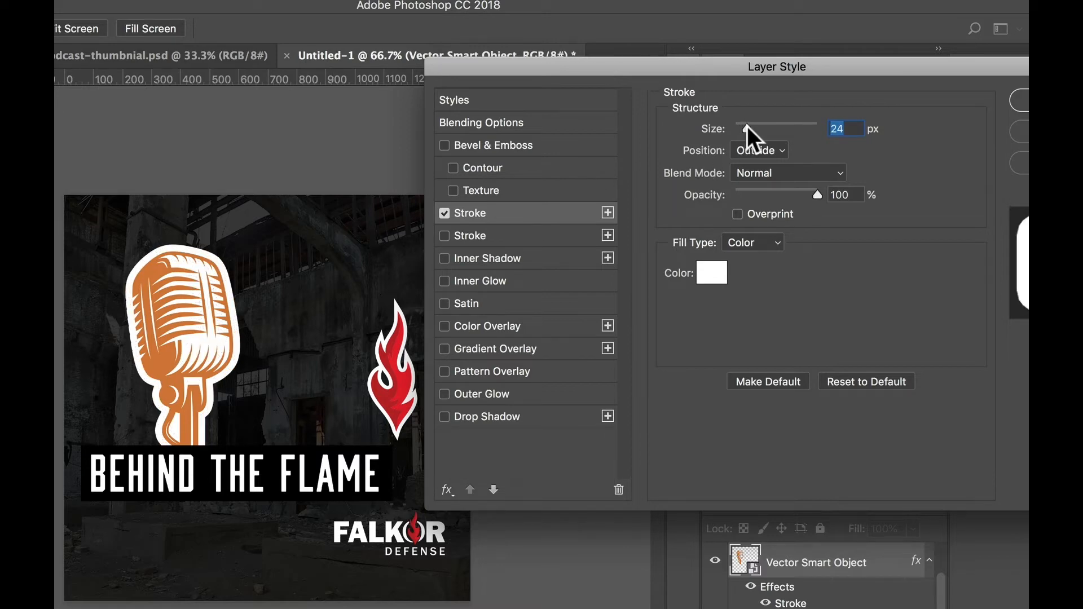
key("Return")
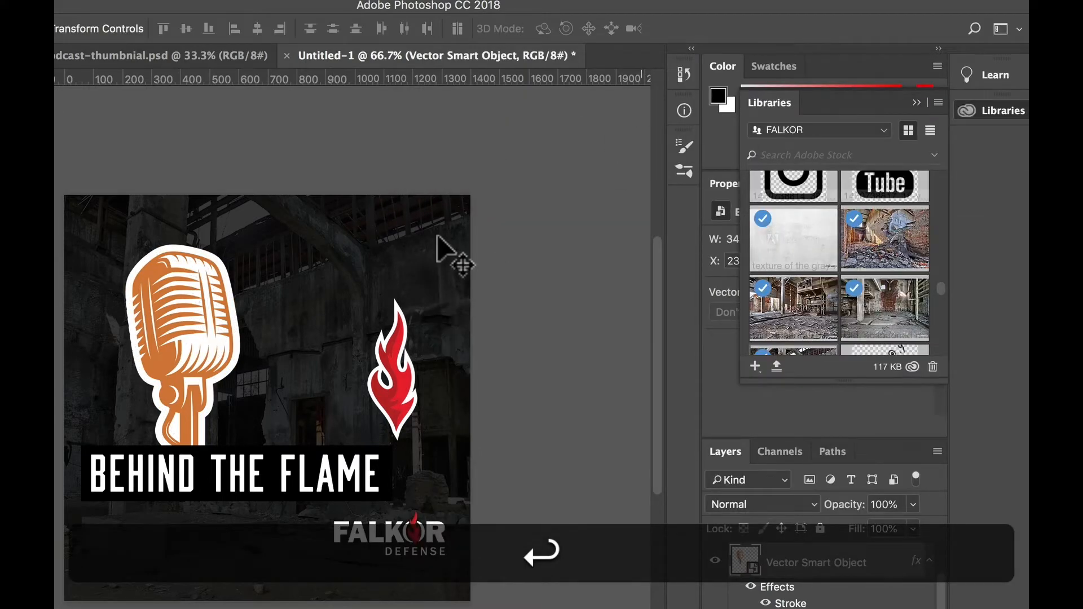
Step: Try duplicating the microphone's layer effects onto the black title bar's layer and undo it
left_click(215, 483, "super")
left_click(216, 483, "super")
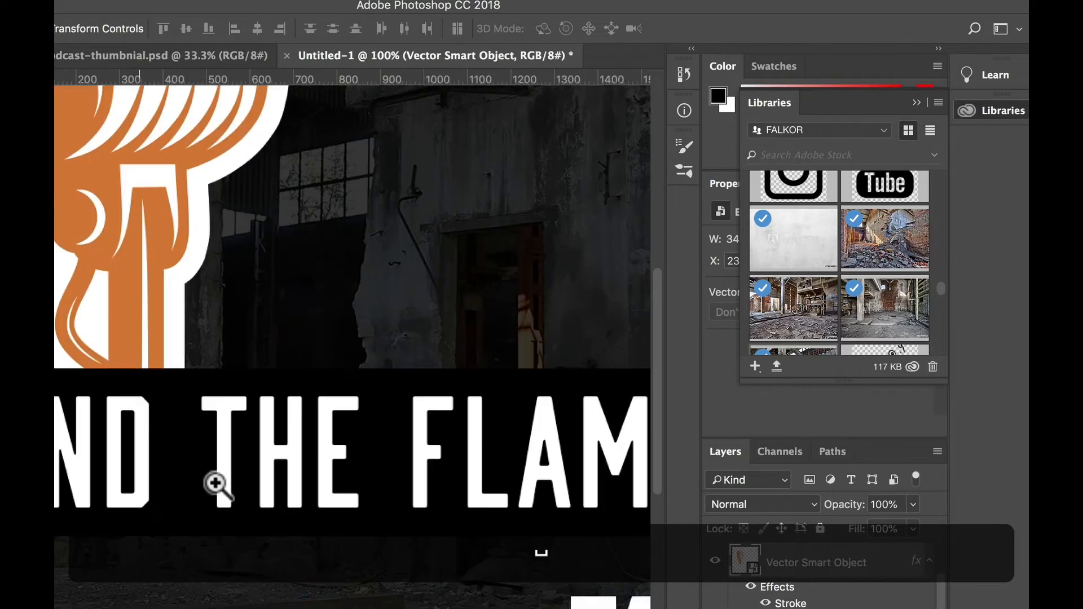
left_click(193, 445)
left_click(194, 446, "alt")
left_click(241, 360)
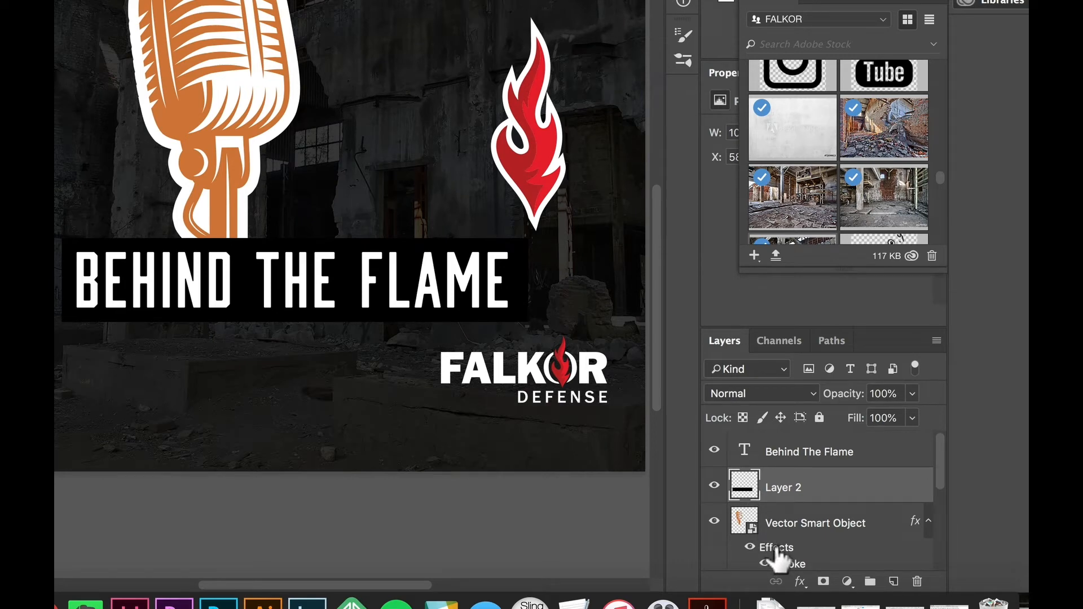
key("alt")
left_click_drag(783, 528, 794, 493)
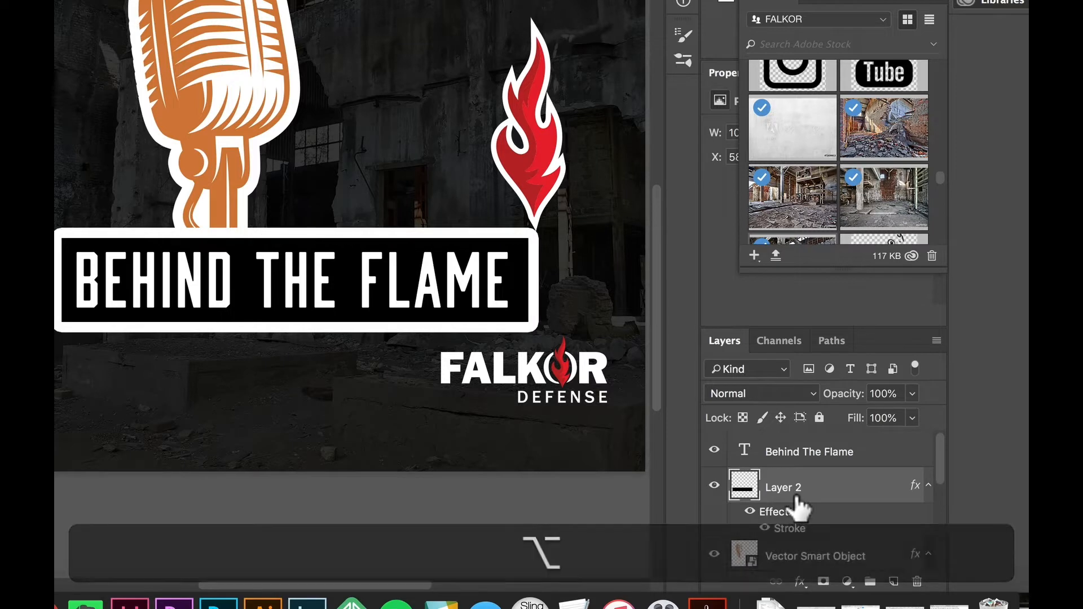
key("super+z")
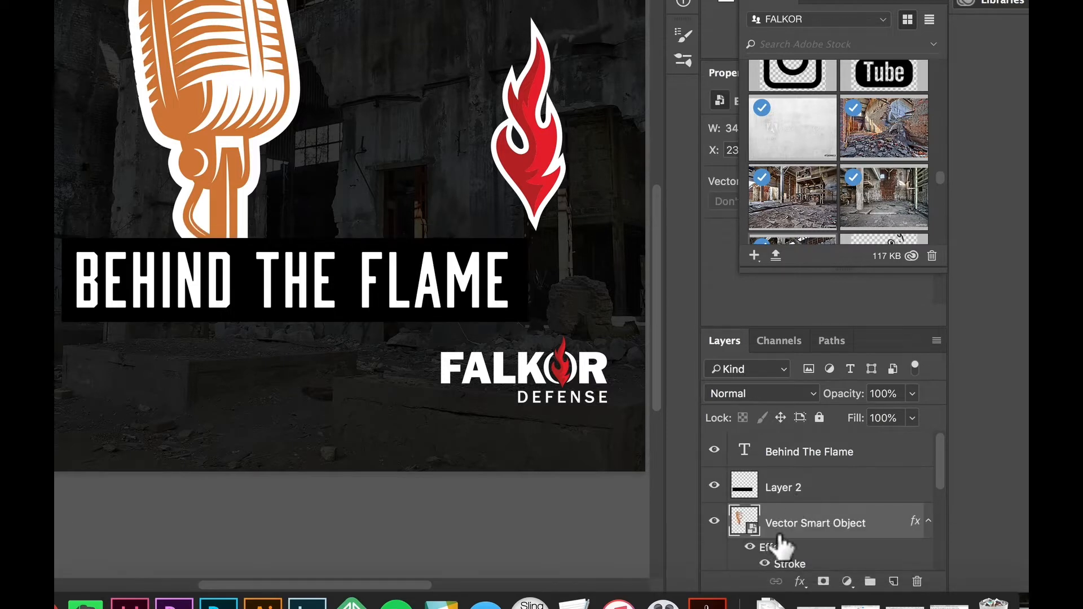
Step: Copy the microphone's layer style and paste it onto the black title bar's layer, Layer 2
left_click(798, 526, "ctrl")
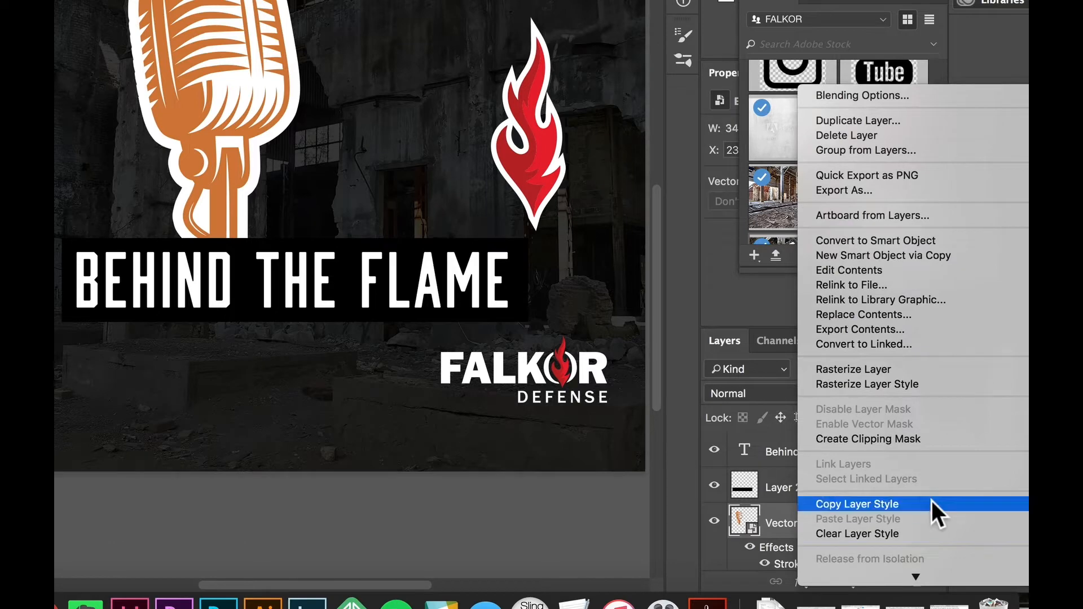
left_click(932, 504)
left_click(797, 488)
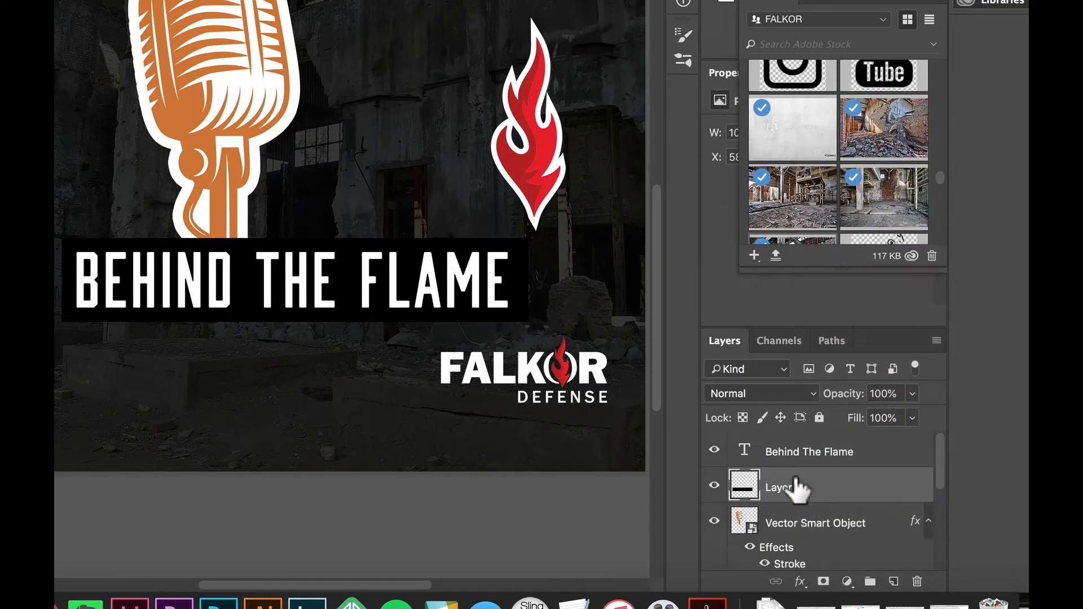
right_click(824, 486)
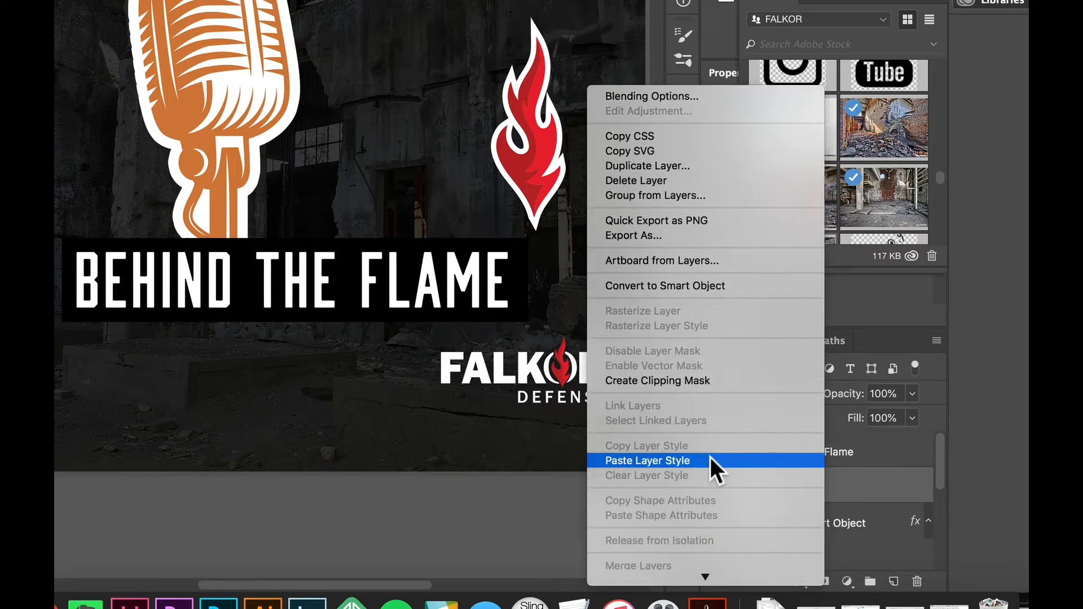
left_click(706, 457)
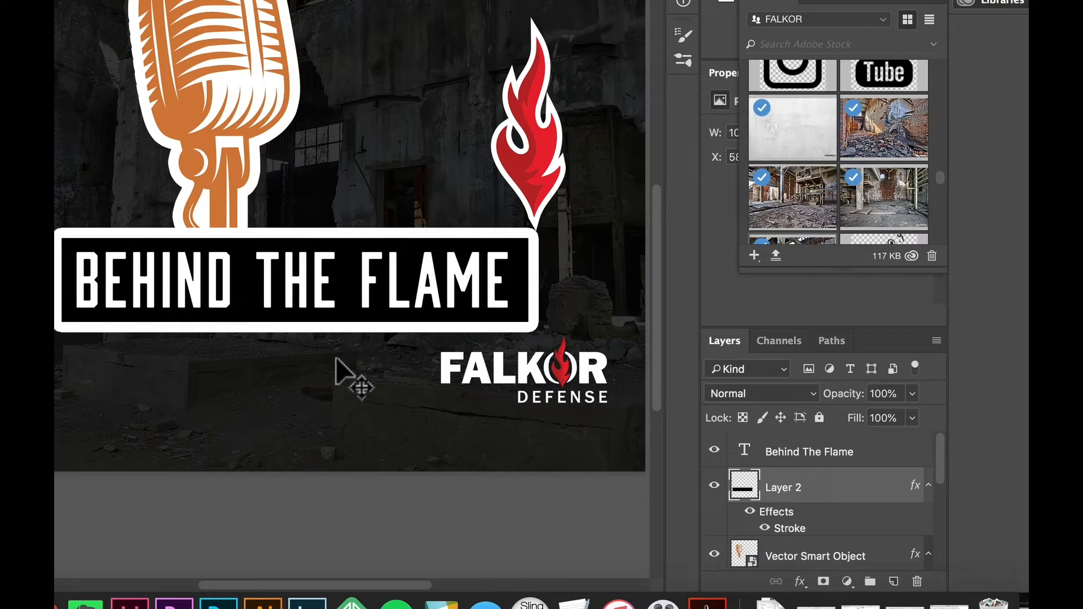
Step: Examine the finished podcast thumbnail document's layer structure, expanding Group 3 and Group 1 and toggling layer visibility to identify their contents
key("v")
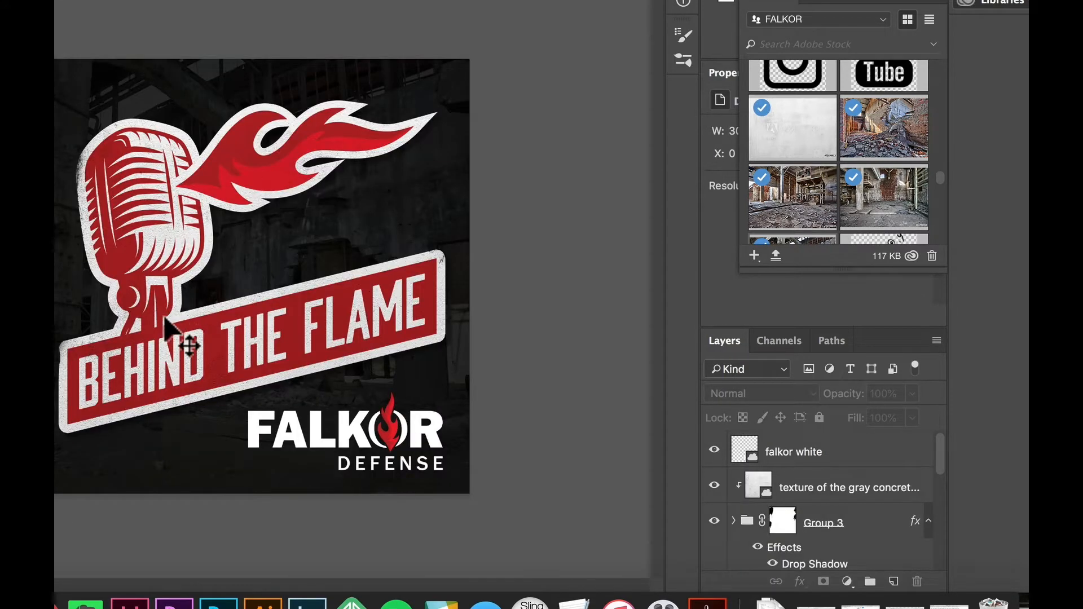
key("space")
left_click(111, 337)
left_click(555, 133)
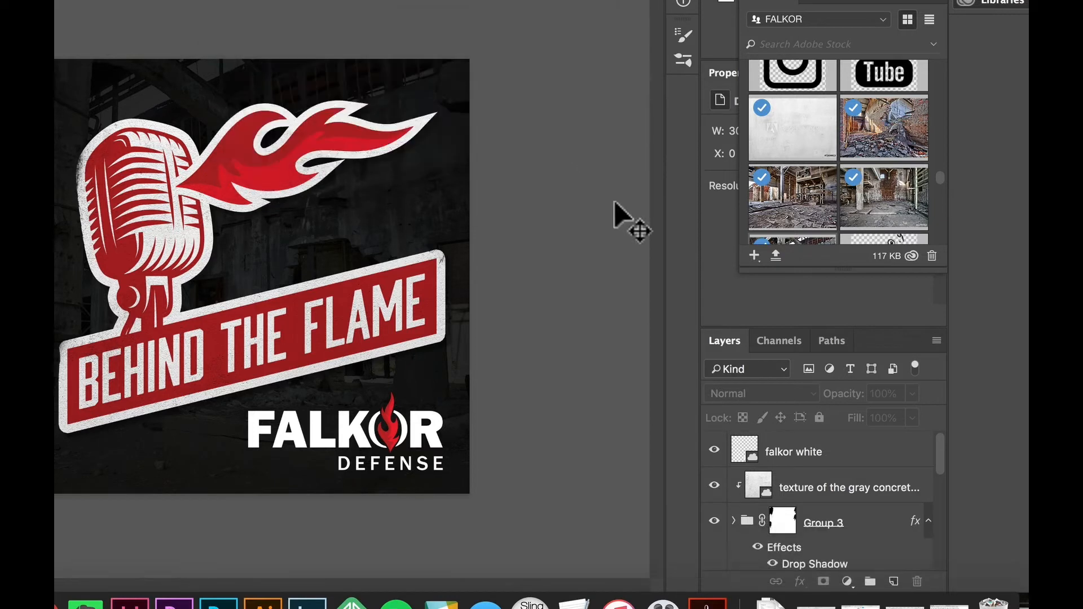
left_click(143, 236, "super")
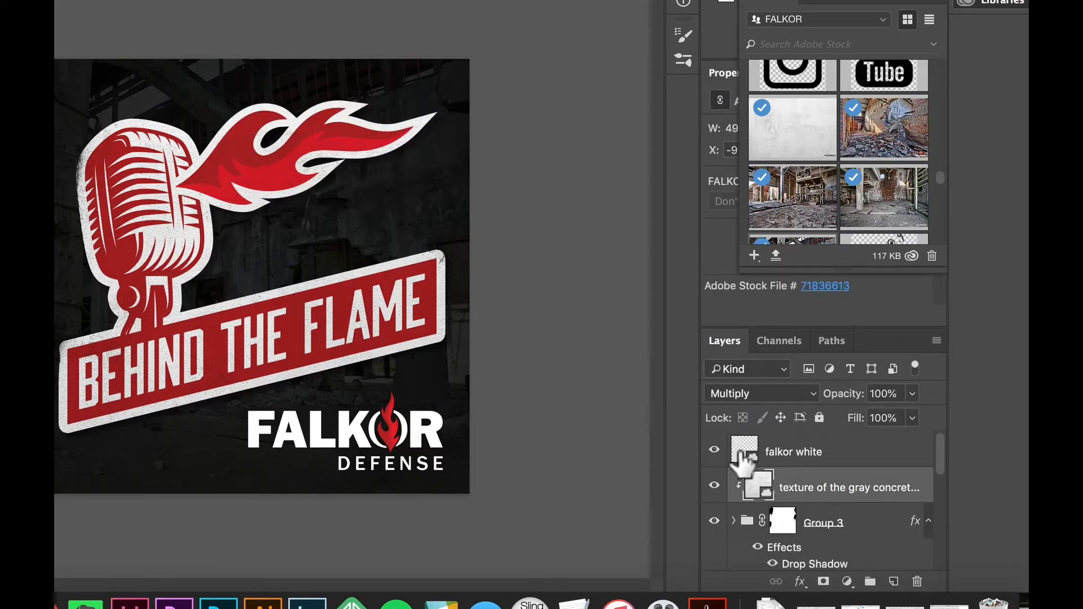
scroll(750, 484, "down", 3)
scroll(725, 501, "up", 2)
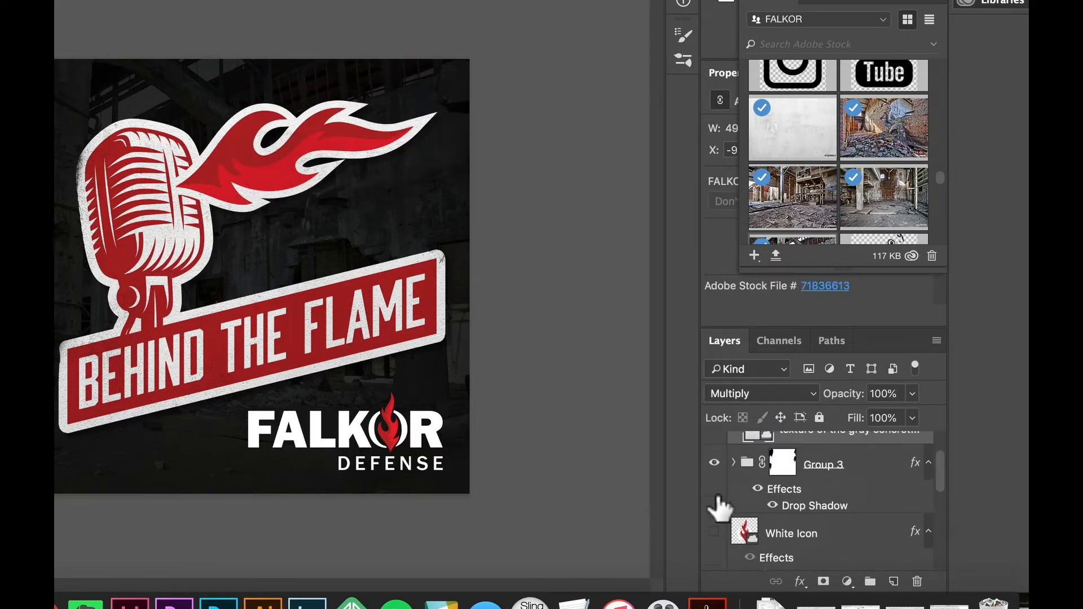
left_click(733, 462)
scroll(730, 502, "down", 1)
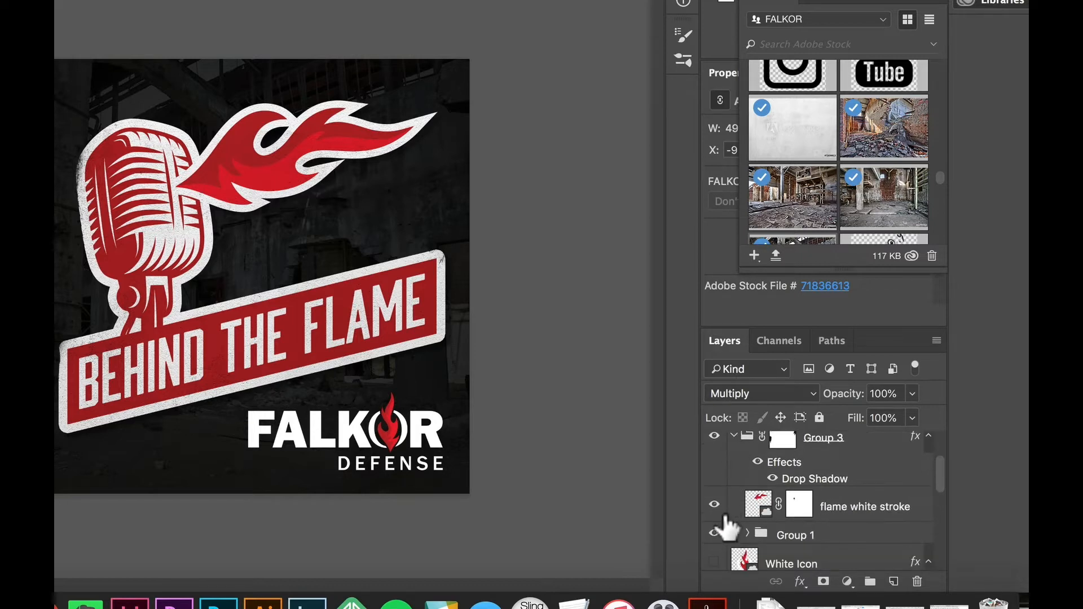
left_click(714, 507)
scroll(749, 496, "down", 2)
scroll(756, 513, "down", 1)
scroll(756, 490, "up", 1)
left_click(747, 471)
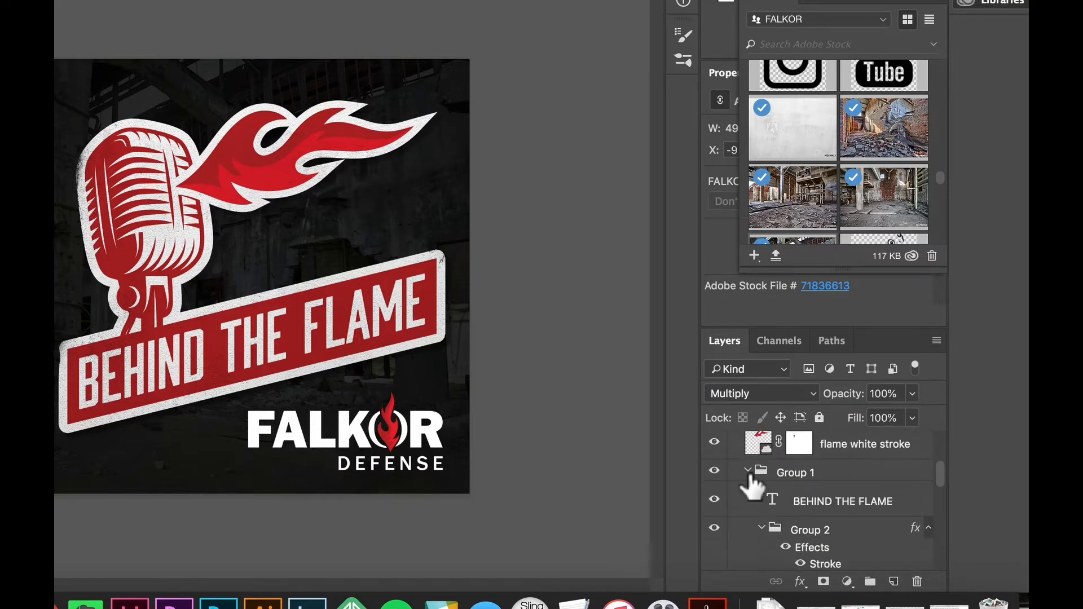
left_click(714, 533)
left_click(715, 534)
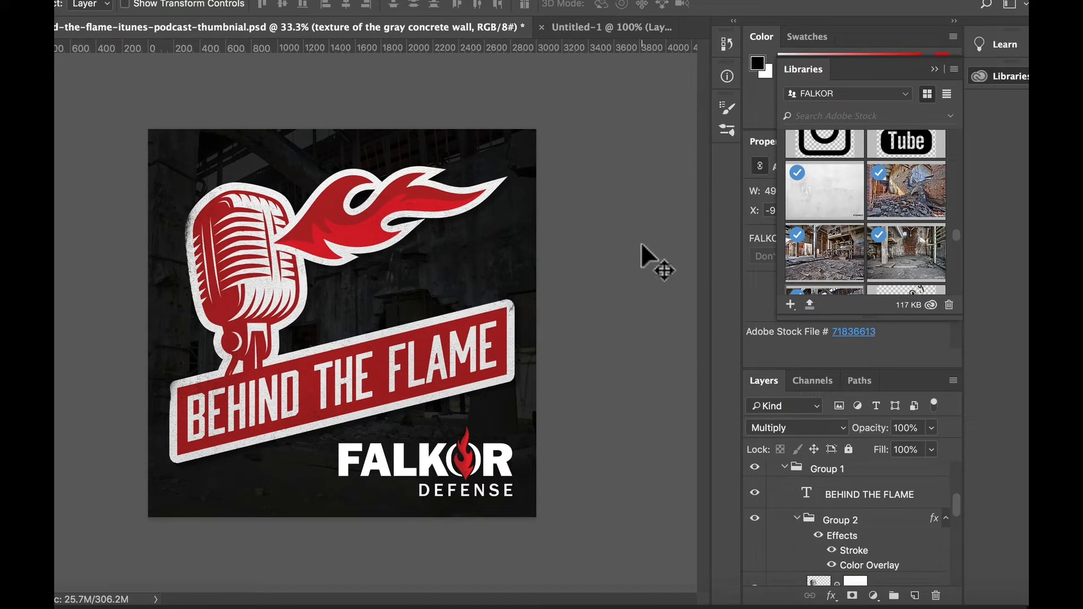
Step: In the Untitled-1 document, select the Behind The Flame text and its black bar together and start a free transform
left_click(566, 26)
key("v")
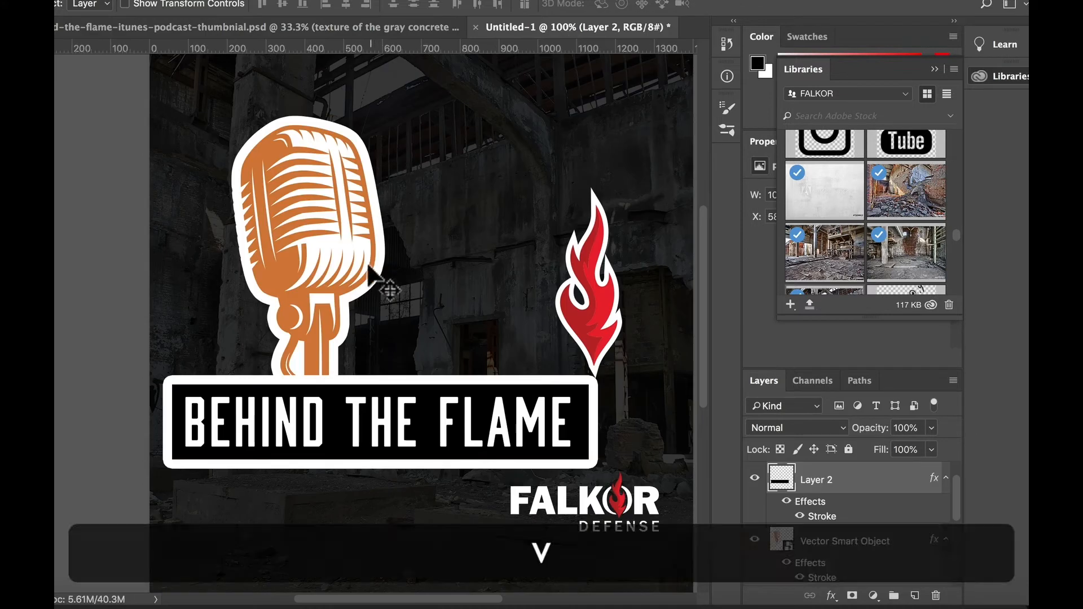
left_click(558, 410)
left_click(585, 396)
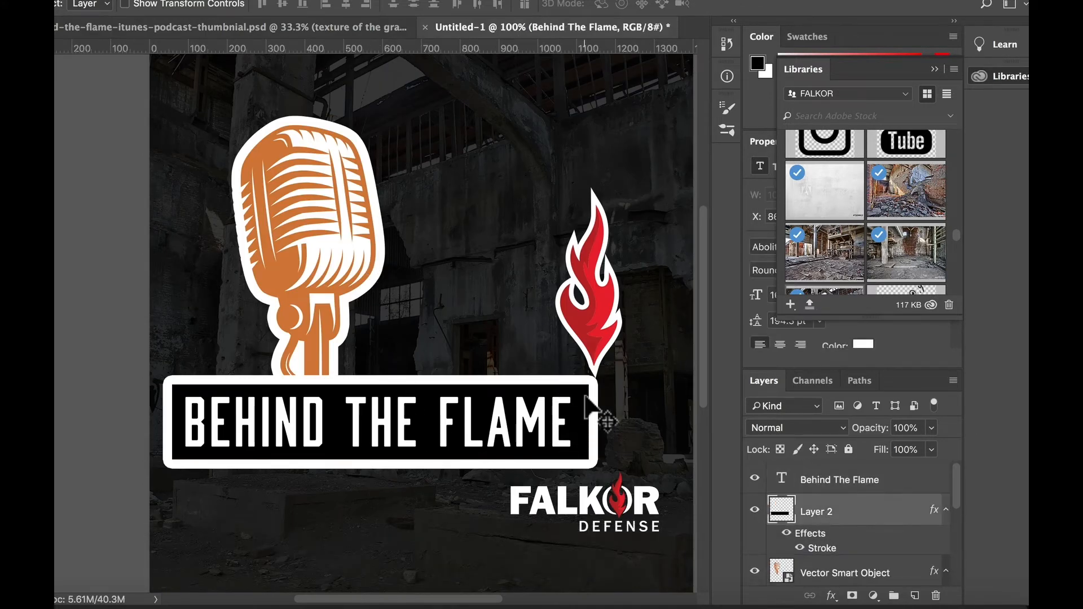
left_click(557, 426)
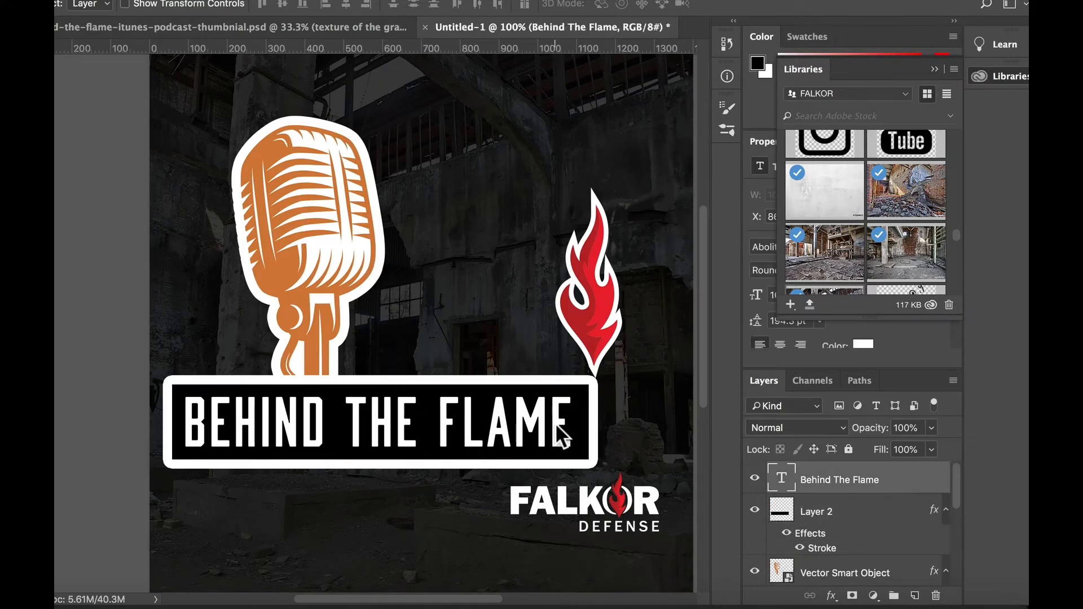
left_click(584, 406, "shift")
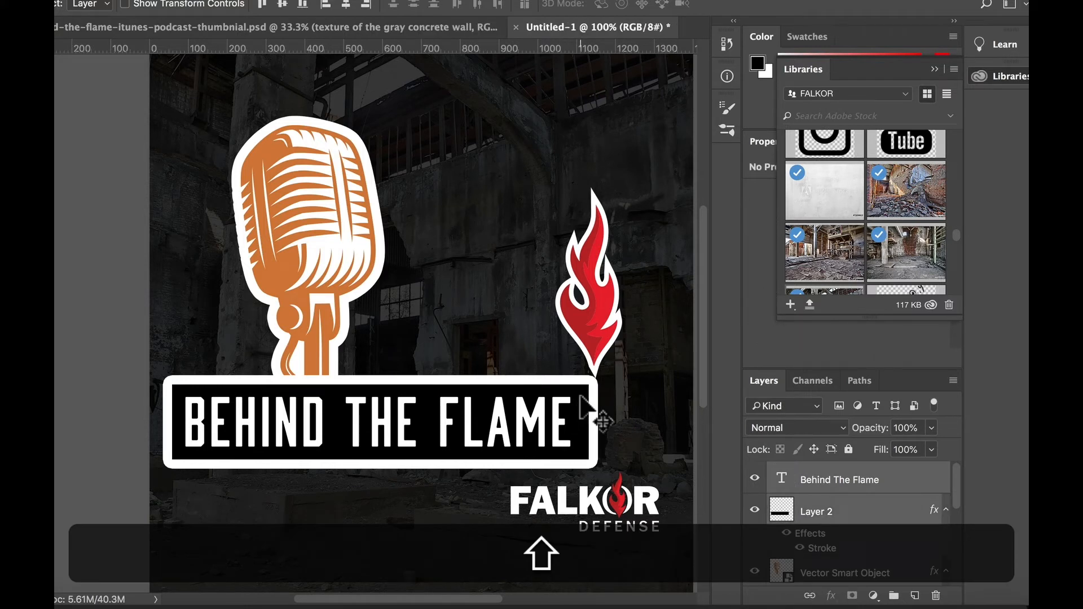
key("ctrl+t")
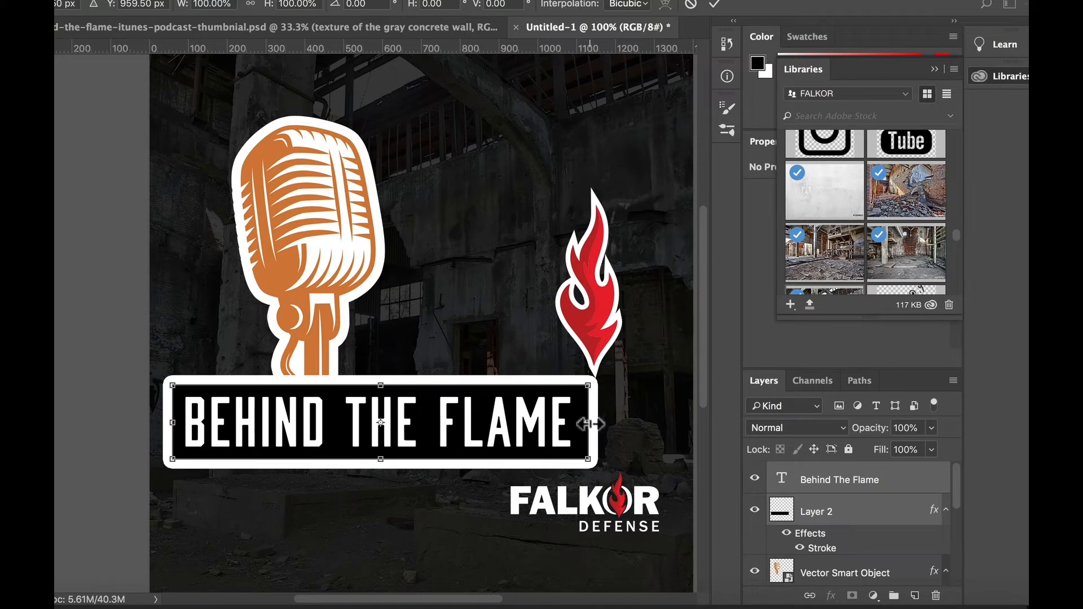
Step: Try skewing the title text and bar upward toward the end of the title, undoing each attempt
left_click_drag(589, 423, 590, 381)
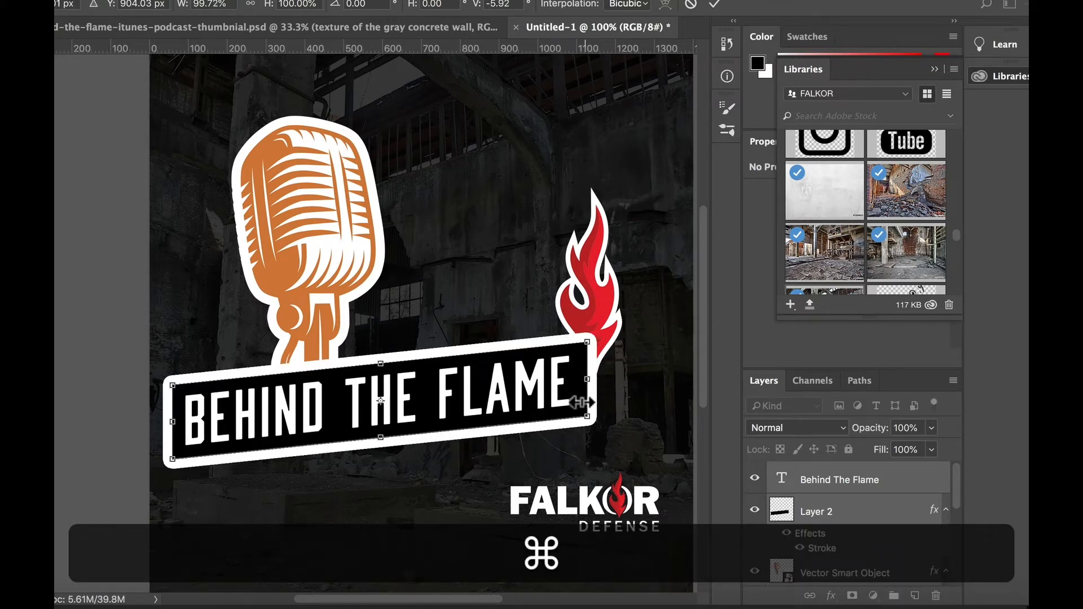
key("super+z")
mouse_move(589, 424)
left_mouse_down()
mouse_move(604, 389)
mouse_move(572, 401)
mouse_move(611, 428)
left_mouse_up()
key("super+z")
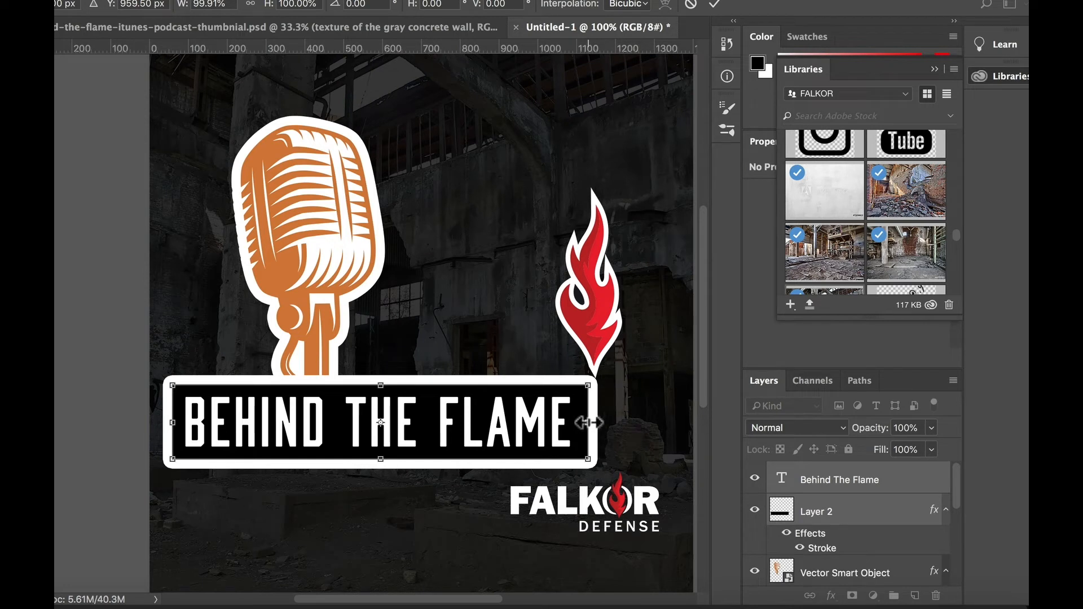
key("super")
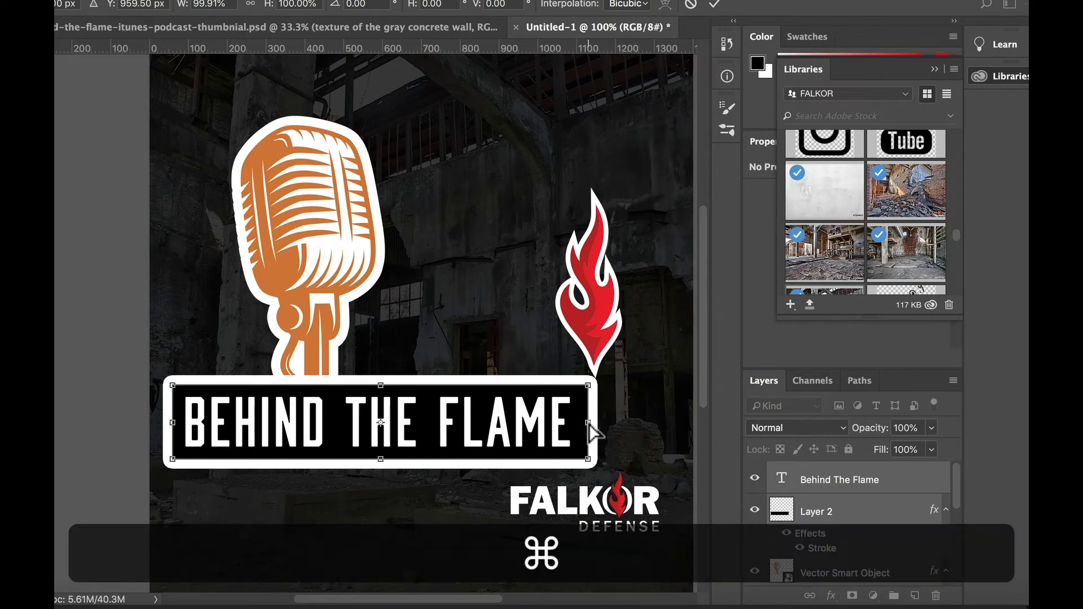
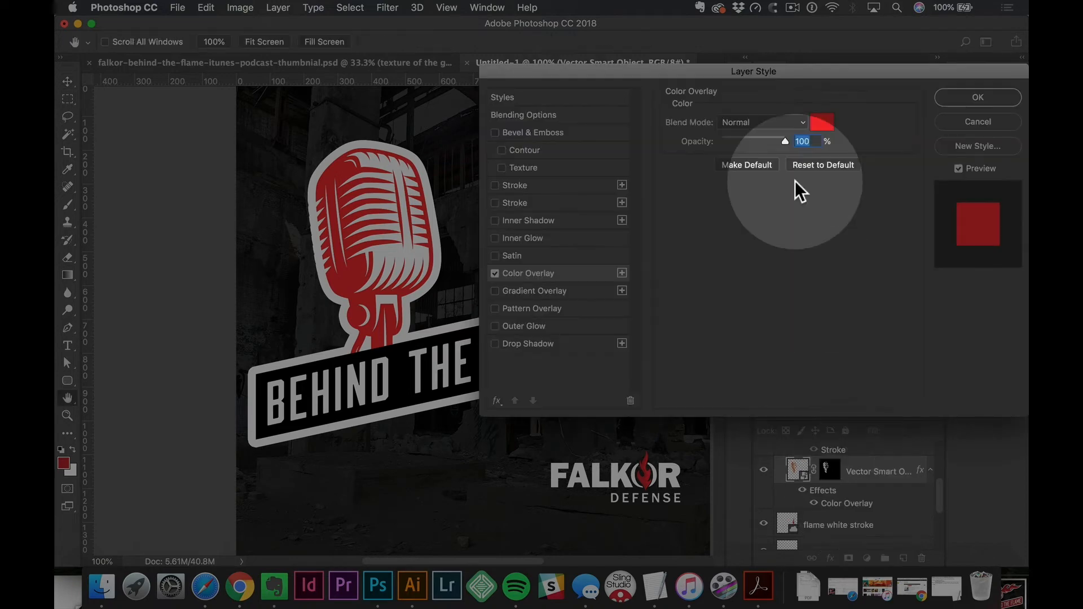
Step: Set the microphone's Color Overlay to dark red, bc2327, and apply the layer style
left_click(821, 121)
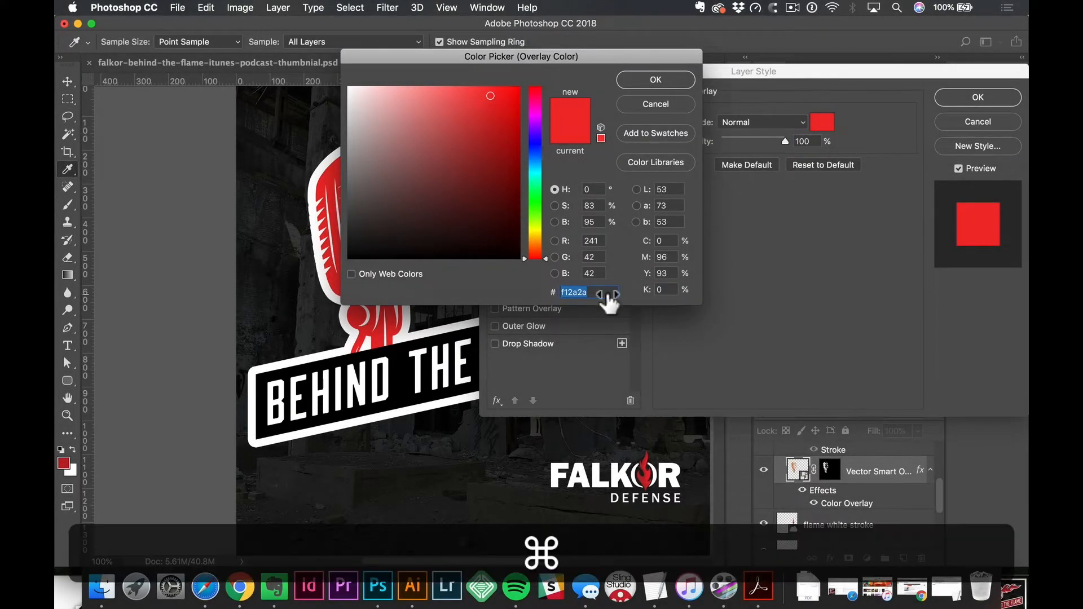
type("bc2327")
left_click(656, 79)
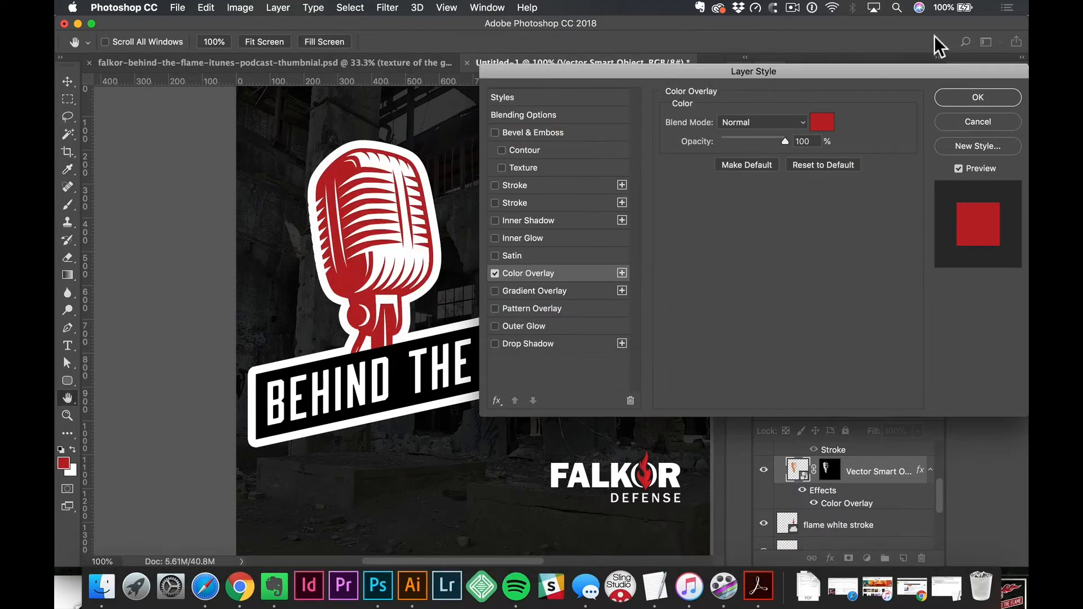
left_click(992, 93)
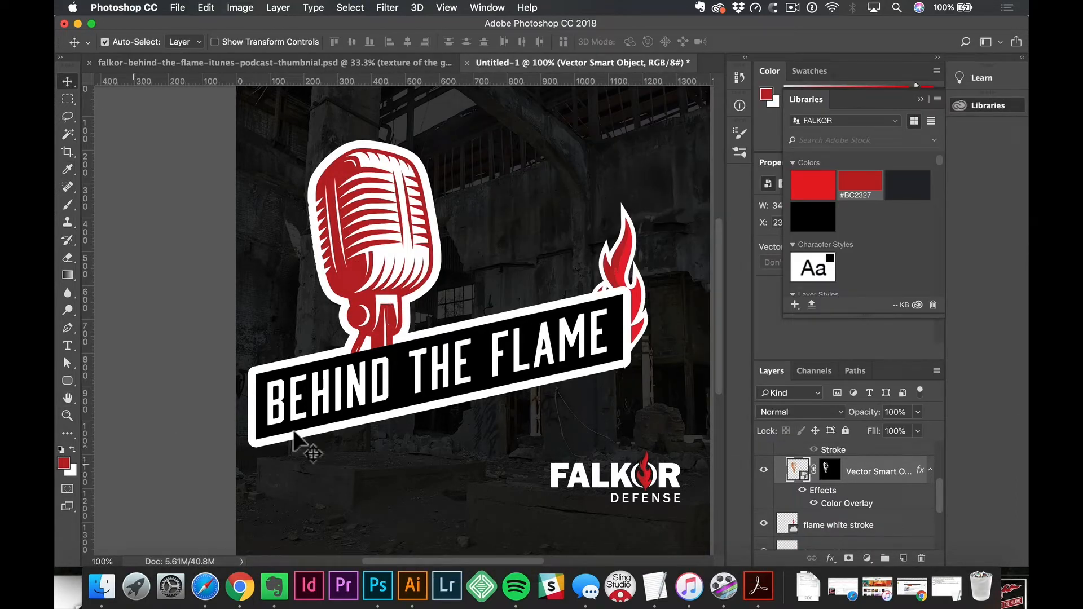
Step: Duplicate the microphone's Color Overlay effect onto the black title bar's layer, Layer 2
left_click(614, 307)
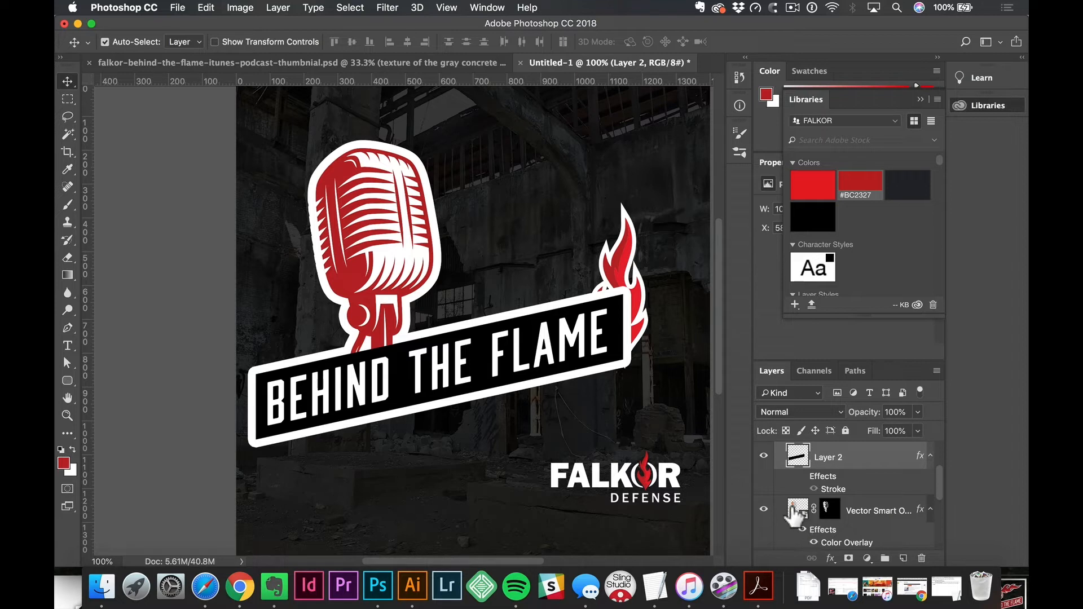
key("alt")
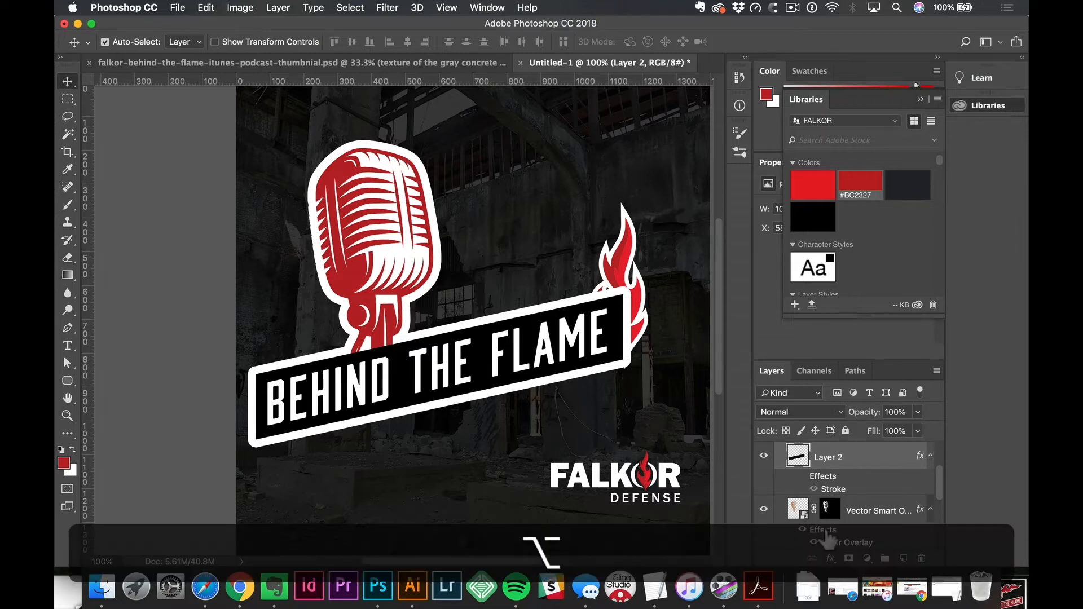
left_click_drag(827, 539, 835, 509)
left_click_drag(842, 466, 839, 467)
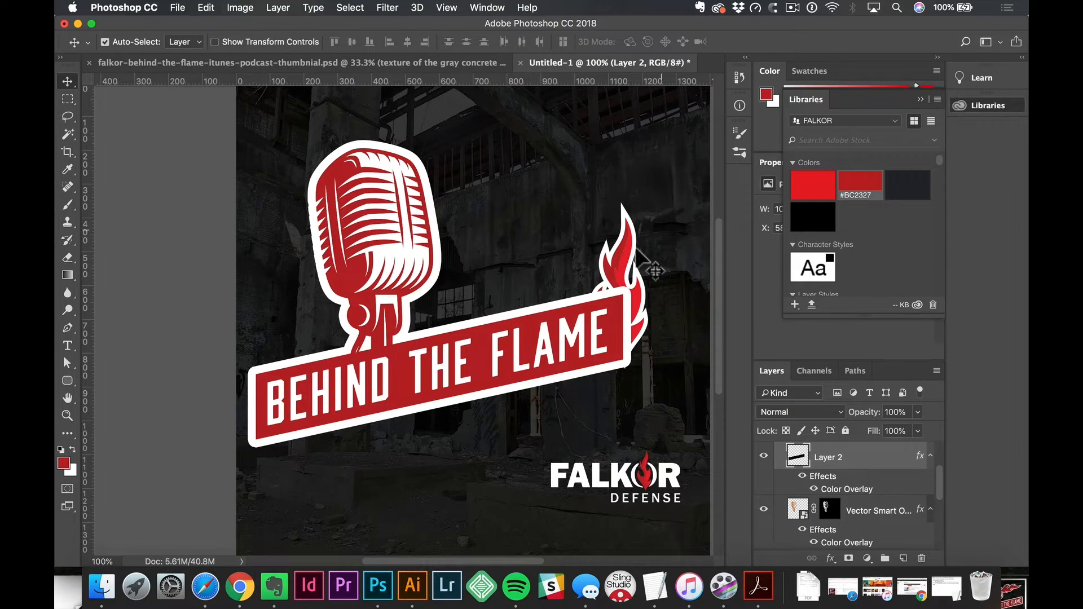
Step: Move the flame from behind the title bar to beside the microphone and rotate it to about 80°
mouse_move(620, 273)
left_mouse_down()
mouse_move(585, 210)
mouse_move(496, 178)
left_mouse_up()
key("super+t")
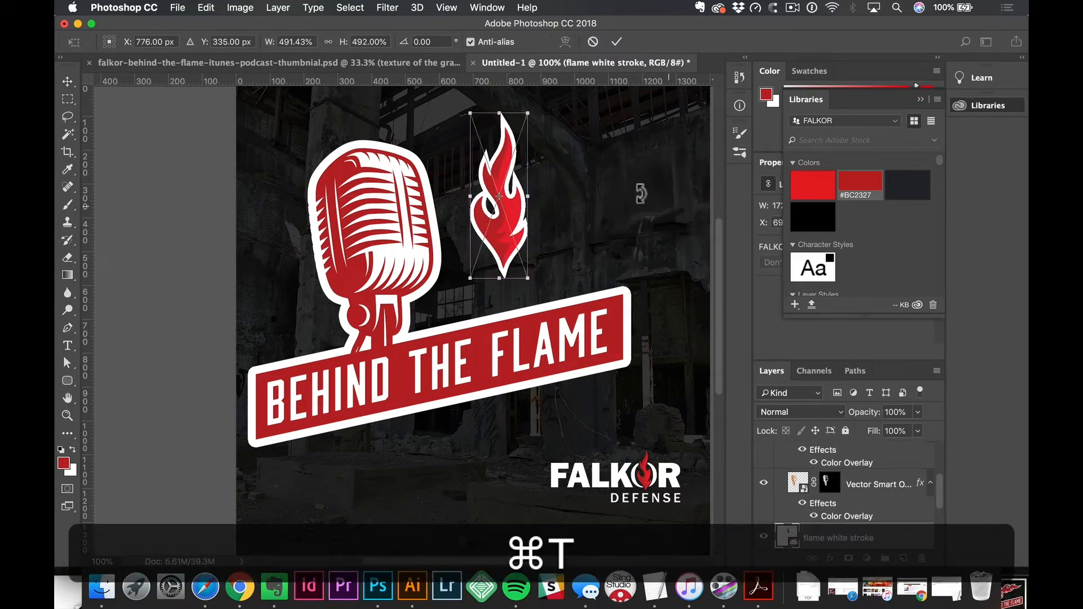
left_click_drag(588, 138, 688, 360)
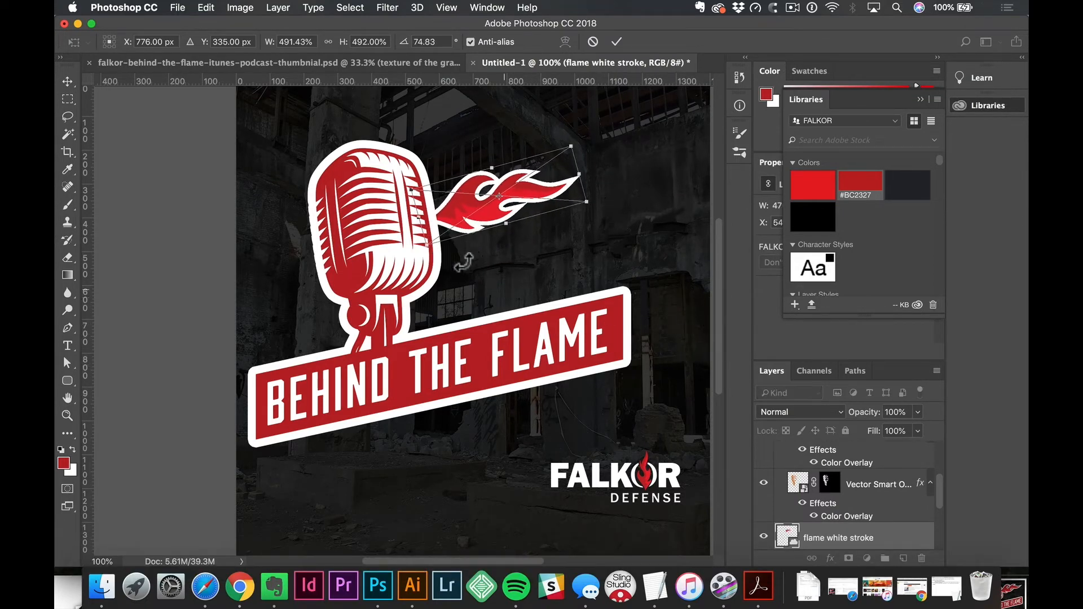
left_click_drag(459, 231, 501, 221)
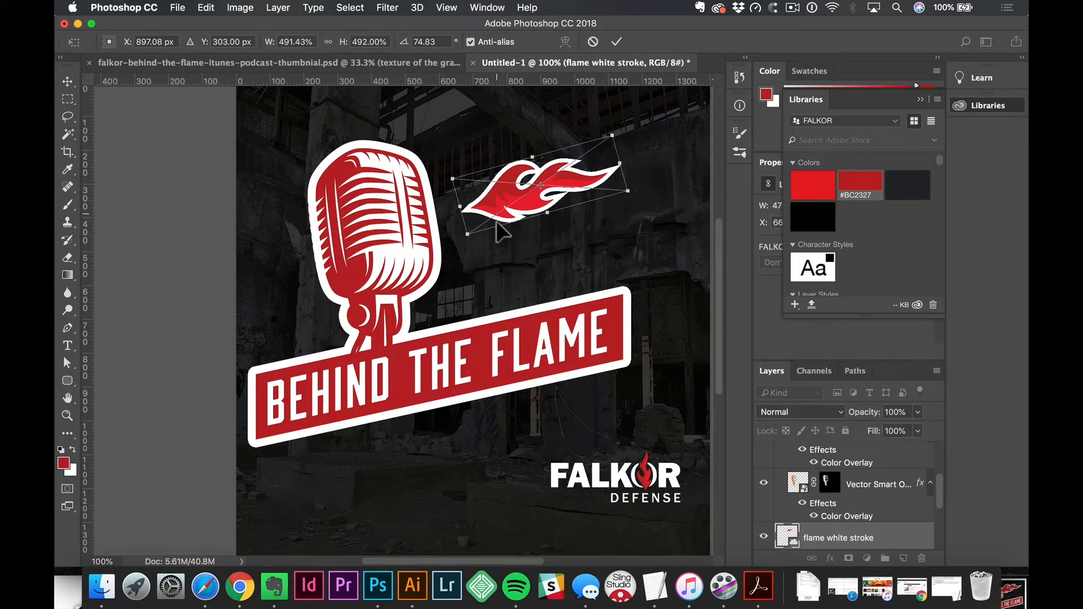
left_click_drag(496, 222, 498, 147)
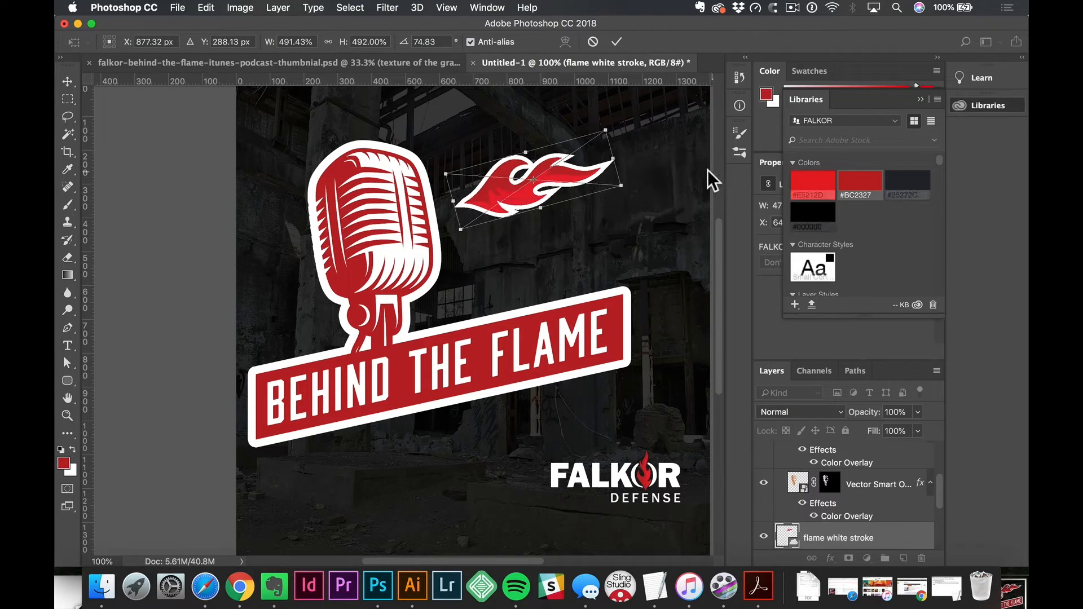
left_click_drag(697, 168, 693, 183)
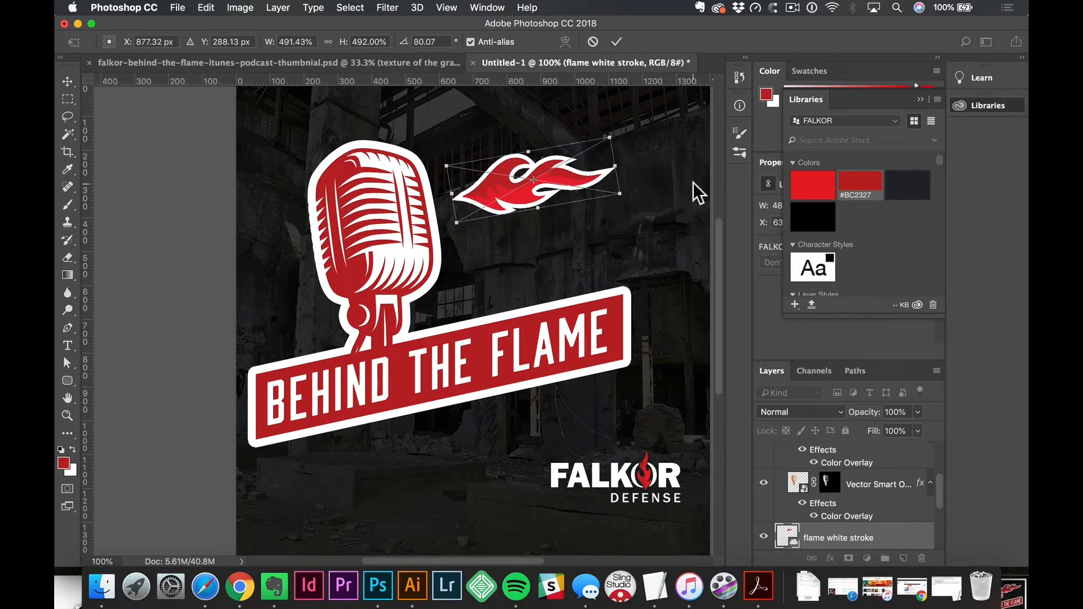
key("Return")
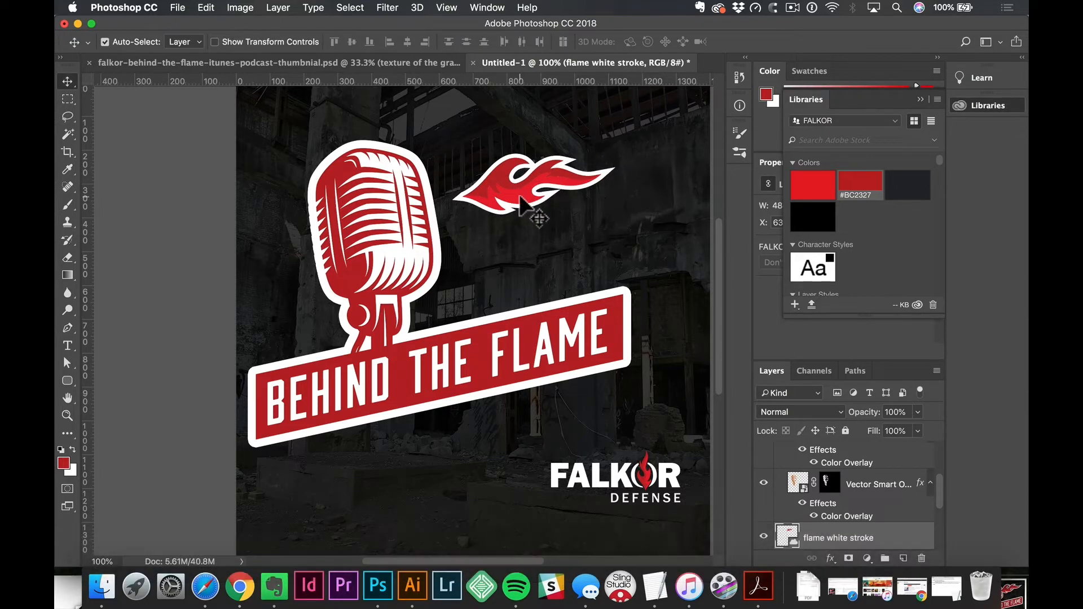
Step: Move the flame over the microphone's edge and bring its layer to the front of the stack
left_click_drag(520, 197, 464, 213)
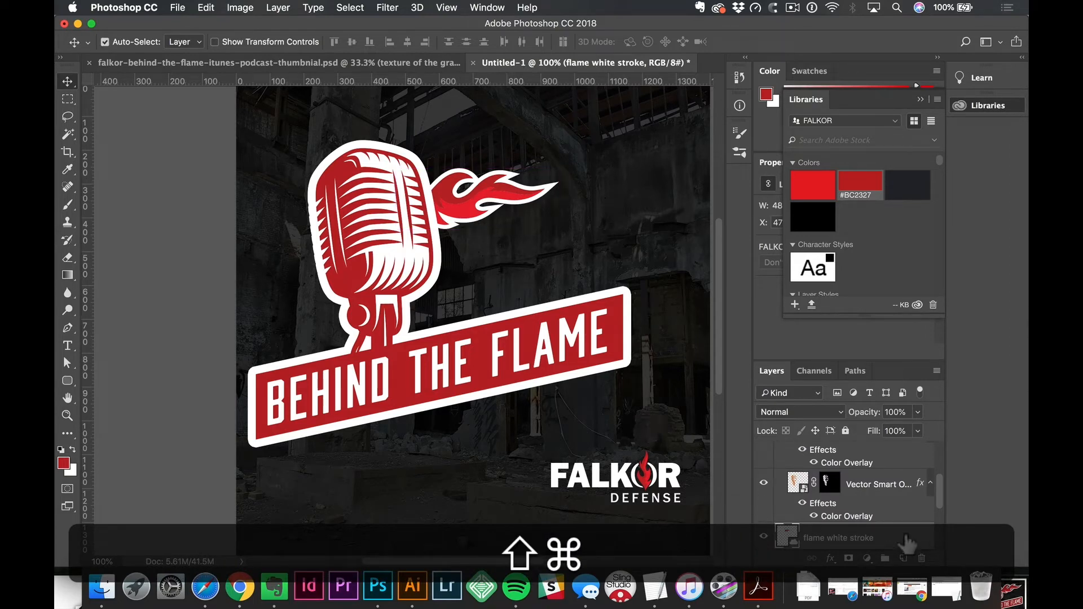
key("shift+super+bracketright")
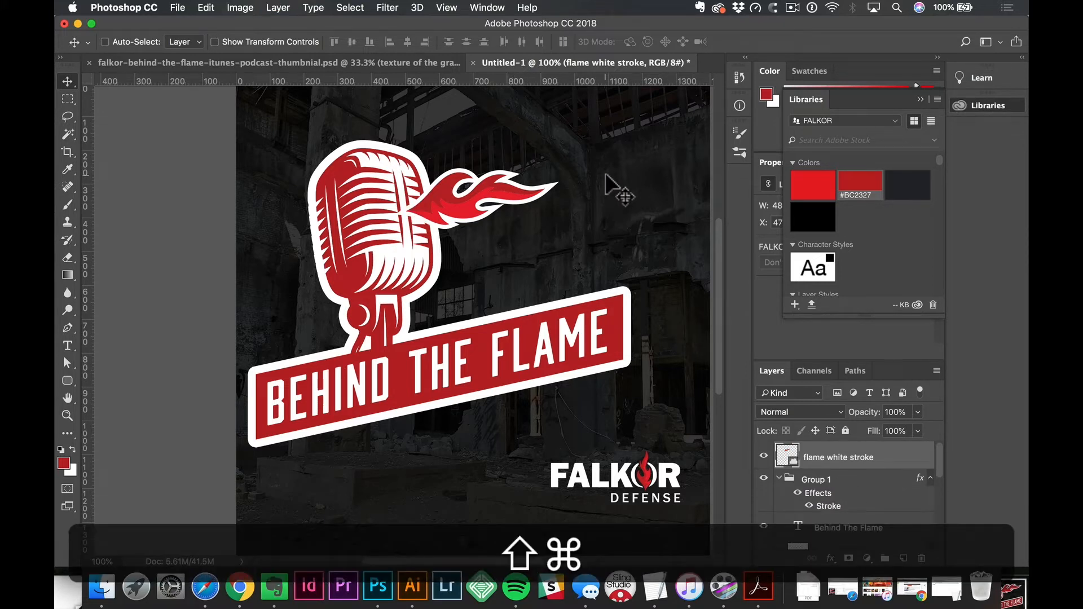
key("shift+super+bracketright")
key("shift+super+bracketleft")
key("shift+super+bracketright")
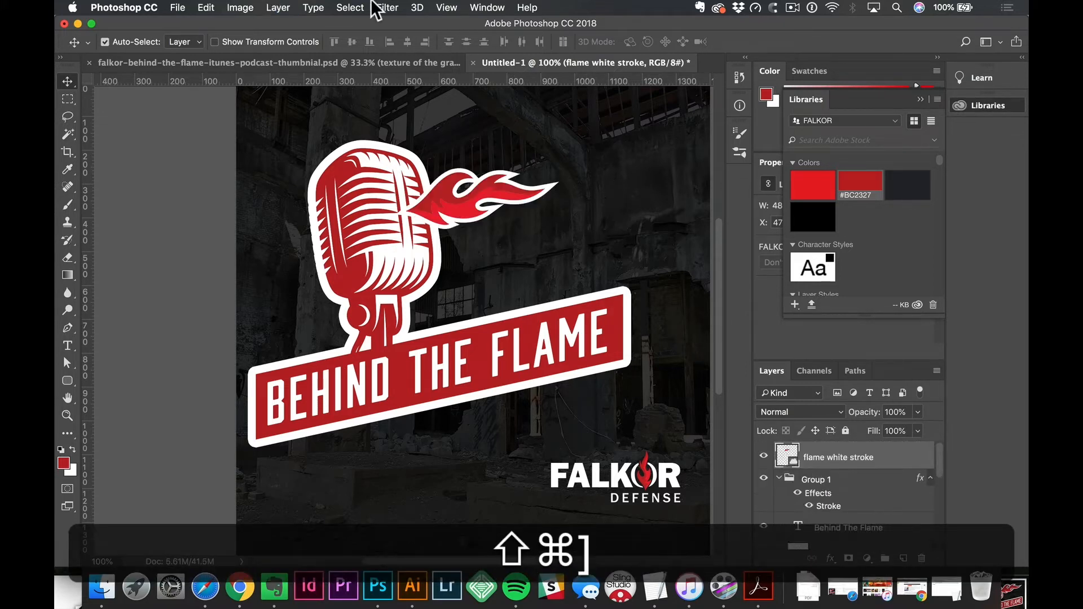
left_click(274, 8)
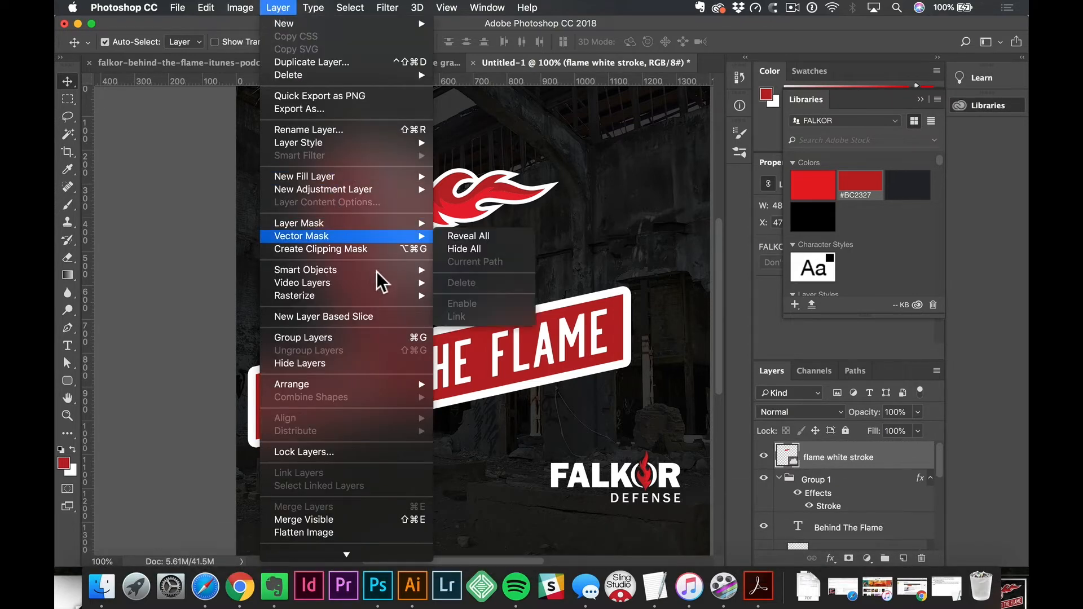
mouse_move(361, 384)
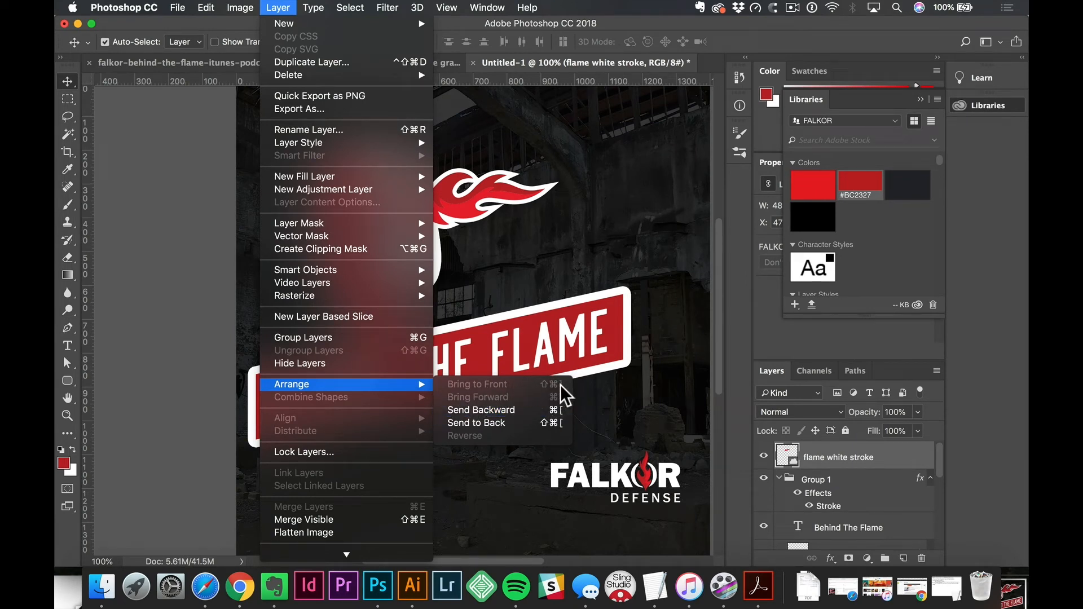
left_click(455, 199)
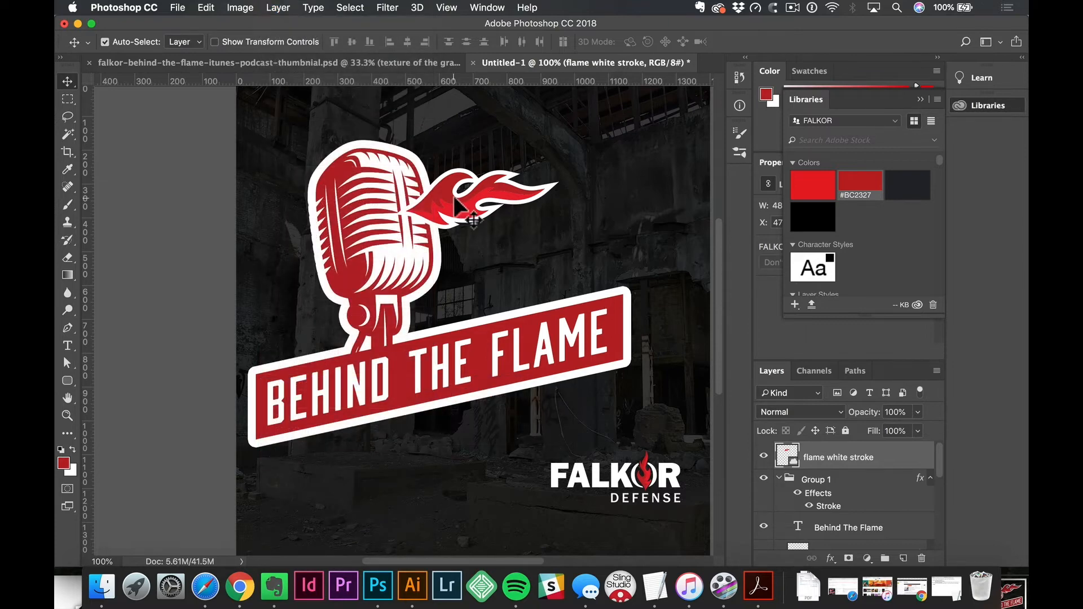
Step: Nudge the flame so its pointed tip sits on the white vertical band of the microphone
left_click_drag(456, 194, 453, 191)
key("super+space")
left_click(404, 208, "super")
left_click(403, 207, "super")
left_click(403, 208, "super")
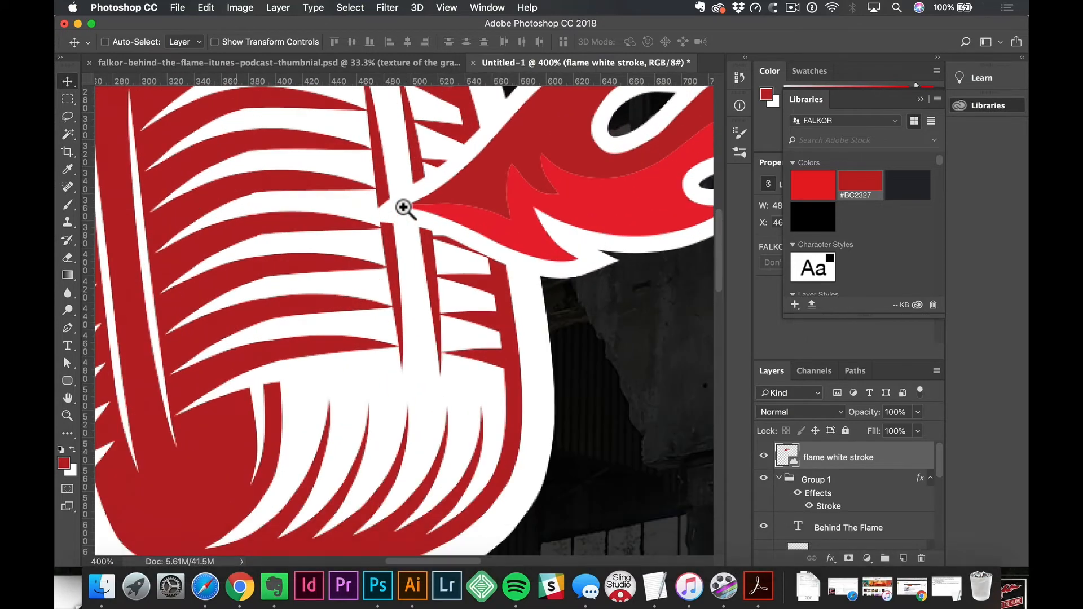
left_click(404, 208, "super")
left_click(404, 208, "super")
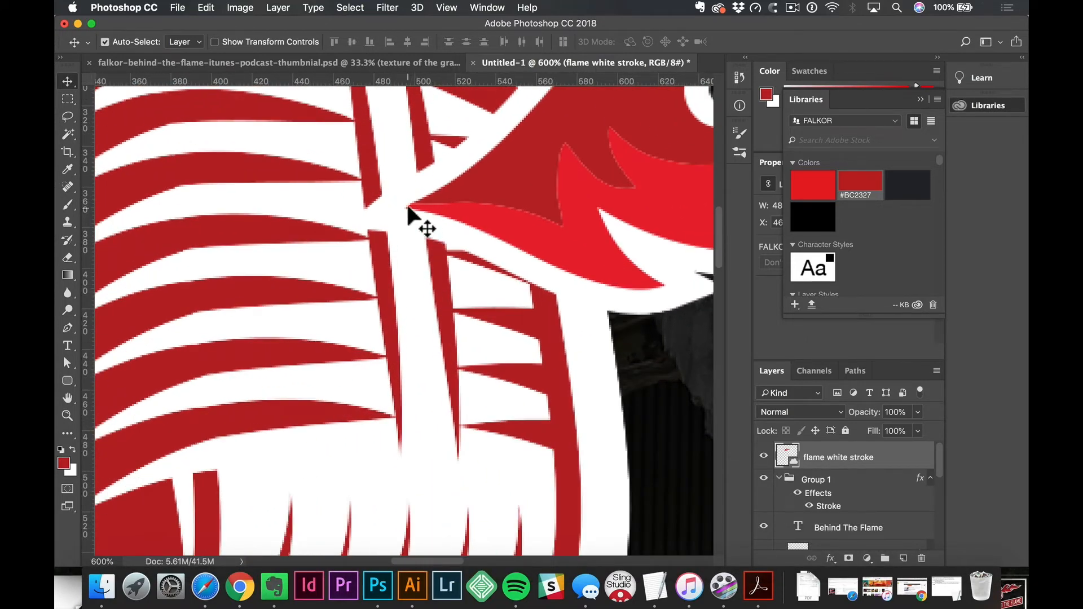
left_click_drag(408, 207, 403, 207)
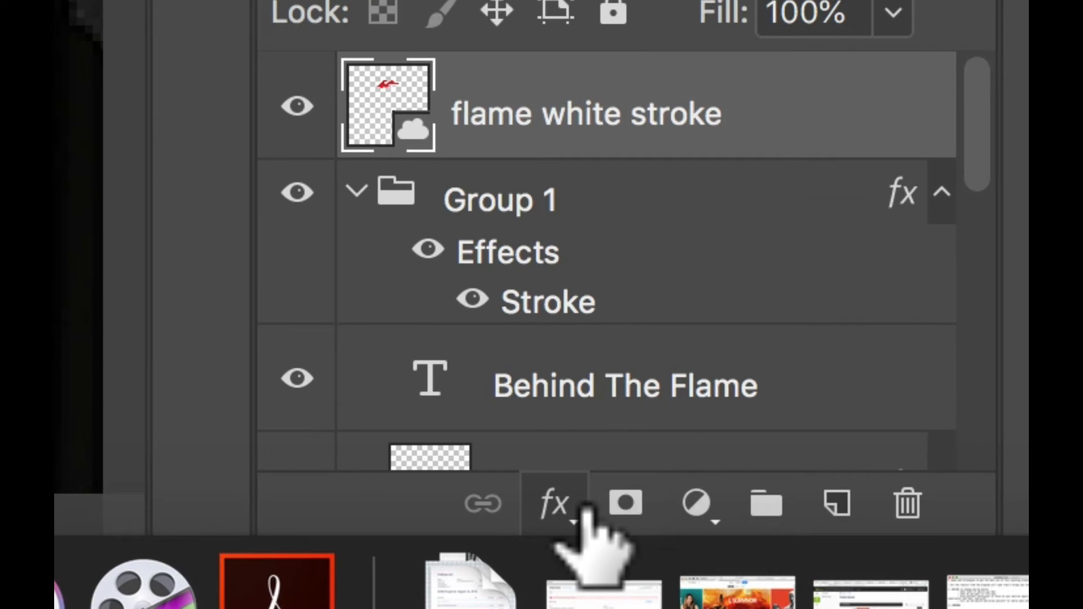
Step: Add a layer mask to the flame white stroke layer and ready the Brush tool with black as foreground color
left_click(627, 503)
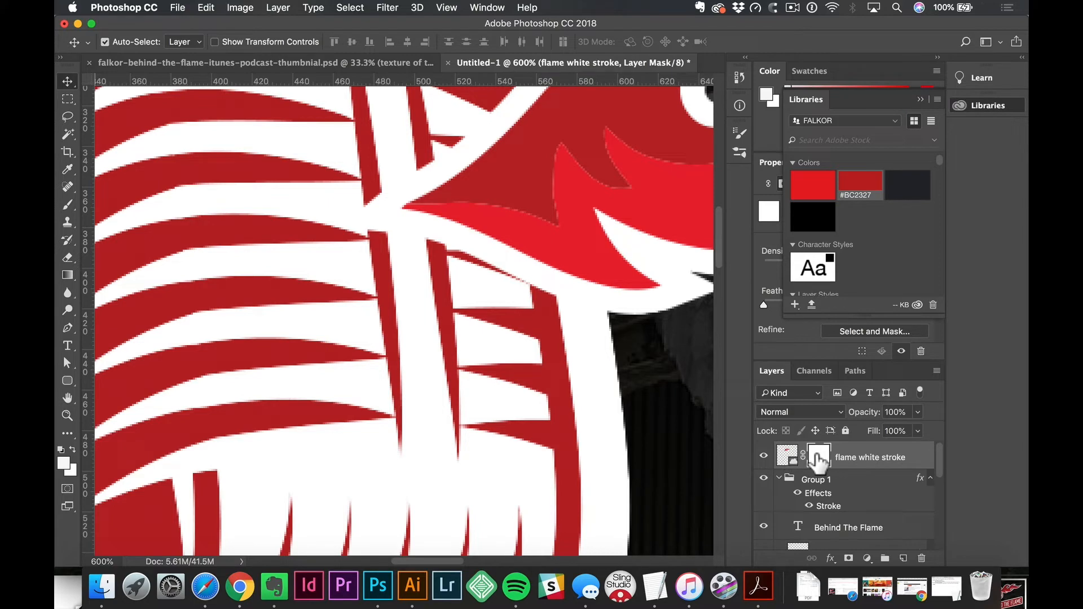
key("b")
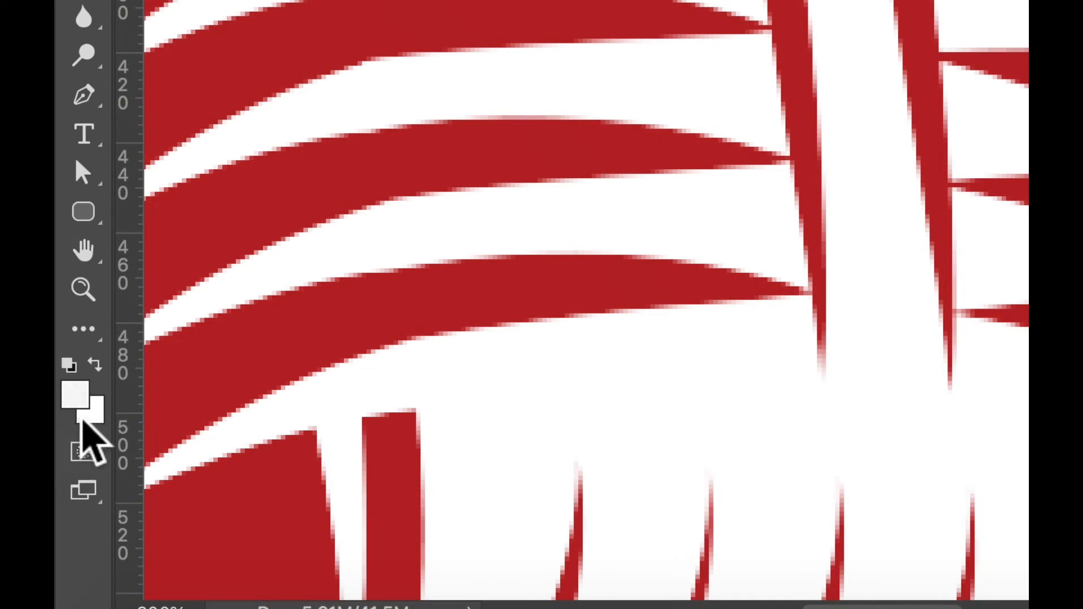
key("d")
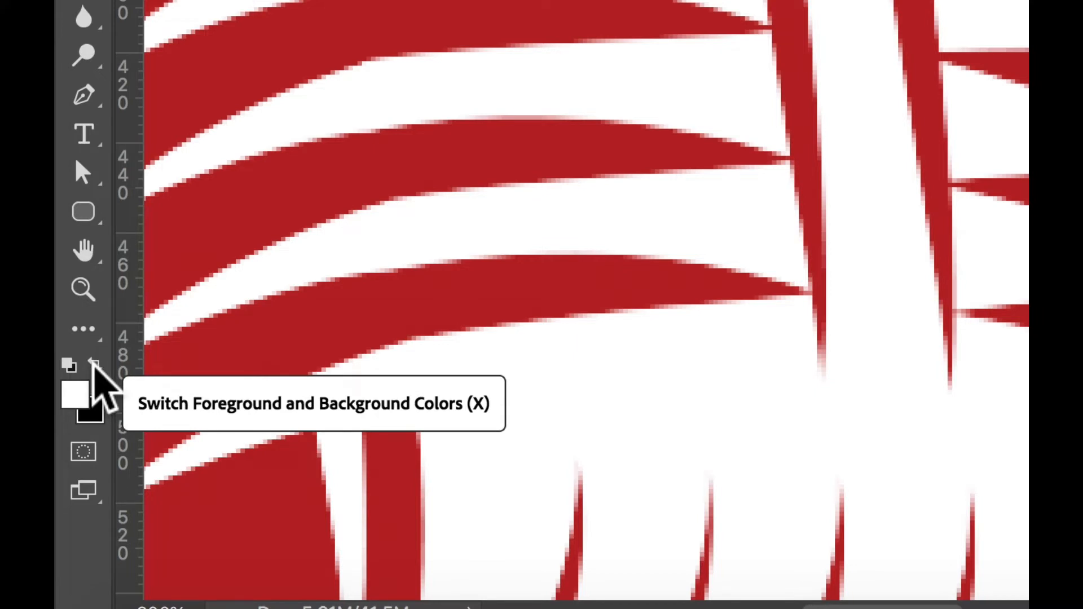
key("x")
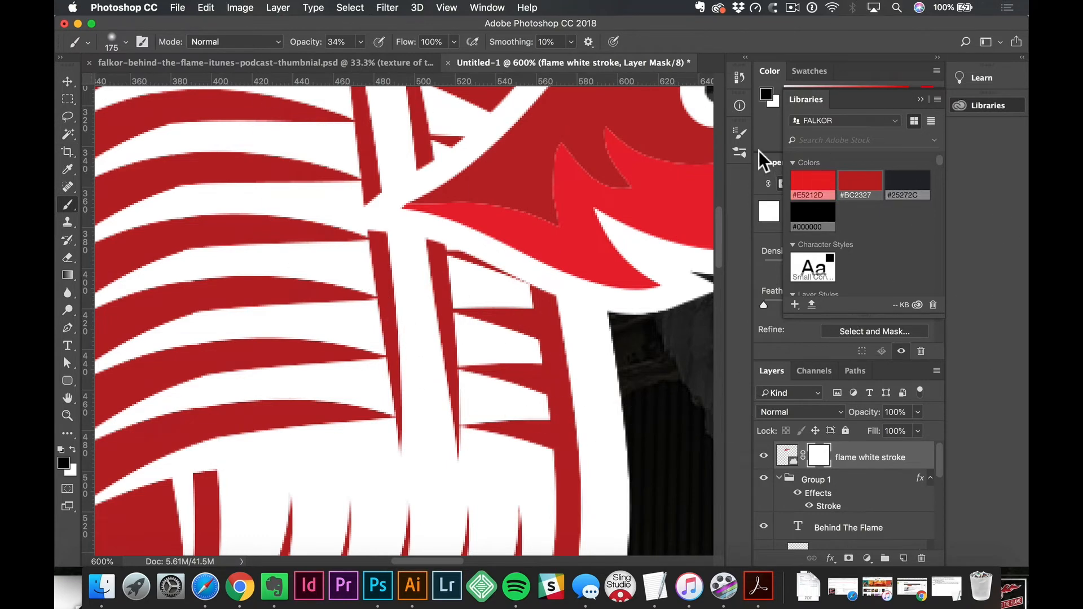
Step: Reduce the soft round brush's size to 32 px in the brush settings
left_click(739, 153)
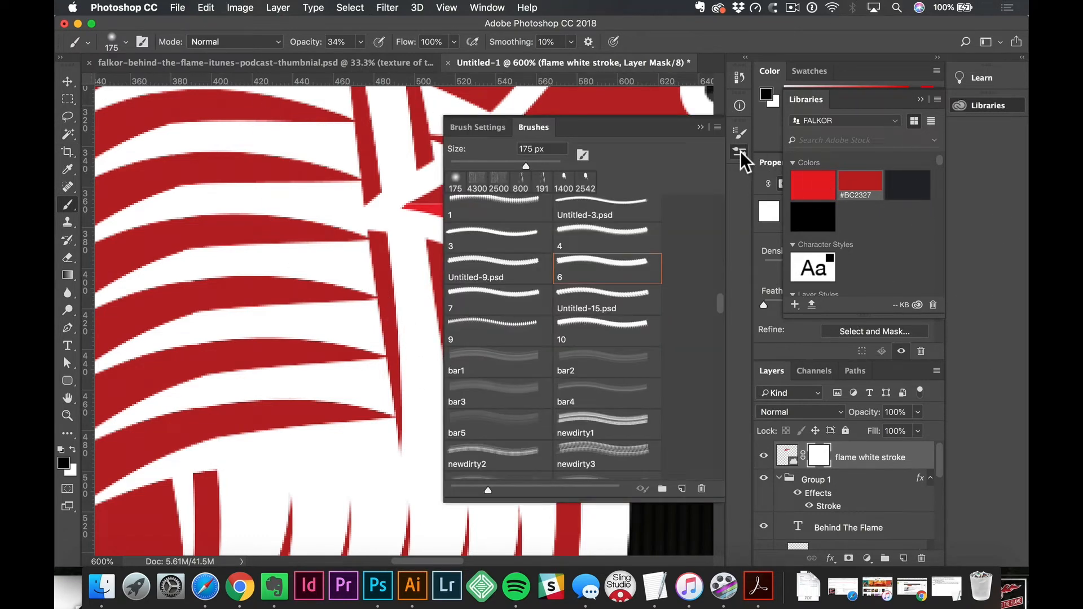
left_click(486, 8)
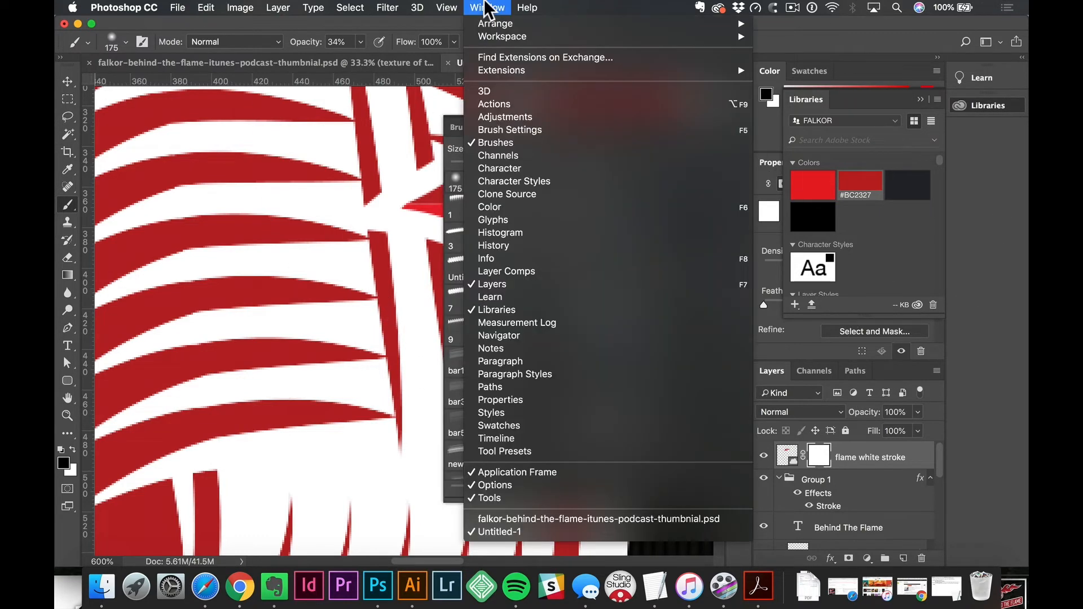
left_click(495, 143)
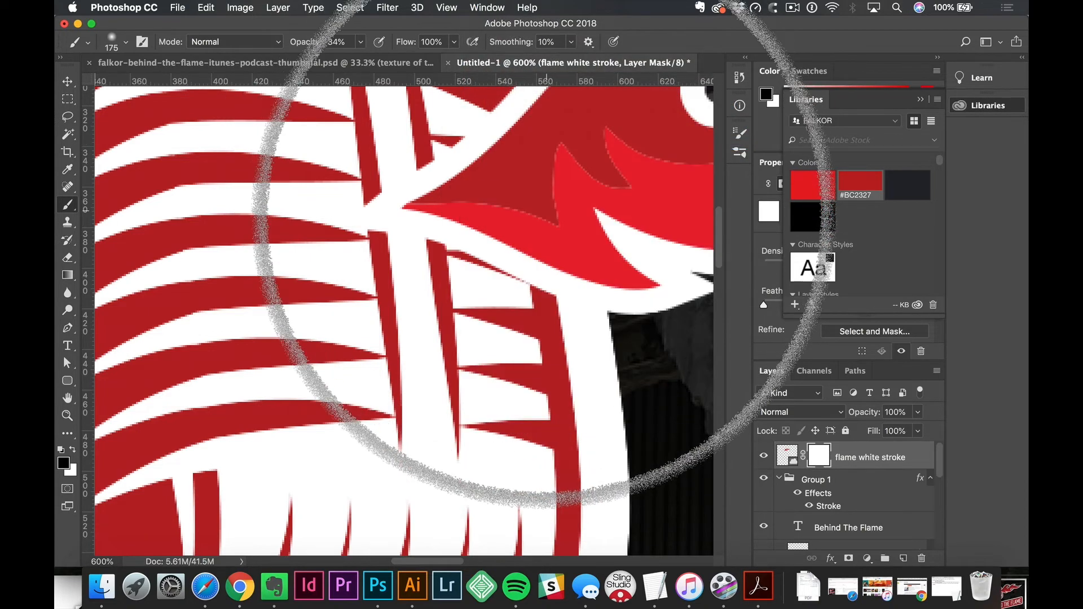
left_click(739, 152)
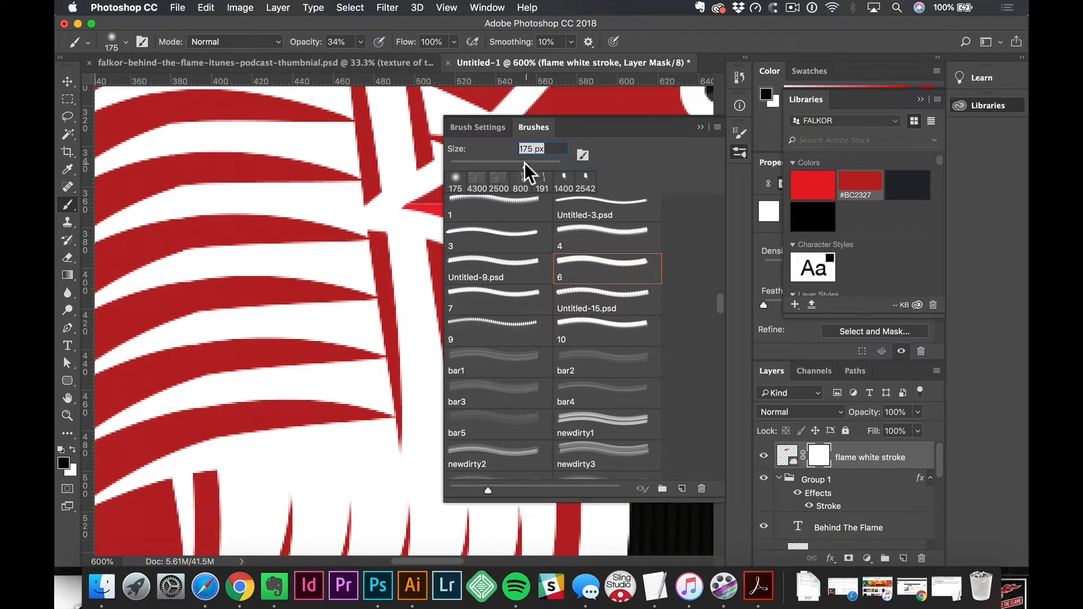
left_click_drag(523, 163, 502, 164)
left_click(485, 128)
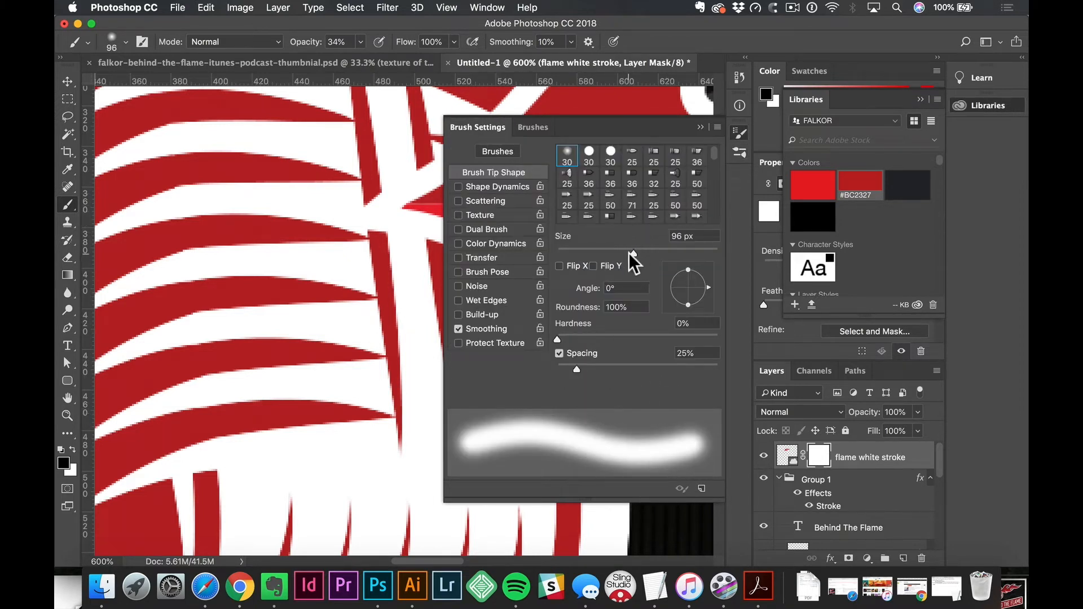
mouse_move(633, 255)
left_mouse_down()
mouse_move(571, 256)
mouse_move(601, 258)
mouse_move(583, 265)
left_mouse_up()
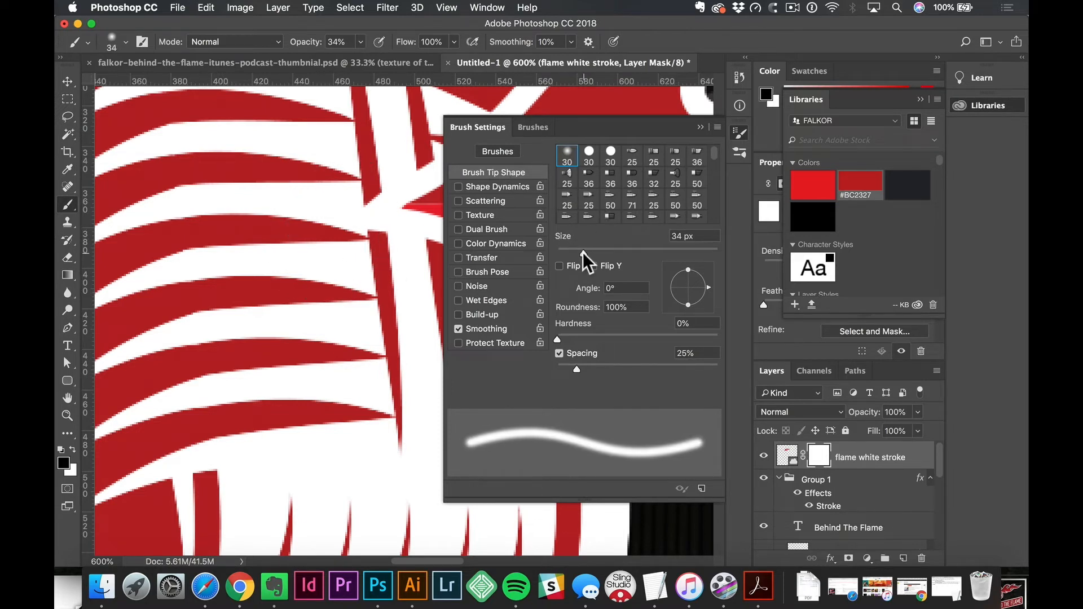
left_click_drag(583, 252, 581, 253)
left_click(741, 132)
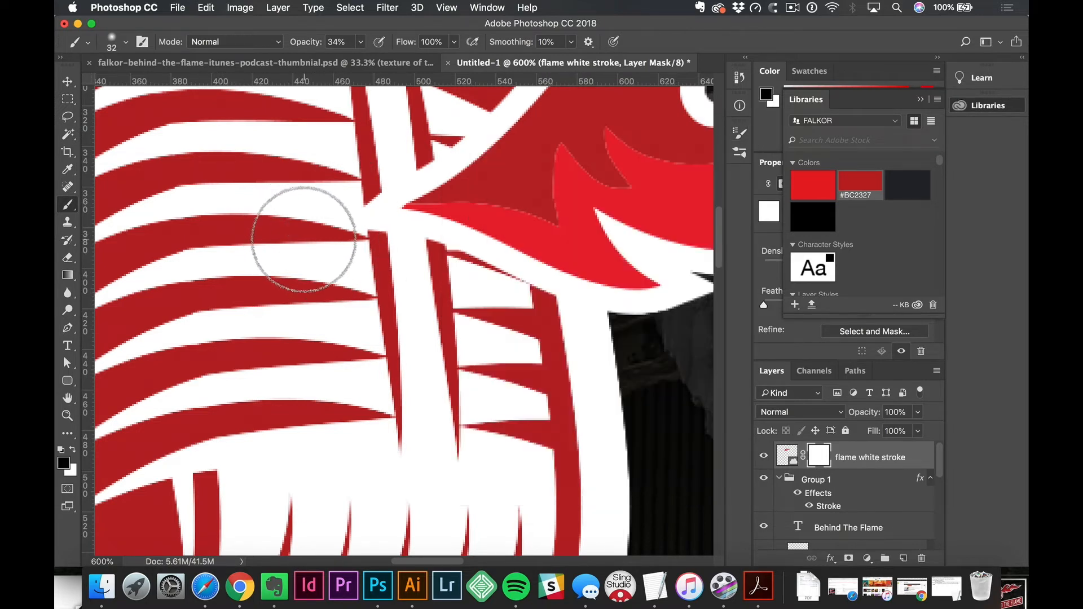
Step: Step the brush size up and down, ending at 25 px
key("bracketright")
key("bracketleft")
key("bracketright")
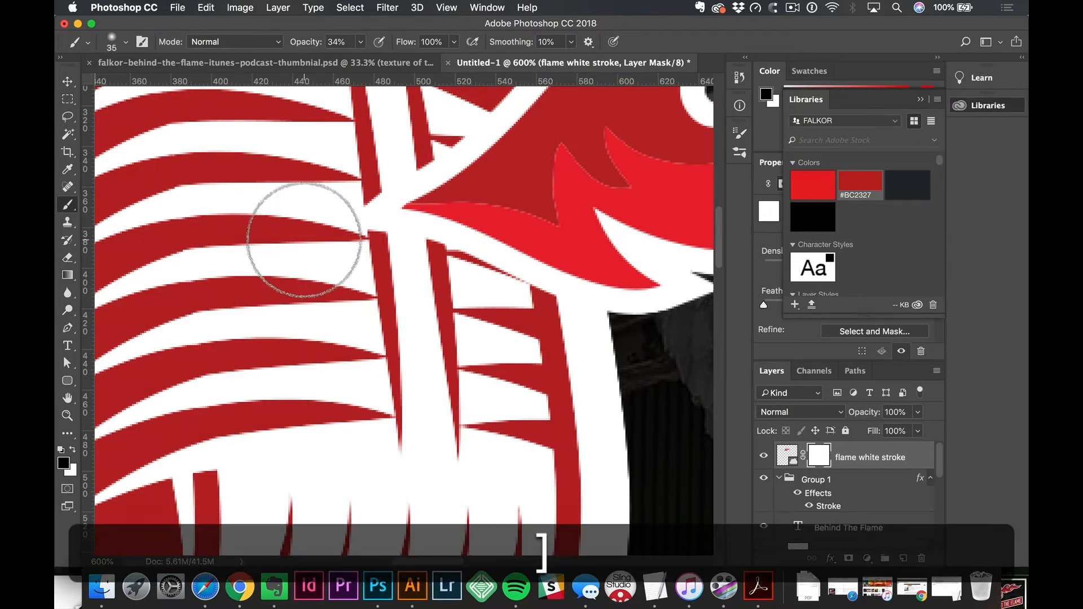
key("bracketleft")
key("bracketright")
key("bracketright")
key("bracketleft")
key("bracketleft")
key("bracketleft")
key("bracketleft")
key("bracketright")
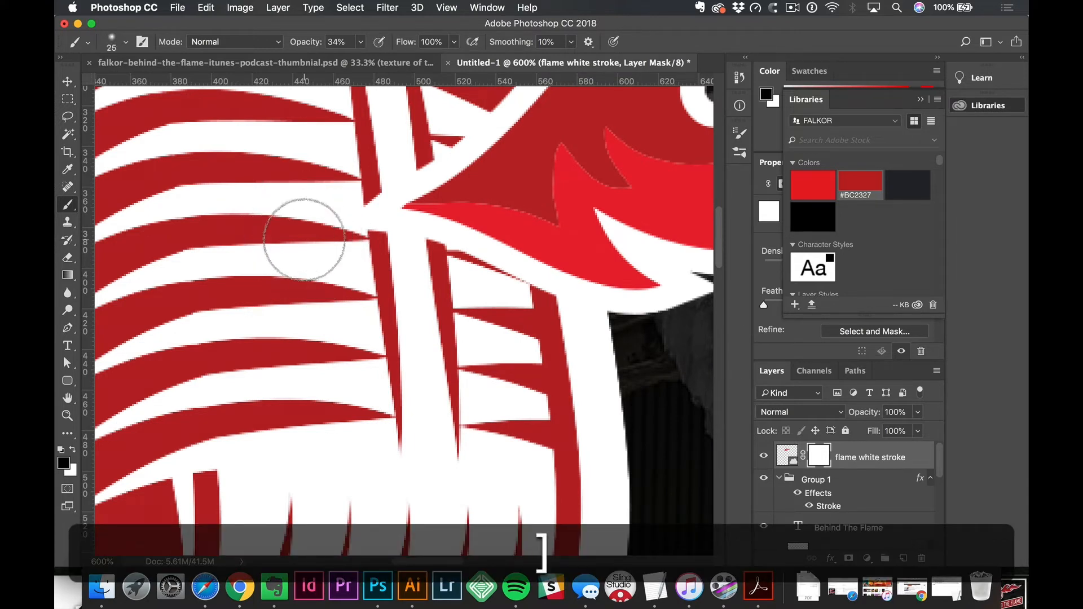
key("bracketright")
key("bracketright")
key("bracketright")
key("bracketright")
key("bracketleft")
key("bracketleft")
key("bracketleft")
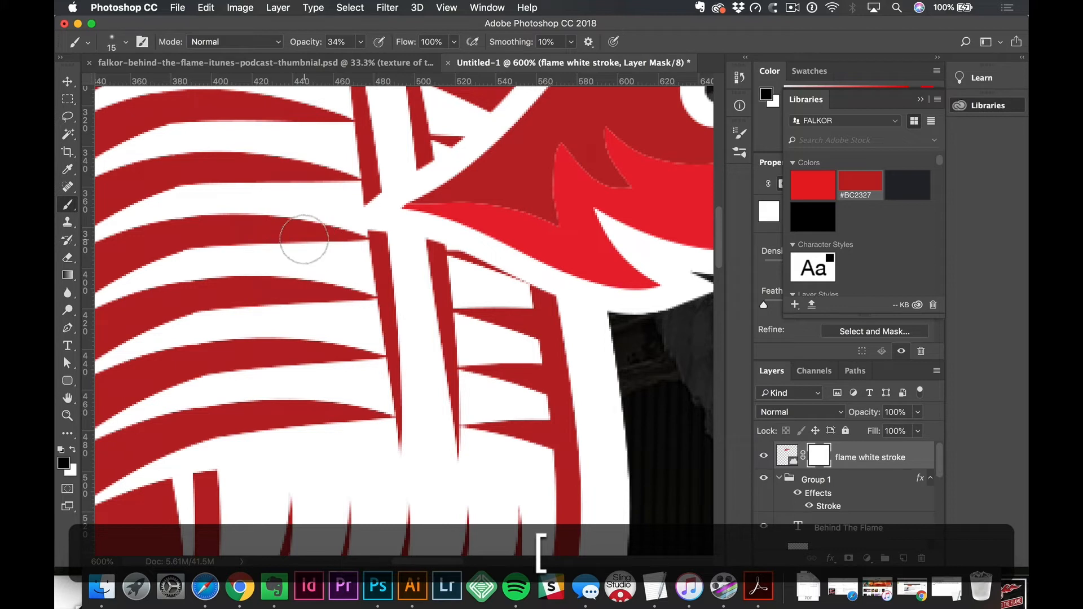
key("bracketright")
key("bracketright")
key("bracketright")
key("bracketleft")
key("bracketleft")
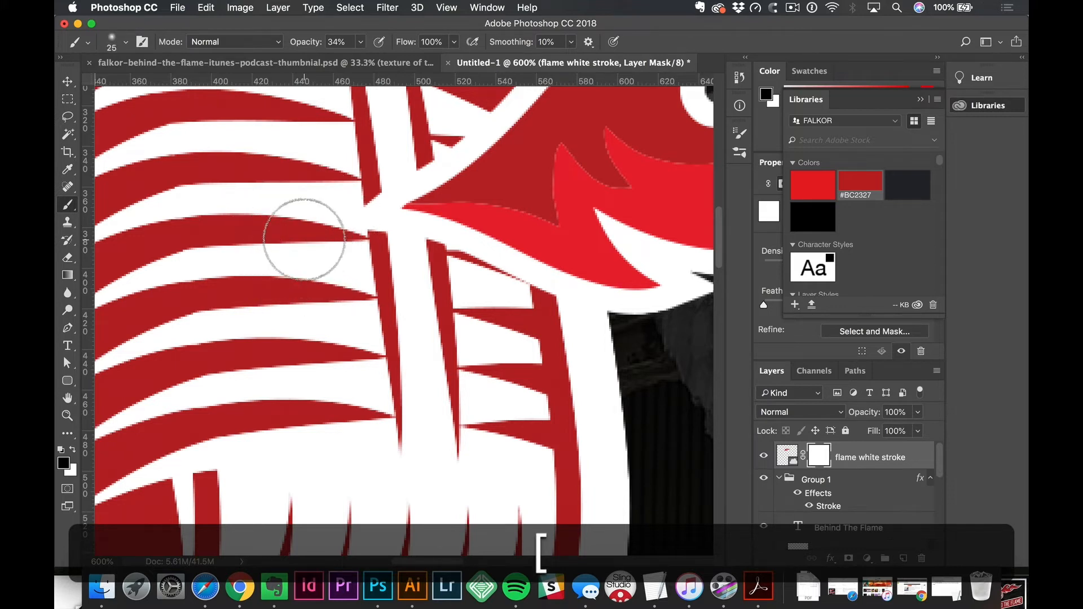
Step: Try masking the flame's white tip with a black brush stroke at 34% opacity, and undo the stroke
mouse_move(351, 218)
left_mouse_down()
mouse_move(360, 191)
mouse_move(360, 230)
left_mouse_up()
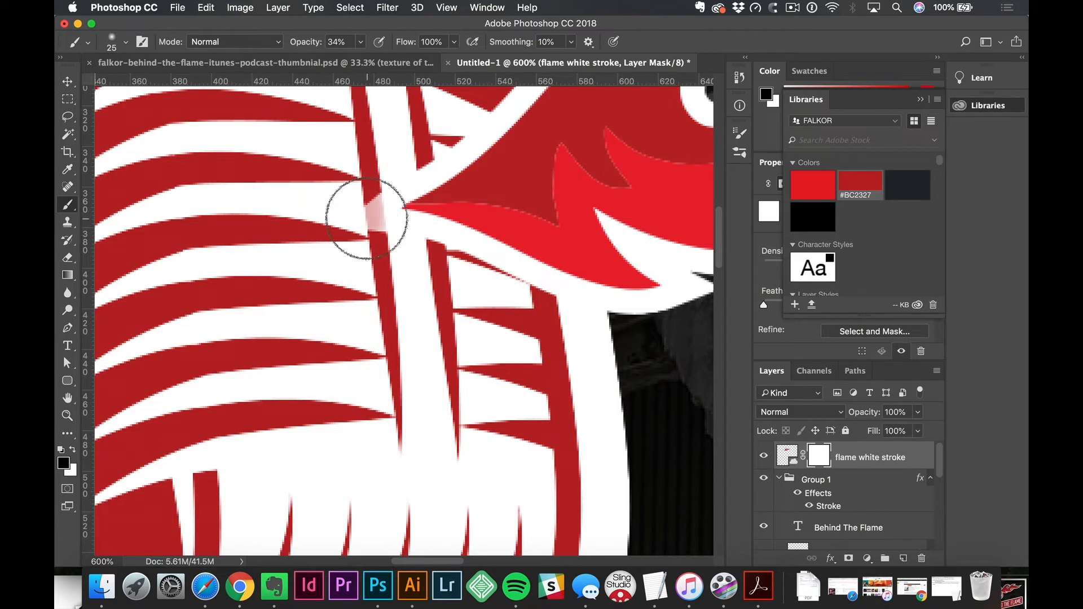
key("super")
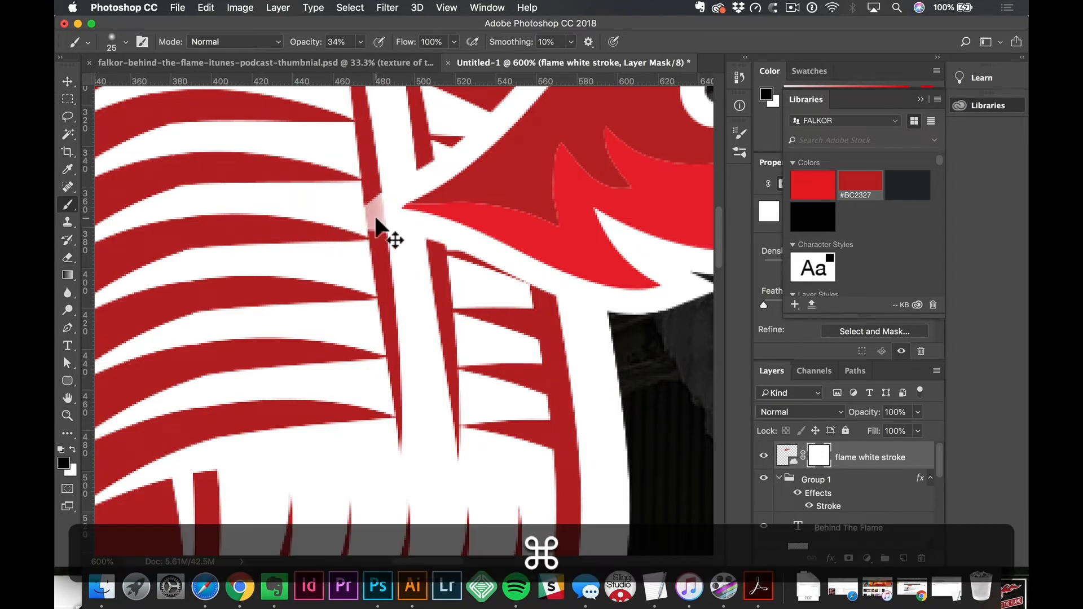
key("super+z")
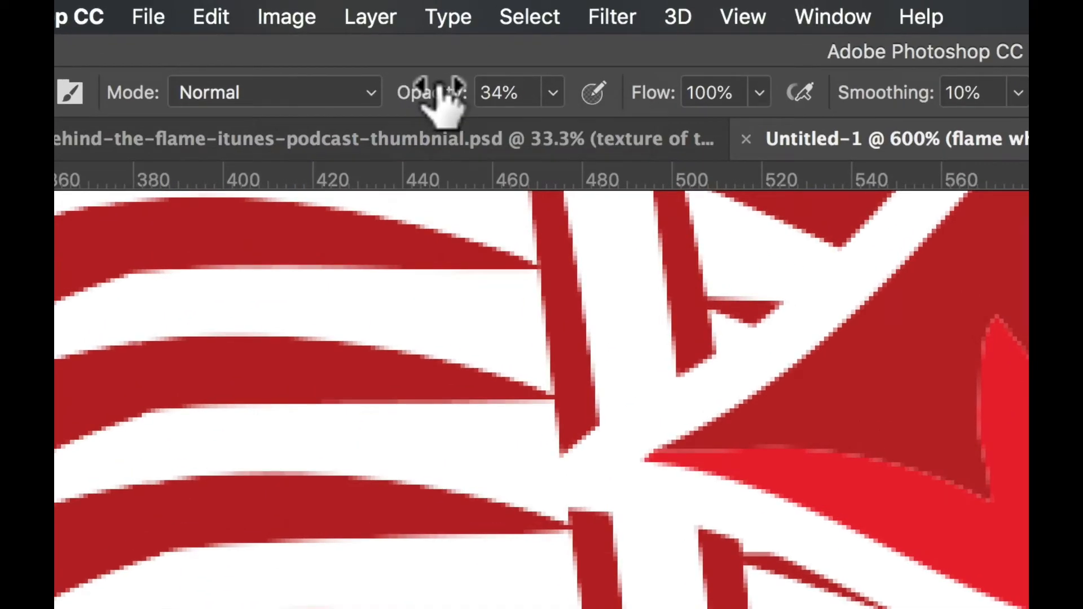
Step: Set the brush opacity to 100% and turn on pen pressure control for opacity
left_click_drag(311, 47, 389, 40)
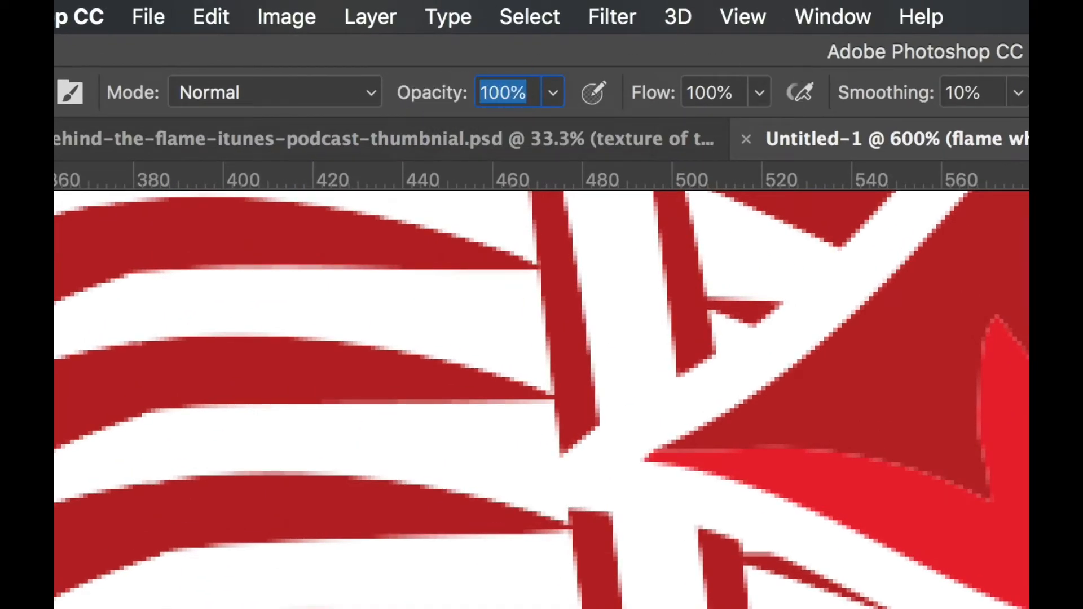
left_click(446, 93)
left_click(592, 93)
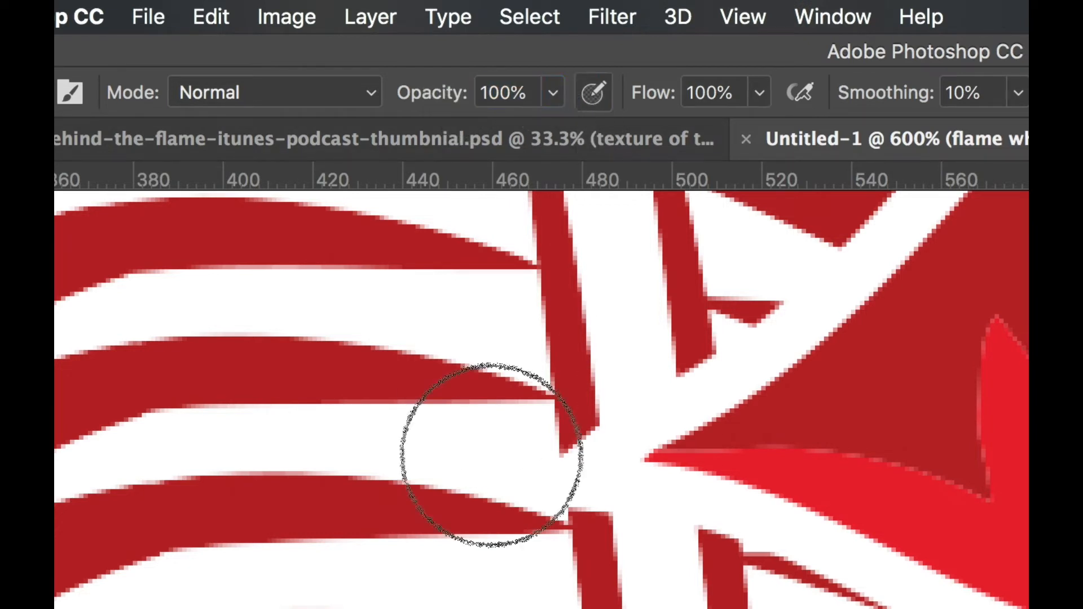
Step: Try masking the flame's white tip with a soft black brush stroke at 100% opacity, and undo the stroke
mouse_move(491, 455)
left_mouse_down()
mouse_move(495, 487)
mouse_move(532, 490)
mouse_move(559, 448)
mouse_move(542, 467)
mouse_move(552, 494)
left_mouse_up()
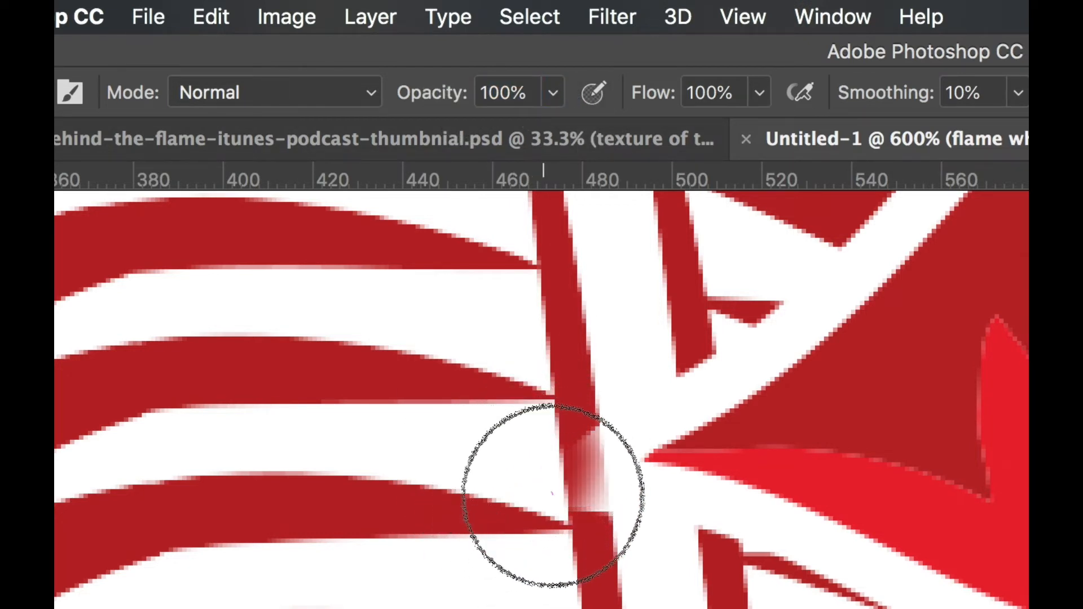
key("super")
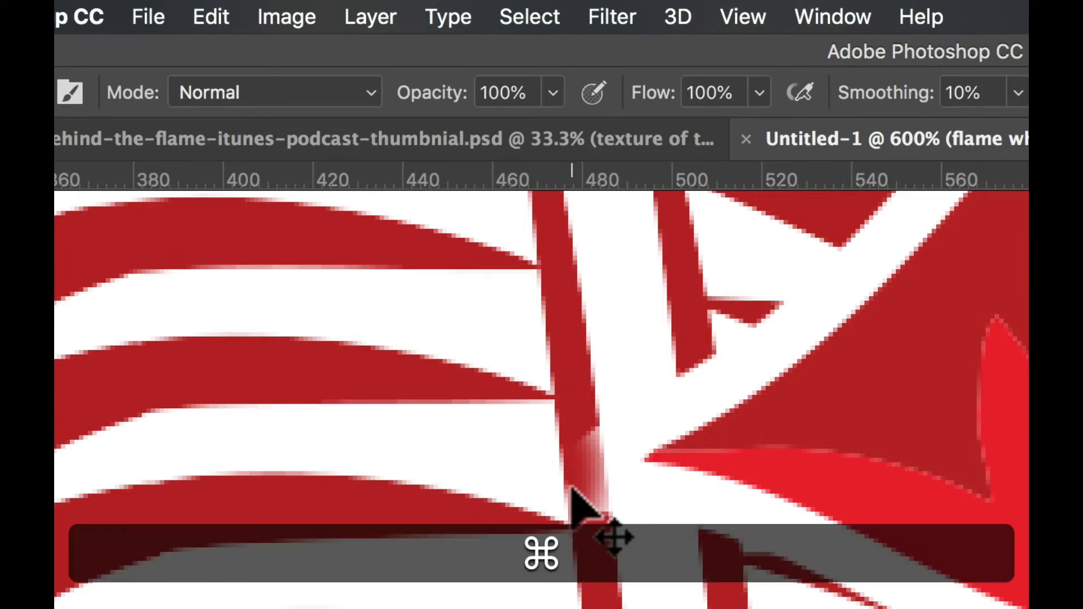
key("super+z")
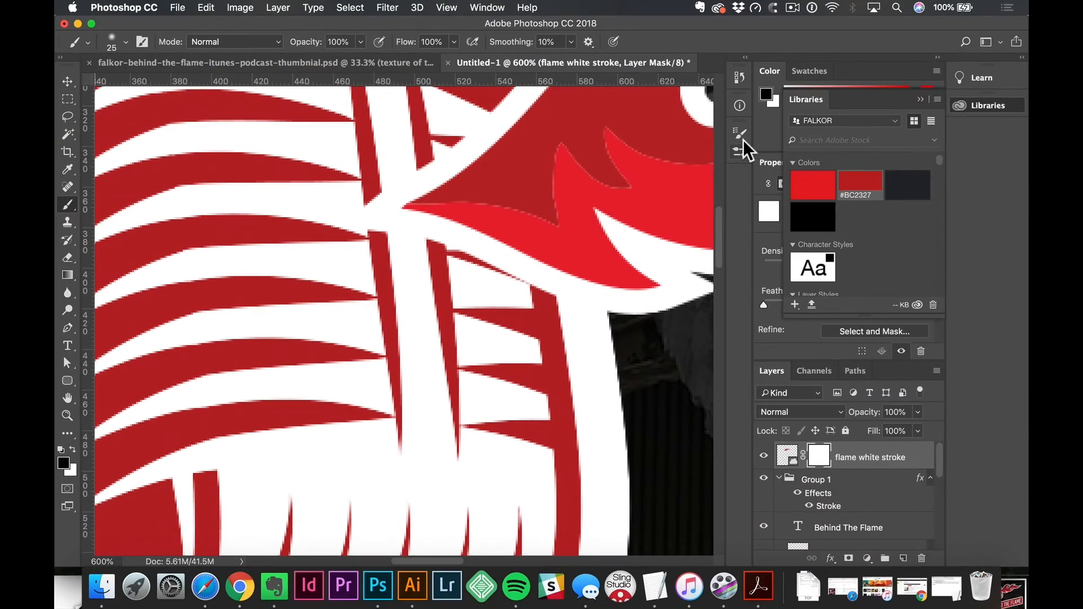
Step: Set the 25 px brush's hardness to 100% in the brush settings
left_click(740, 135)
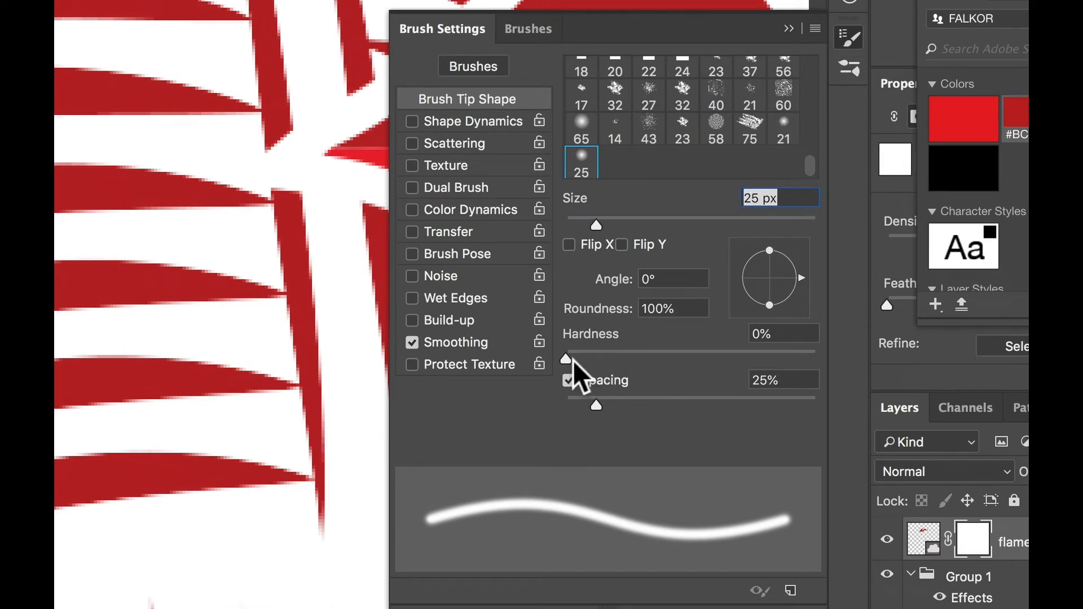
mouse_move(569, 360)
left_mouse_down()
mouse_move(662, 352)
mouse_move(883, 379)
left_mouse_up()
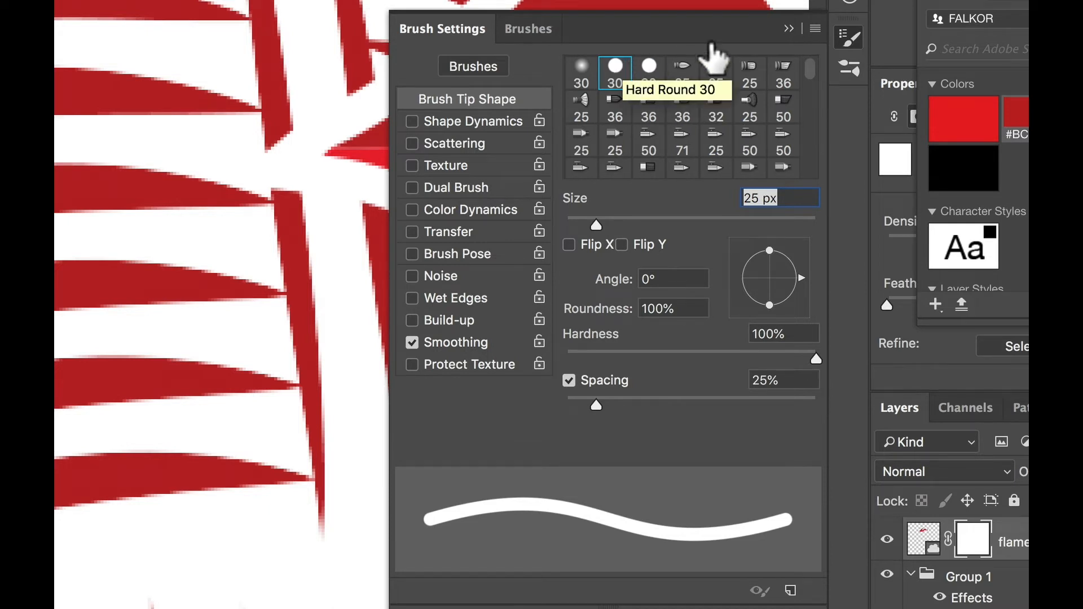
left_click(847, 42)
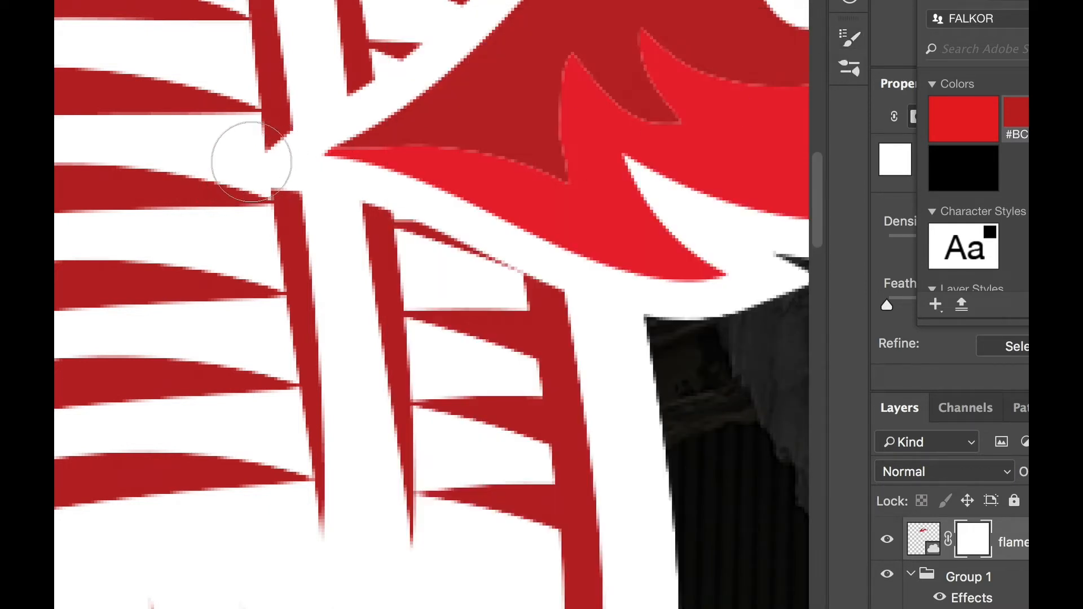
Step: Paint black on the flame layer's mask to hide its white tip outline over the microphone's vertical bar, undoing any excess stroke
left_click_drag(259, 136, 290, 188)
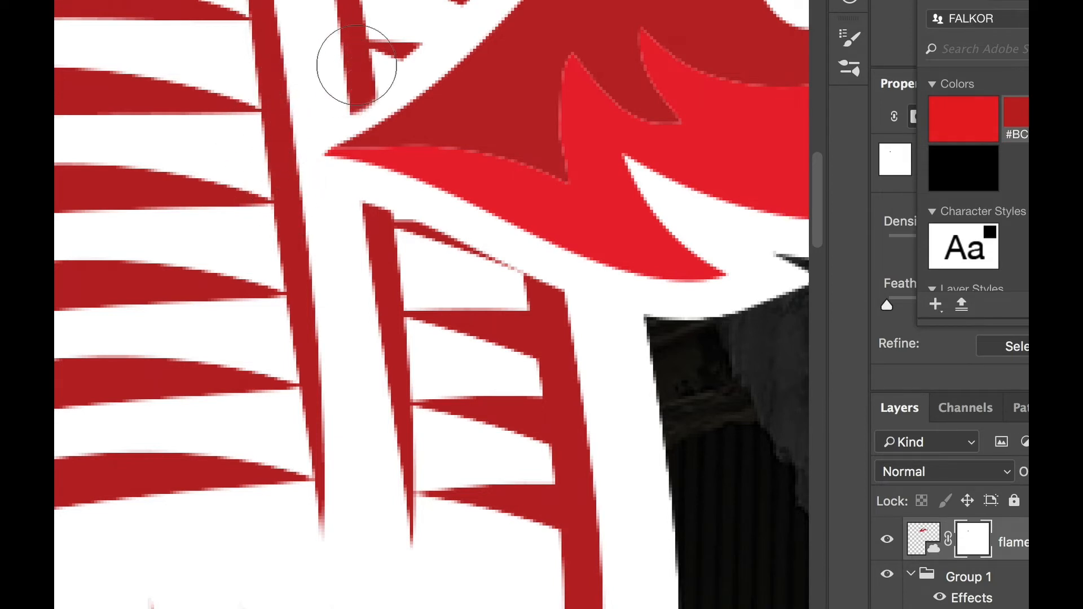
key("super+z")
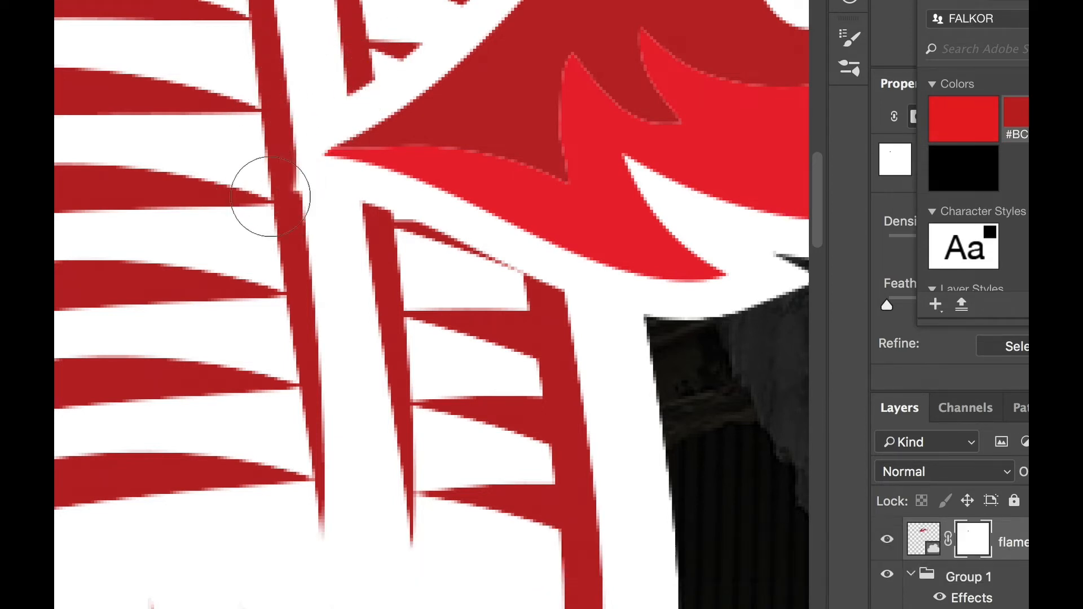
mouse_move(271, 201)
left_mouse_down()
mouse_move(268, 134)
mouse_move(277, 198)
mouse_move(272, 151)
left_mouse_up()
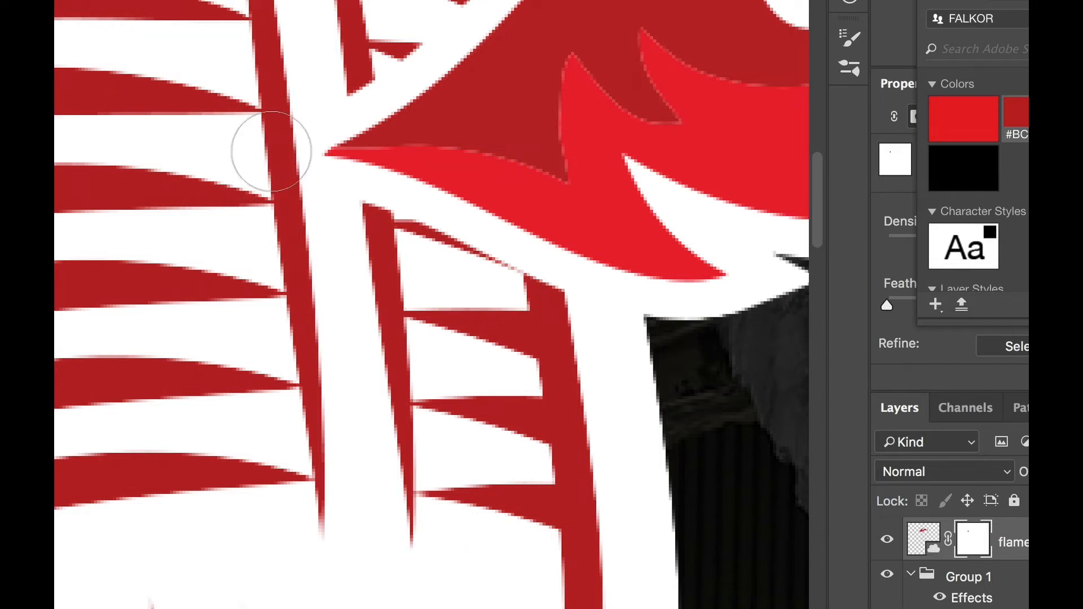
left_click(310, 157, "alt")
left_click(310, 158, "alt")
left_click(310, 157, "alt")
left_click(310, 157, "alt")
left_click(310, 158, "alt")
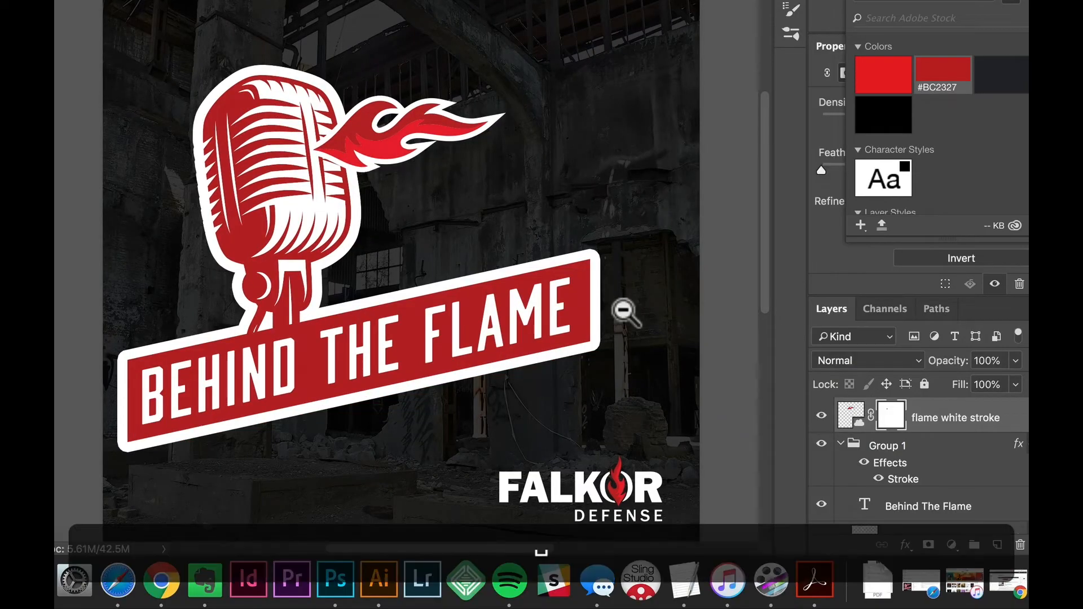
left_click(624, 310, "alt")
left_click_drag(624, 311, 733, 322)
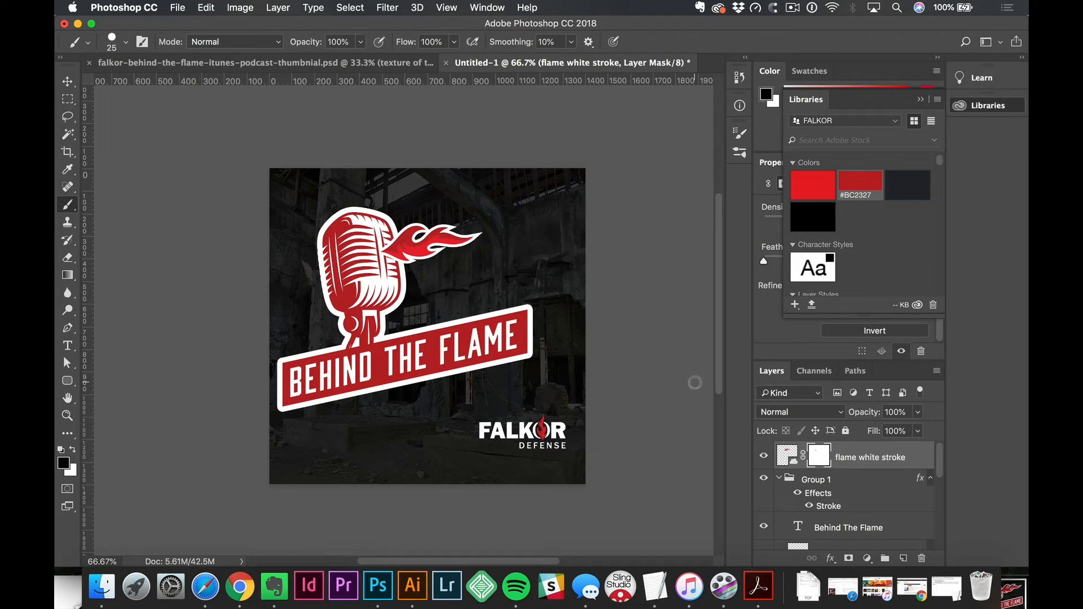
Step: Save the document to the Desktop in Photoshop format as podcast-thumbnail-tutorial.psd
key("super+s")
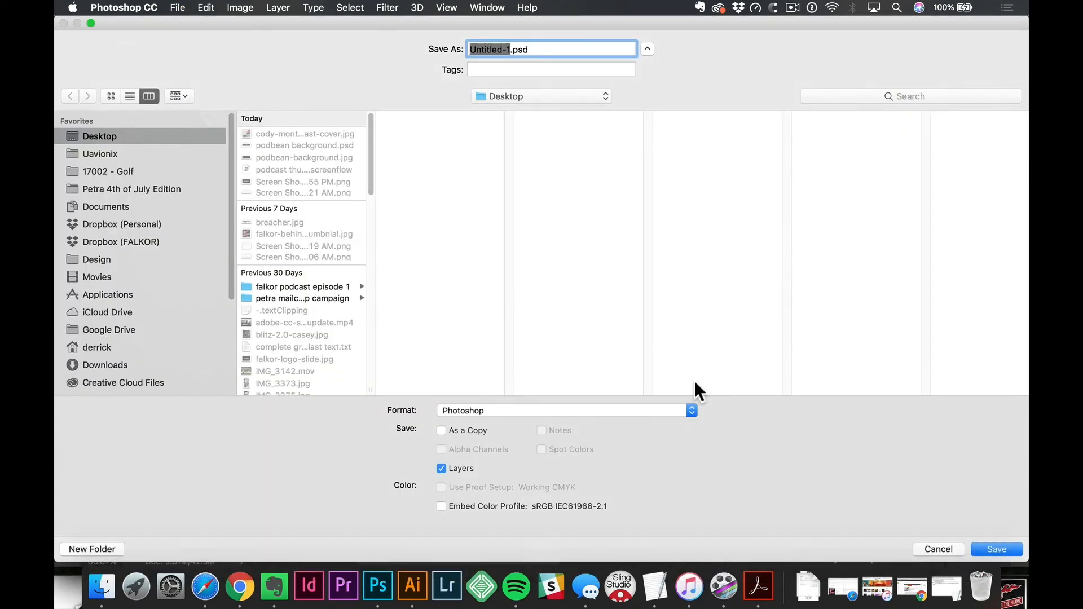
type("po")
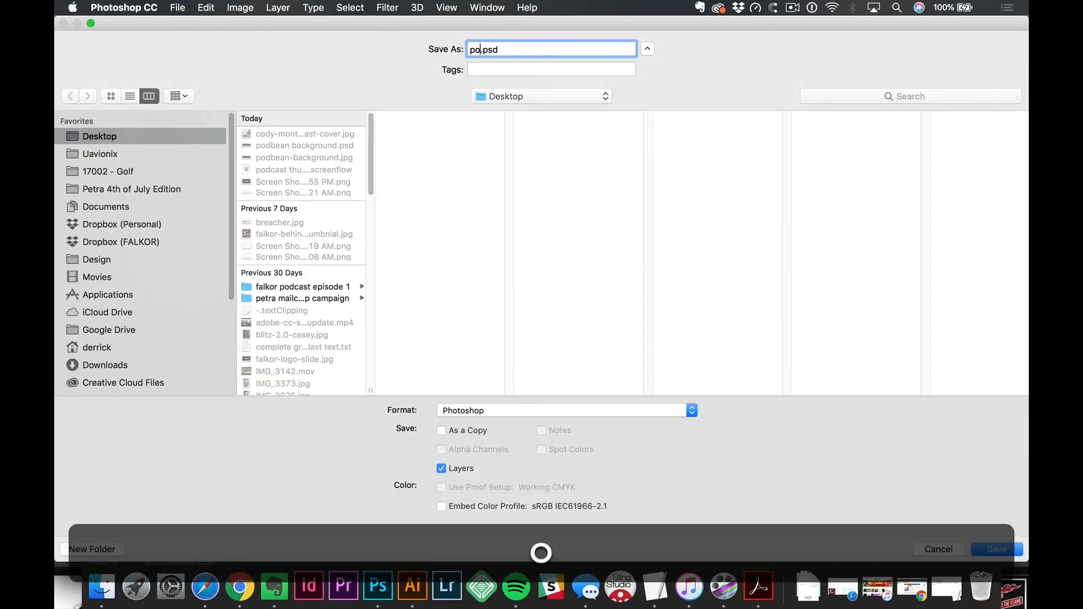
type("dcast-thu")
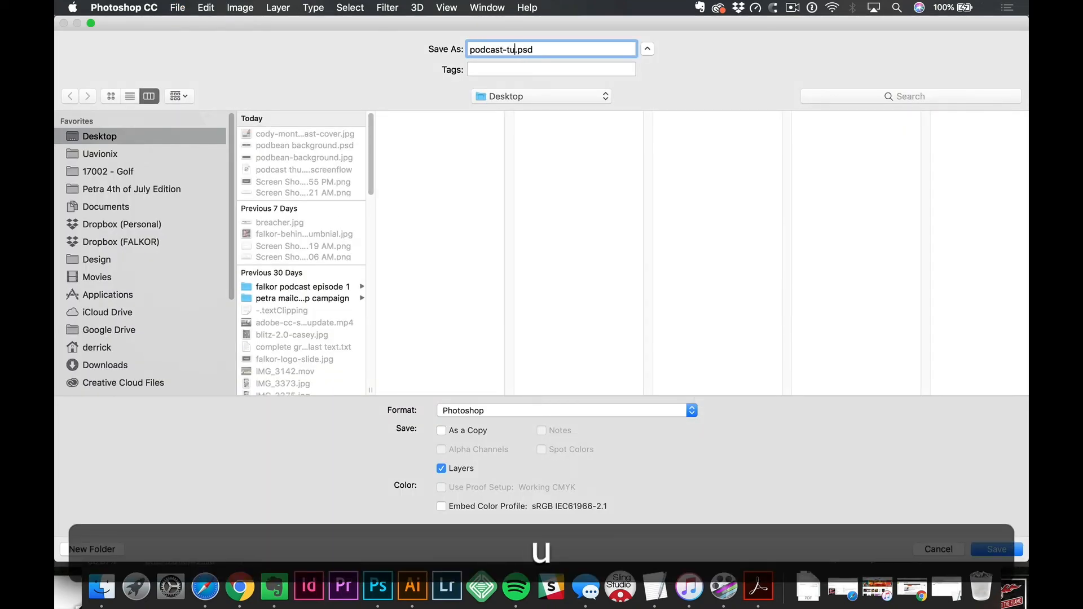
key("BackSpace")
type("humb")
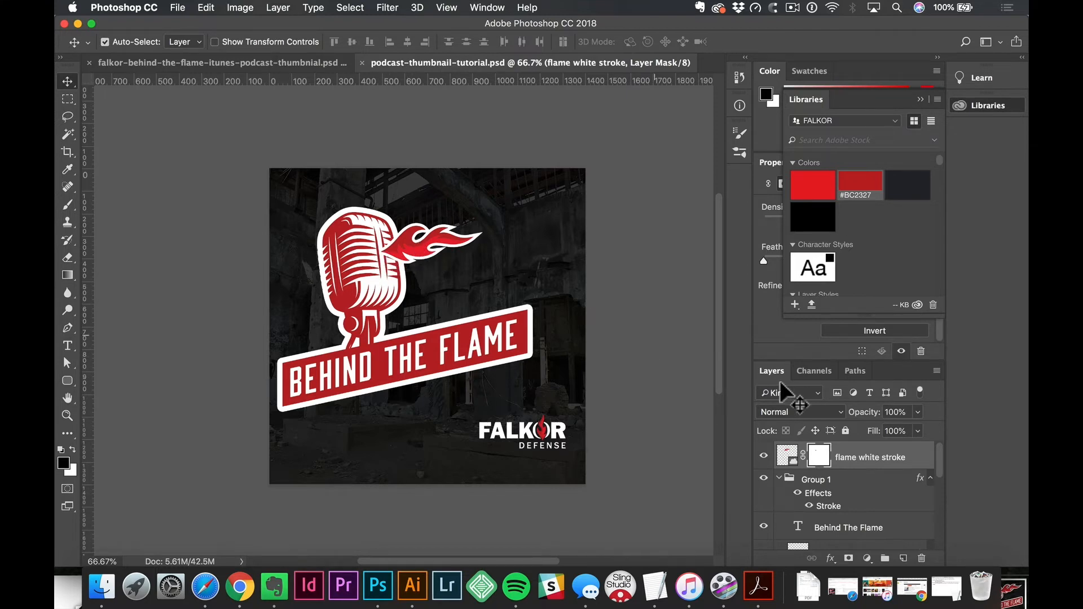
Step: Postpone the Java update, group the flame white stroke layer with Group 1, and check the new group by toggling its visibility
left_click(765, 455)
left_click(765, 455)
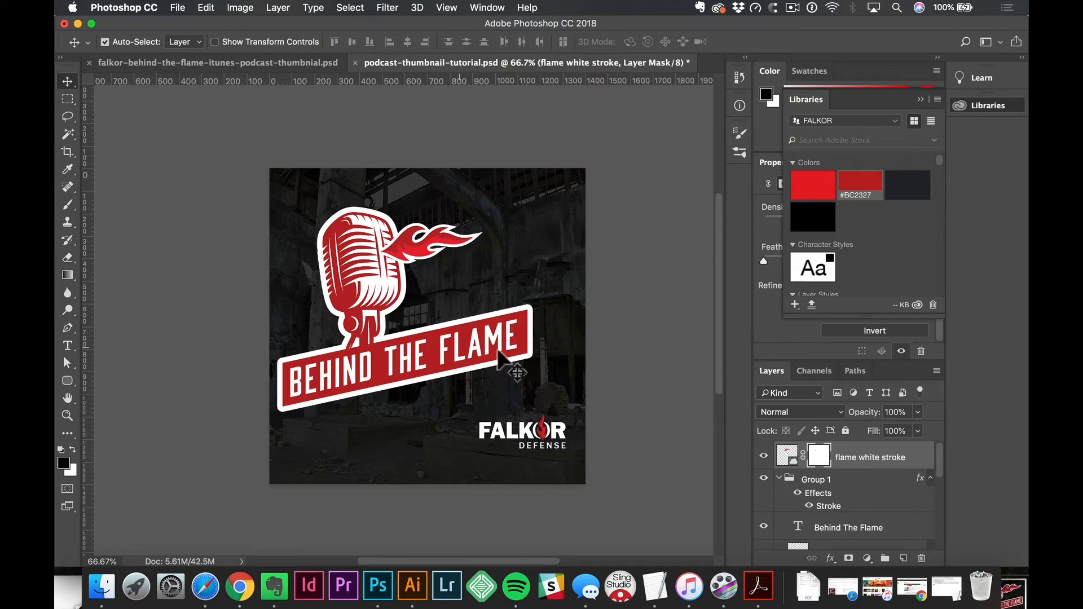
left_click(780, 478)
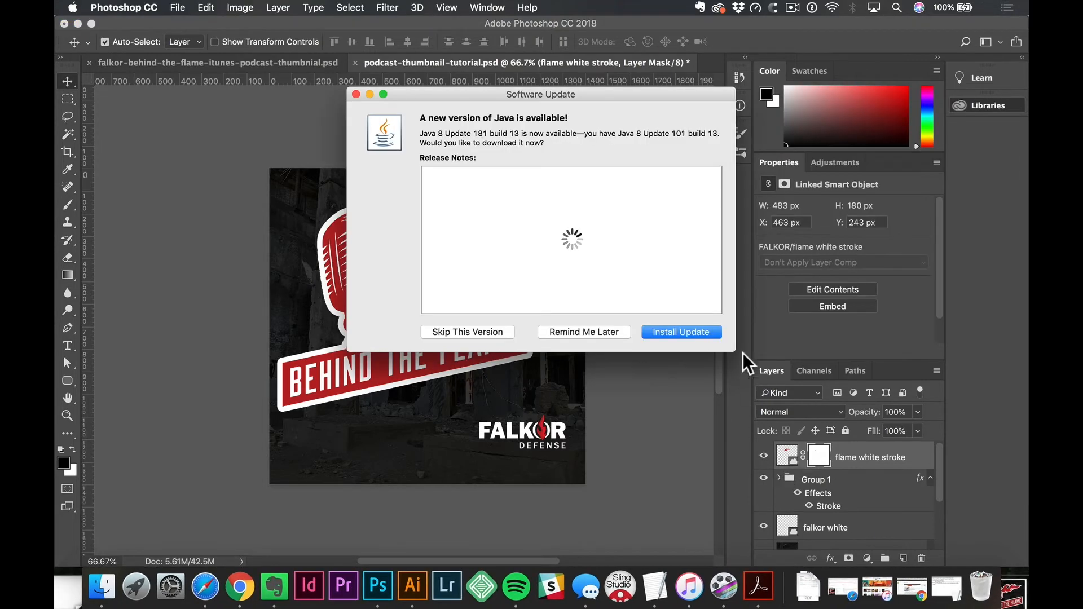
left_click(613, 331)
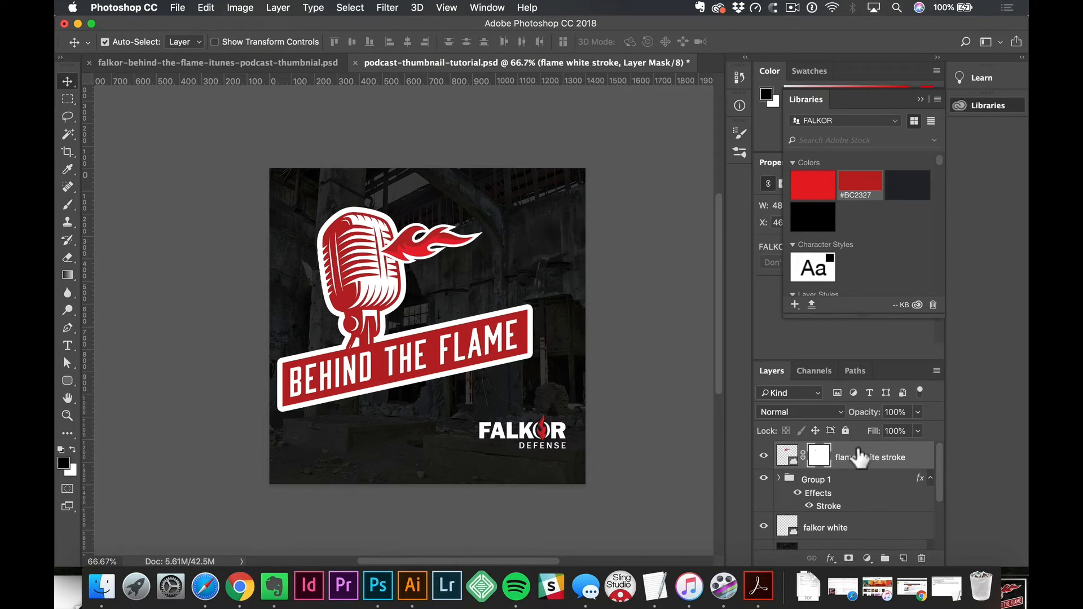
key("super")
left_click(819, 482, "super")
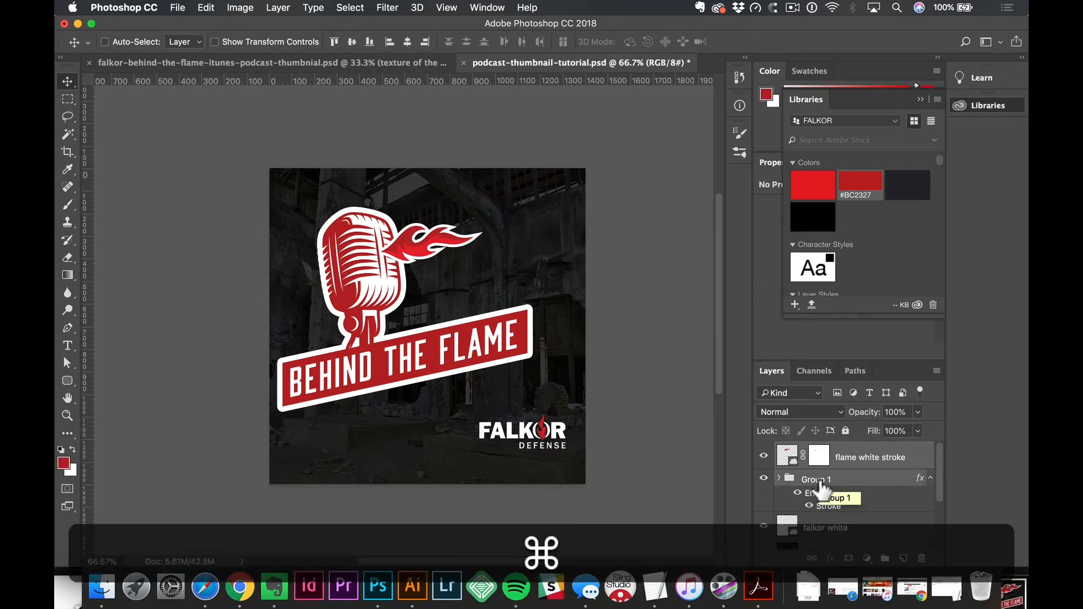
key("super+g")
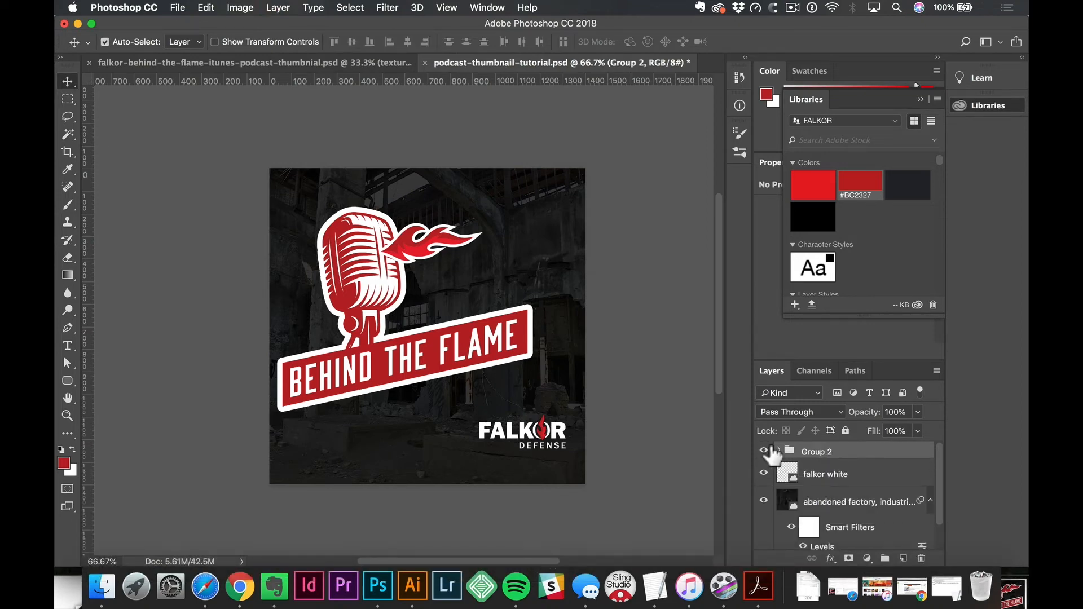
left_click(763, 451)
left_click(764, 451)
left_click(764, 451)
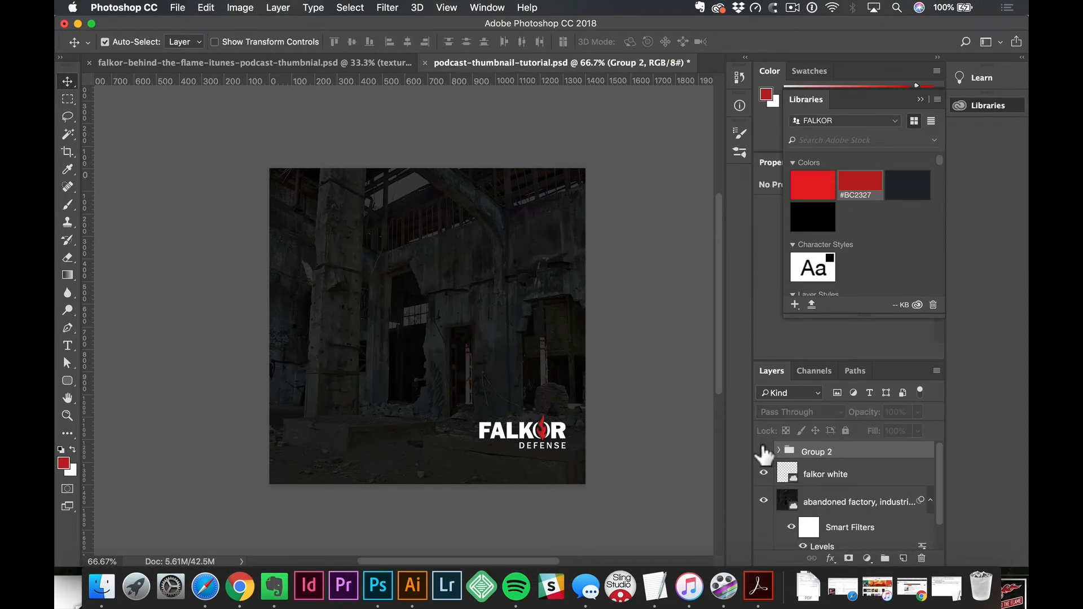
left_click(763, 451)
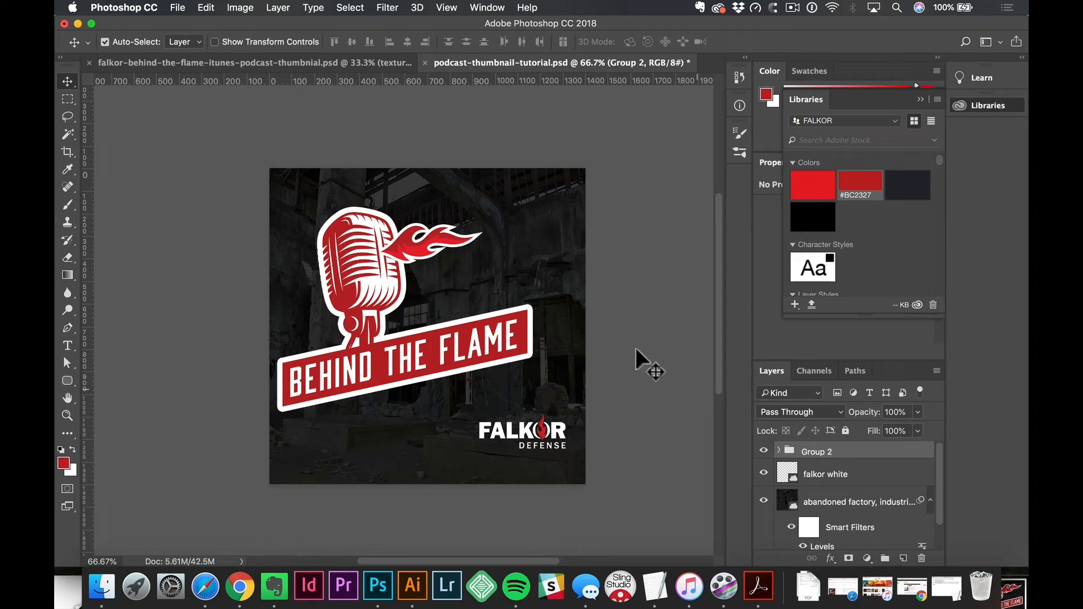
Step: Set the Move tool's auto-select to Group and shift the Falkor Defense logo and the microphone artwork slightly lower
key("v")
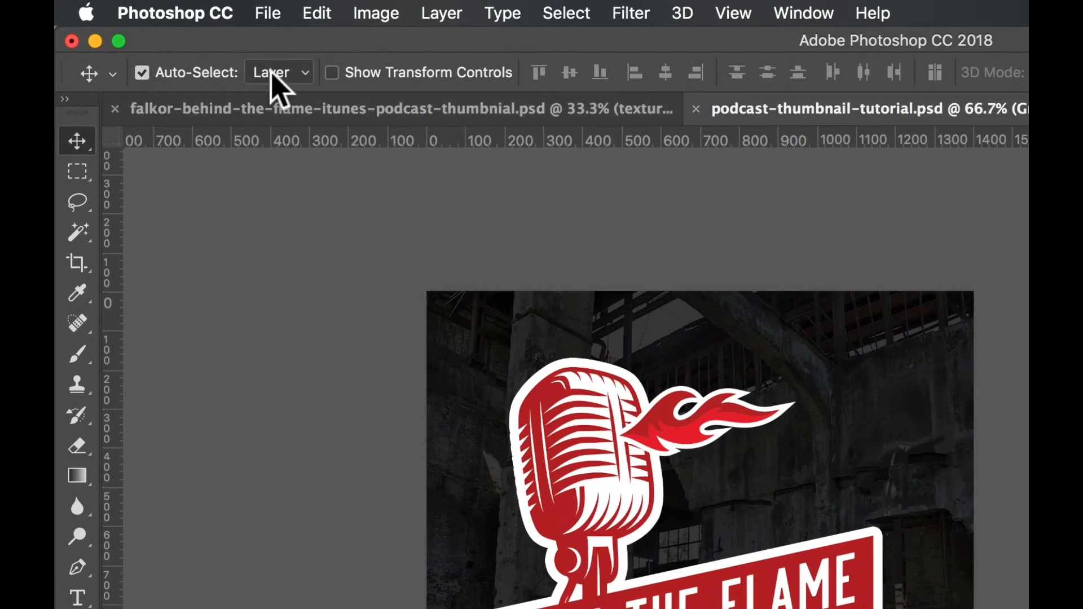
left_click(272, 74)
left_click(276, 48)
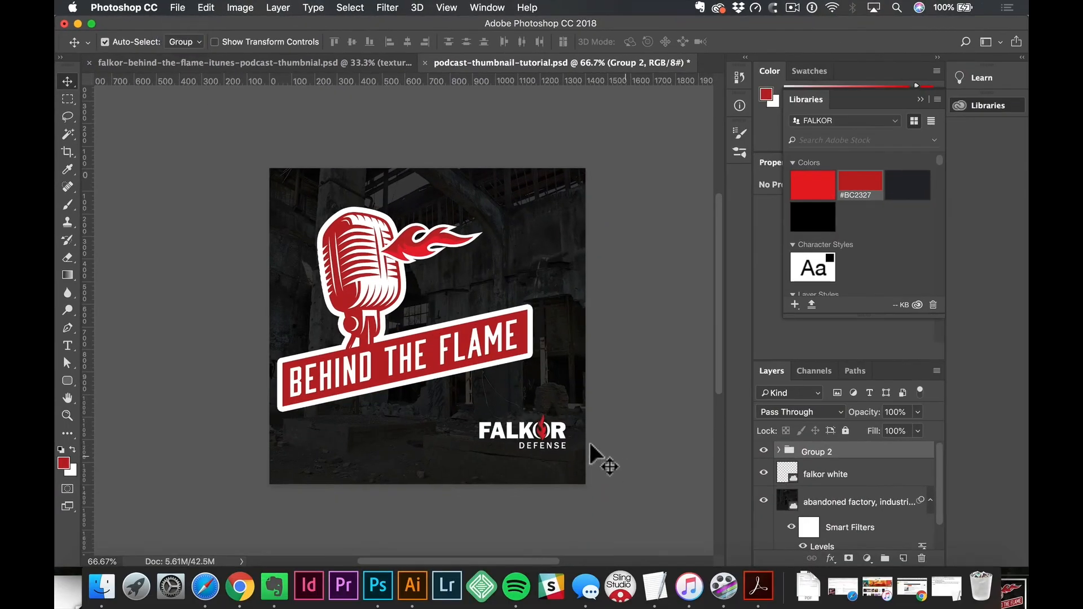
left_click_drag(519, 440, 515, 446)
mouse_move(464, 368)
left_mouse_down()
mouse_move(480, 354)
mouse_move(467, 384)
left_mouse_up()
Step: Scale up the grouped microphone, flame and title artwork proportionally and nudge it slightly up and left
key("super+t")
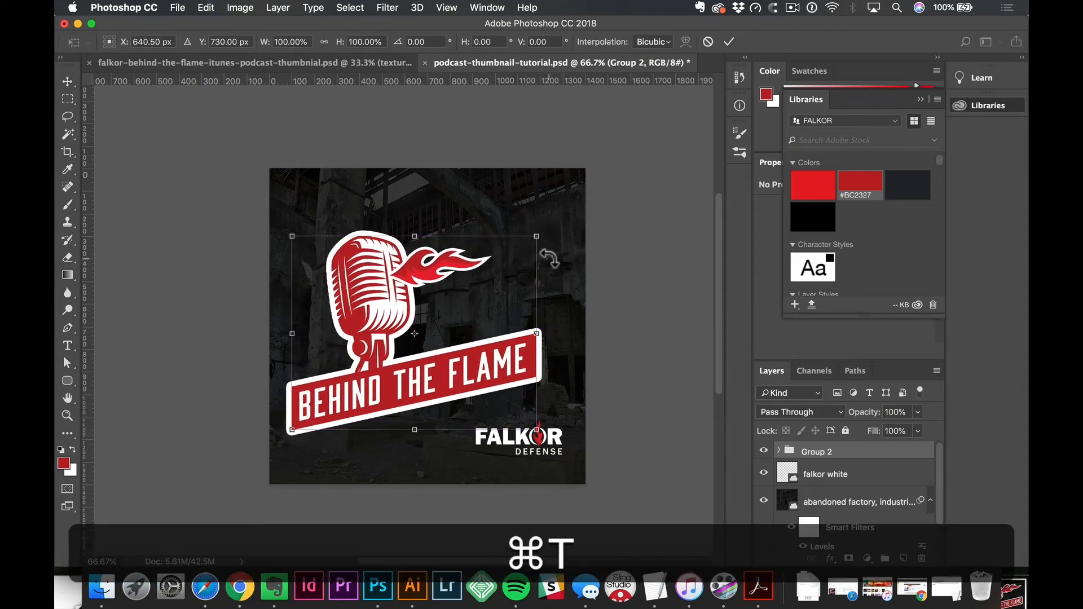
left_click_drag(536, 237, 560, 218)
key("Return")
key("shift+Left")
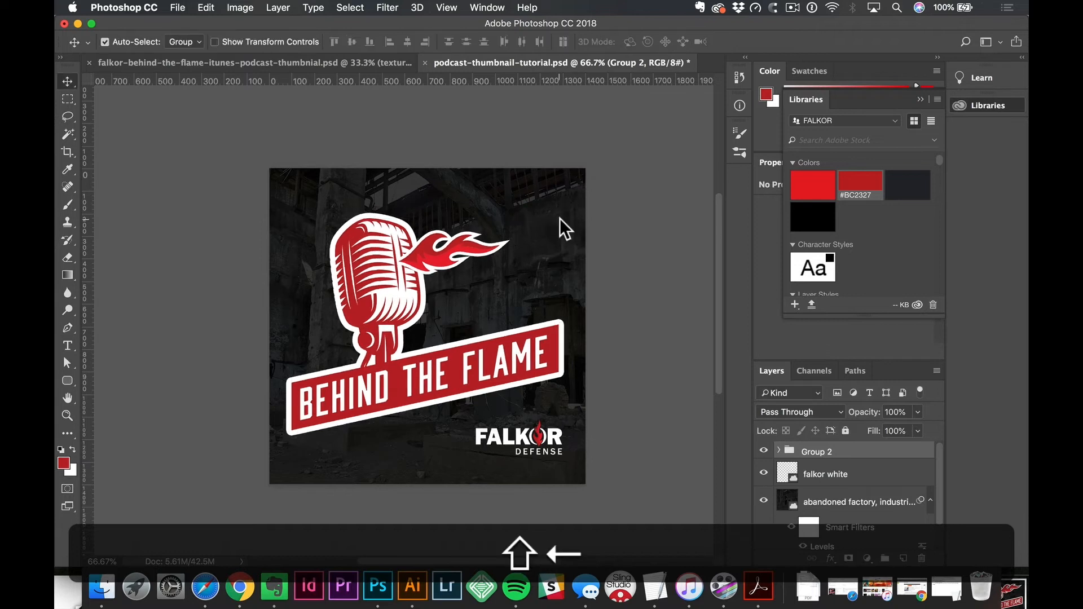
key("shift+Up")
key("shift+Up")
key("shift+Right")
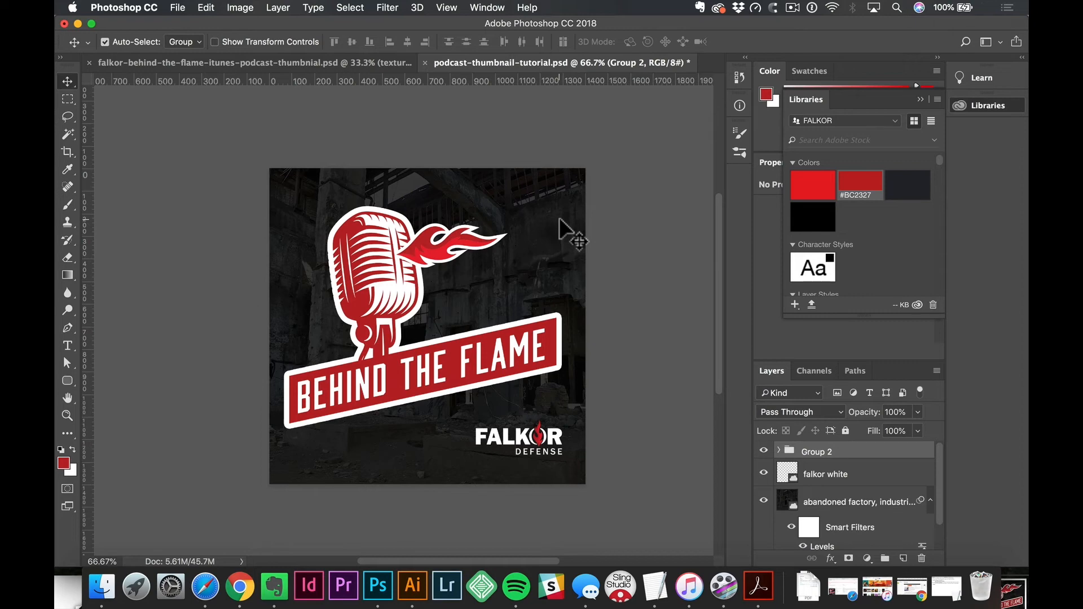
Step: Examine the concrete texture and worn edges on the artwork in falkor-behind-the-flame-itunes-podcast-thumbnial.psd, and return to podcast-thumbnail-tutorial.psd
left_click(373, 62)
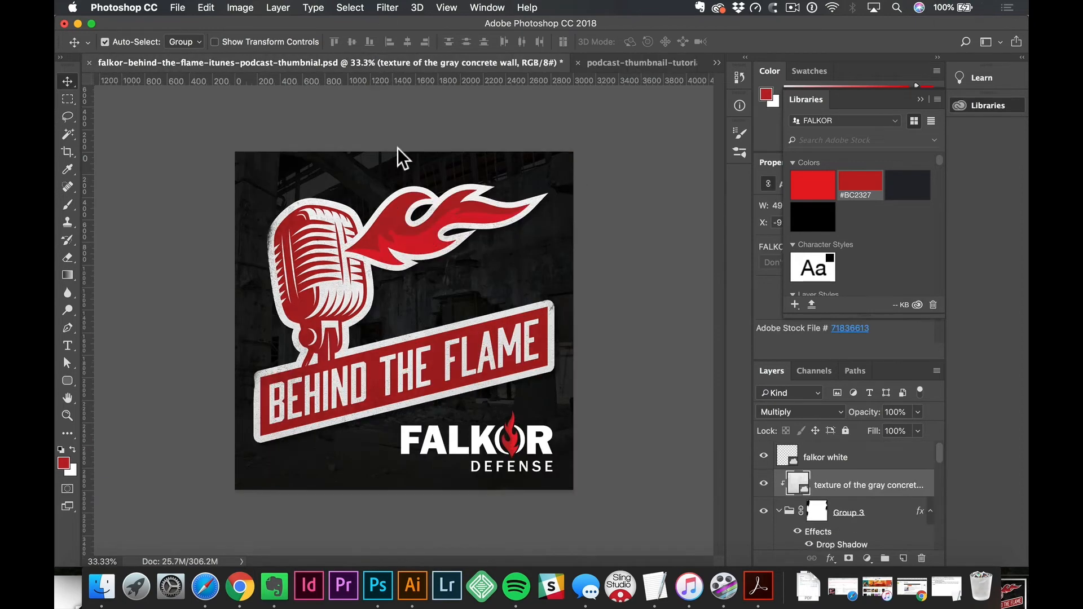
left_click(344, 314, "super")
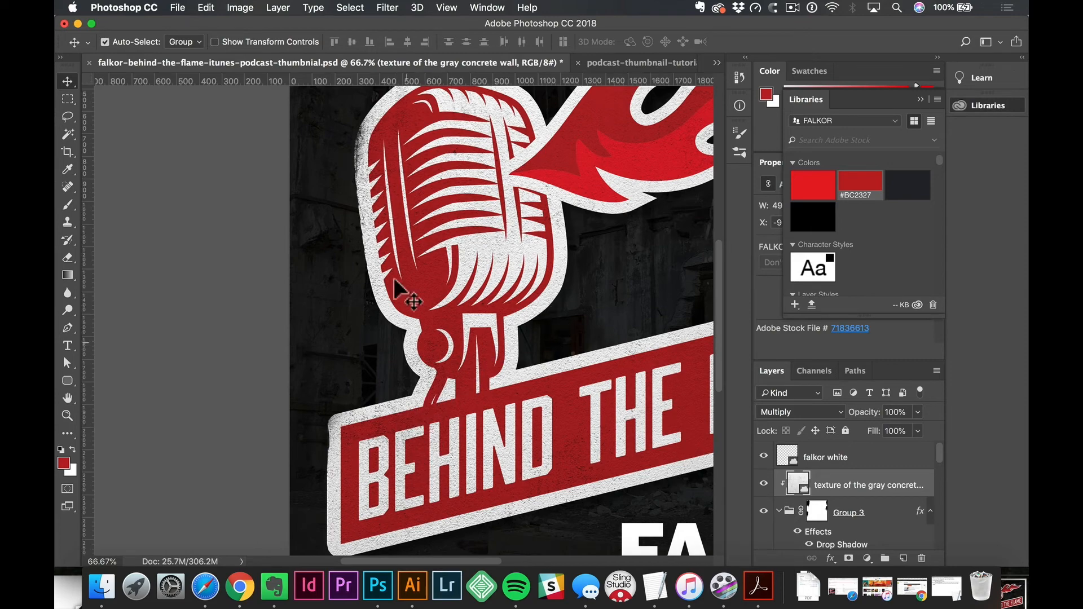
key("super+r")
key("space")
left_click_drag(489, 127, 376, 224)
left_click_drag(620, 226, 343, 244)
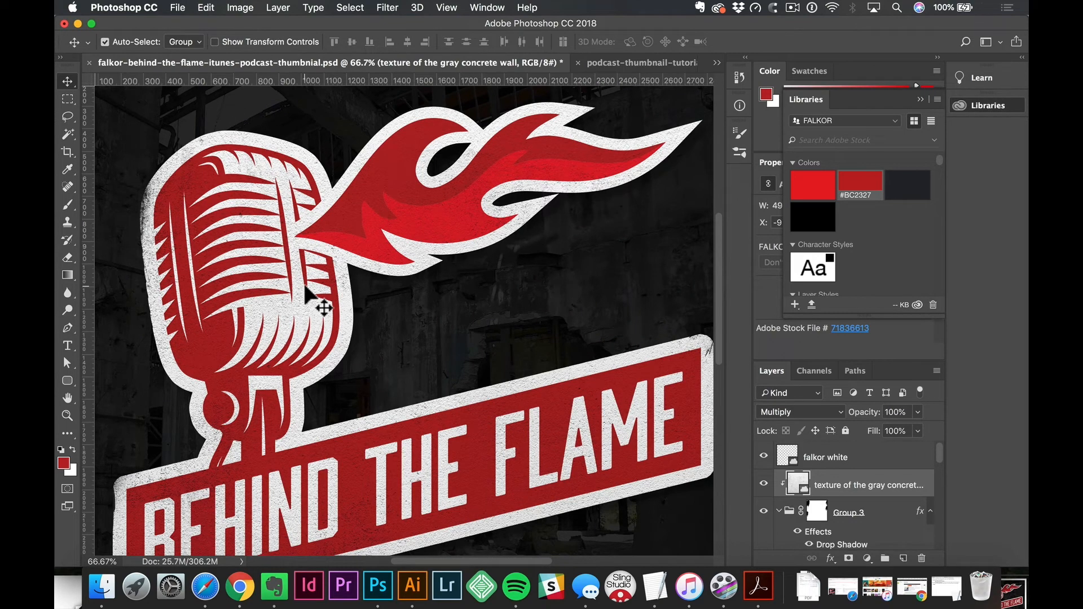
key("super+minus")
key("super+minus")
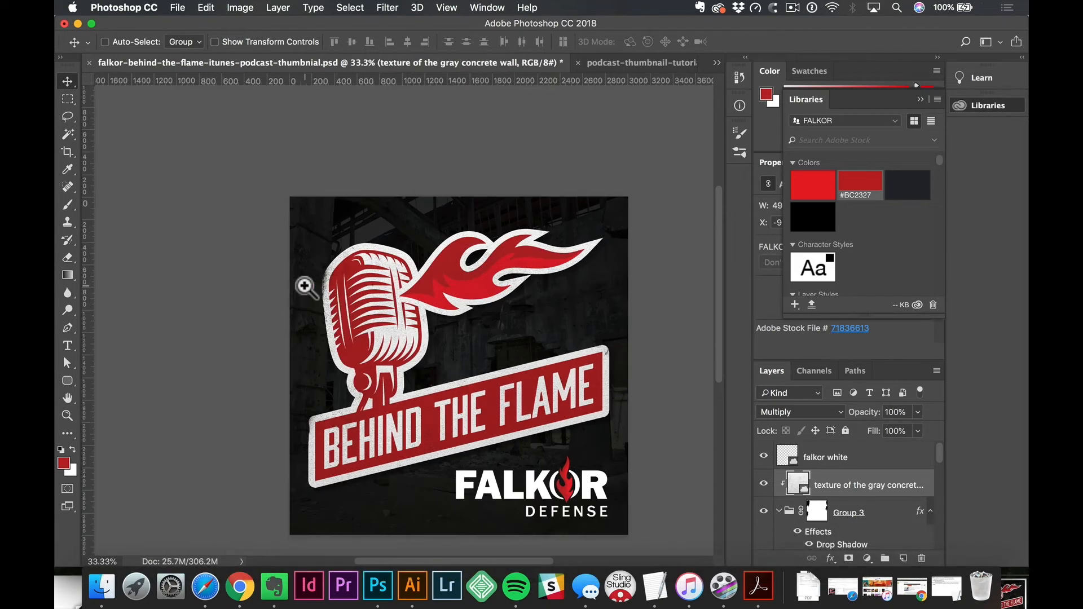
left_click(351, 317, "super")
left_click(351, 317, "super")
left_click(350, 317, "super")
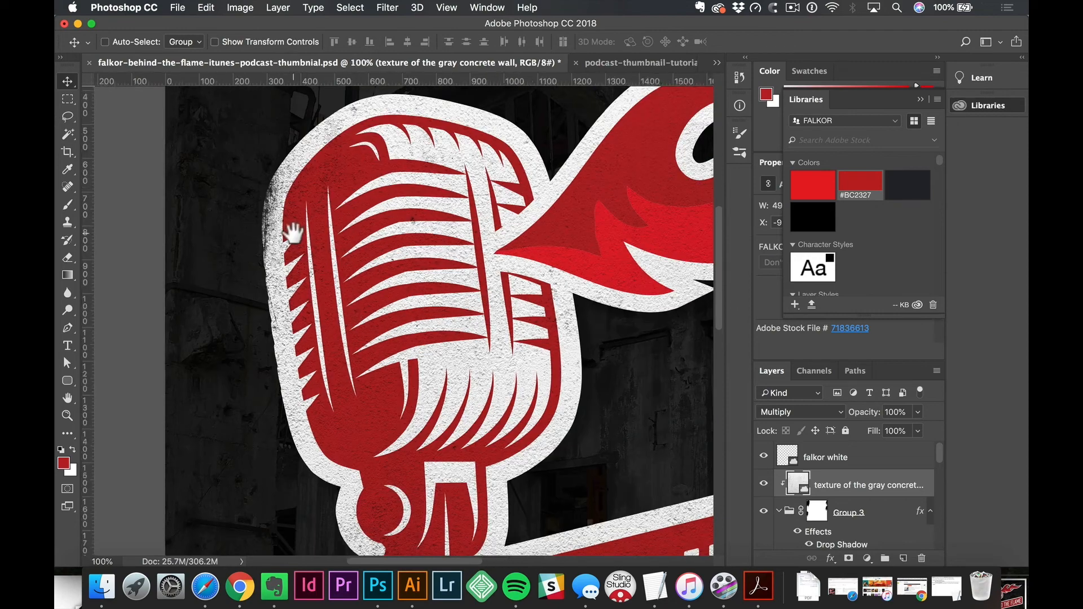
left_click_drag(293, 232, 330, 270)
left_click(531, 227, "alt")
left_click(530, 226, "alt")
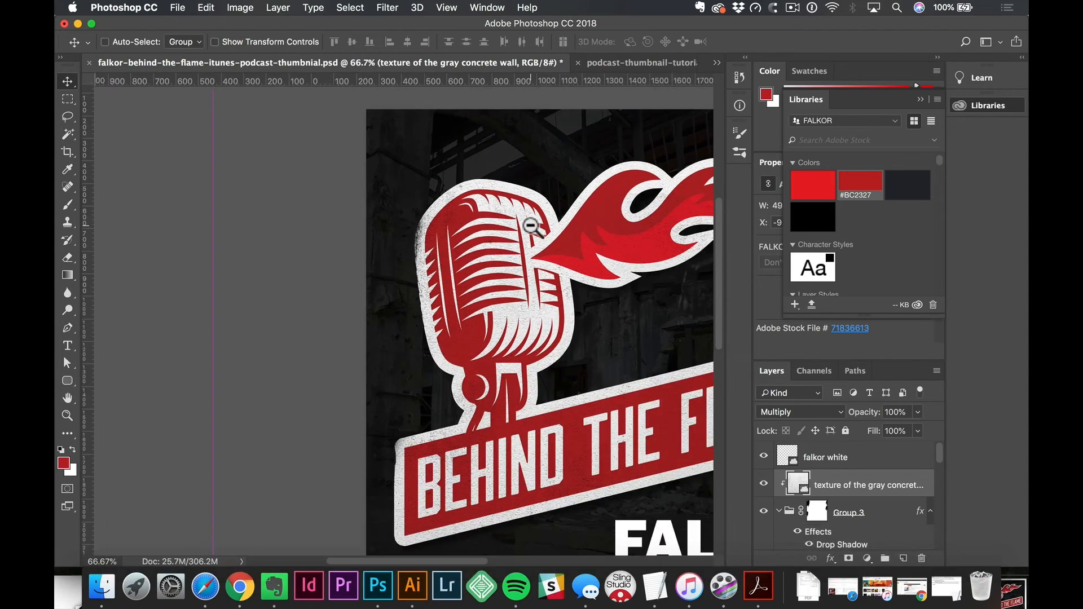
left_click(531, 227, "alt")
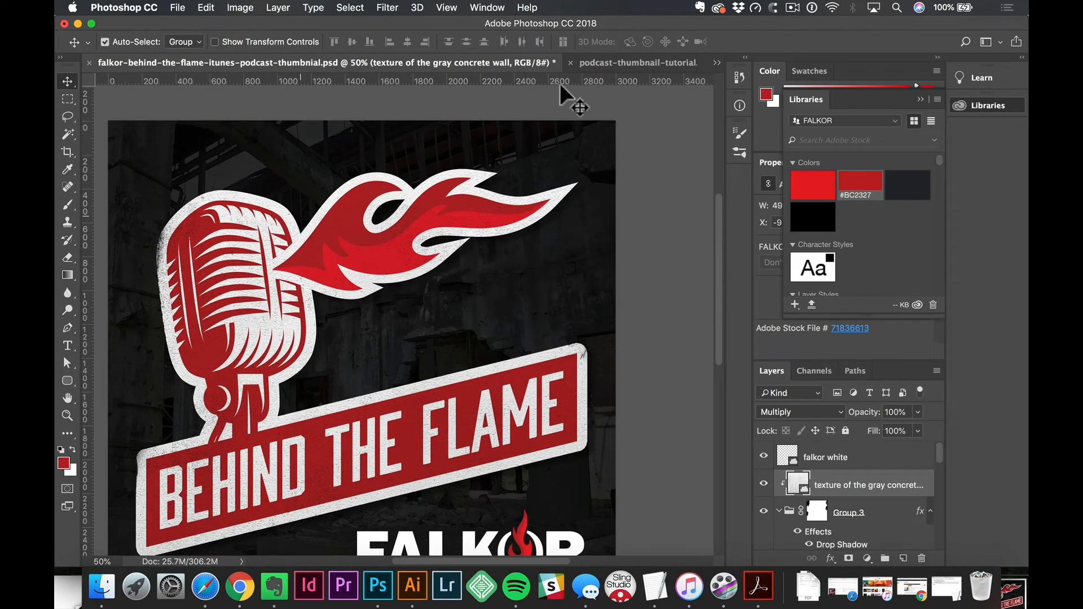
left_click(611, 62)
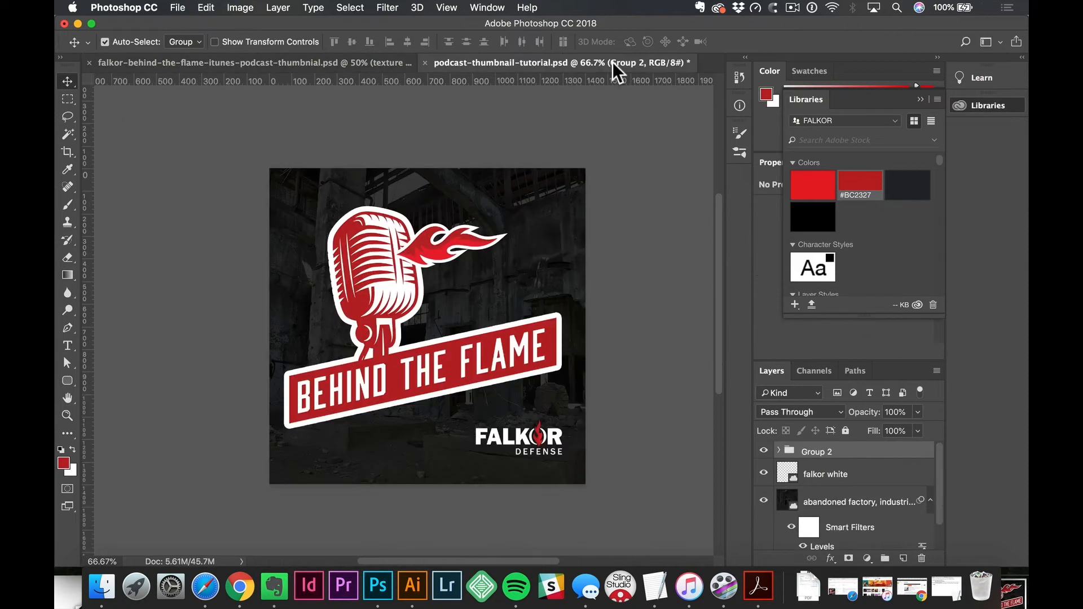
Step: Select Group 2 and toggle its visibility to check which artwork it contains
key("super+plus")
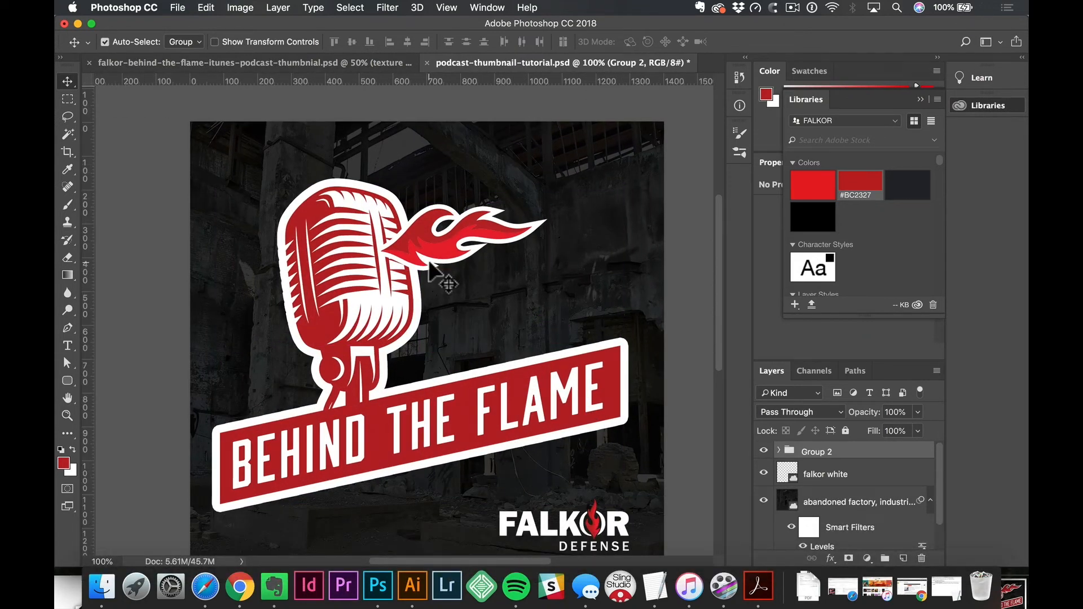
key("space")
left_click_drag(426, 264, 387, 244)
left_click(492, 296)
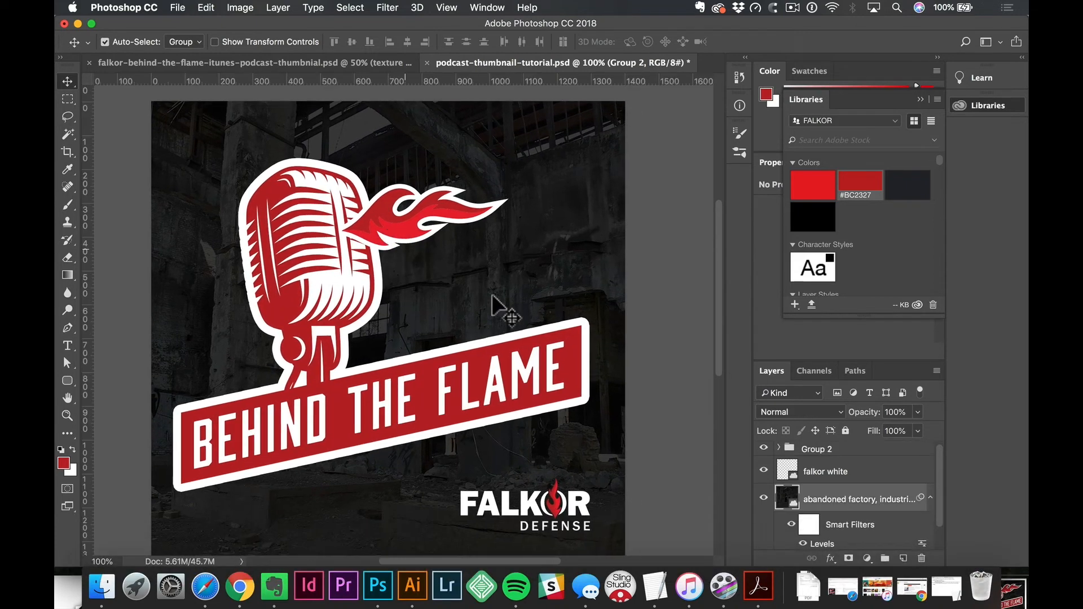
left_click(821, 449)
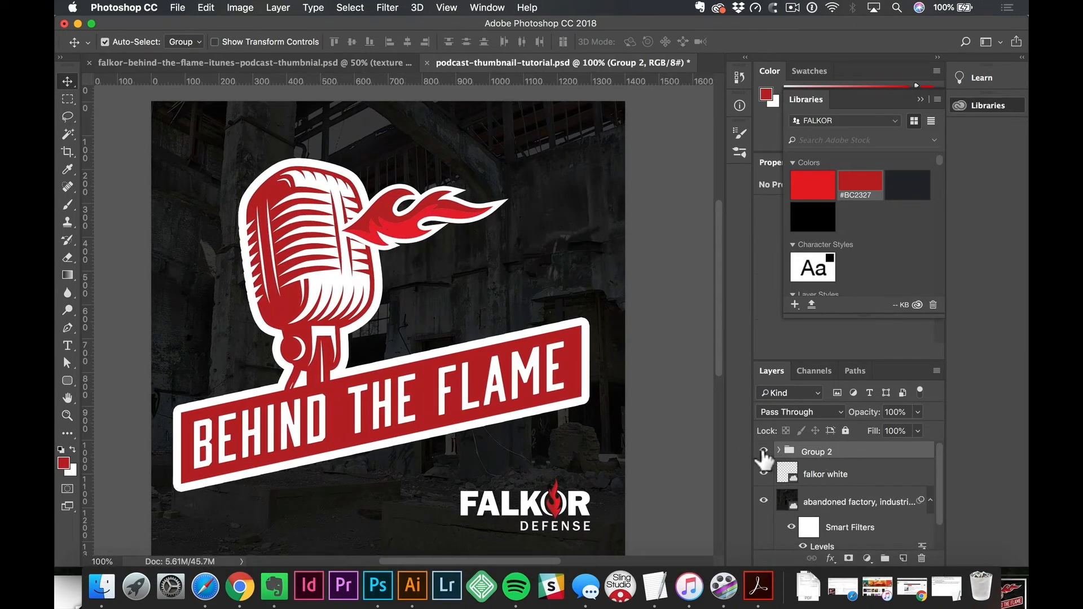
left_click(764, 451)
left_click(763, 452)
left_click(764, 451)
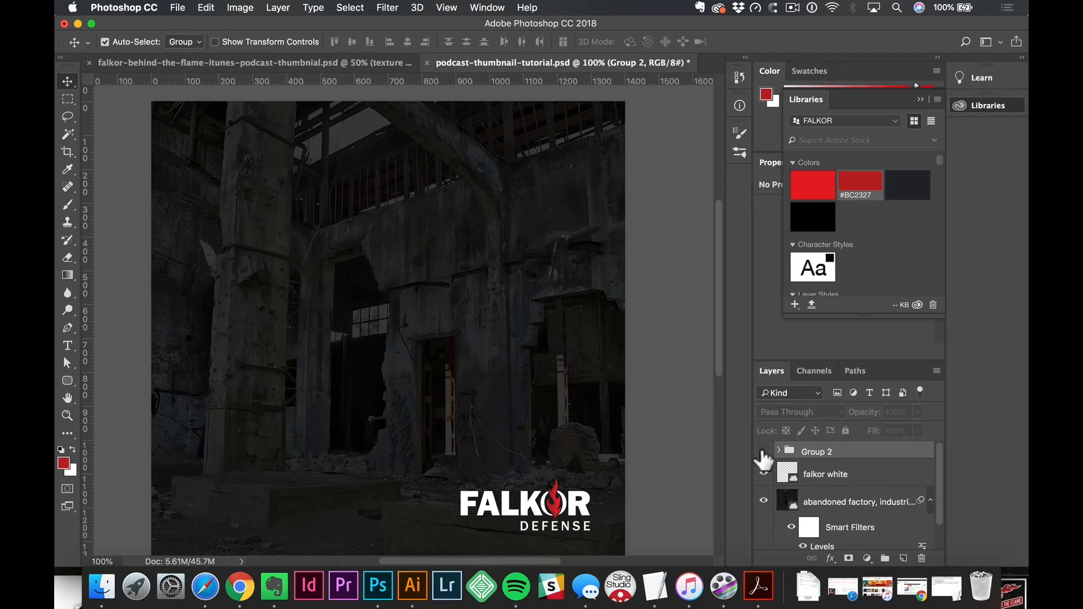
left_click(763, 452)
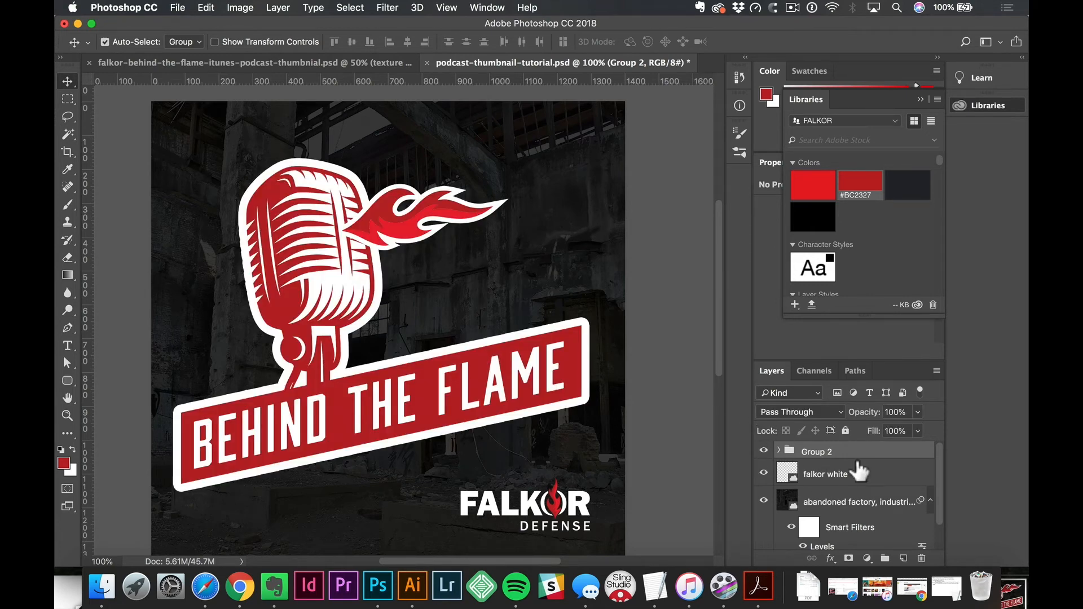
Step: Add a layer mask to Group 2 and ready the Brush tool with black (000000) as the foreground color
left_click(848, 558)
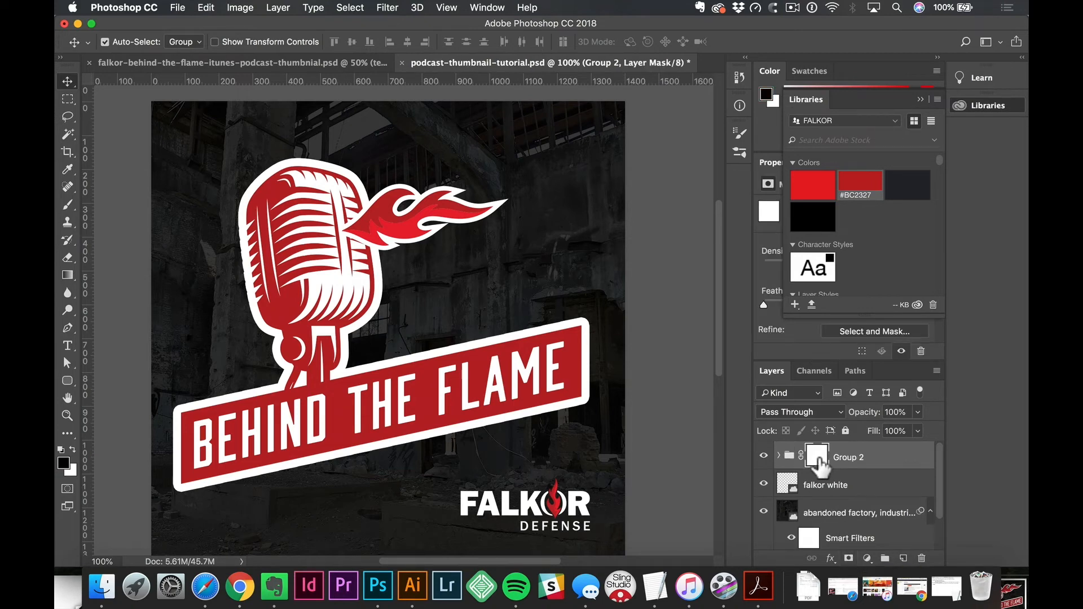
key("b")
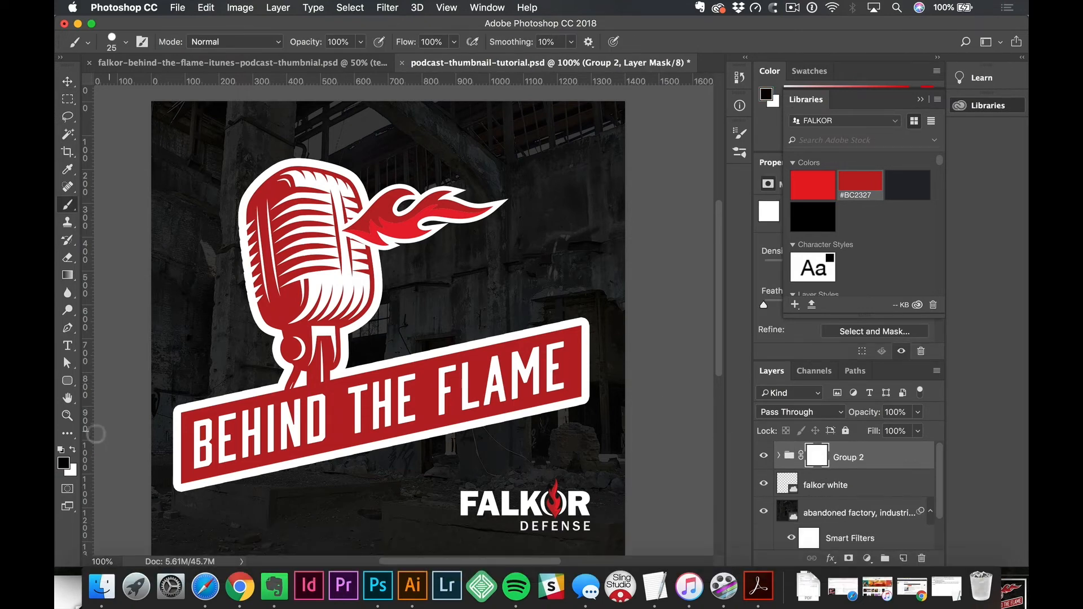
left_click(64, 464)
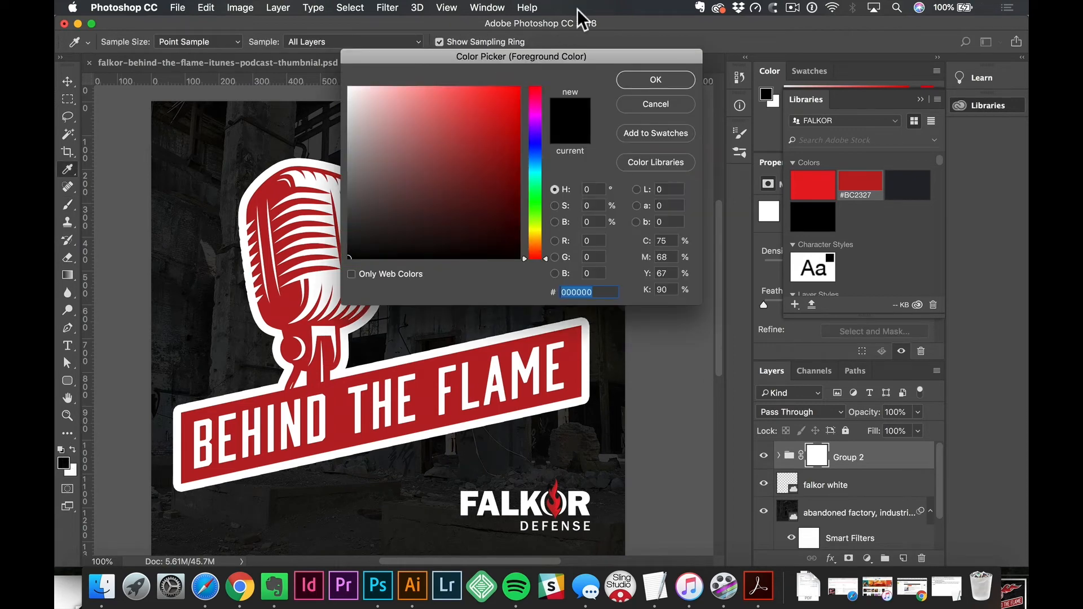
left_click(655, 81)
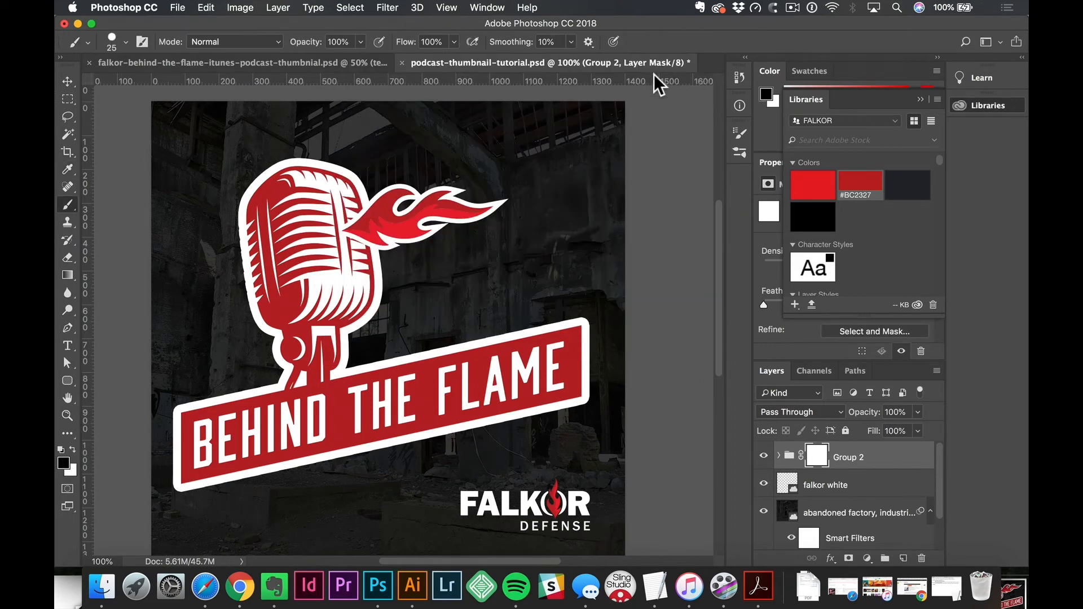
Step: Look through the brush tips available in the brush settings for a grunge texture
left_click(744, 134)
scroll(676, 172, "down", 10)
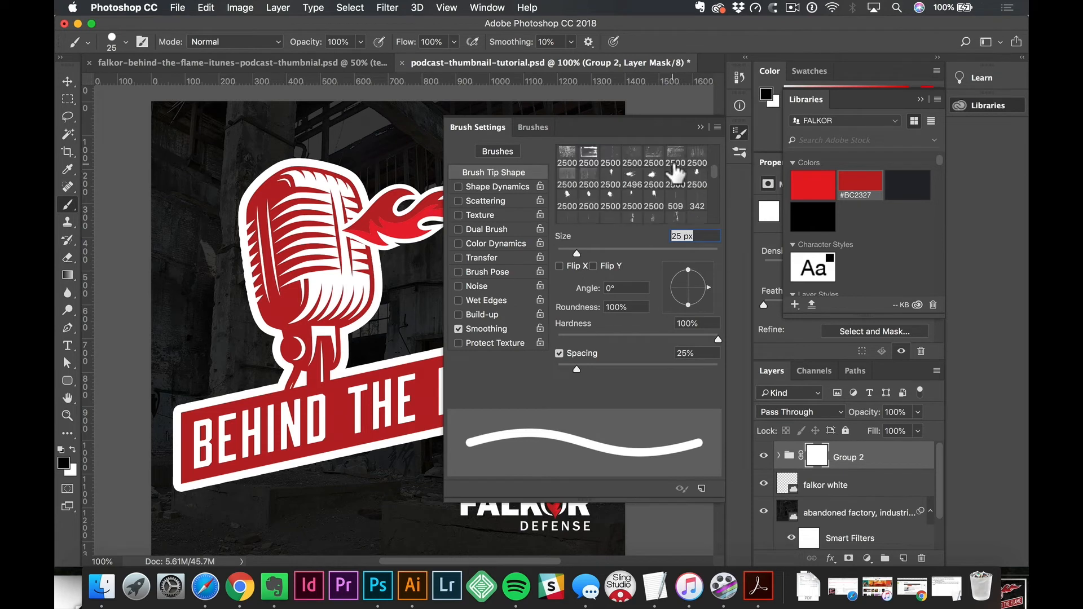
scroll(676, 172, "up", 5)
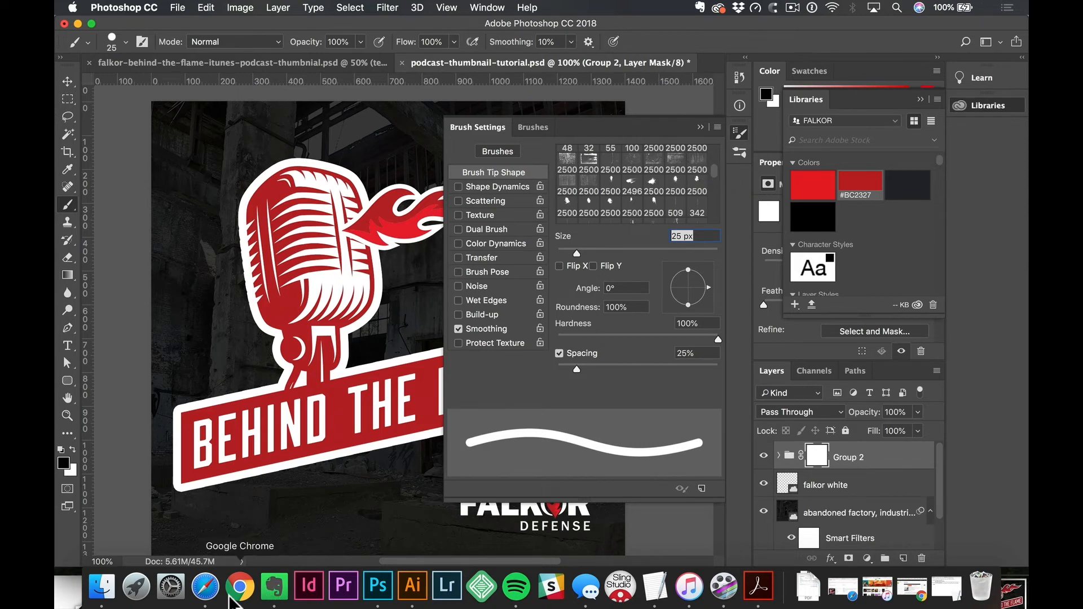
Step: Switch to Chrome, search creativemarket.com for "grunge brush" and look through the brush packs offered
left_click(240, 589)
key("cmd+t")
type("creativemarket.com")
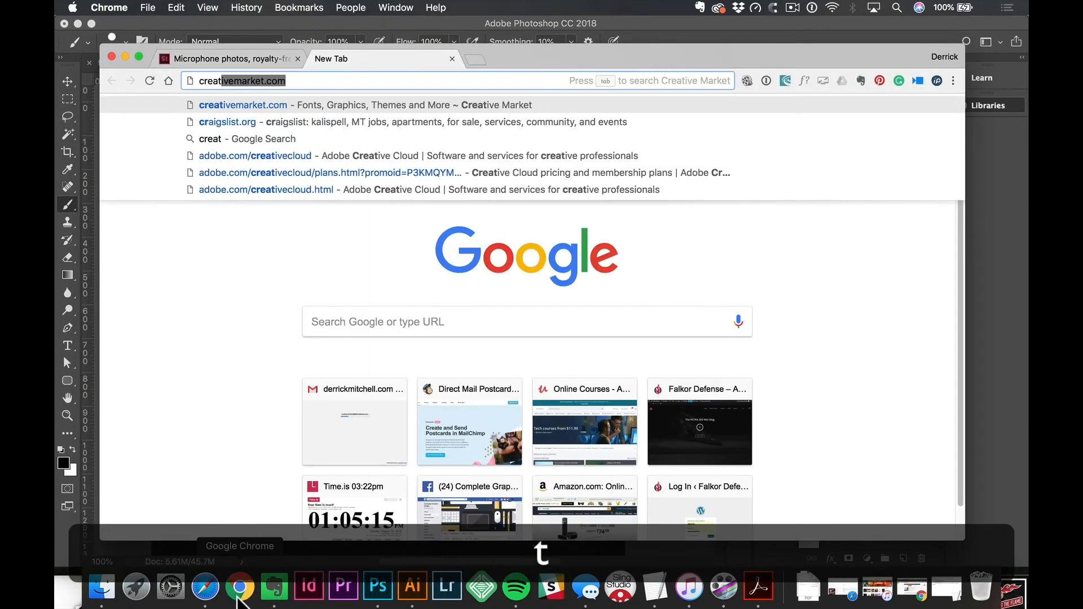
key("Return")
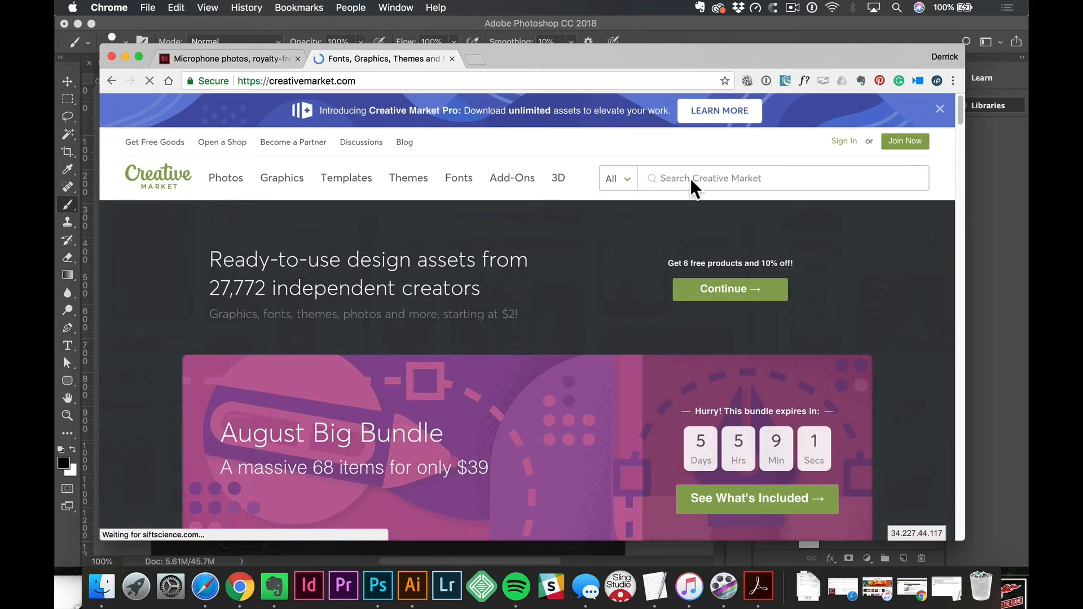
type("grunge bru")
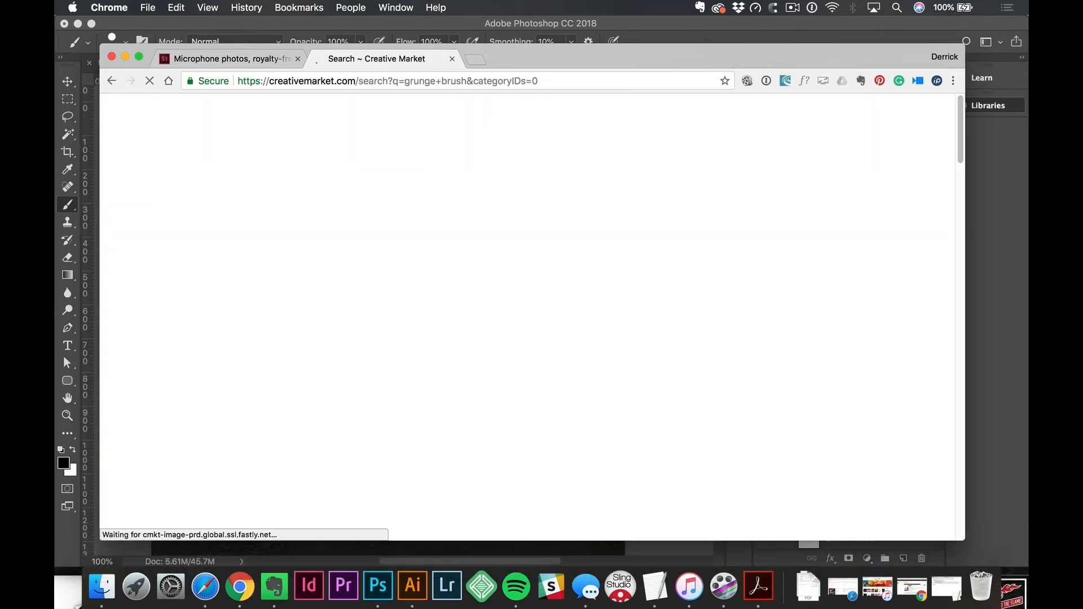
scroll(640, 286, "down", 7)
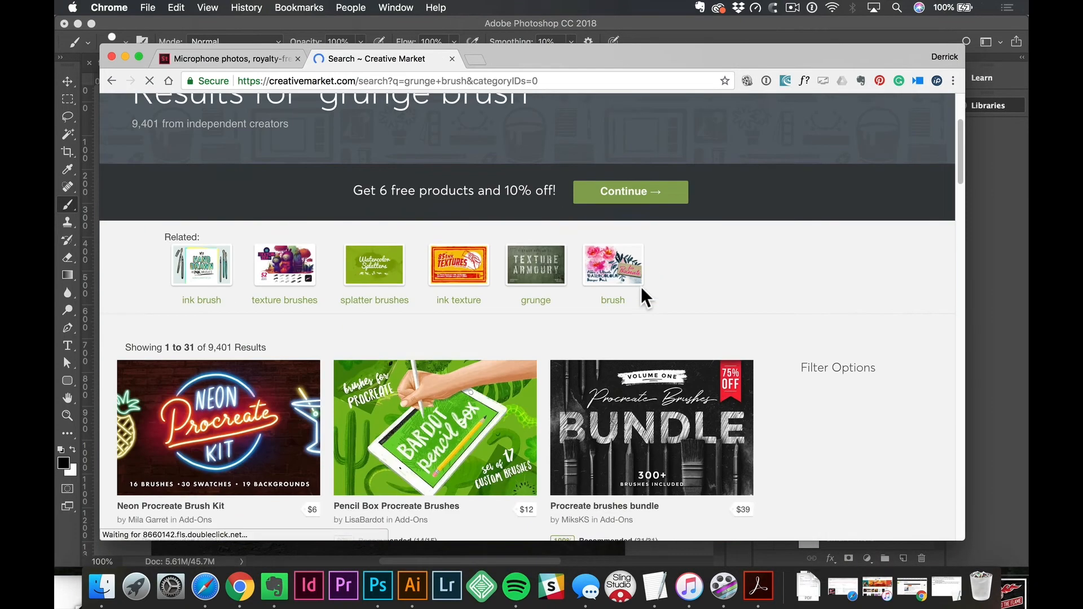
scroll(641, 286, "down", 3)
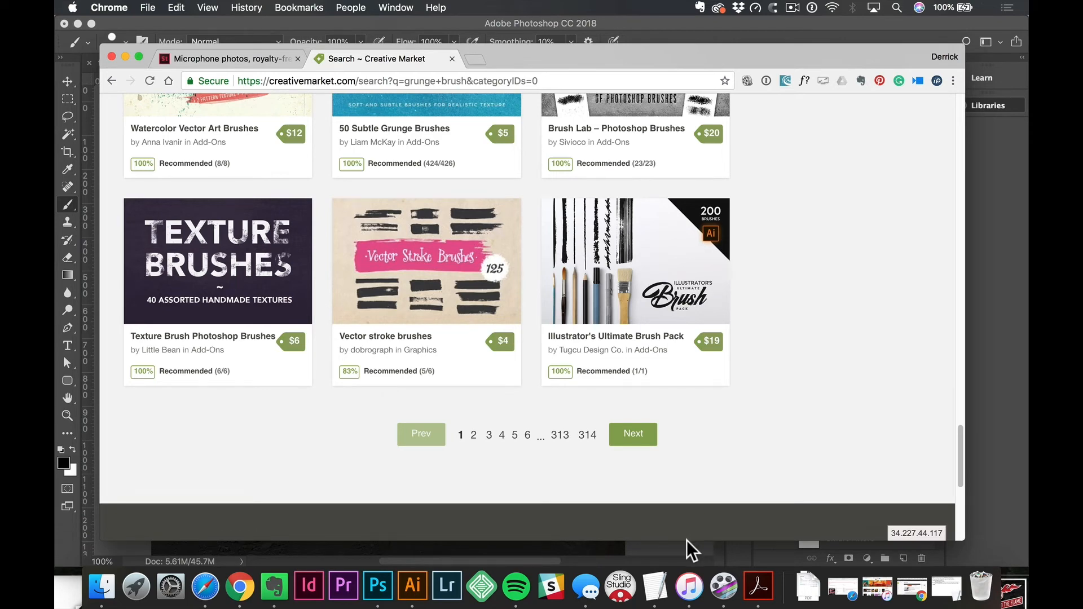
Step: Return to Photoshop and choose a 2500 px grainy grunge texture as the brush tip
left_click(378, 586)
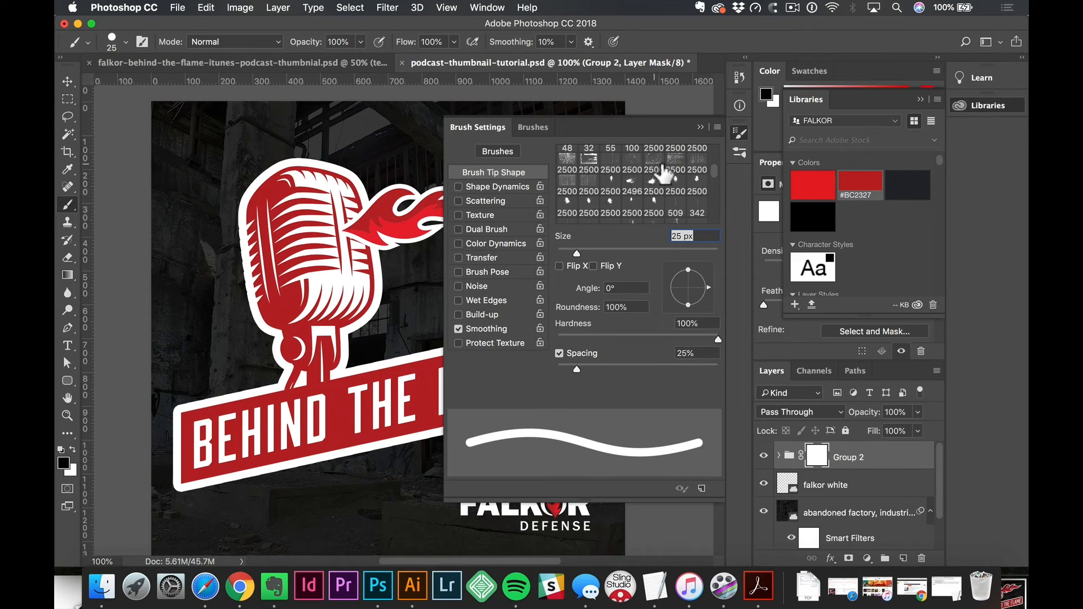
left_click(697, 161)
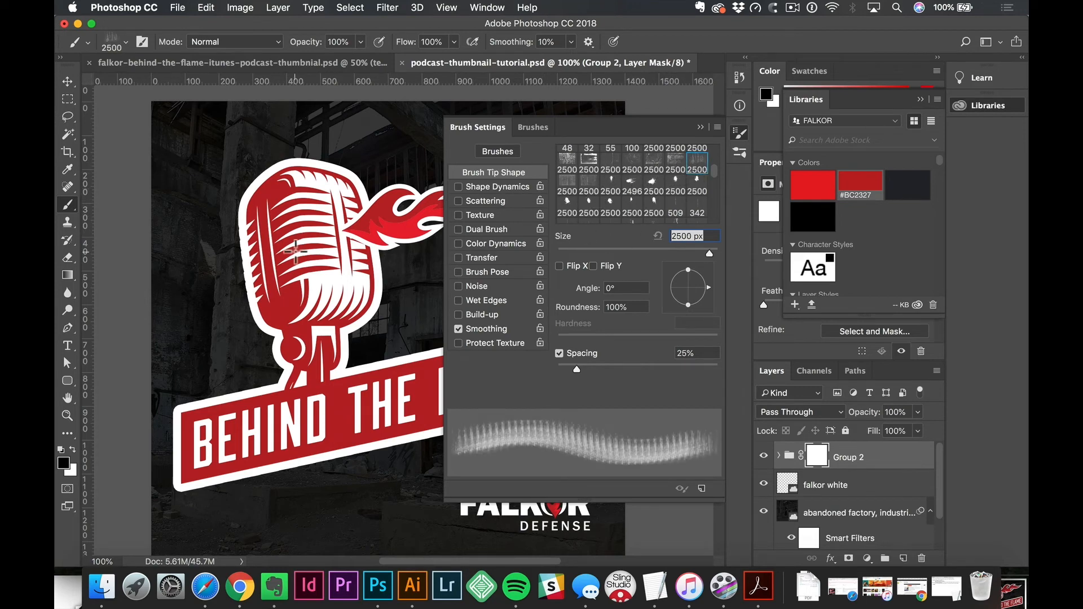
left_click(740, 135)
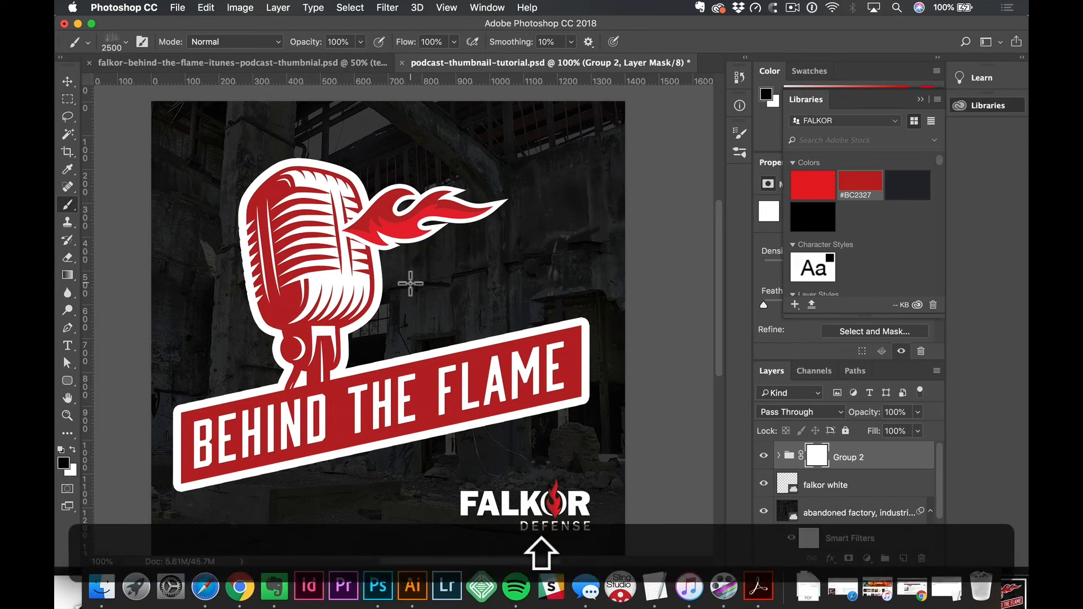
Step: Reduce the grunge texture brush to 1400 px
key("bracketleft")
key("bracketleft")
key("bracketleft")
key("bracketleft")
key("bracketleft")
key("bracketleft")
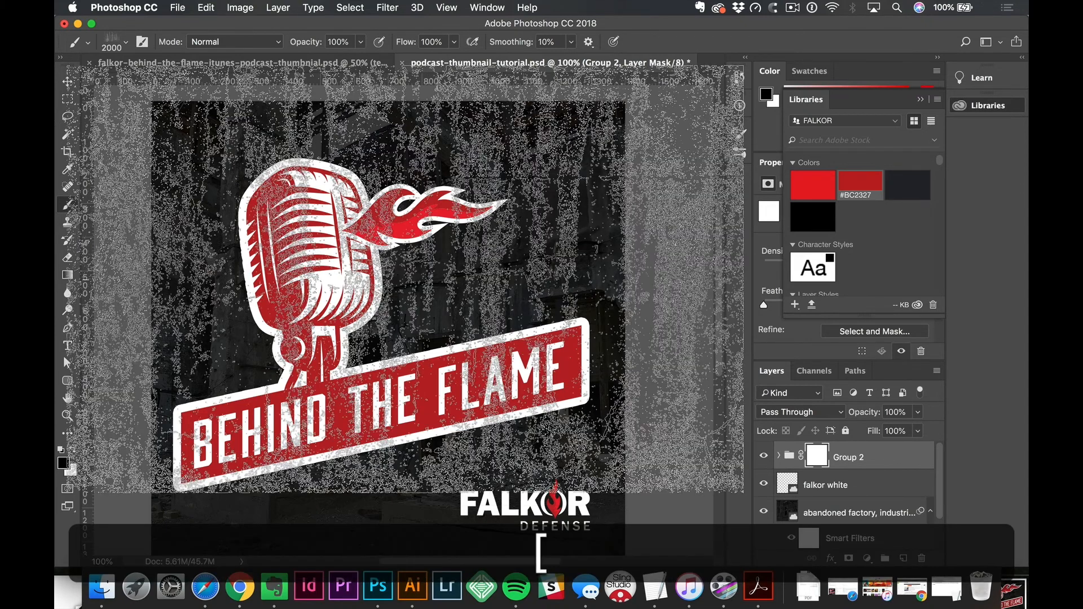
key("bracketleft")
key("bracketleft")
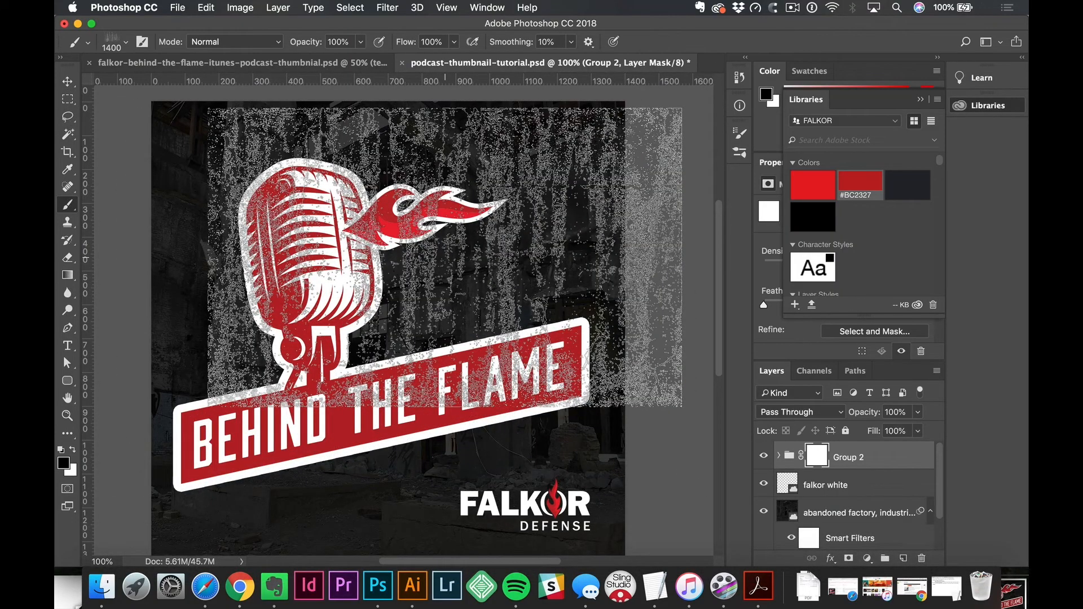
Step: Reduce the grunge brush to 840 px, try a stroke across the artwork on the Group 2 mask, and undo it
left_click(738, 138)
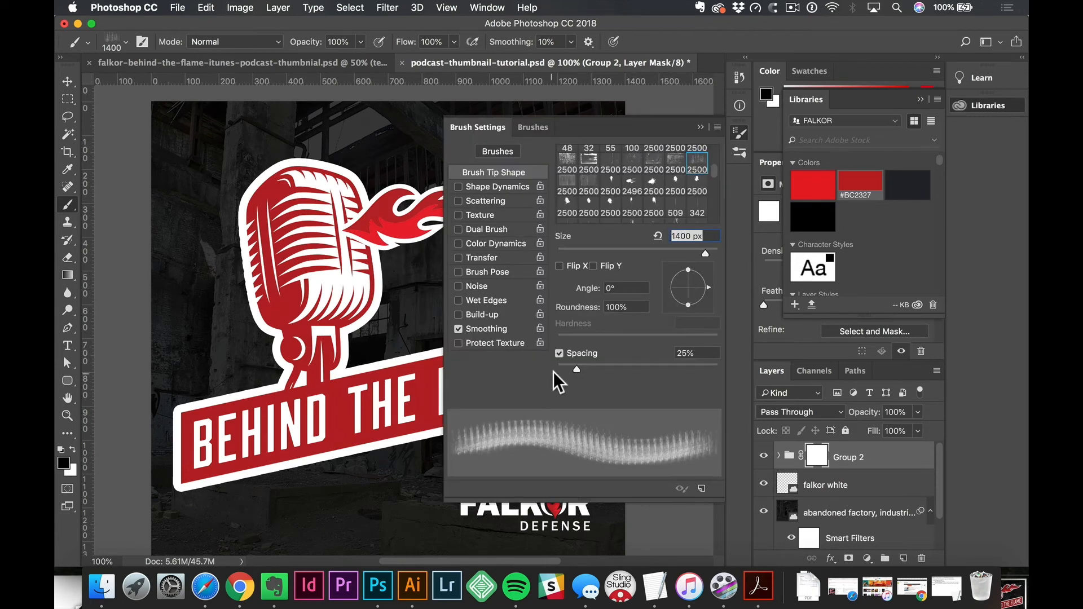
mouse_move(705, 254)
left_mouse_down()
mouse_move(648, 255)
mouse_move(715, 255)
mouse_move(703, 254)
left_mouse_up()
left_click_drag(351, 354, 186, 339)
key("super+z")
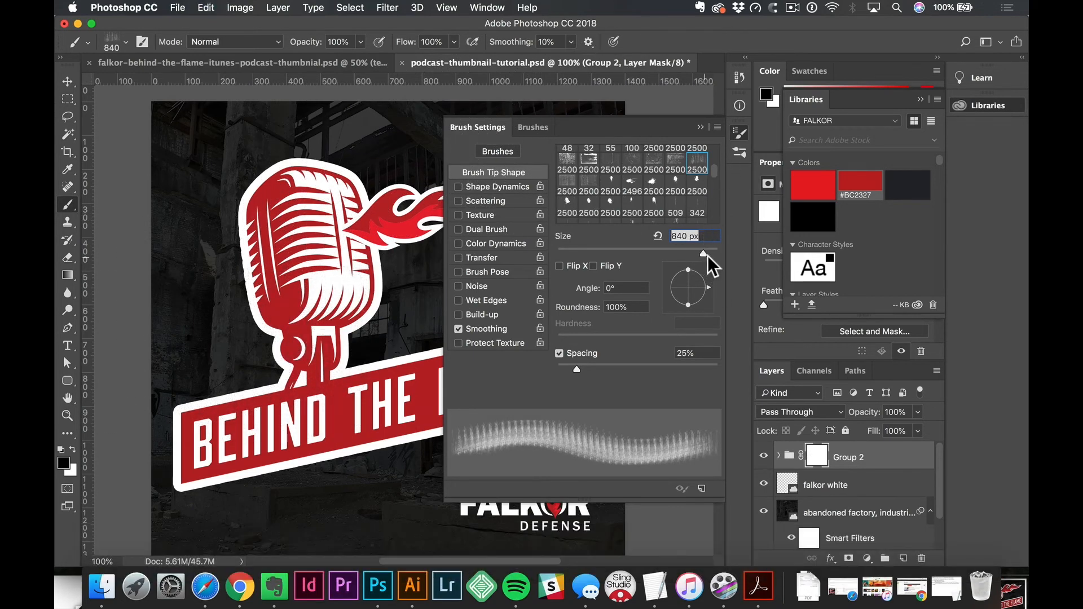
Step: Enlarge the grunge brush to 2920 px and rotate its tip to an angle of 12°
left_click_drag(707, 255, 717, 255)
left_click(740, 133)
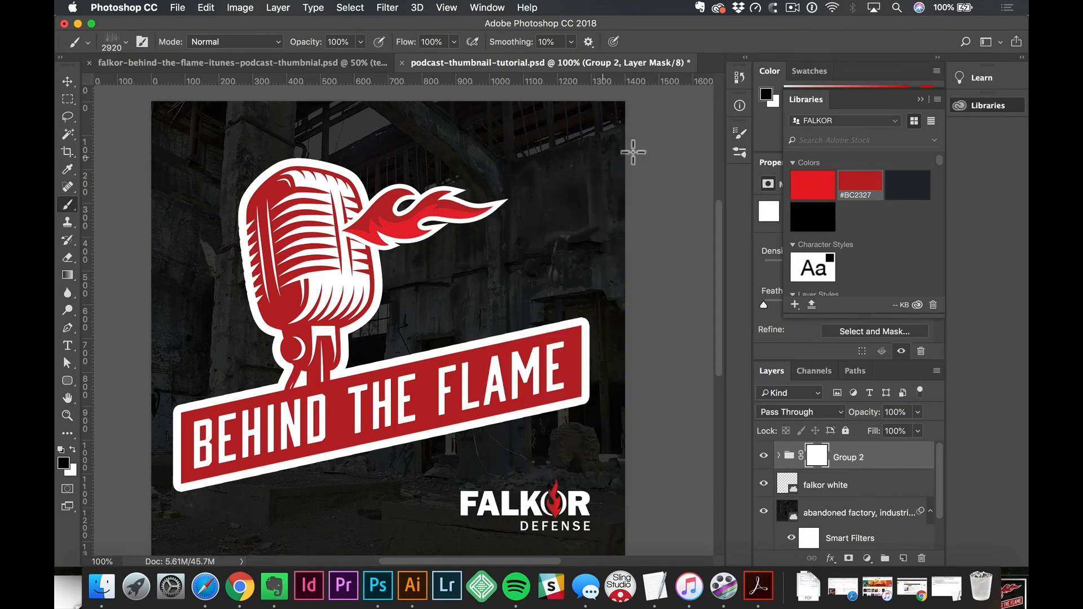
left_click(739, 135)
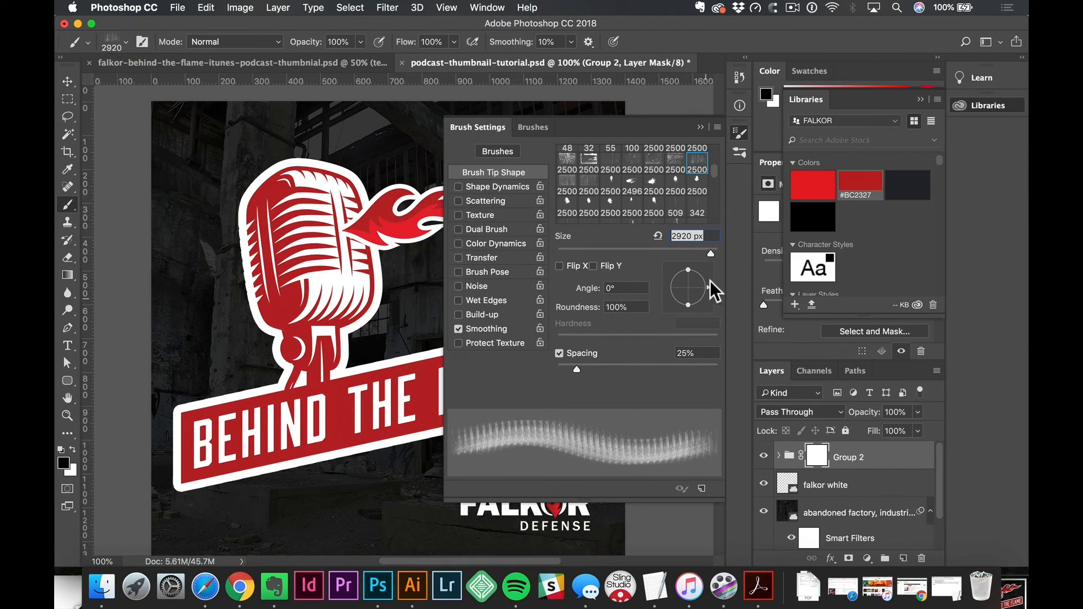
mouse_move(707, 285)
left_mouse_down()
mouse_move(703, 271)
mouse_move(709, 290)
mouse_move(661, 256)
left_mouse_up()
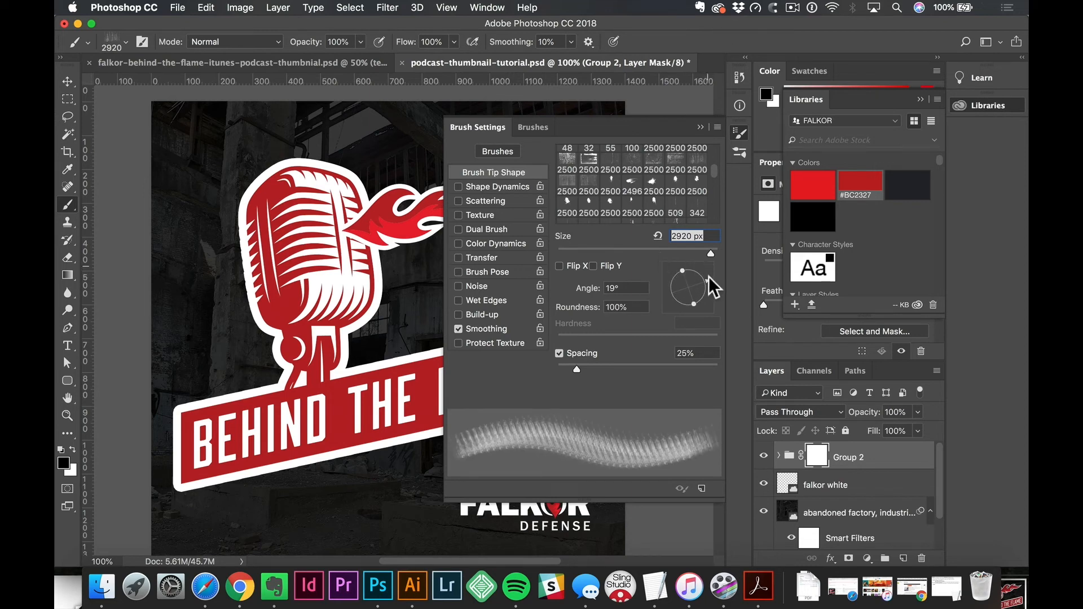
left_click_drag(709, 281, 710, 284)
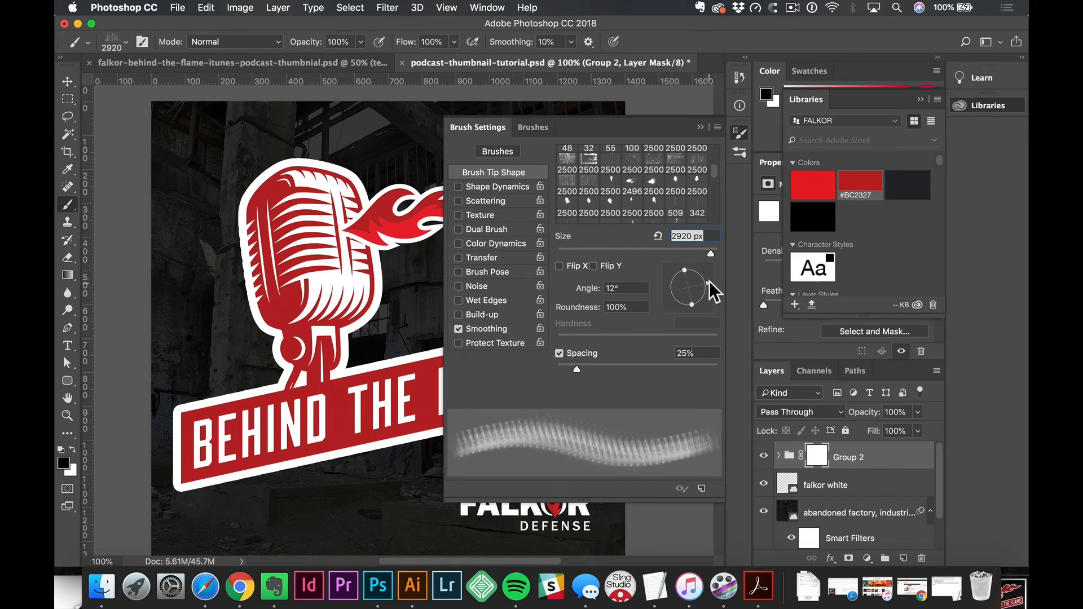
left_click(740, 134)
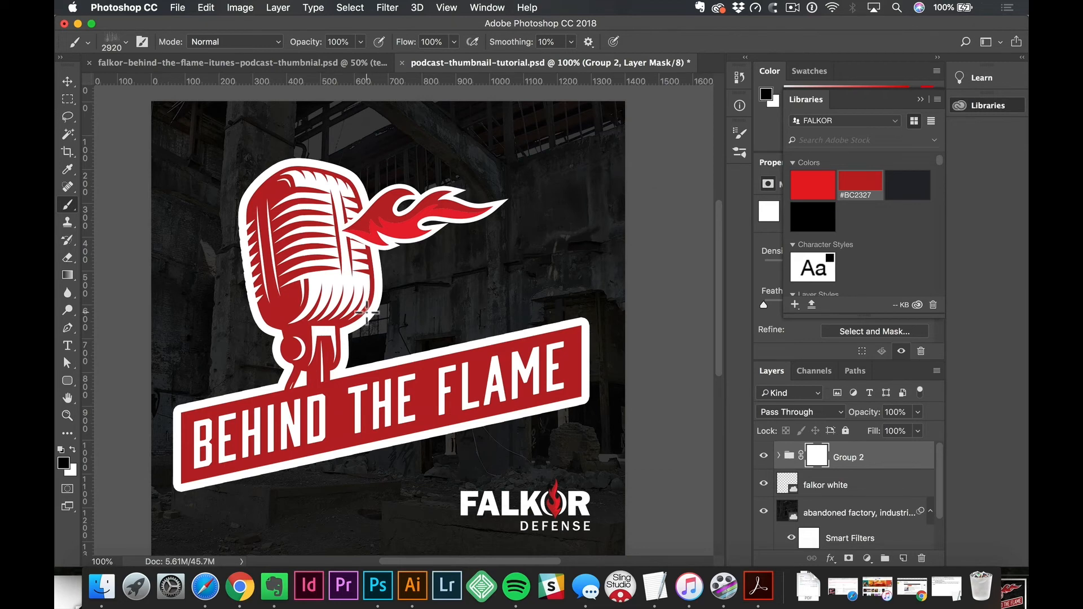
Step: Enlarge the grunge brush to 3600 px and stamp its texture once over the artwork on the Group 2 mask
key("bracketright")
key("bracketright")
key("bracketright")
key("bracketright")
key("bracketright")
key("bracketright")
left_click(367, 312)
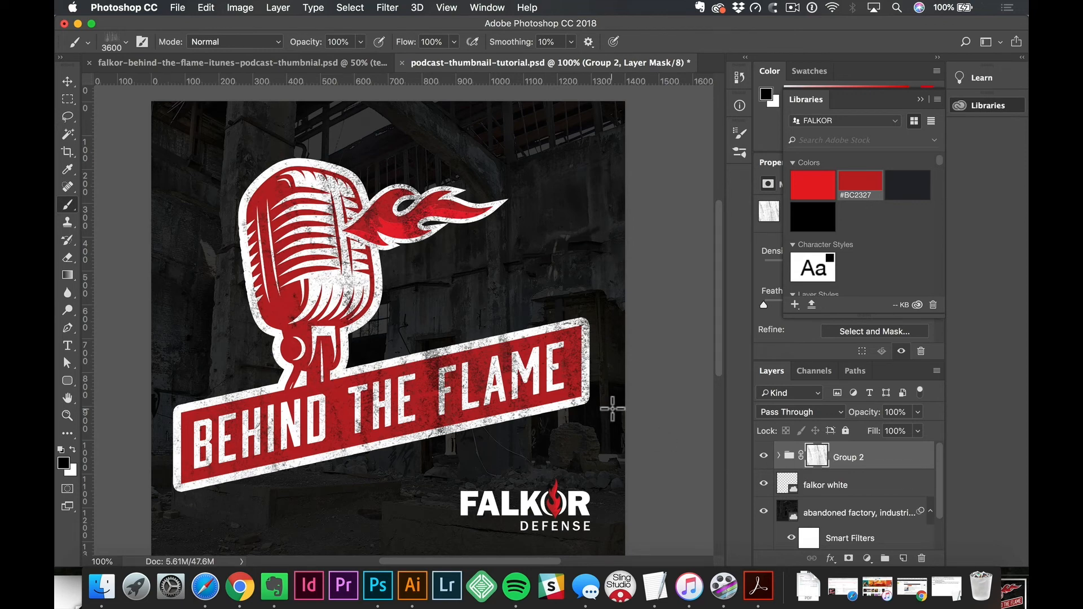
Step: Check the worn edges in falkor-behind-the-flame-itunes-podcast-thumbnial.psd, and choose the 2496 px brush tip at 117 px for podcast-thumbnail-tutorial.psd
left_click(359, 64)
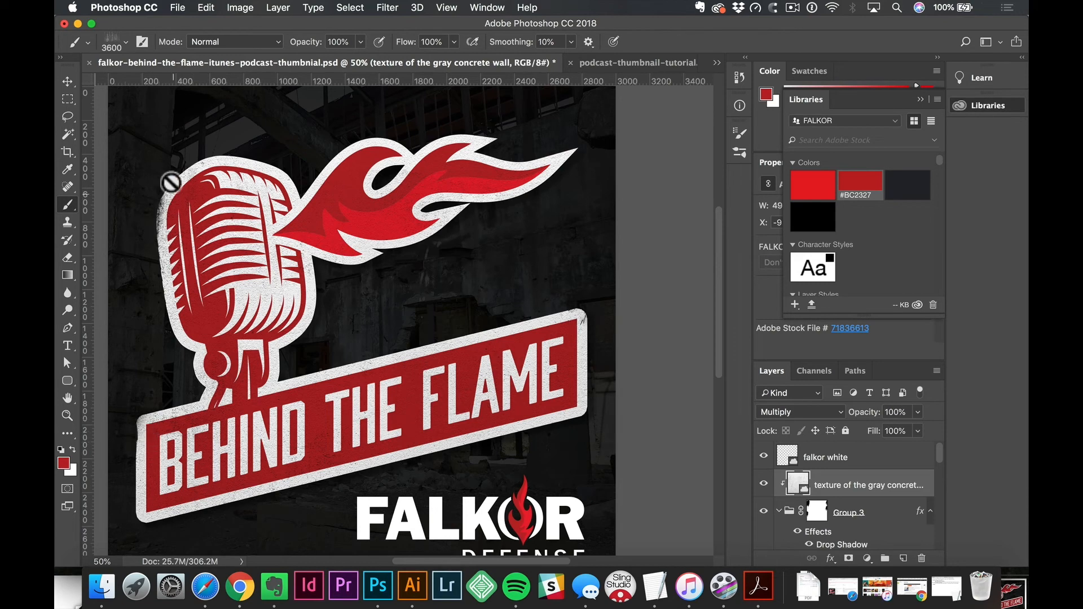
left_click(652, 65)
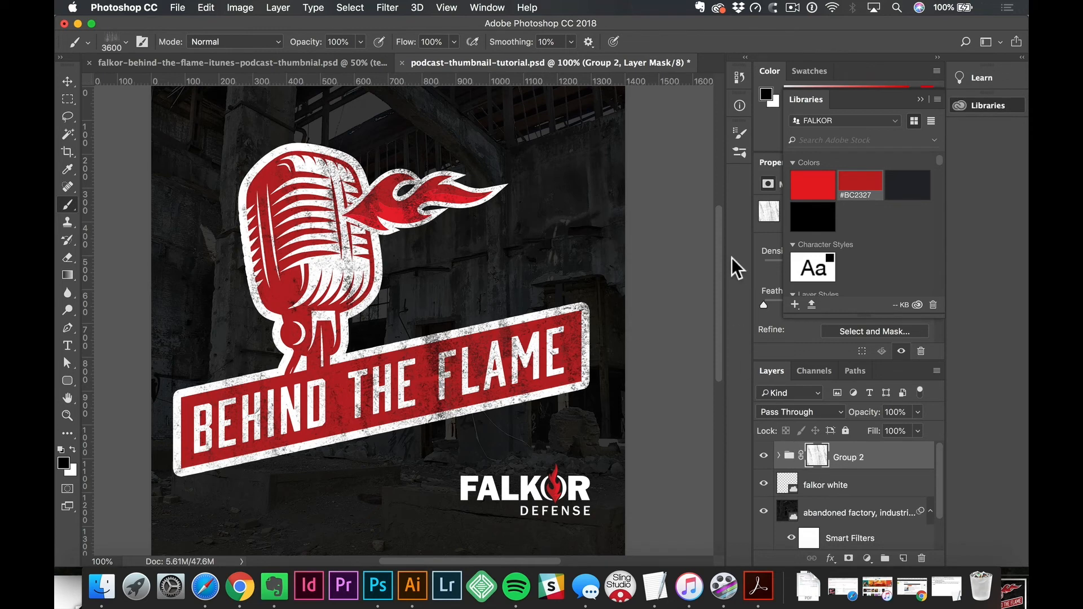
left_click(739, 134)
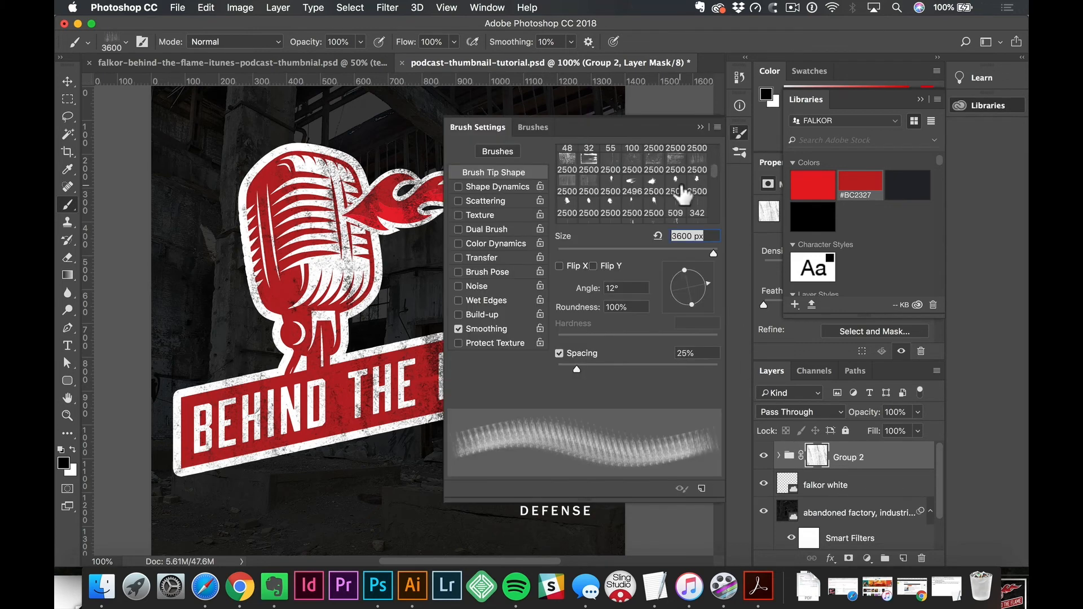
scroll(684, 195, "down", 1)
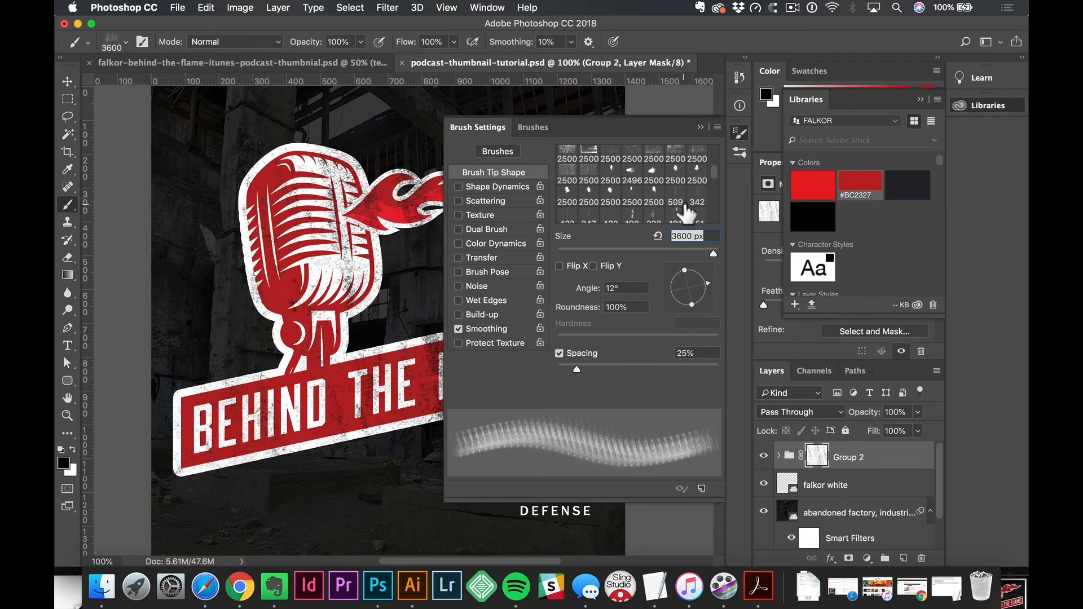
left_click(632, 170)
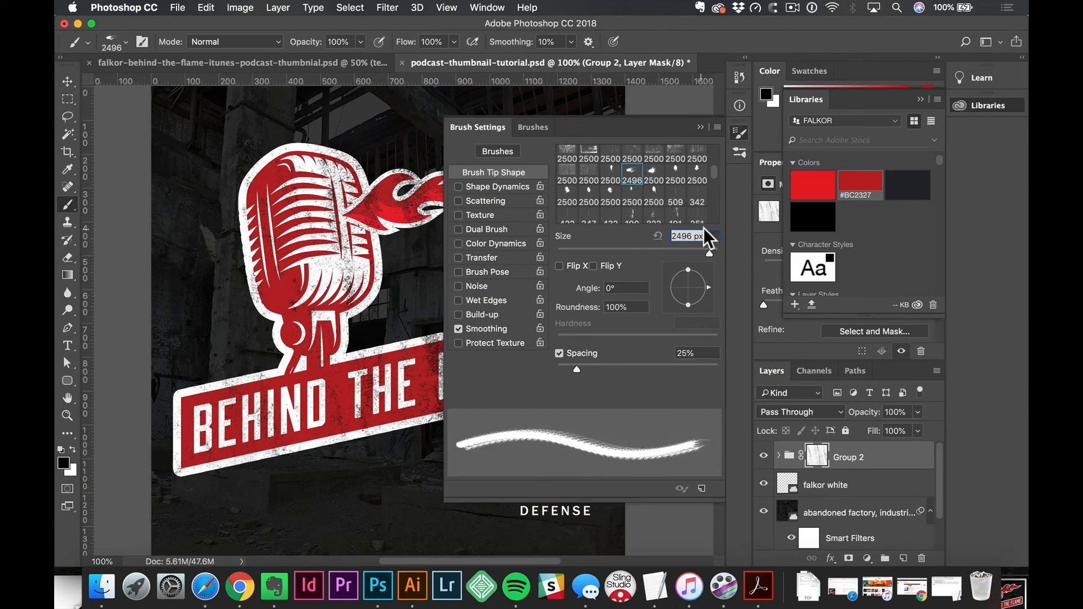
mouse_move(708, 254)
left_mouse_down()
mouse_move(620, 254)
mouse_move(644, 254)
left_mouse_up()
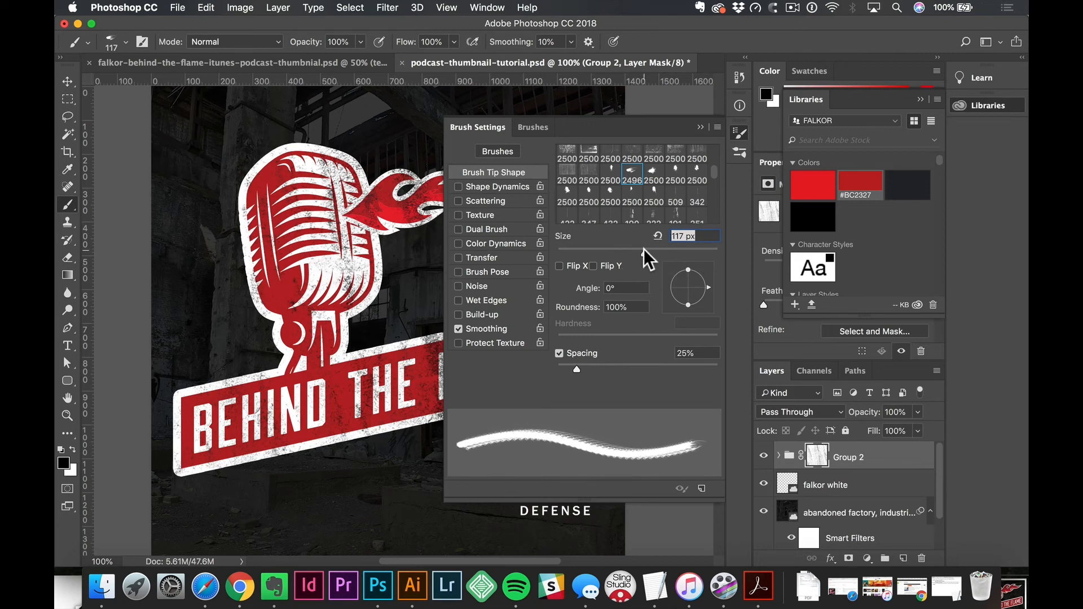
Step: Undo the last brush mark on the Group 2 mask and enlarge the brush to 1200 px
left_click(733, 136)
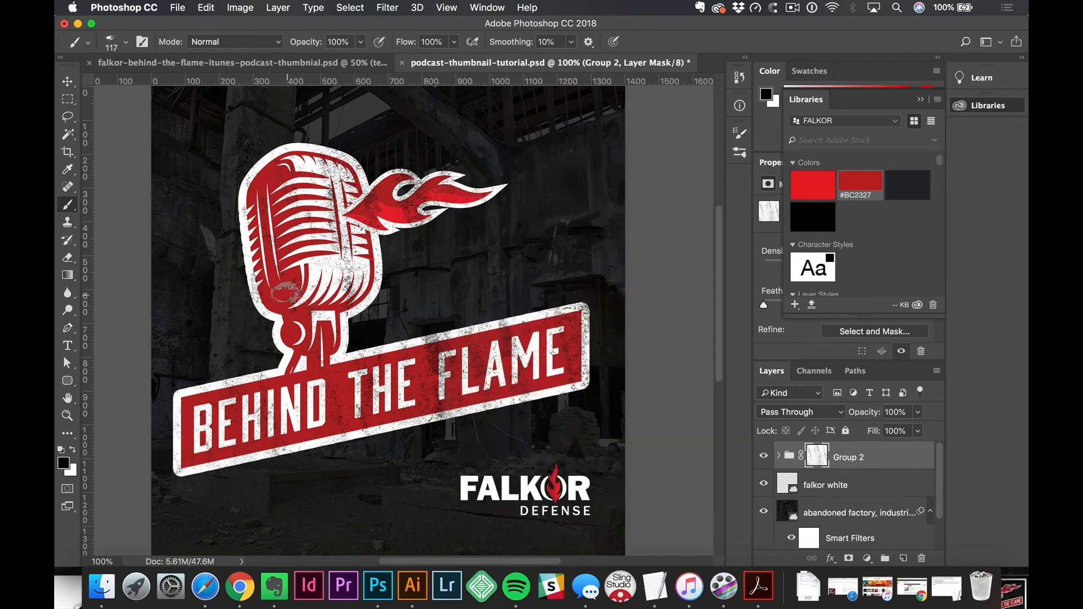
key("super+z")
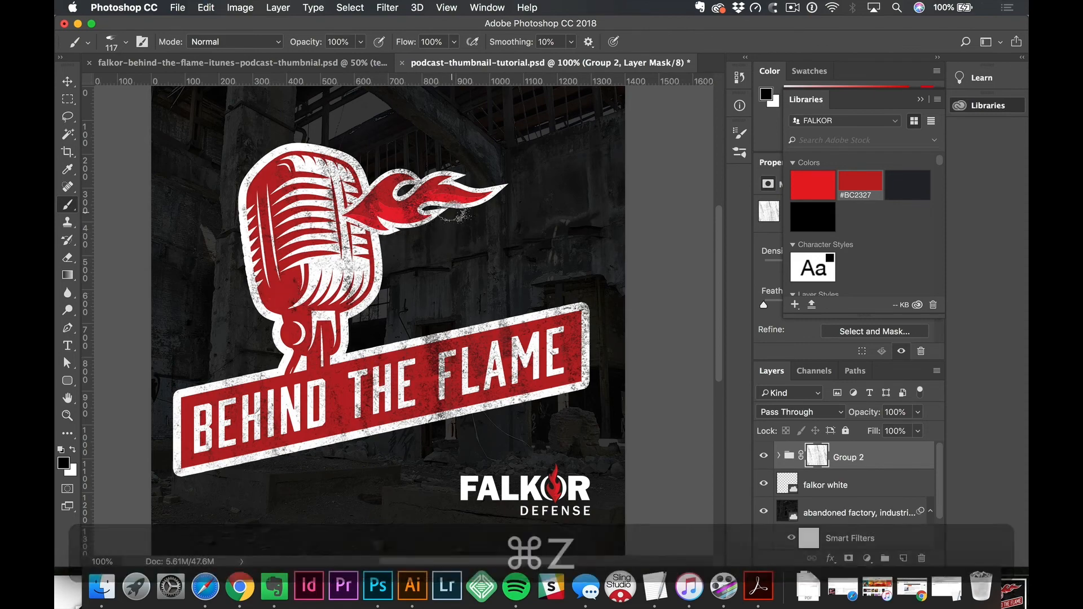
key("bracketright")
key("bracketright")
key("bracketright")
key("bracketright")
key("bracketright")
key("bracketright")
key("bracketright")
key("bracketright")
key("bracketright")
key("bracketright")
key("bracketright")
key("bracketright")
key("bracketright")
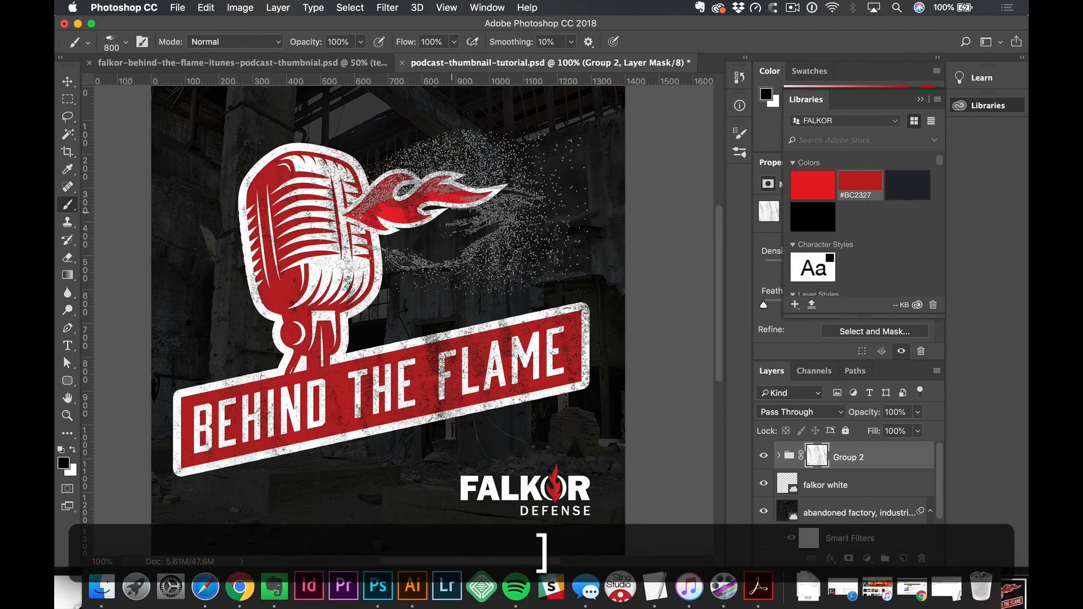
key("bracketright")
key("bracketright")
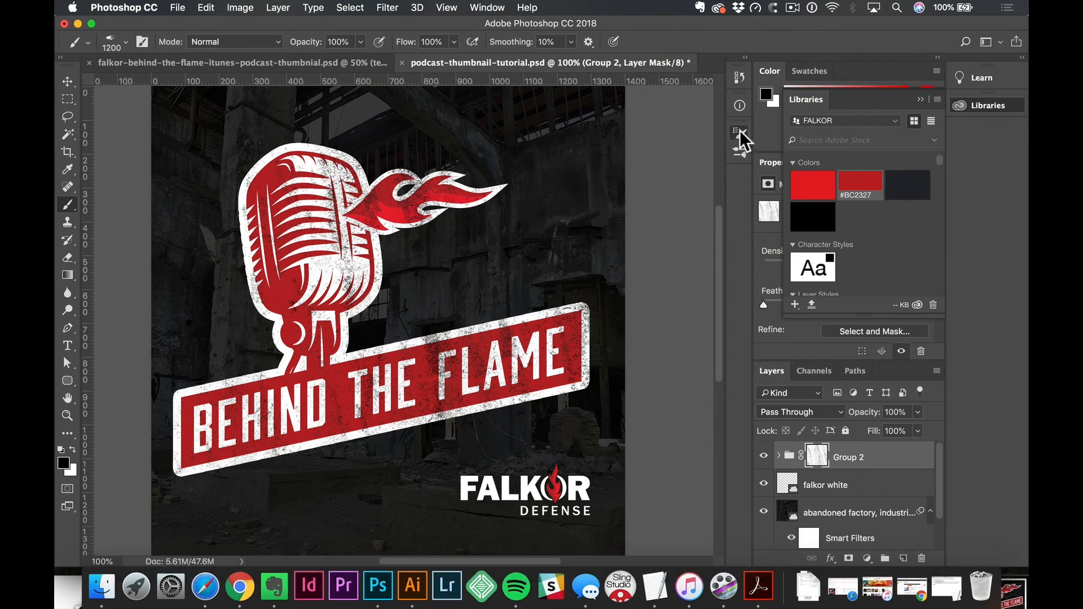
Step: Set the brush tip to a -90° angle with 69% spacing and stamp wear around the artwork's edges on the Group 2 mask
left_click(738, 134)
left_click_drag(703, 295, 705, 315)
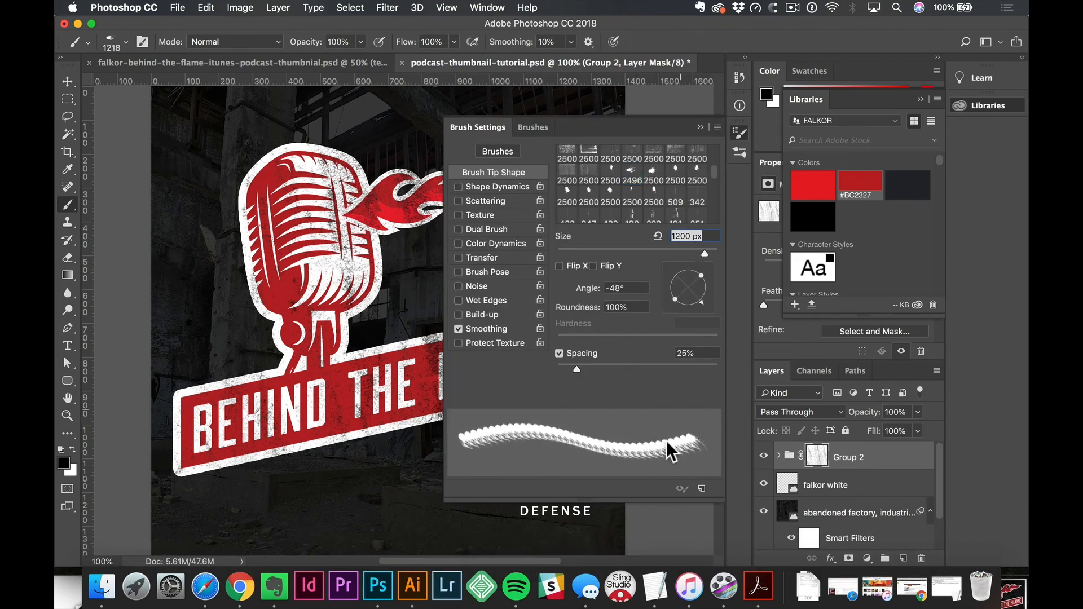
left_click_drag(578, 368, 612, 366)
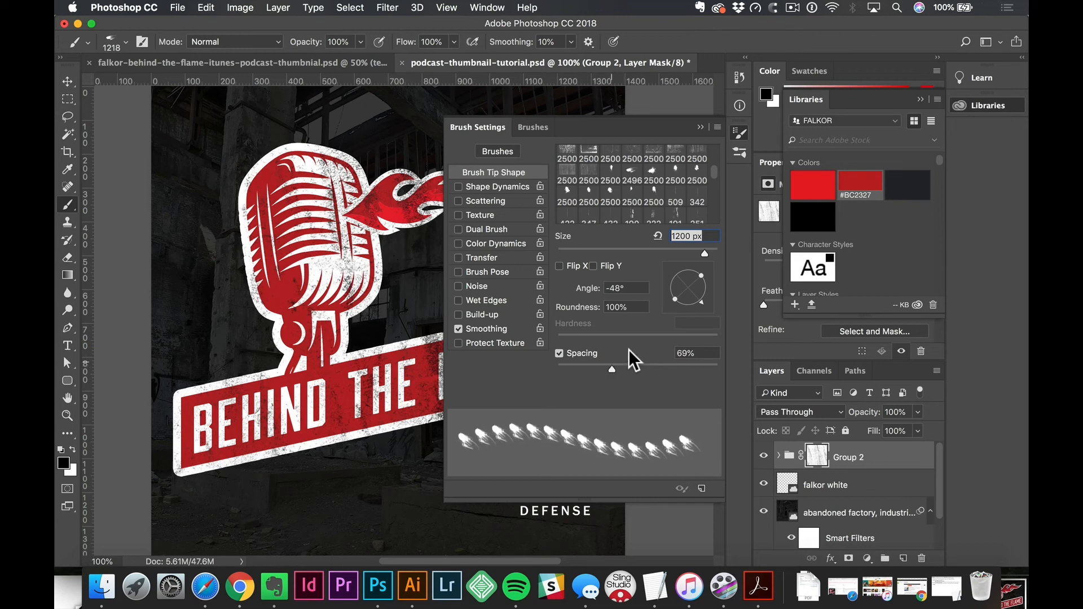
left_click_drag(707, 293, 679, 346)
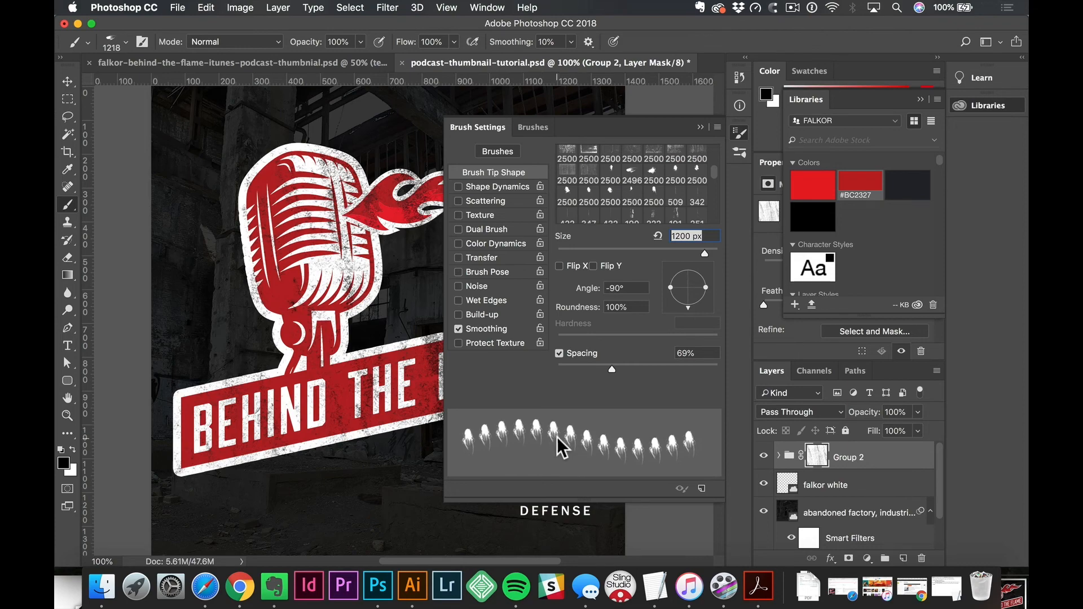
left_click(739, 133)
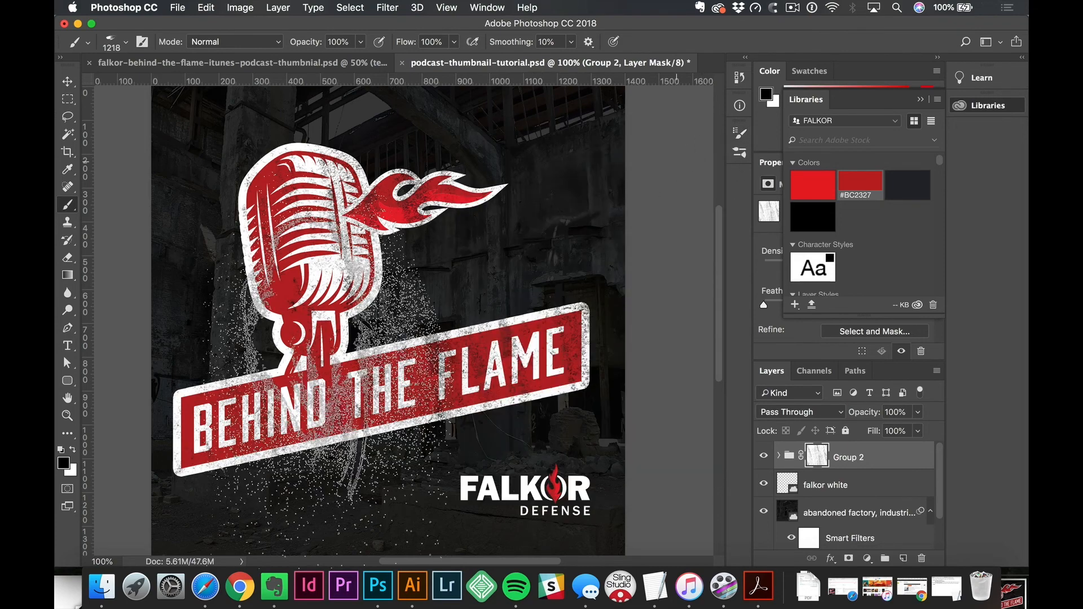
left_click(141, 398)
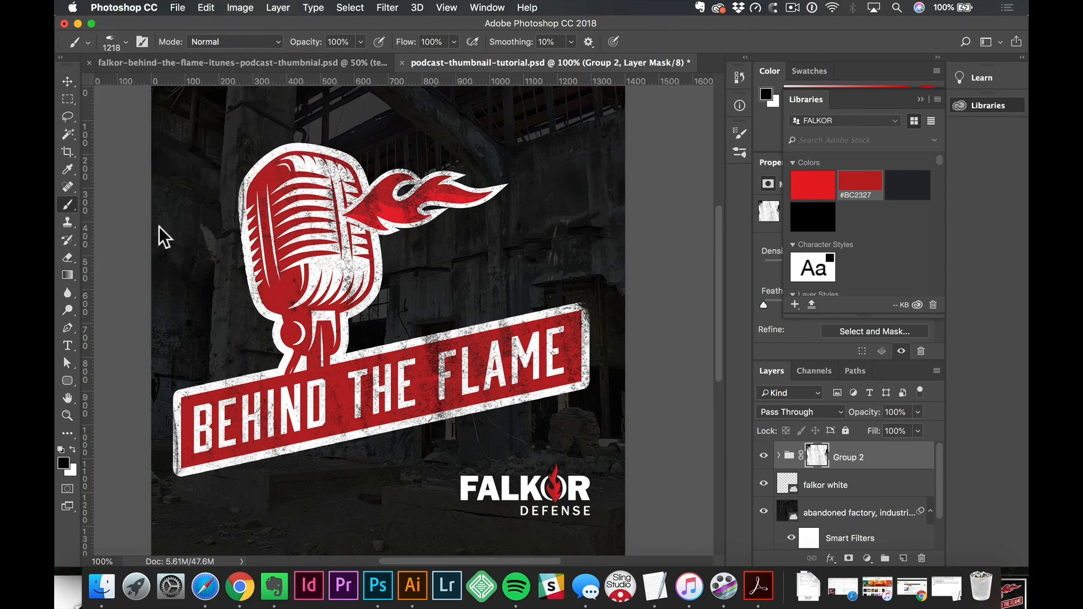
Step: Compare the distressed artwork with the finished design in falkor-behind-the-flame-itunes-podcast-thumbnial.psd, viewed at 33.3%, and return to podcast-thumbnail-tutorial.psd
left_click(328, 64)
key("super+minus")
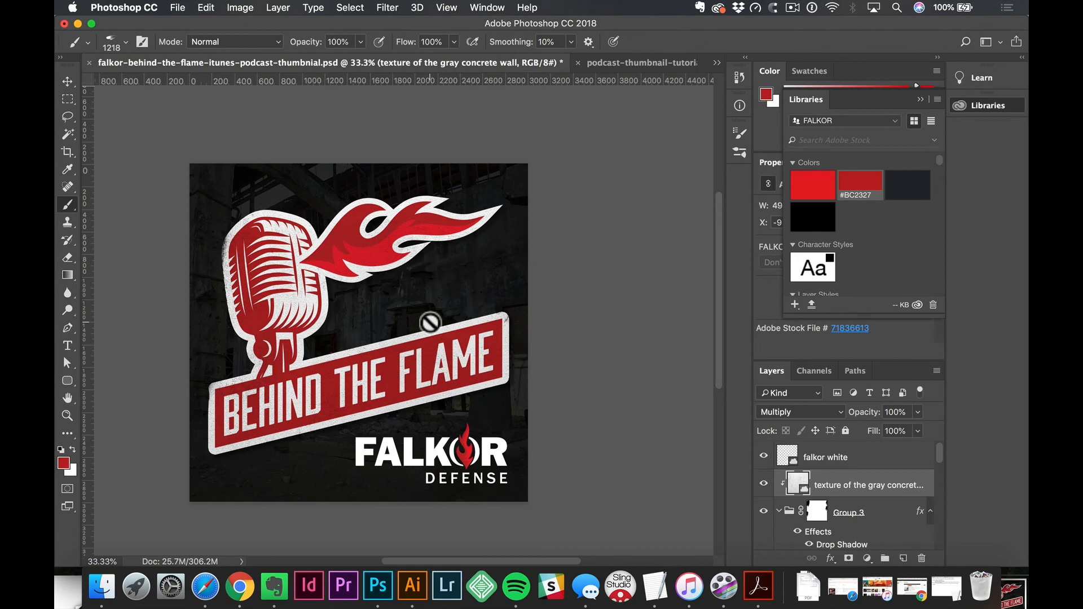
left_click(658, 65)
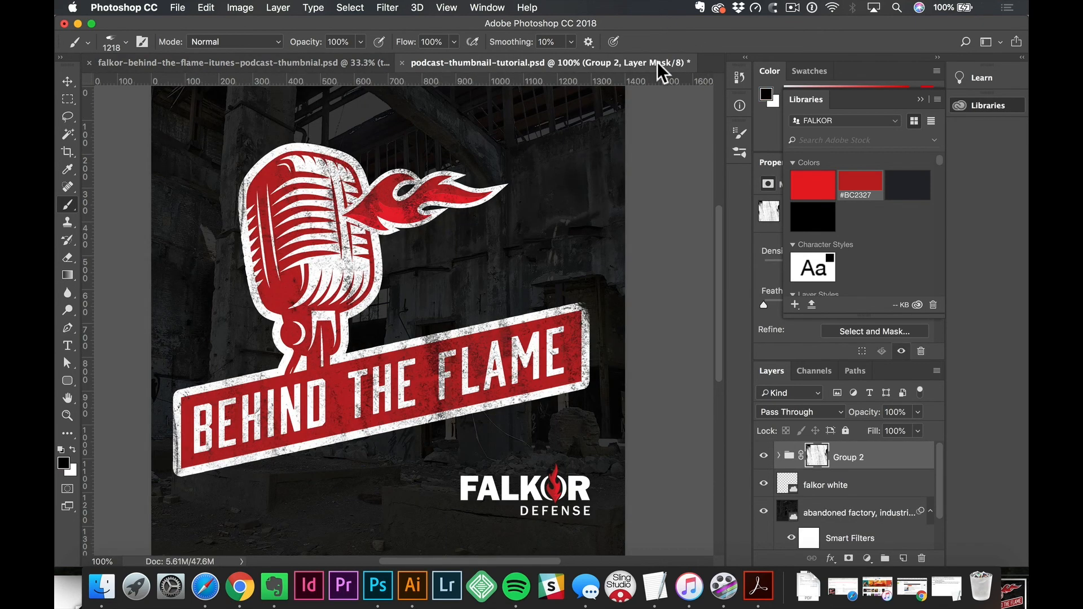
Step: Start an Export As of podcast-thumbnail-tutorial.psd and choose JPG as the file format
left_click(180, 8)
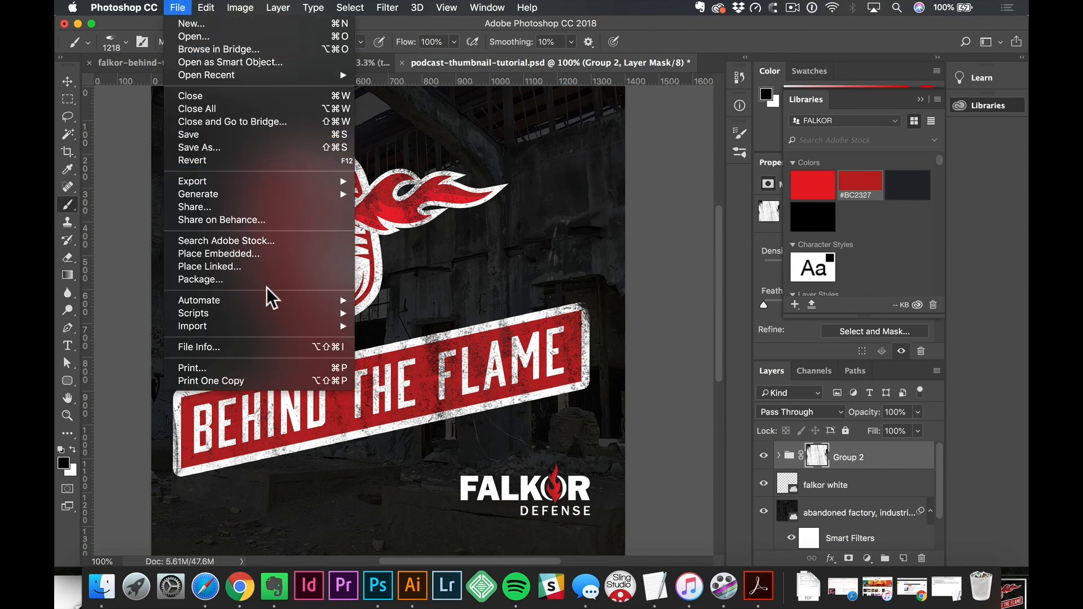
mouse_move(284, 184)
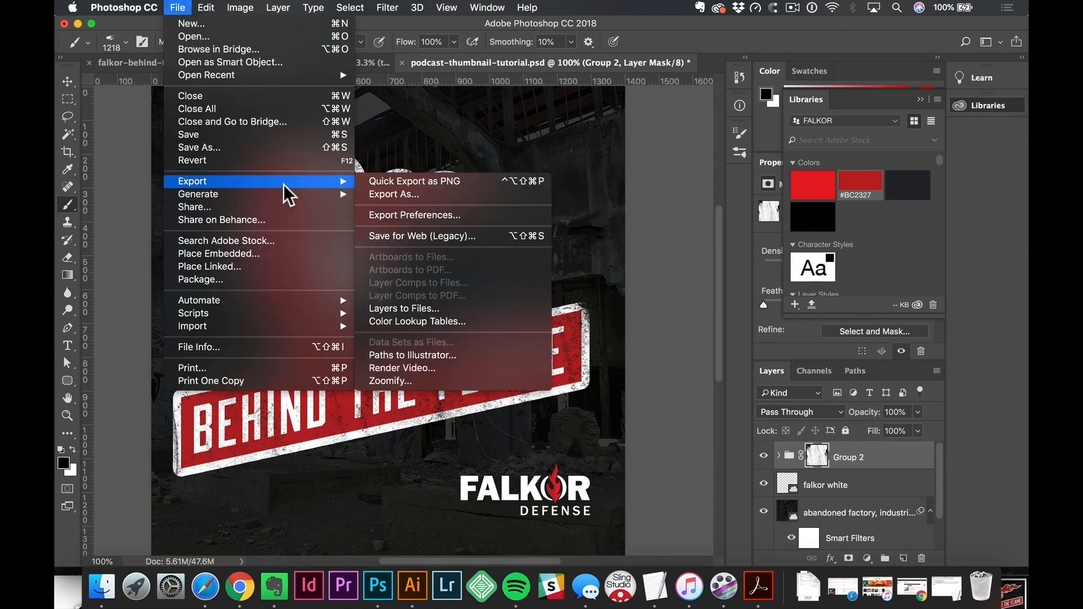
left_click(440, 192)
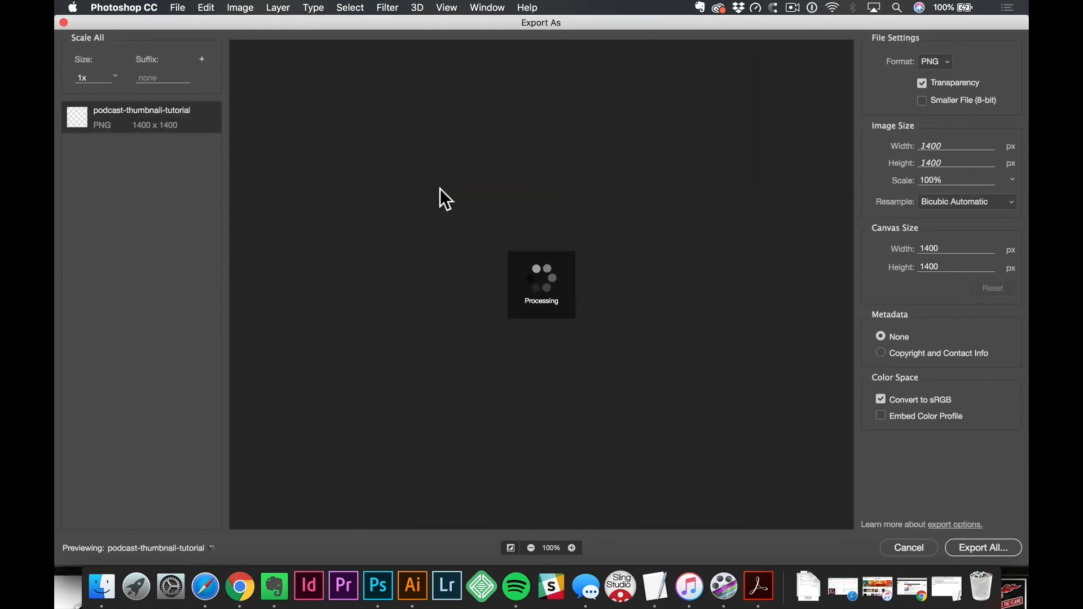
left_click(935, 59)
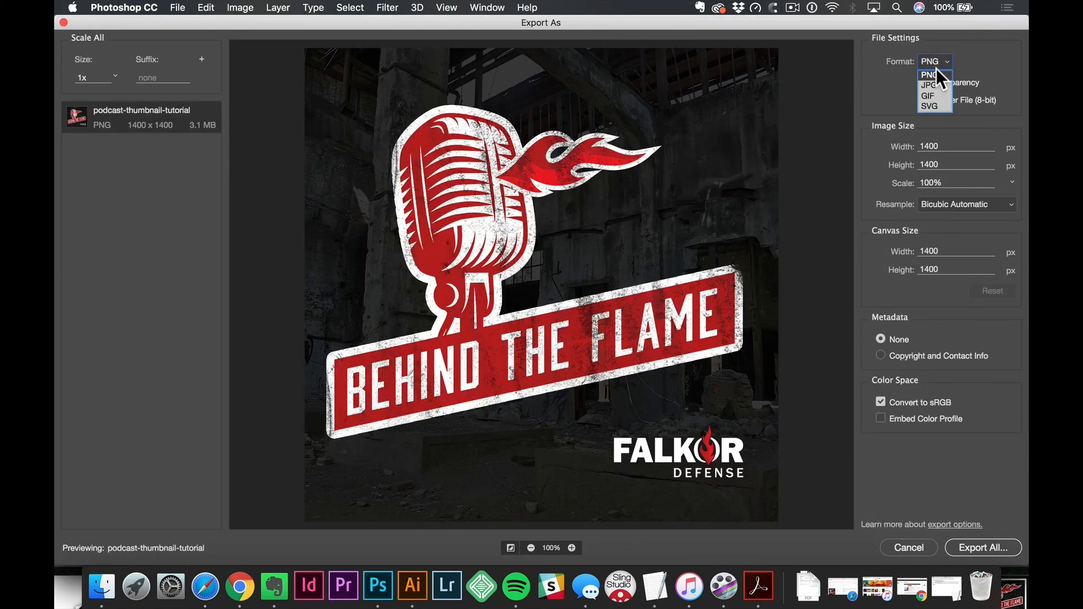
left_click(935, 85)
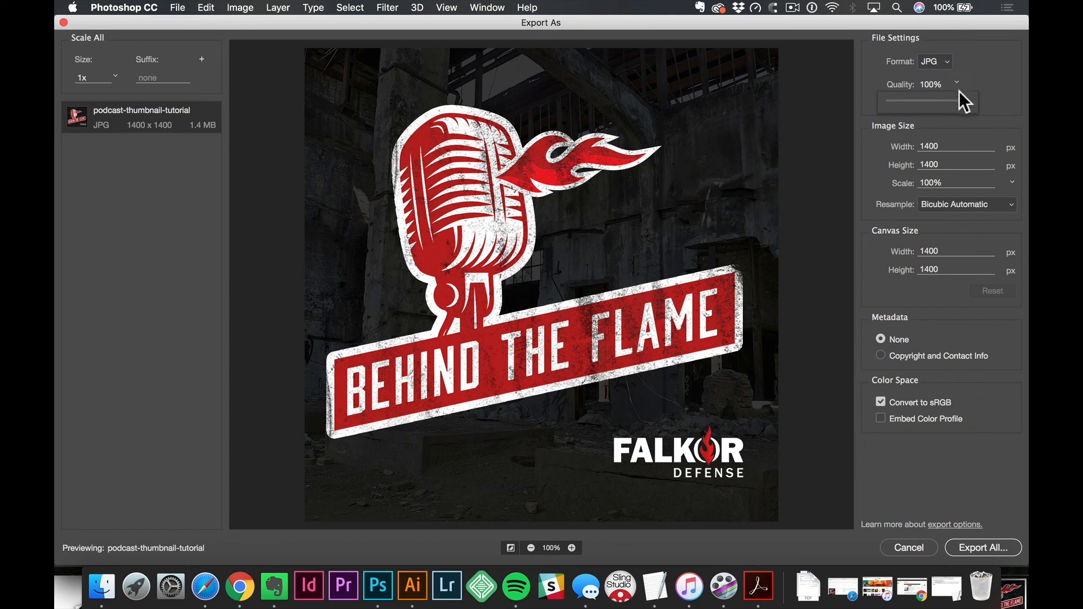
Step: Set the JPG quality to 84% and export the thumbnail to the Desktop as podcast-thumbnail-tutorial.jpg
left_click(965, 101)
left_click_drag(955, 100, 949, 100)
left_click(953, 100)
left_click(996, 78)
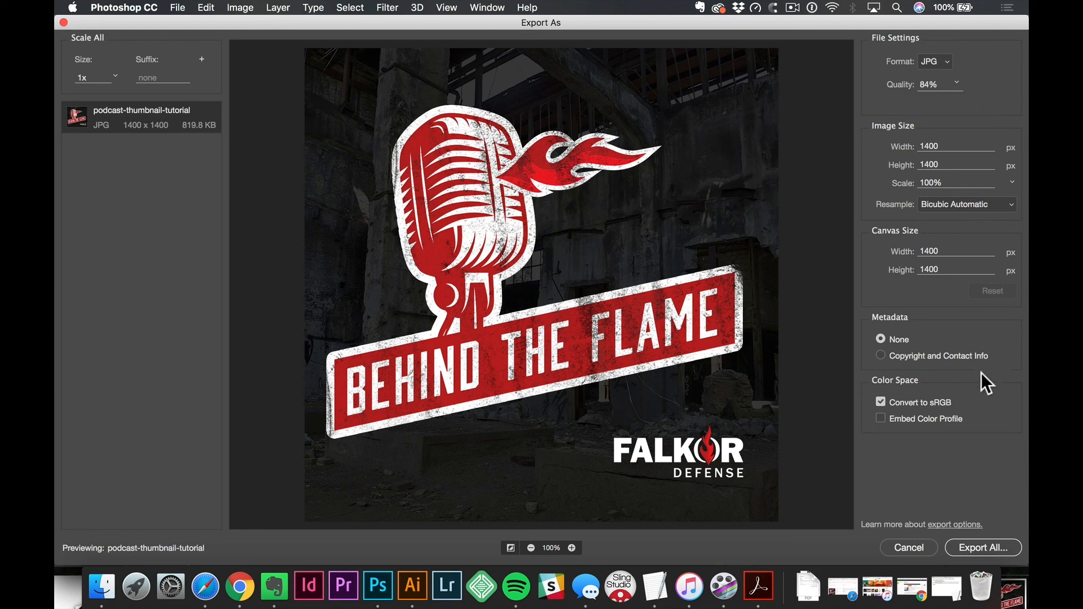
left_click(979, 545)
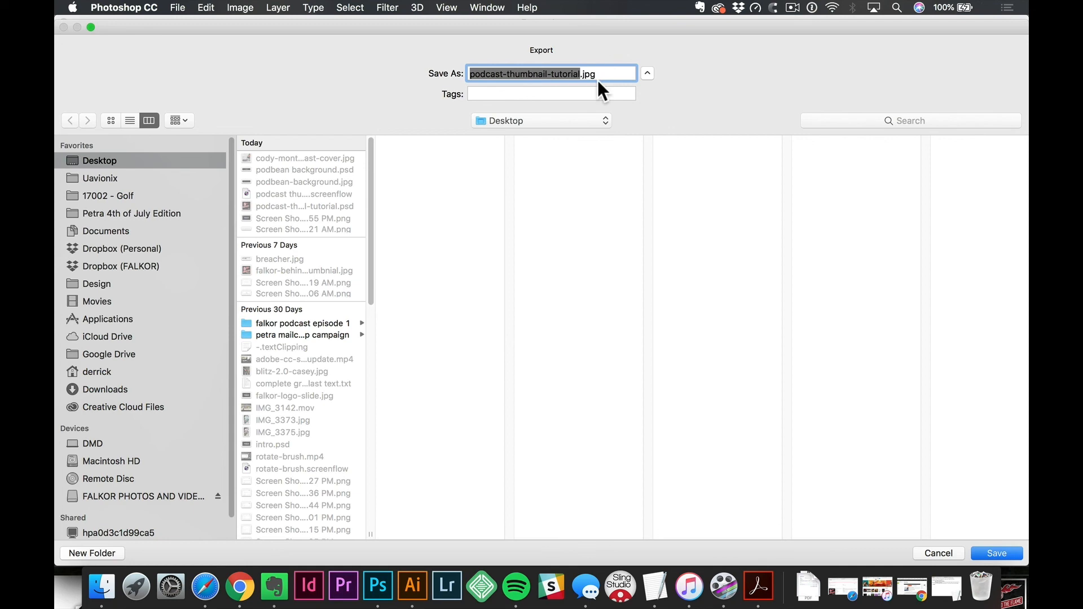
key("Return")
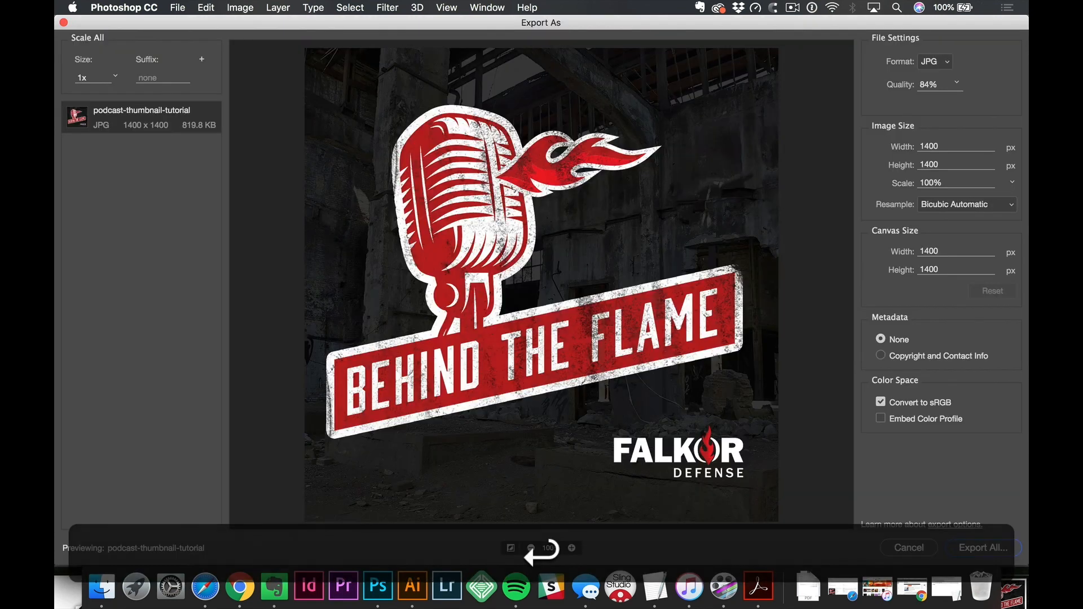